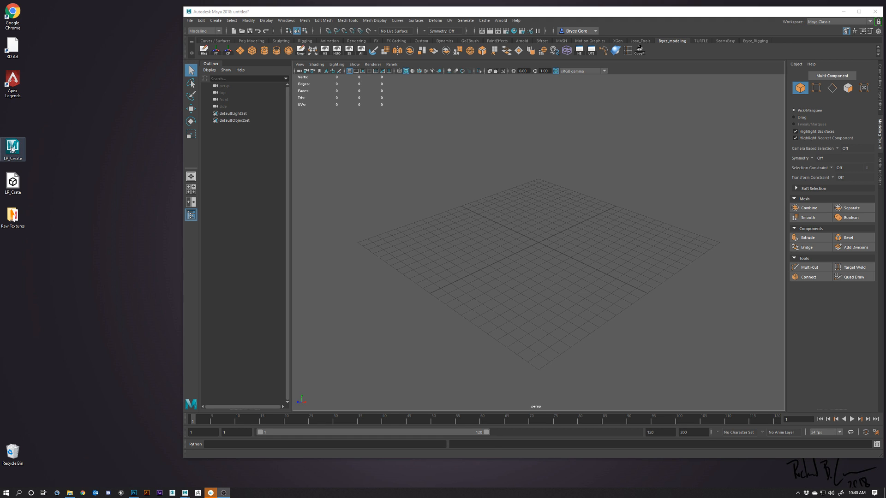
Step: Import the LP_Create file from the desktop into the empty scene, maximize the Maya window, and select the crate
{"action": "left_click_drag", "start_coordinate": [12, 149], "coordinate": [528, 234]}
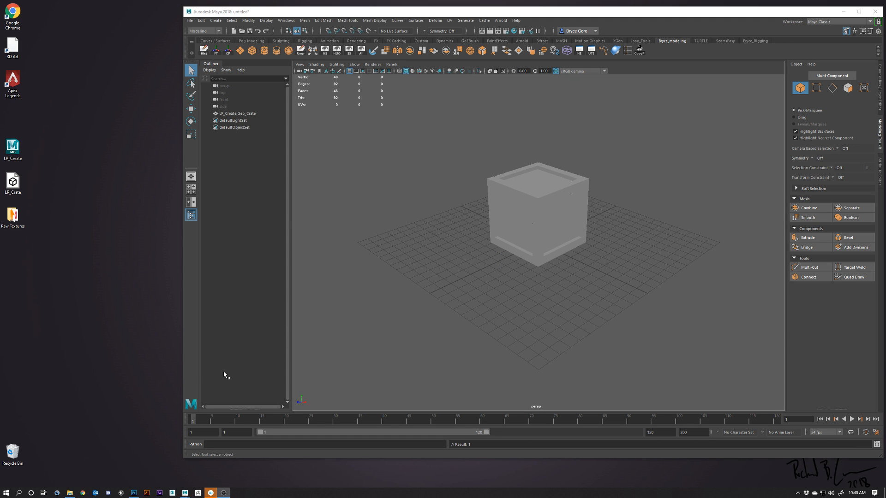
{"action": "left_click_drag", "start_coordinate": [184, 458], "coordinate": [2, 484]}
{"action": "left_click", "coordinate": [458, 248]}
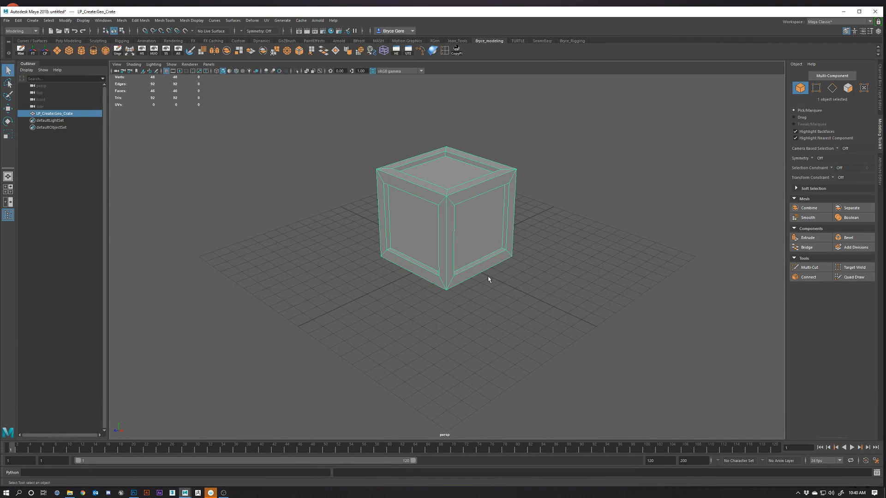
Step: Examine the crate's sides, top and recessed panels from several angles
{"action": "scroll", "coordinate": [472, 189], "scroll_direction": "up", "scroll_amount": 3}
{"action": "left_click_drag", "start_coordinate": [467, 198], "coordinate": [376, 269], "text": "alt"}
{"action": "scroll", "coordinate": [379, 262], "scroll_direction": "up", "scroll_amount": 2}
{"action": "middle_click_drag", "start_coordinate": [395, 252], "coordinate": [393, 260], "text": "alt"}
{"action": "left_click_drag", "start_coordinate": [393, 260], "coordinate": [484, 280], "text": "alt"}
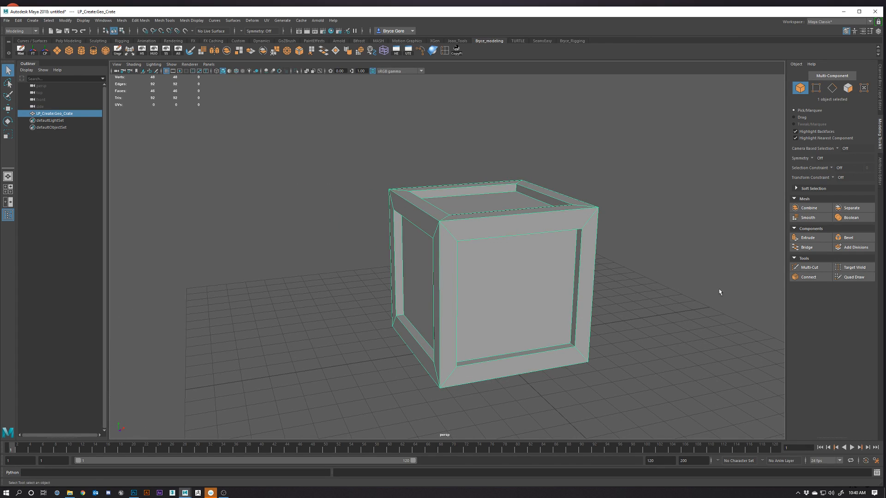
{"action": "left_click_drag", "start_coordinate": [466, 234], "coordinate": [413, 196], "text": "alt"}
{"action": "left_click_drag", "start_coordinate": [537, 271], "coordinate": [484, 266], "text": "alt"}
{"action": "middle_click_drag", "start_coordinate": [485, 265], "coordinate": [478, 279], "text": "alt"}
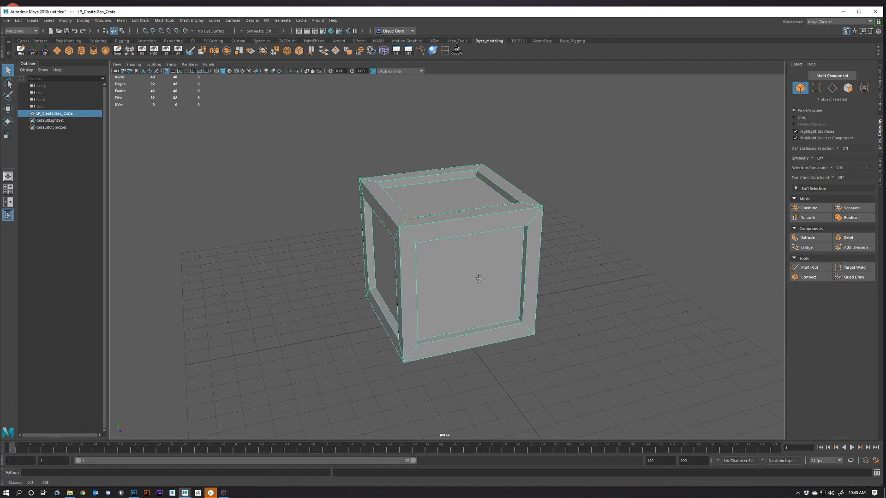
{"action": "left_click_drag", "start_coordinate": [479, 287], "coordinate": [479, 282], "text": "alt"}
{"action": "middle_click_drag", "start_coordinate": [480, 282], "coordinate": [478, 290], "text": "alt"}
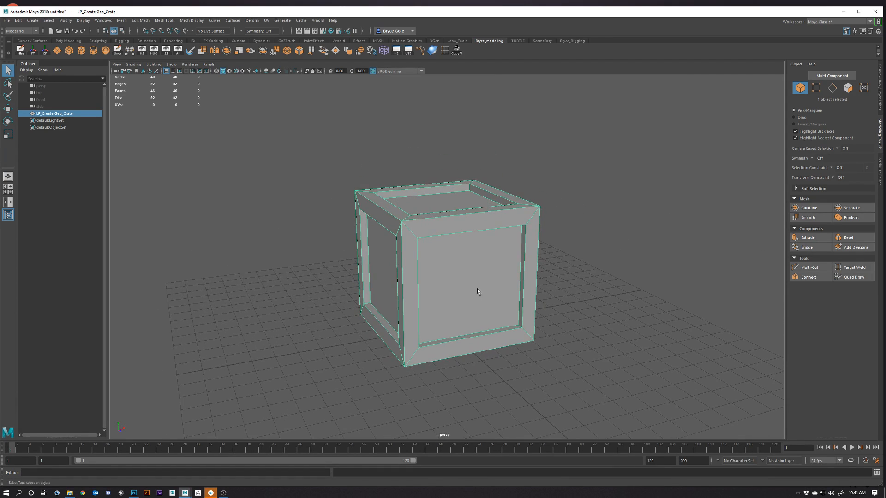
{"action": "key", "text": "ctrl+u"}
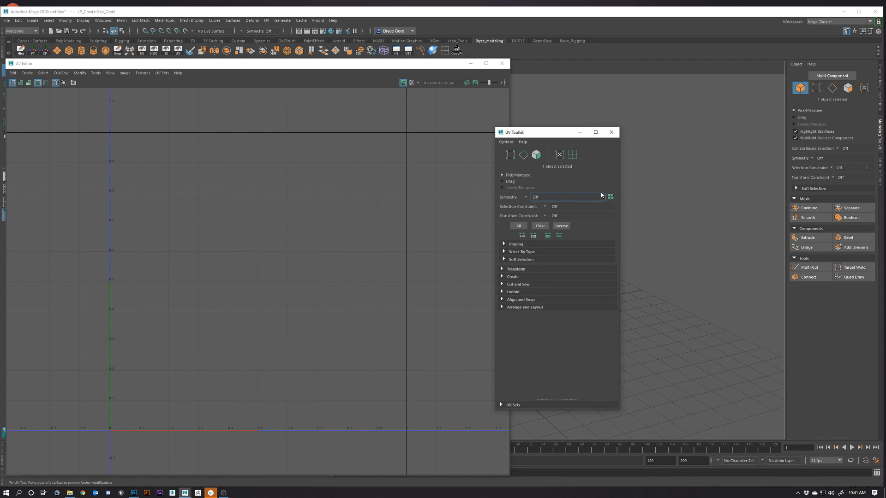
{"action": "left_click", "coordinate": [502, 63]}
{"action": "left_click", "coordinate": [611, 133]}
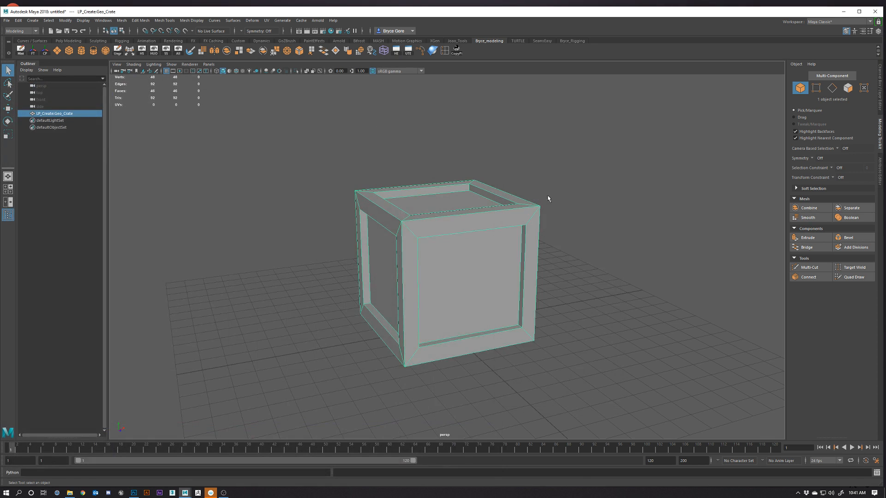
Step: Switch the crate to UV component selection and open the UV Editor with its UV Toolkit
{"action": "right_click_drag", "start_coordinate": [477, 237], "coordinate": [538, 236]}
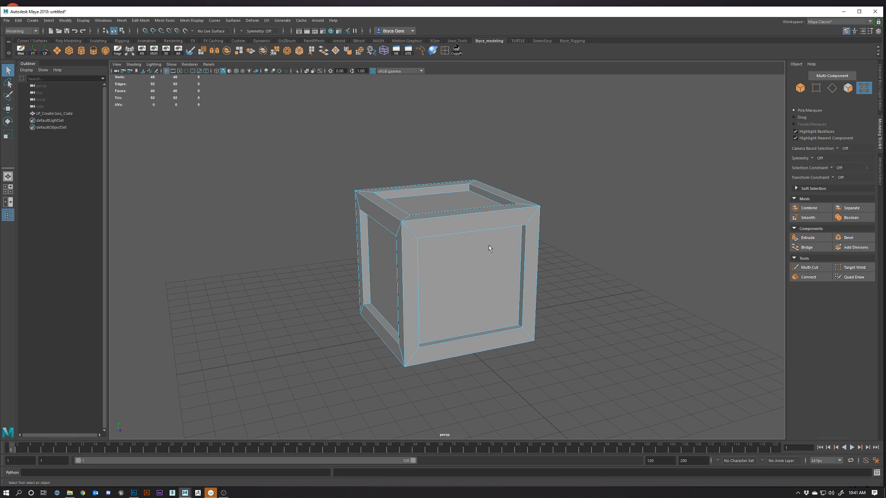
{"action": "left_click", "coordinate": [266, 21]}
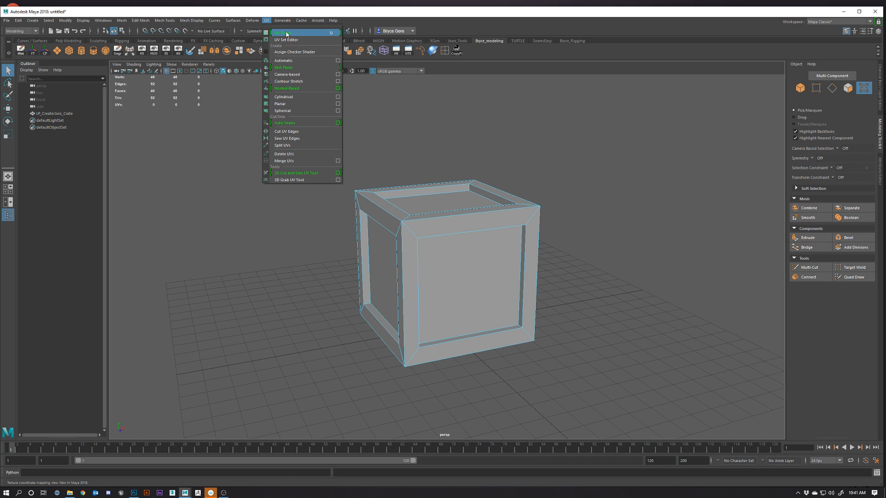
{"action": "left_click", "coordinate": [467, 197]}
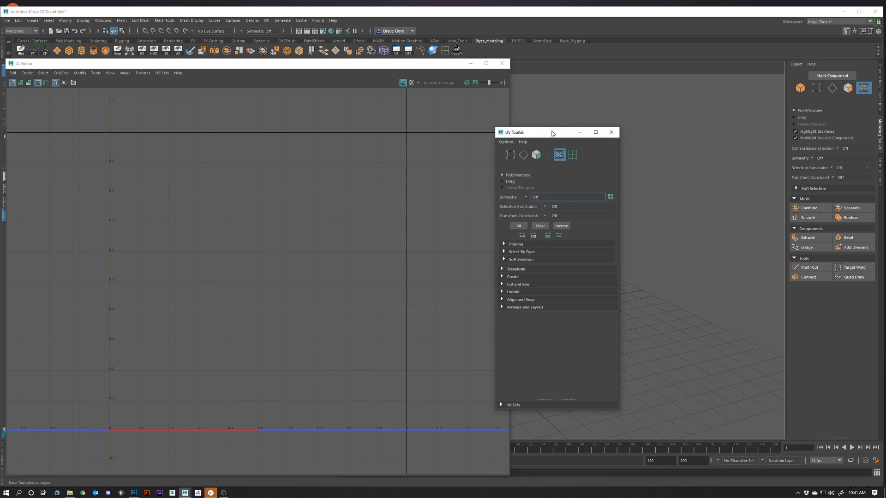
Step: Arrange the UV Toolkit and a narrower UV Editor so that the crate can be seen between them
{"action": "left_click_drag", "start_coordinate": [549, 134], "coordinate": [646, 128]}
{"action": "mouse_move", "coordinate": [380, 69]}
{"action": "left_mouse_down"}
{"action": "mouse_move", "coordinate": [413, 41]}
{"action": "mouse_move", "coordinate": [412, 70]}
{"action": "mouse_move", "coordinate": [385, 64]}
{"action": "left_mouse_up"}
{"action": "left_click_drag", "start_coordinate": [515, 192], "coordinate": [399, 191]}
{"action": "middle_click_drag", "start_coordinate": [492, 213], "coordinate": [524, 203], "text": "alt"}
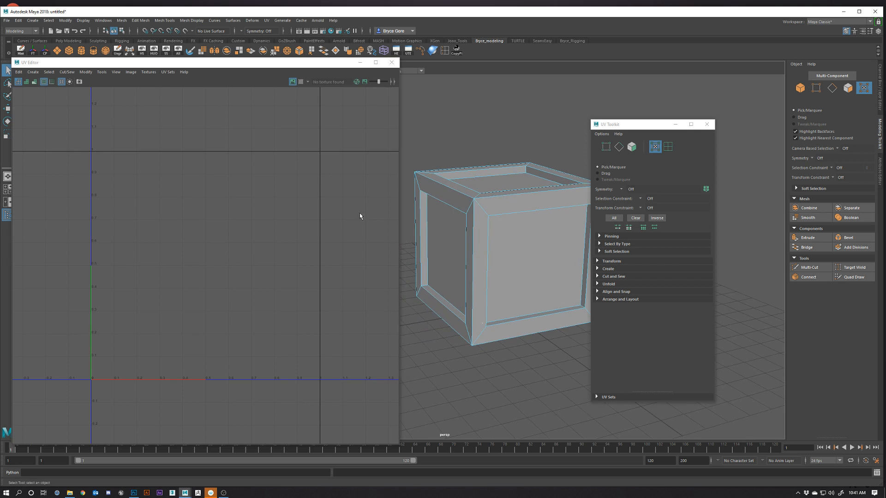
{"action": "left_click_drag", "start_coordinate": [500, 242], "coordinate": [525, 230], "text": "alt"}
Step: Switch the crate to face selection, activate the Move tool, and select all of its faces
{"action": "right_click", "coordinate": [469, 198]}
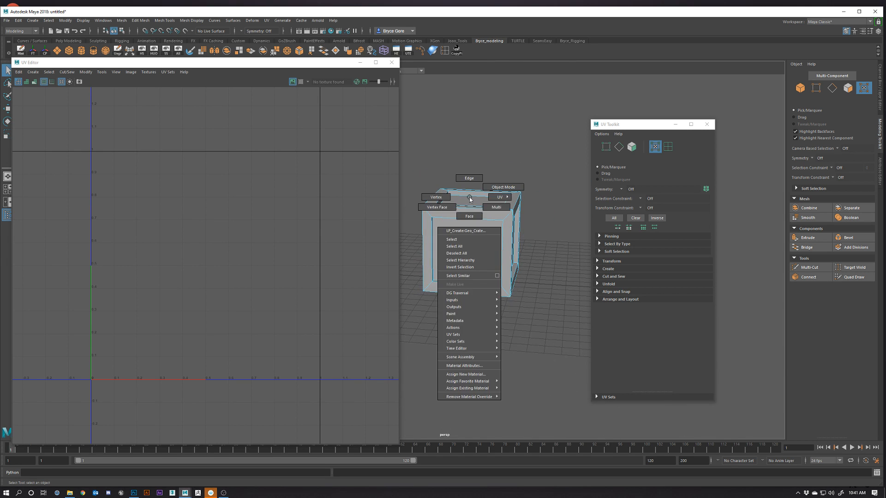
{"action": "right_click_drag", "start_coordinate": [471, 226], "coordinate": [471, 222]}
{"action": "key", "text": "w"}
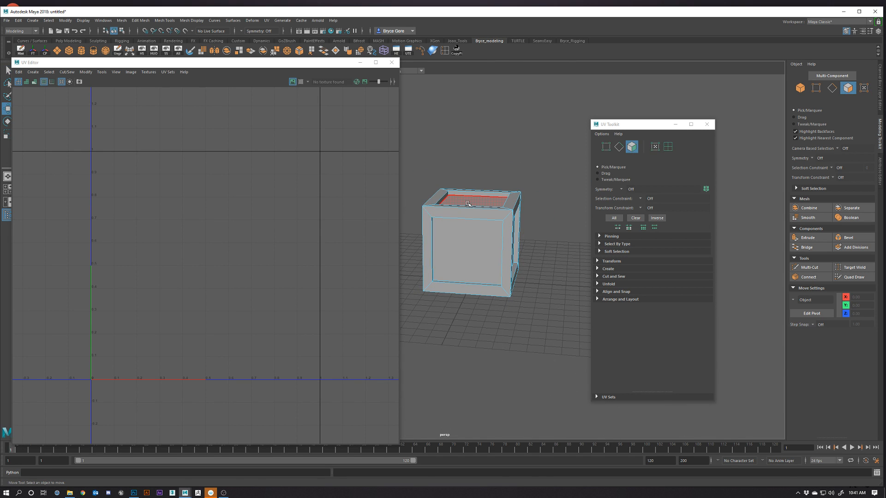
{"action": "double_click", "coordinate": [469, 204]}
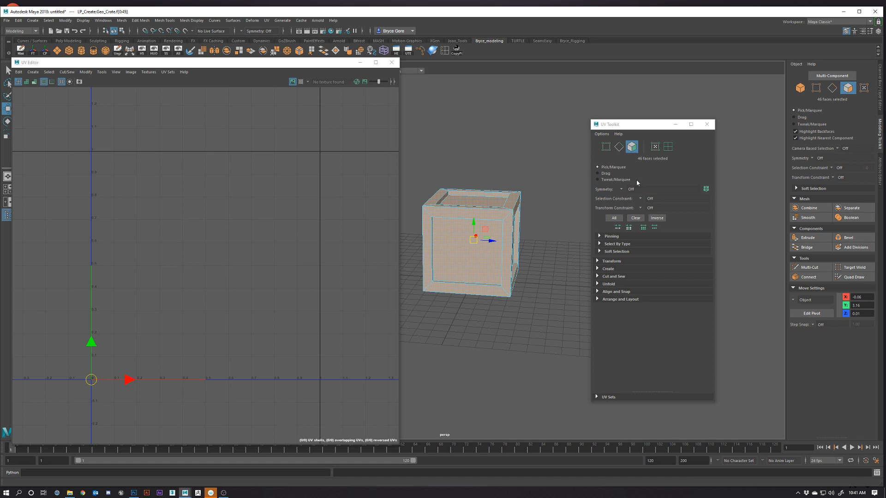
Step: Create UVs for all selected crate faces with the Automatic projection from the UV Toolkit
{"action": "left_click_drag", "start_coordinate": [628, 128], "coordinate": [603, 110]}
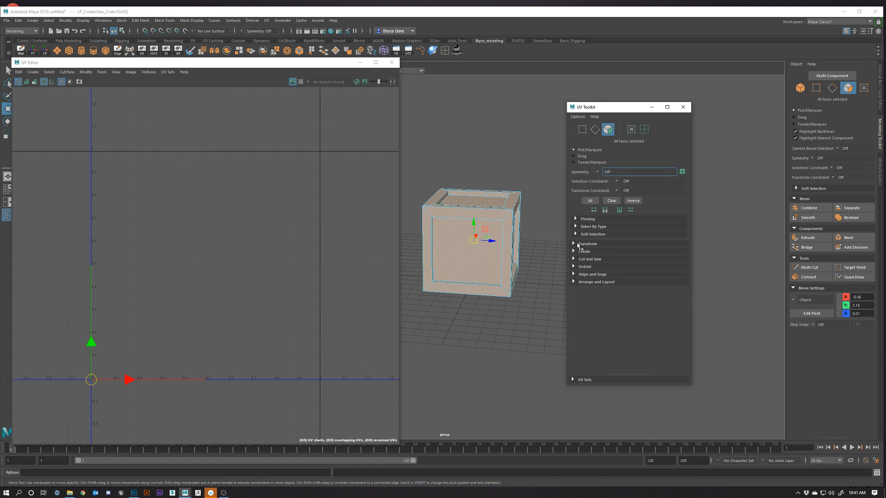
{"action": "left_click", "coordinate": [574, 253]}
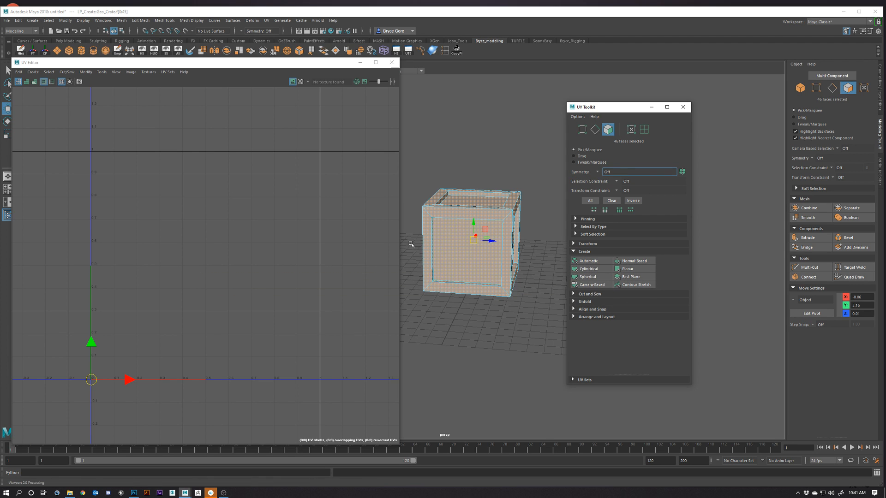
{"action": "scroll", "coordinate": [498, 292], "scroll_direction": "up", "scroll_amount": 2}
{"action": "mouse_move", "coordinate": [500, 292]}
{"action": "left_mouse_down", "text": "alt"}
{"action": "mouse_move", "coordinate": [485, 300]}
{"action": "mouse_move", "coordinate": [494, 294]}
{"action": "left_mouse_up", "text": "alt"}
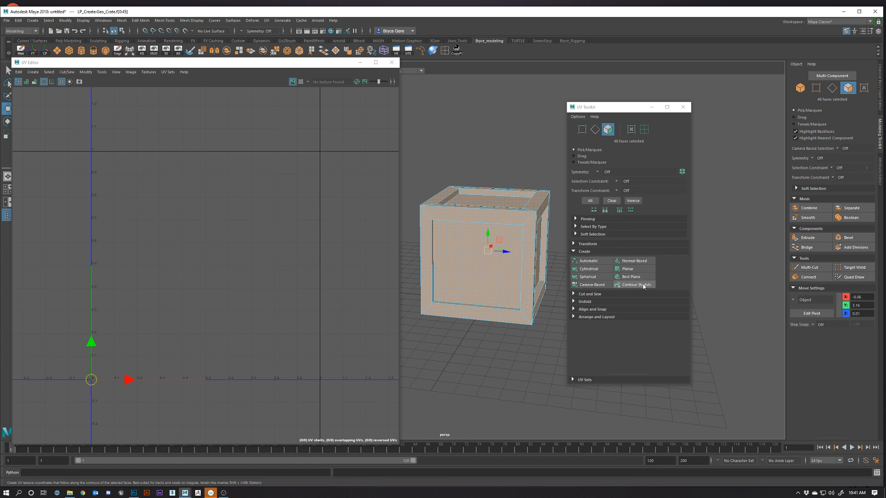
{"action": "left_click", "coordinate": [585, 261]}
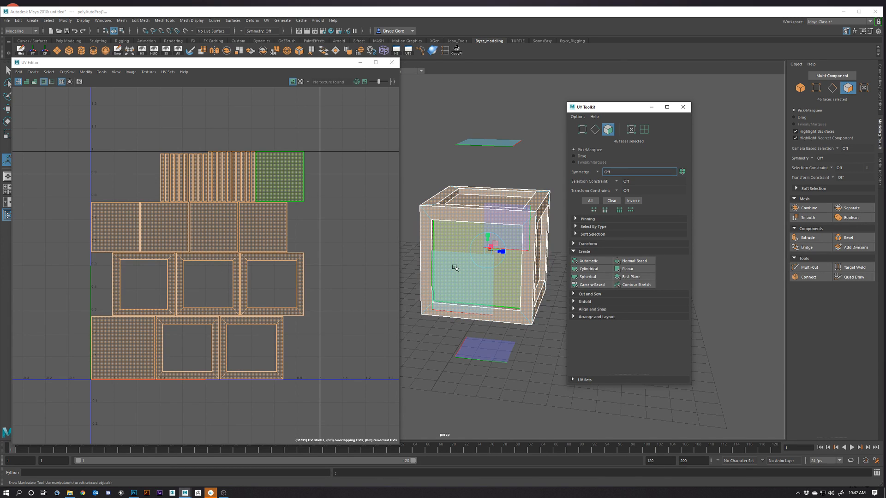
Step: Select a side's recessed panel face and one narrow inner rim face in turn to locate their UV shells
{"action": "left_click_drag", "start_coordinate": [458, 260], "coordinate": [439, 257], "text": "alt"}
{"action": "left_click", "coordinate": [464, 347]}
{"action": "scroll", "coordinate": [445, 372], "scroll_direction": "up", "scroll_amount": 4}
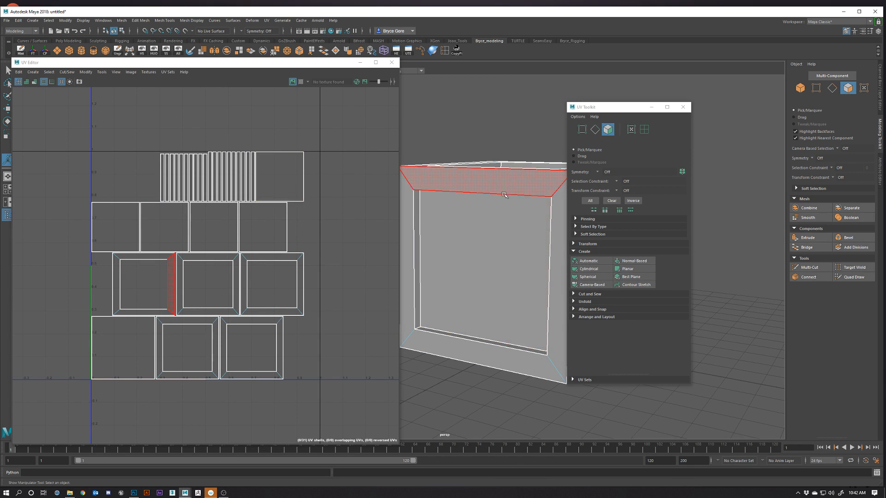
{"action": "right_click", "coordinate": [256, 185]}
{"action": "left_click", "coordinate": [489, 246]}
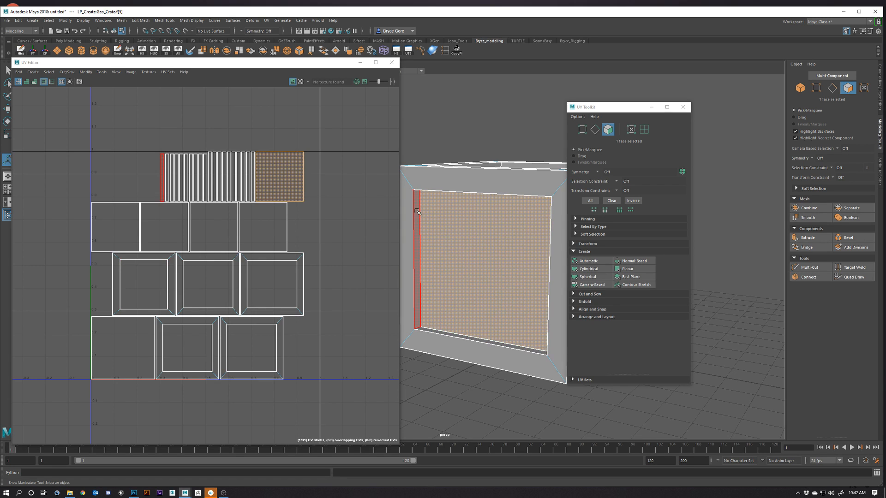
{"action": "left_click", "coordinate": [417, 212]}
Step: Select the four outer frame faces of that crate side to check their shared UV shell
{"action": "left_click", "coordinate": [404, 193]}
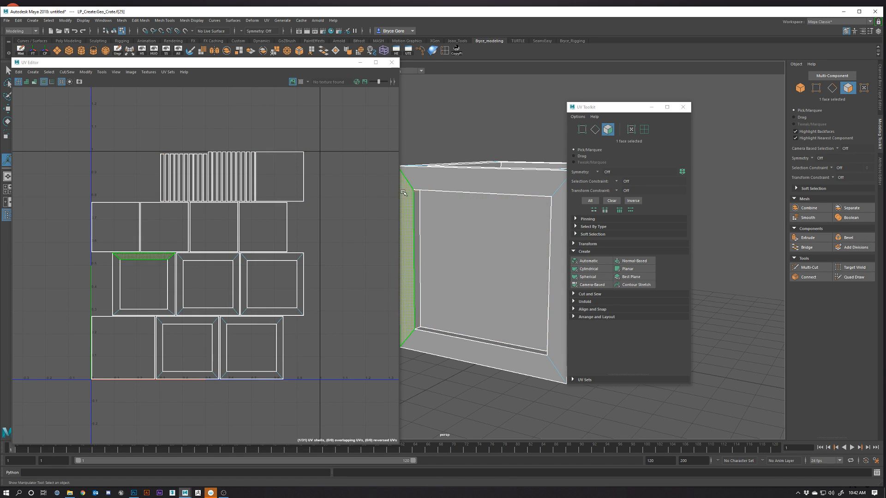
{"action": "left_click", "coordinate": [449, 177], "text": "shift"}
{"action": "left_click", "coordinate": [502, 356], "text": "shift"}
{"action": "left_click", "coordinate": [557, 322], "text": "shift"}
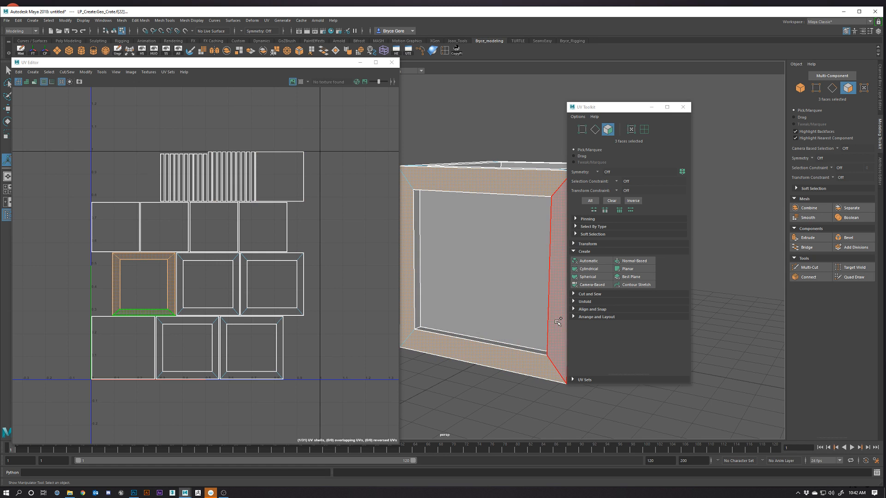
{"action": "scroll", "coordinate": [472, 308], "scroll_direction": "down", "scroll_amount": 3}
{"action": "left_click_drag", "start_coordinate": [472, 308], "coordinate": [505, 317], "text": "alt"}
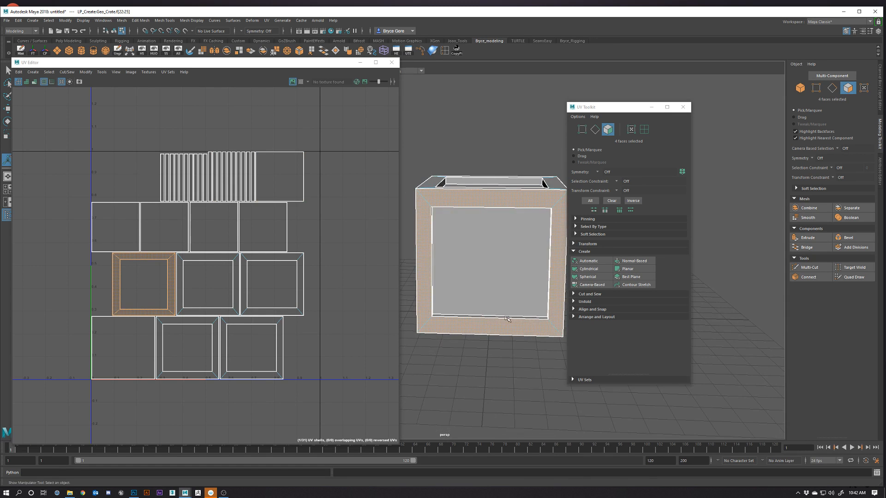
{"action": "middle_click_drag", "start_coordinate": [506, 317], "coordinate": [491, 305], "text": "alt"}
{"action": "right_click_drag", "start_coordinate": [491, 305], "coordinate": [473, 277], "text": "alt"}
{"action": "left_click_drag", "start_coordinate": [473, 277], "coordinate": [450, 305], "text": "alt"}
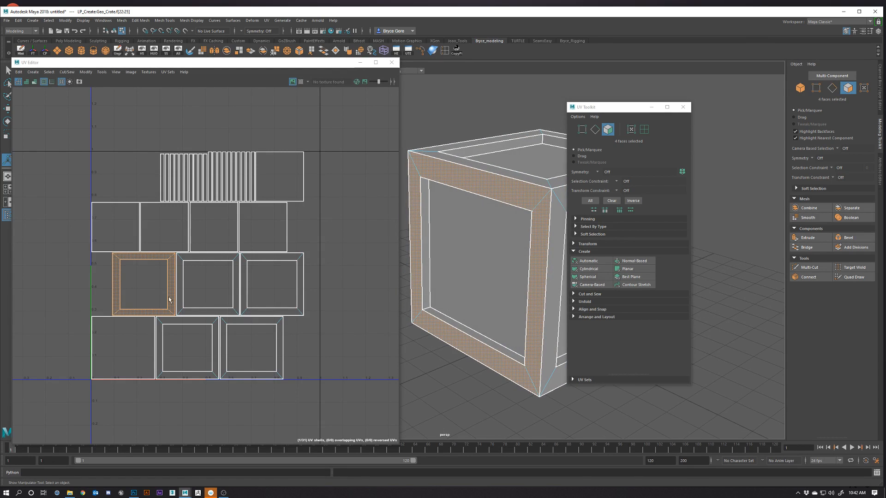
{"action": "left_click_drag", "start_coordinate": [412, 258], "coordinate": [425, 243], "text": "alt"}
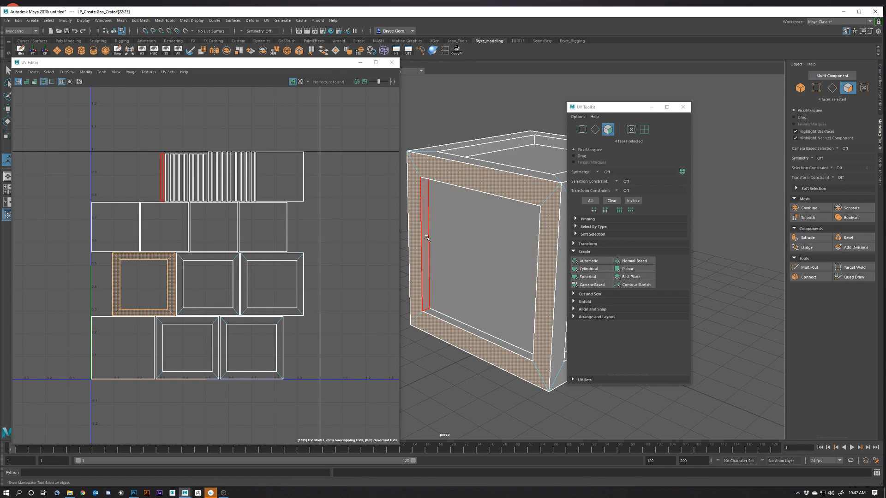
Step: Select the side's recessed panel, its narrow inner rim faces and its four frame faces together to compare their UV shells
{"action": "left_click", "coordinate": [470, 244]}
{"action": "left_click", "coordinate": [424, 267], "text": "shift"}
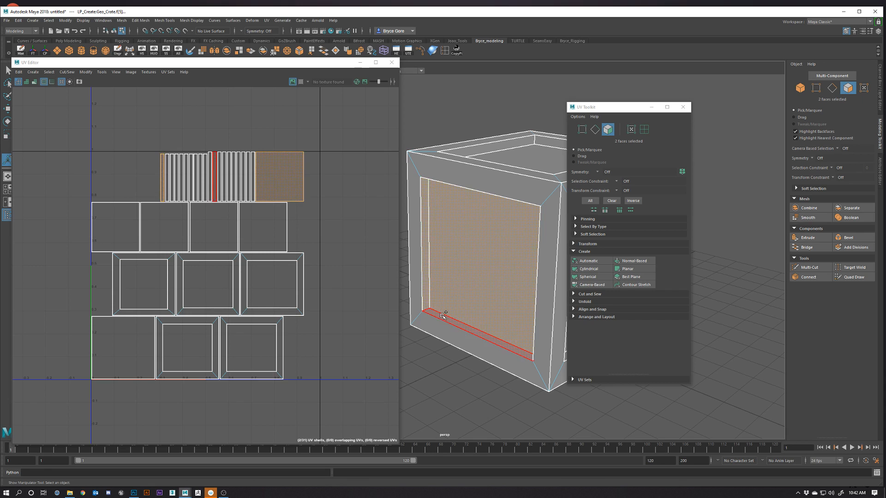
{"action": "left_click", "coordinate": [443, 316], "text": "shift"}
{"action": "left_click_drag", "start_coordinate": [446, 314], "coordinate": [493, 265], "text": "alt"}
{"action": "left_click", "coordinate": [513, 187], "text": "shift"}
{"action": "left_click", "coordinate": [513, 238], "text": "shift"}
{"action": "left_click", "coordinate": [521, 224], "text": "shift"}
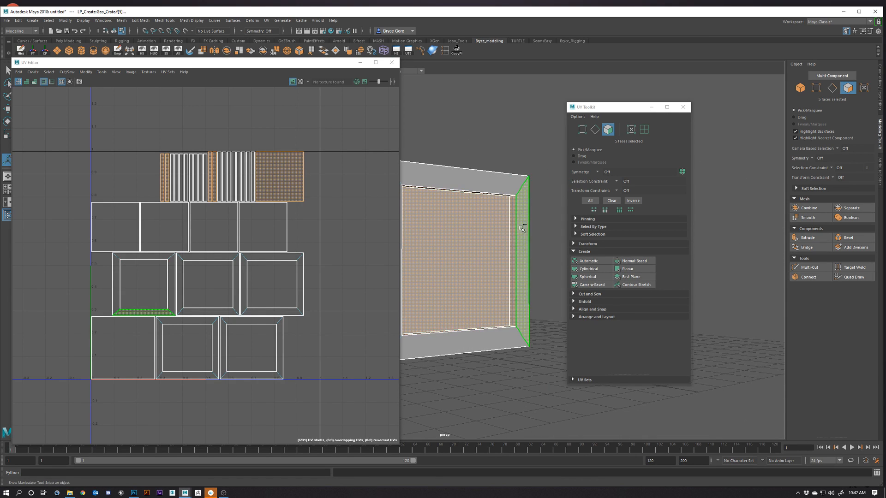
{"action": "left_click", "coordinate": [500, 184], "text": "shift"}
{"action": "left_click", "coordinate": [500, 338], "text": "shift"}
{"action": "middle_click_drag", "start_coordinate": [448, 320], "coordinate": [508, 330], "text": "alt"}
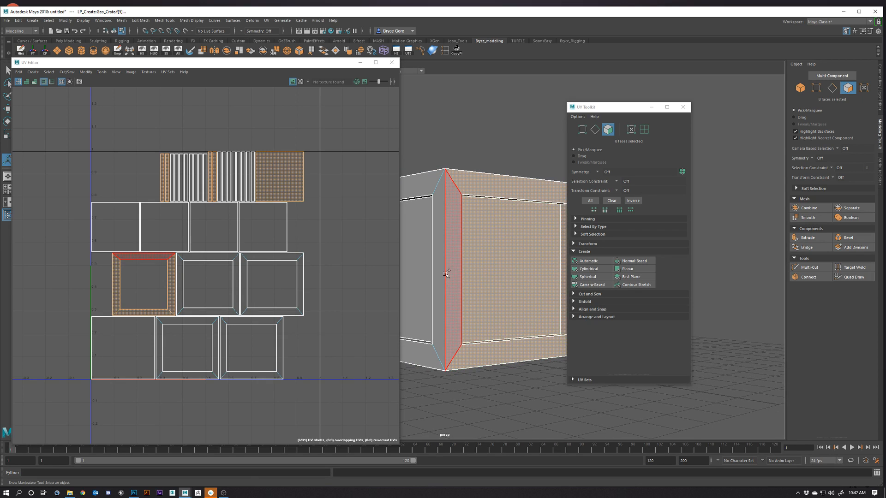
{"action": "left_click", "coordinate": [453, 265], "text": "shift"}
Step: Try moving the leftmost square UV shell in the second row away from the layout, and undo the move
{"action": "left_click", "coordinate": [126, 230]}
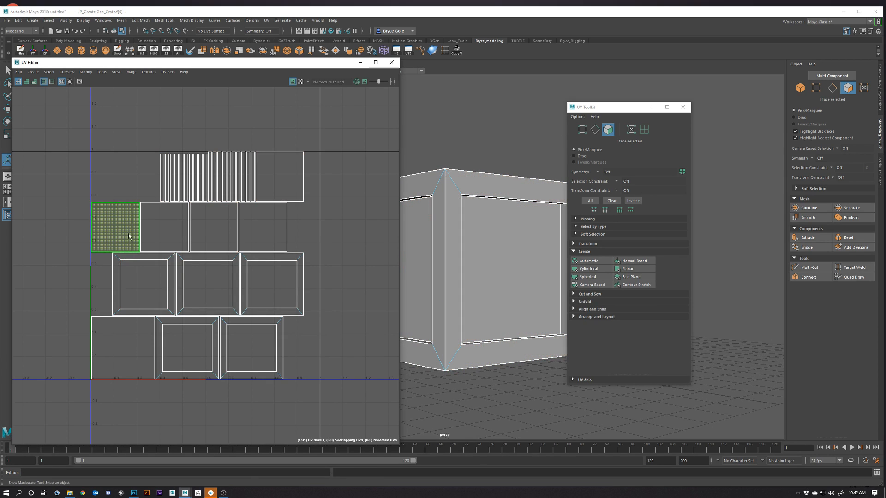
{"action": "key", "text": "w"}
{"action": "left_click_drag", "start_coordinate": [123, 231], "coordinate": [99, 210]}
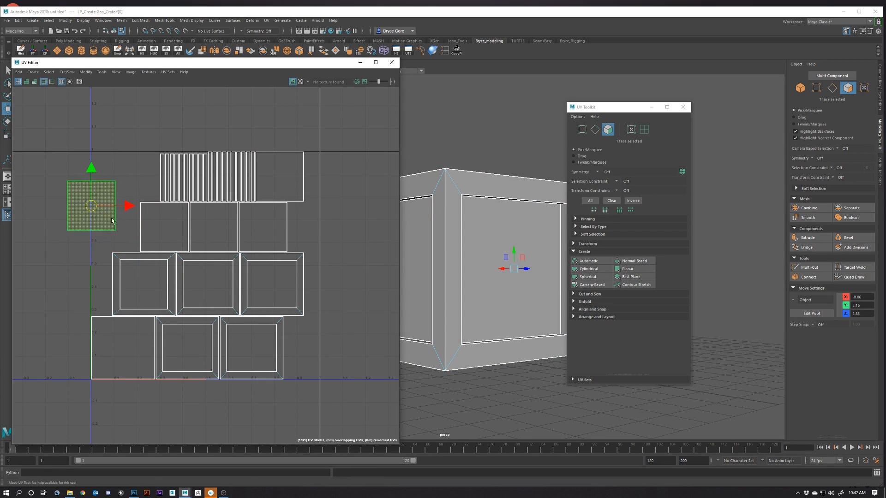
{"action": "key", "text": "ctrl+z"}
Step: Select the recessed panel face on the crate side to locate its shell, and undo the accidental move of that face
{"action": "left_click_drag", "start_coordinate": [417, 267], "coordinate": [482, 278], "text": "alt"}
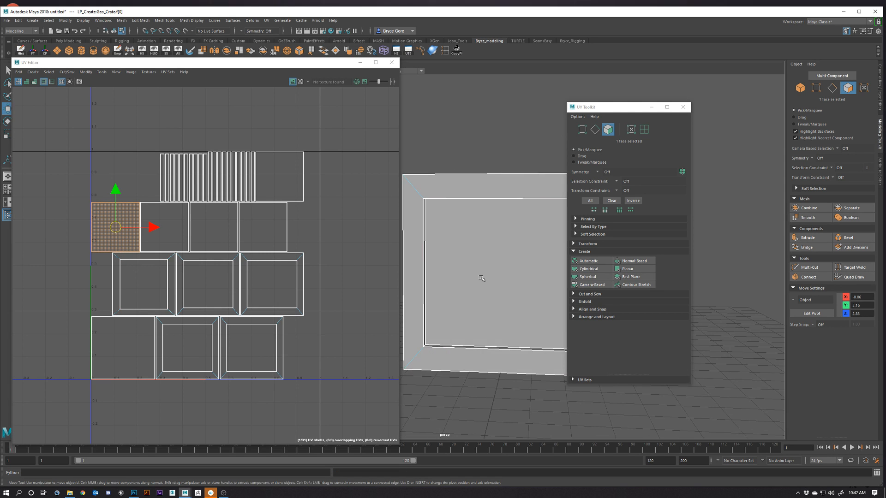
{"action": "left_click", "coordinate": [492, 281]}
{"action": "right_click_drag", "start_coordinate": [512, 284], "coordinate": [494, 283], "text": "alt"}
{"action": "middle_click_drag", "start_coordinate": [493, 283], "coordinate": [479, 273], "text": "alt"}
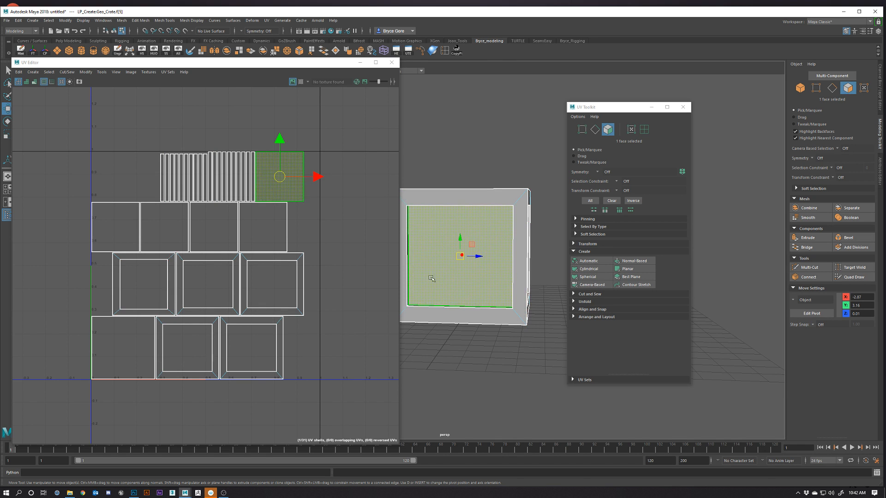
{"action": "left_click_drag", "start_coordinate": [515, 268], "coordinate": [443, 282], "text": "alt"}
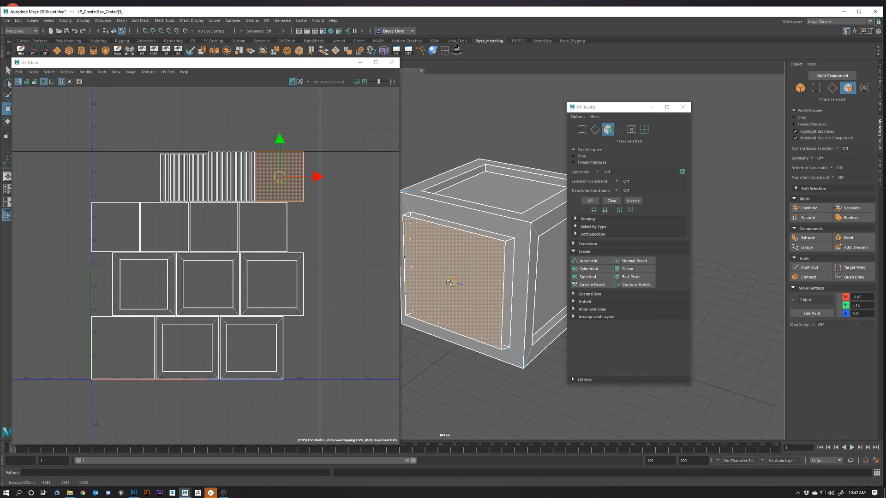
{"action": "key", "text": "ctrl+z"}
Step: Select the four outer frame faces surrounding the recessed panel on the crate's near side
{"action": "left_click", "coordinate": [406, 276]}
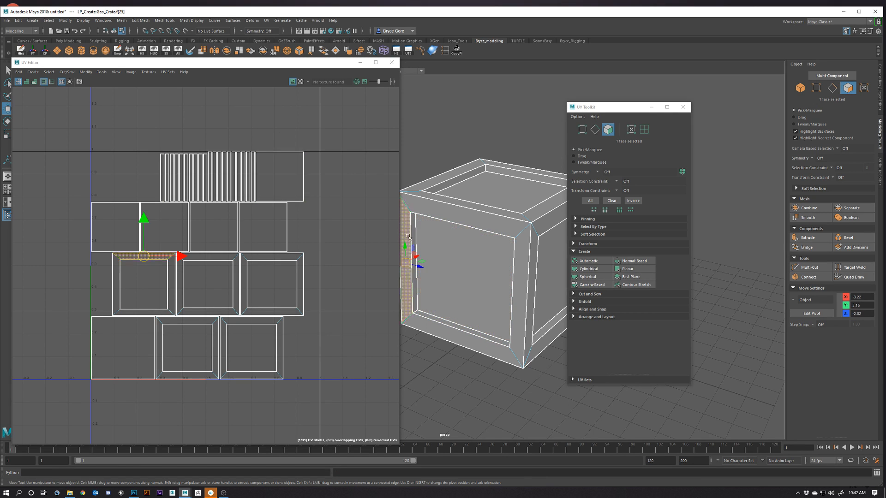
{"action": "left_click", "coordinate": [461, 214], "text": "shift"}
{"action": "left_click", "coordinate": [516, 252], "text": "shift"}
{"action": "left_click", "coordinate": [464, 344], "text": "shift"}
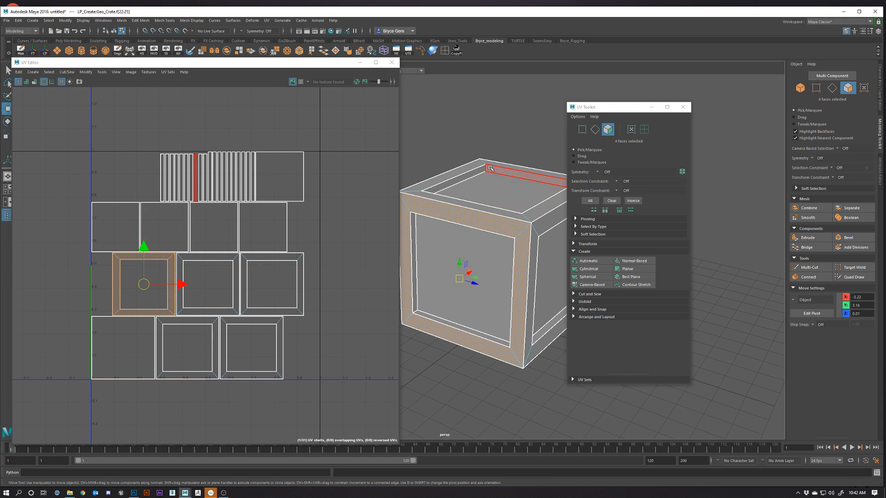
Step: Undo the recent face selections step by step until only the side's recessed panel face is selected
{"action": "left_click", "coordinate": [509, 173]}
{"action": "key", "text": "ctrl+z"}
{"action": "key", "text": "ctrl+z"}
{"action": "key", "text": "ctrl+z"}
{"action": "key", "text": "ctrl+z"}
{"action": "key", "text": "ctrl+z"}
{"action": "key", "text": "ctrl+z"}
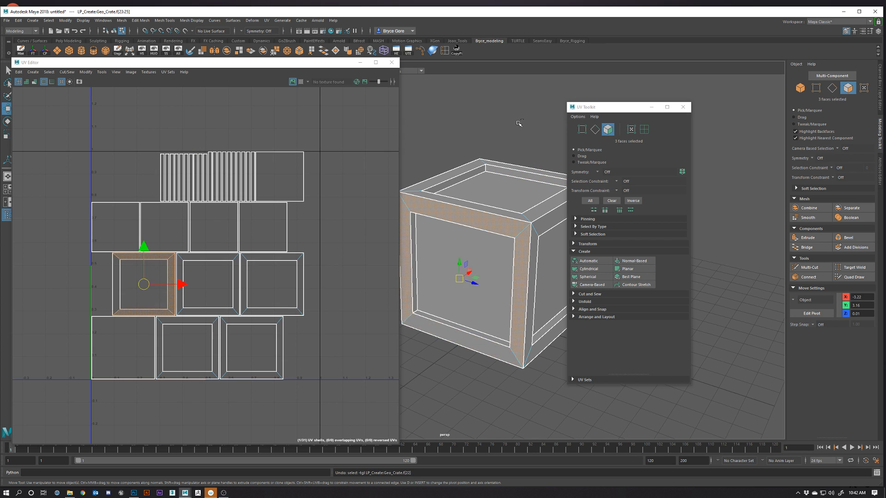
{"action": "key", "text": "ctrl+z"}
{"action": "key", "text": "ctrl+z"}
{"action": "key", "text": "ctrl+z"}
{"action": "key", "text": "ctrl+z"}
{"action": "key", "text": "ctrl+z"}
{"action": "key", "text": "ctrl+z"}
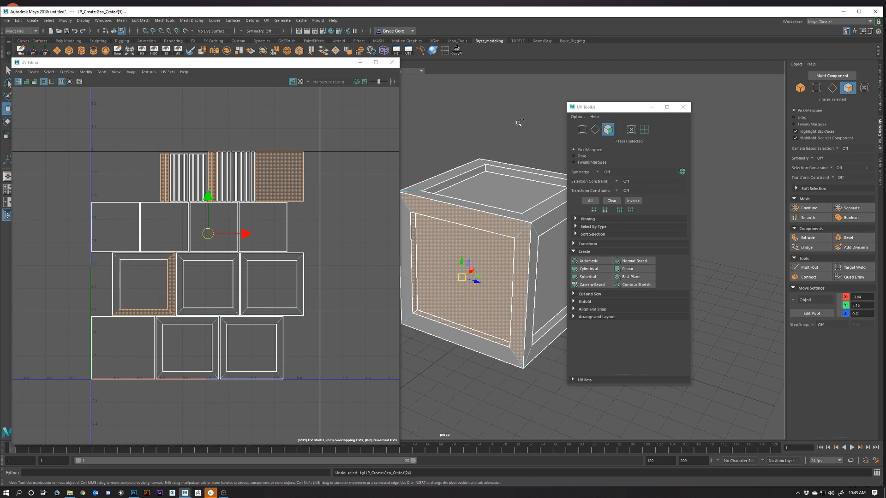
{"action": "key", "text": "ctrl+z"}
{"action": "scroll", "coordinate": [490, 199], "scroll_direction": "down", "scroll_amount": 4}
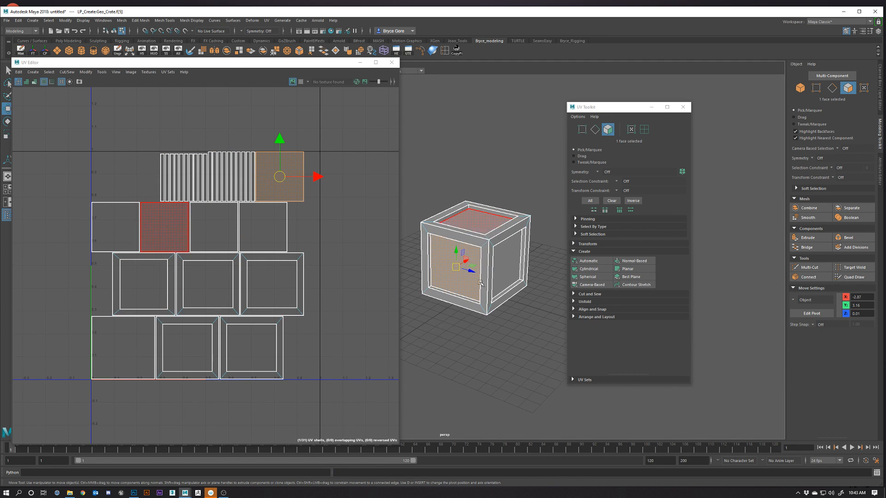
Step: Select all of the crate's faces, create their UVs with a Planar projection, and nudge the resulting shell slightly up and right
{"action": "left_click_drag", "start_coordinate": [489, 202], "coordinate": [481, 225], "text": "alt"}
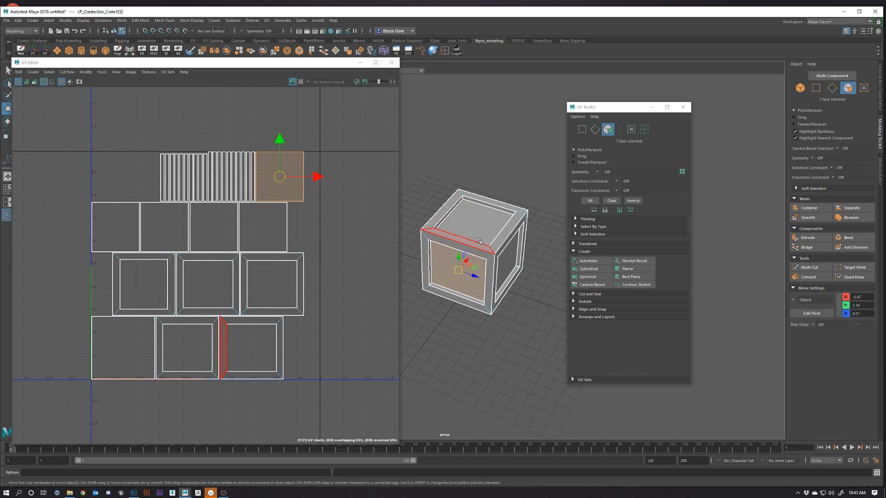
{"action": "left_click_drag", "start_coordinate": [485, 272], "coordinate": [488, 283], "text": "alt"}
{"action": "left_click_drag", "start_coordinate": [404, 177], "coordinate": [531, 317]}
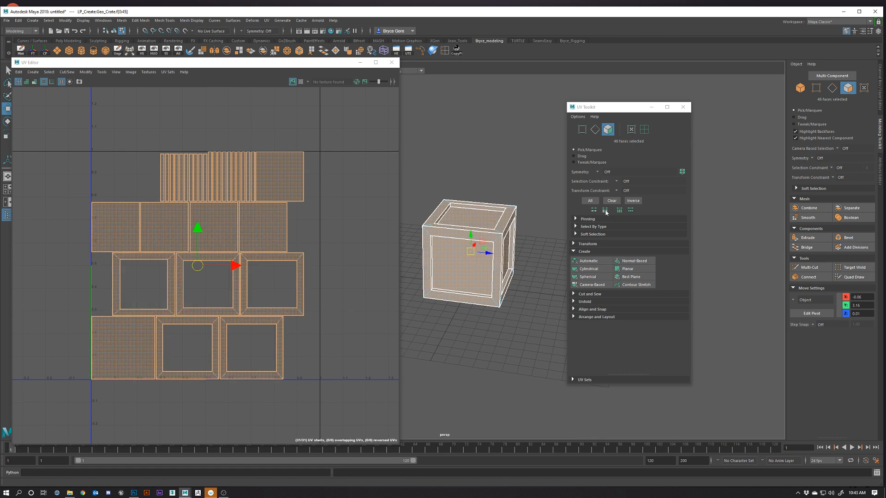
{"action": "left_click", "coordinate": [627, 269]}
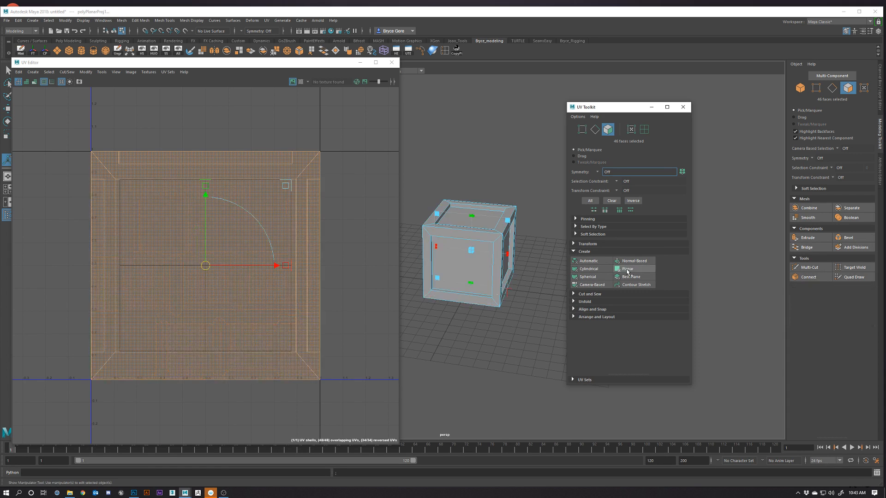
{"action": "double_click", "coordinate": [236, 239]}
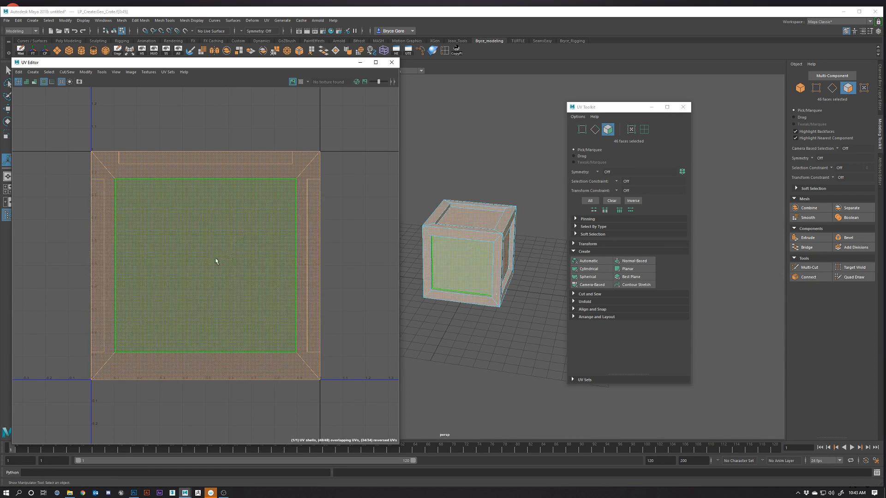
{"action": "key", "text": "w"}
{"action": "mouse_move", "coordinate": [204, 263]}
{"action": "left_mouse_down"}
{"action": "mouse_move", "coordinate": [253, 264]}
{"action": "mouse_move", "coordinate": [208, 260]}
{"action": "left_mouse_up"}
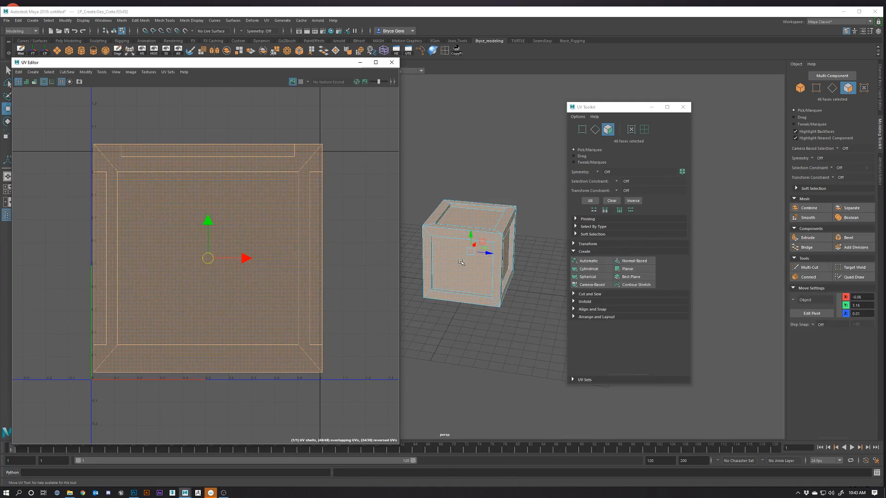
Step: Select the recessed panel on the adjacent crate side and grow the selection to all nine faces of that side
{"action": "right_click_drag", "start_coordinate": [460, 262], "coordinate": [535, 285], "text": "alt"}
{"action": "left_click_drag", "start_coordinate": [535, 285], "coordinate": [448, 283], "text": "alt"}
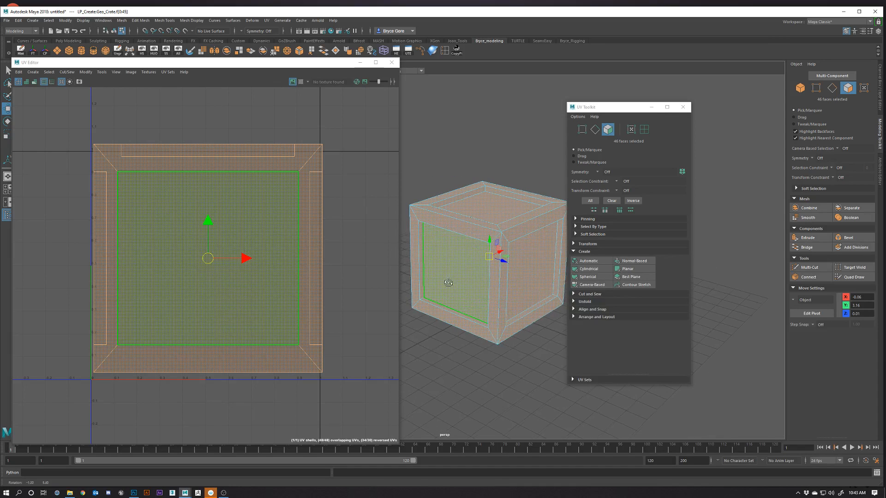
{"action": "left_click", "coordinate": [519, 356]}
{"action": "left_click_drag", "start_coordinate": [469, 338], "coordinate": [507, 310], "text": "alt"}
{"action": "left_click", "coordinate": [493, 283]}
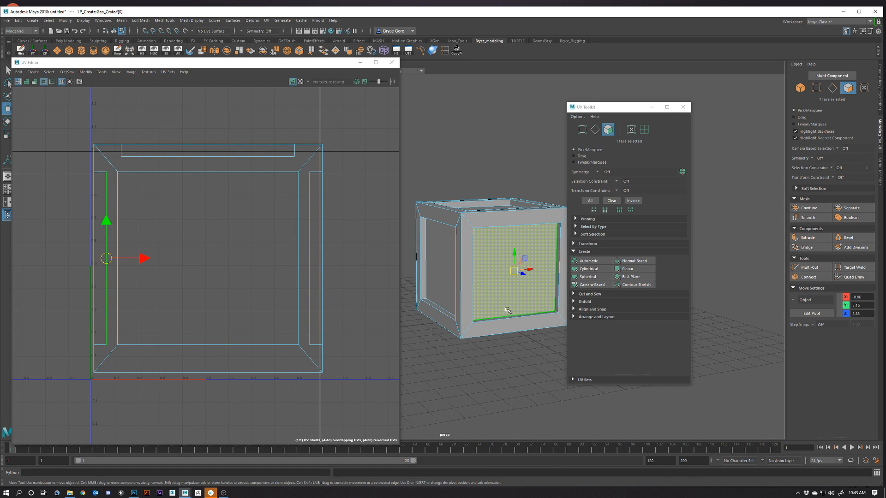
{"action": "key", "text": "shift+period"}
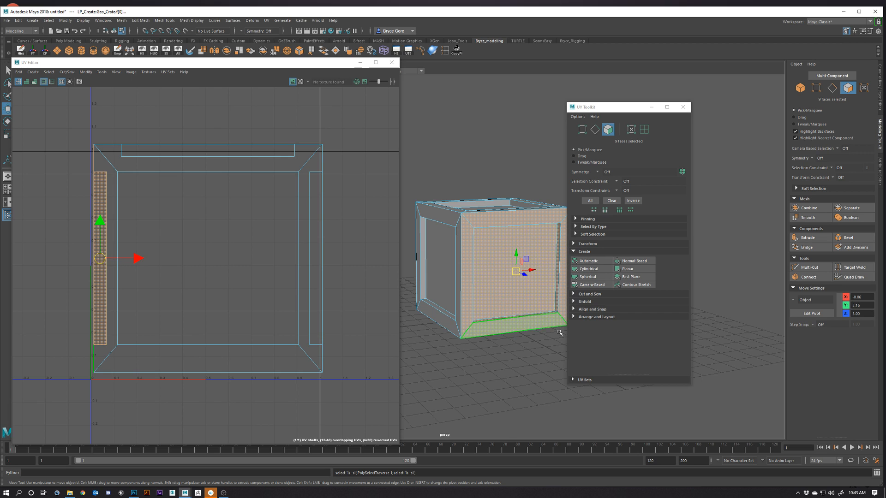
Step: Try a Planar projection on the nine selected side faces, move the new shell clear of the existing one, and undo it all
{"action": "left_click_drag", "start_coordinate": [538, 327], "coordinate": [504, 306], "text": "alt"}
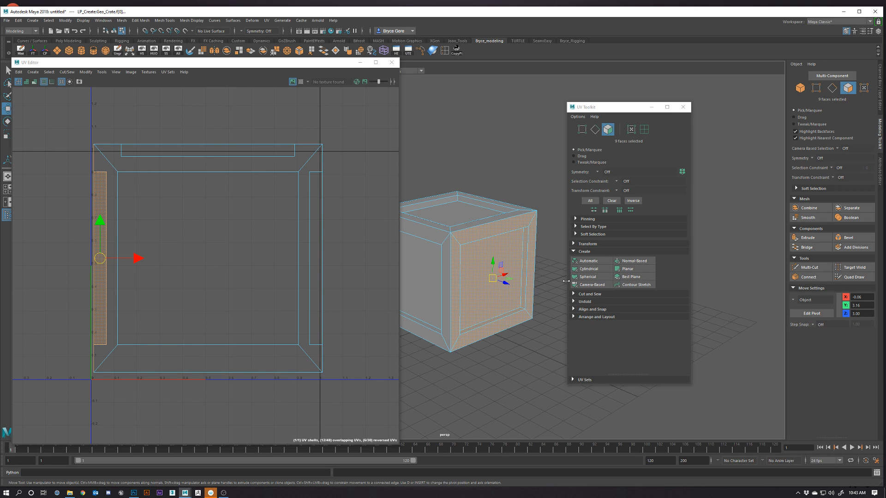
{"action": "left_click", "coordinate": [626, 269]}
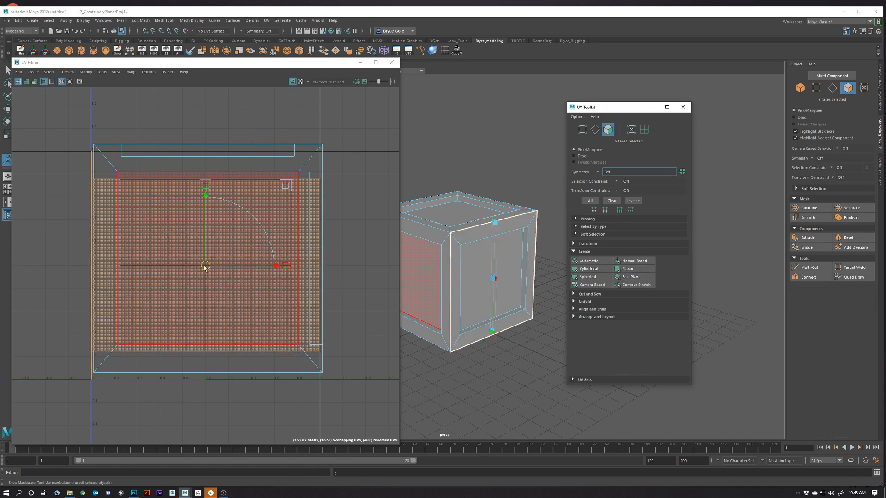
{"action": "left_click_drag", "start_coordinate": [207, 267], "coordinate": [360, 268]}
{"action": "scroll", "coordinate": [325, 271], "scroll_direction": "down", "scroll_amount": 4}
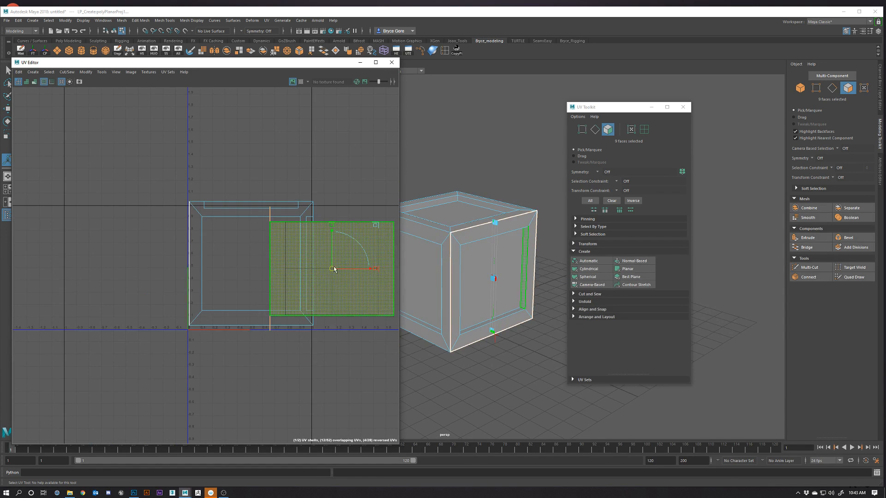
{"action": "middle_click_drag", "start_coordinate": [332, 266], "coordinate": [266, 260], "text": "alt"}
{"action": "left_click_drag", "start_coordinate": [266, 260], "coordinate": [340, 250]}
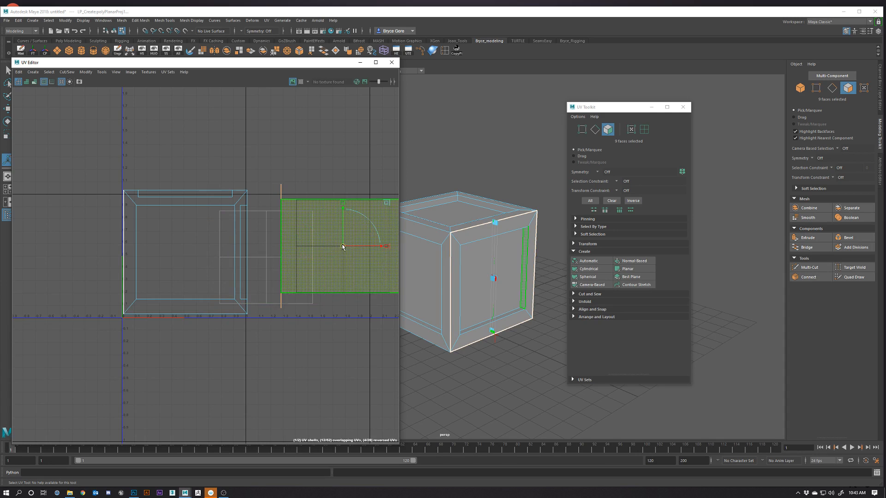
{"action": "middle_click_drag", "start_coordinate": [340, 249], "coordinate": [272, 252], "text": "alt"}
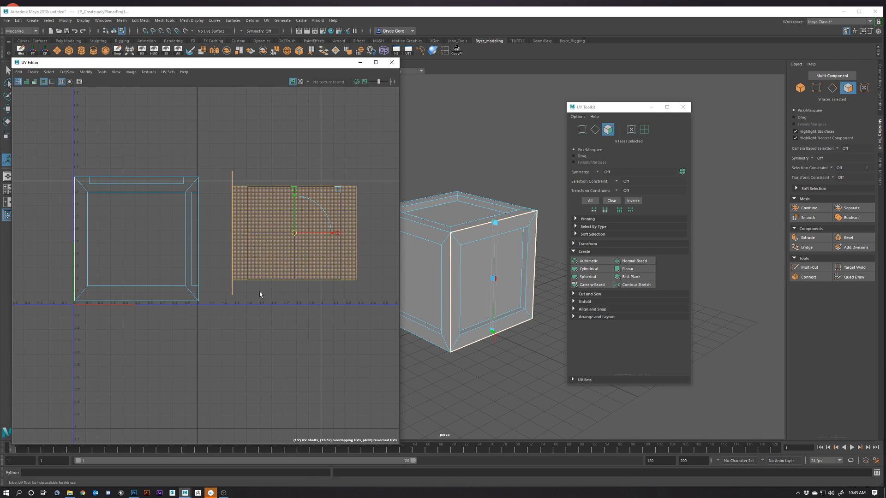
{"action": "key", "text": "ctrl+z"}
{"action": "key", "text": "ctrl+z"}
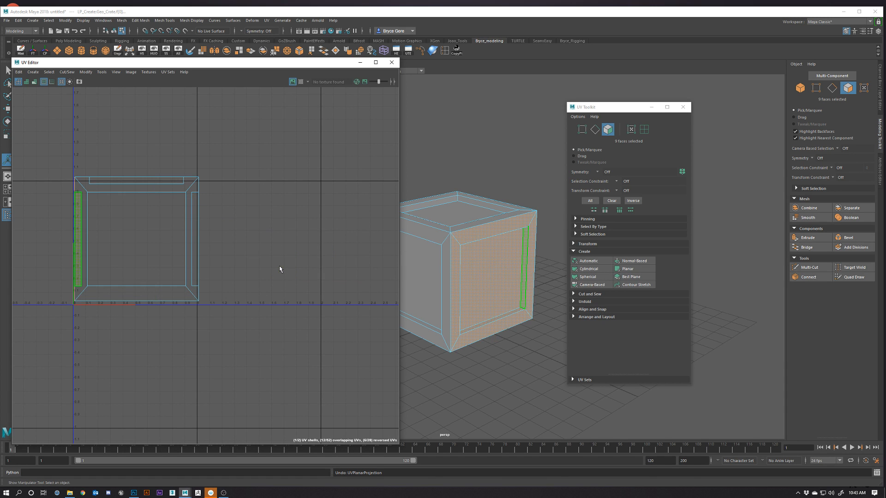
Step: Turn the perspective view to face the selected crate side almost straight on, with the whole side in frame
{"action": "left_click_drag", "start_coordinate": [536, 291], "coordinate": [500, 279], "text": "alt"}
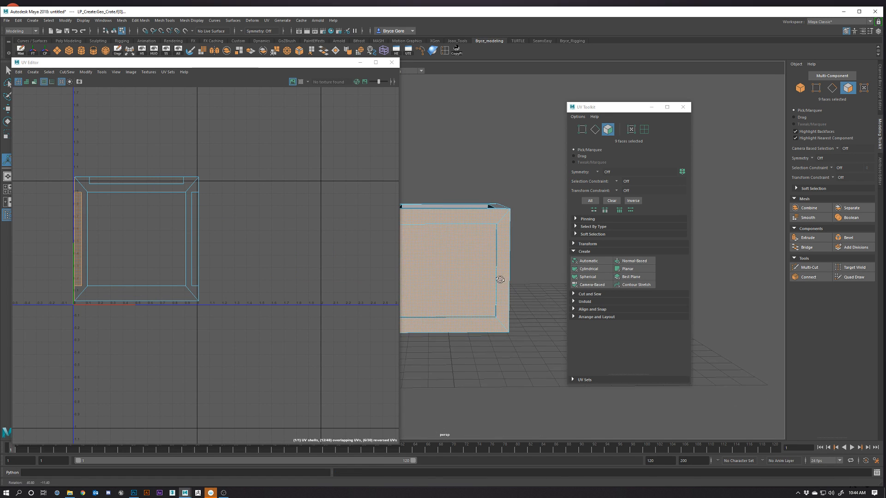
{"action": "middle_click_drag", "start_coordinate": [499, 280], "coordinate": [541, 295], "text": "alt"}
{"action": "right_click_drag", "start_coordinate": [491, 260], "coordinate": [528, 291], "text": "alt"}
{"action": "middle_click_drag", "start_coordinate": [527, 291], "coordinate": [496, 298], "text": "alt"}
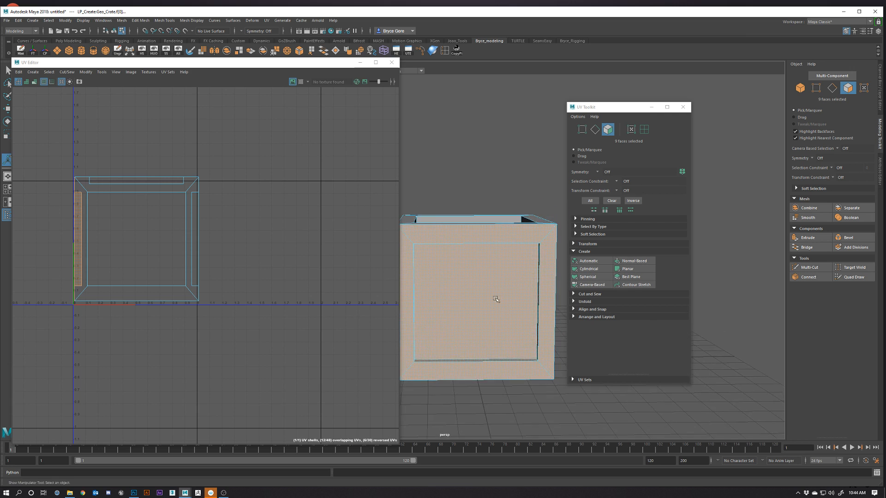
{"action": "left_click_drag", "start_coordinate": [496, 298], "coordinate": [499, 296], "text": "alt"}
{"action": "middle_click_drag", "start_coordinate": [490, 297], "coordinate": [500, 281], "text": "alt"}
{"action": "mouse_move", "coordinate": [500, 280]}
{"action": "left_mouse_down", "text": "alt"}
{"action": "mouse_move", "coordinate": [483, 281]}
{"action": "mouse_move", "coordinate": [492, 269]}
{"action": "left_mouse_up", "text": "alt"}
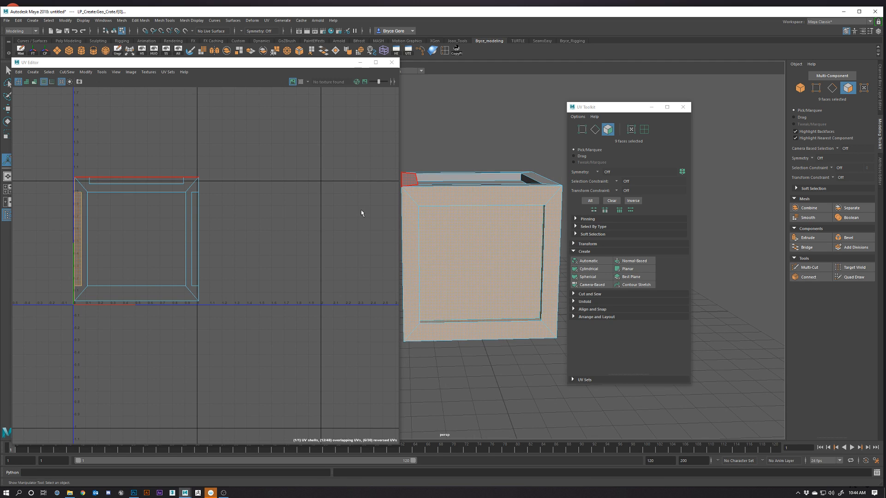
Step: Try a Camera-Based projection on the selected side faces, and undo it
{"action": "left_click", "coordinate": [581, 286]}
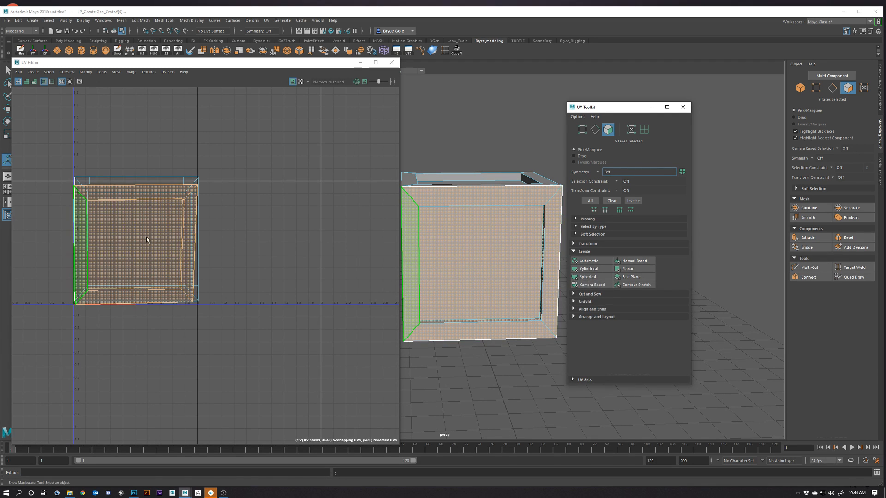
{"action": "left_click_drag", "start_coordinate": [147, 238], "coordinate": [202, 263]}
{"action": "key", "text": "ctrl+z"}
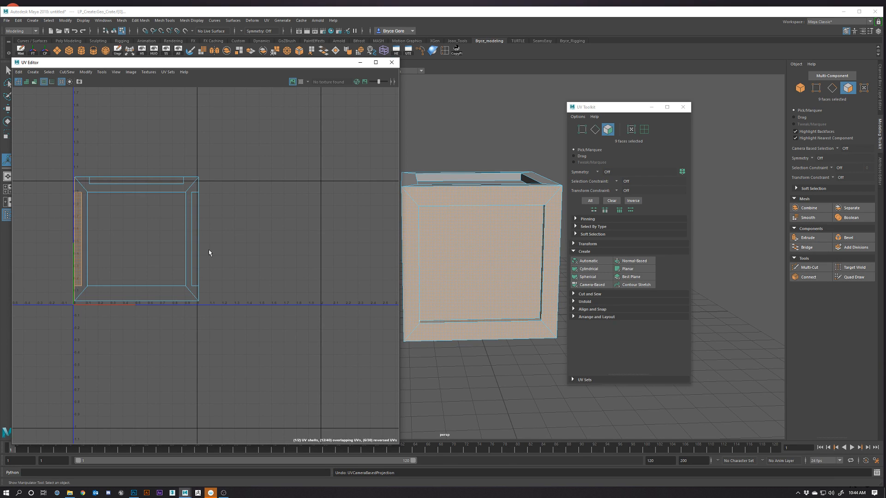
{"action": "key", "text": "ctrl+z"}
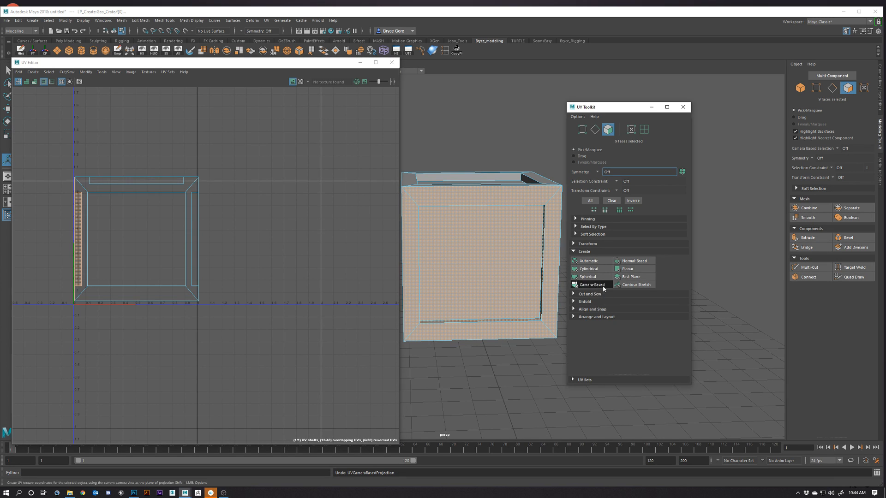
Step: Apply a Camera-Based projection to the nine side faces, move the new shell to the right of the planar one, and clear the selection
{"action": "left_click", "coordinate": [592, 284]}
{"action": "key", "text": "w"}
{"action": "left_click_drag", "start_coordinate": [159, 237], "coordinate": [289, 232]}
{"action": "left_click", "coordinate": [281, 325]}
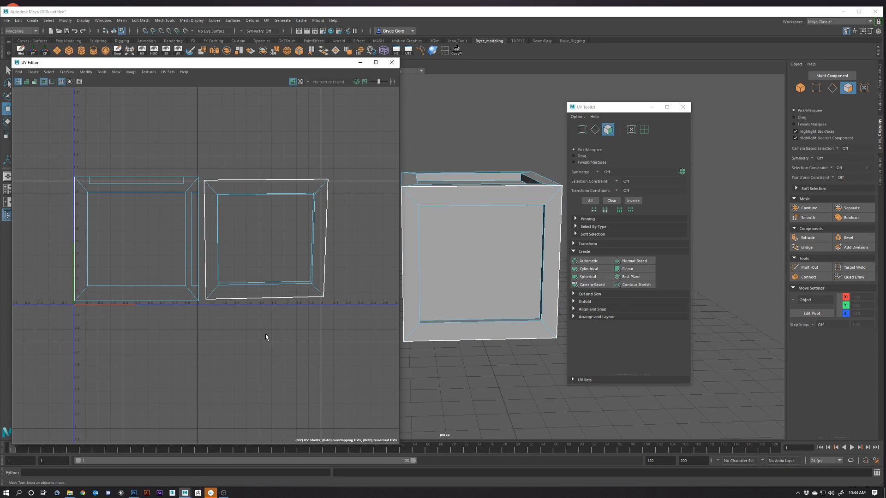
Step: Shift the recessed panel face slightly within the new shell, and uncover the UV Editor's surroundings by moving its window aside
{"action": "left_click", "coordinate": [279, 236]}
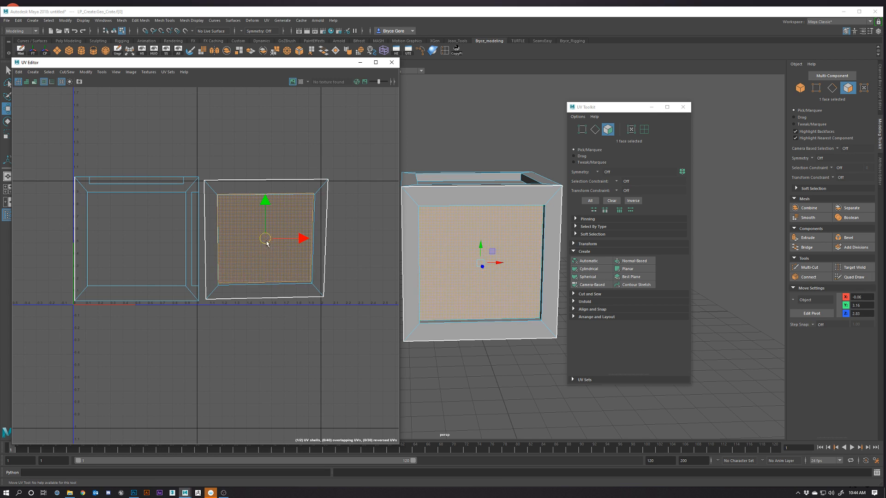
{"action": "left_click_drag", "start_coordinate": [265, 253], "coordinate": [265, 246]}
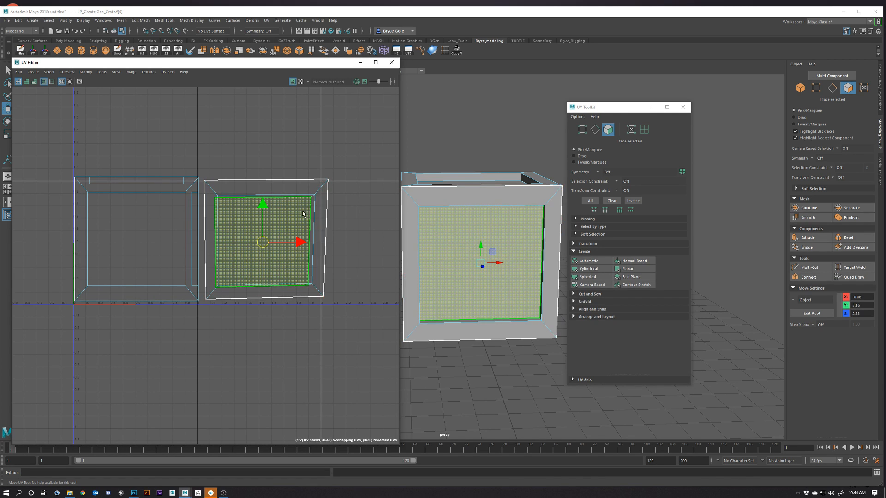
{"action": "left_click_drag", "start_coordinate": [256, 62], "coordinate": [280, 59]}
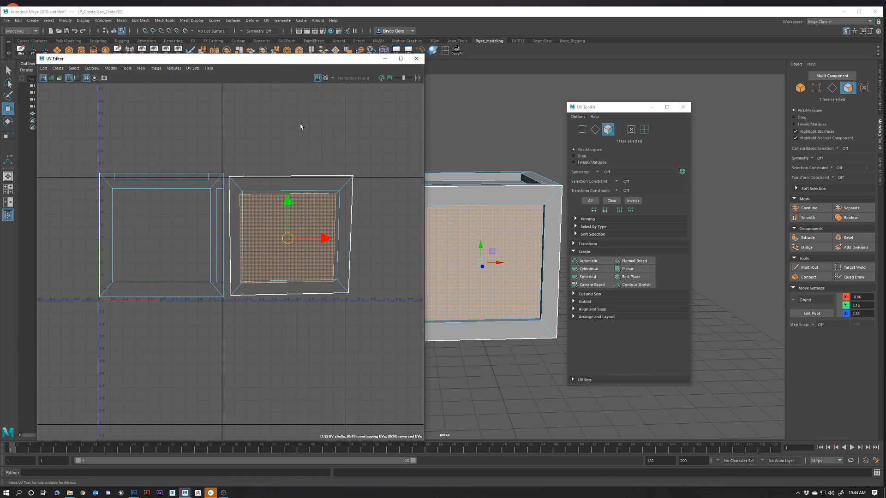
{"action": "left_click", "coordinate": [300, 124]}
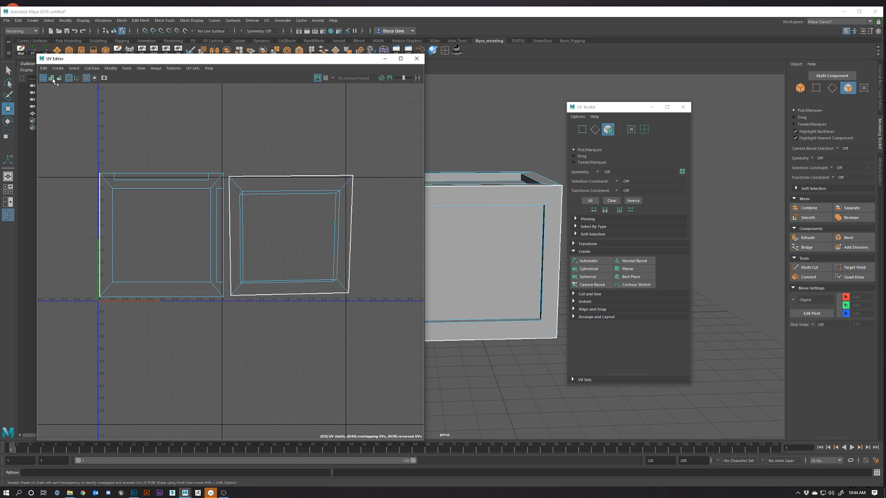
Step: Turn on shaded display of the UV shells and shift the recessed panel face up and left to expose its rim faces
{"action": "left_click", "coordinate": [52, 78]}
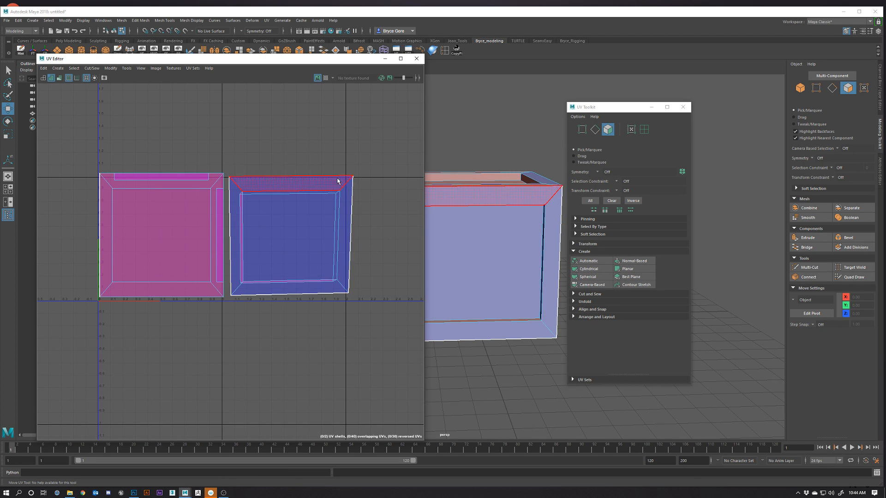
{"action": "scroll", "coordinate": [252, 235], "scroll_direction": "up", "scroll_amount": 3}
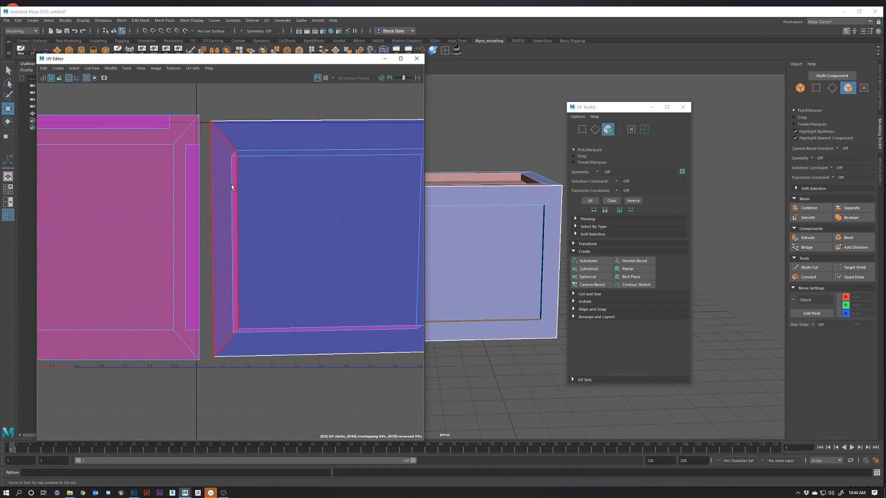
{"action": "mouse_move", "coordinate": [310, 220]}
{"action": "left_mouse_down"}
{"action": "mouse_move", "coordinate": [312, 237]}
{"action": "mouse_move", "coordinate": [323, 232]}
{"action": "left_mouse_up"}
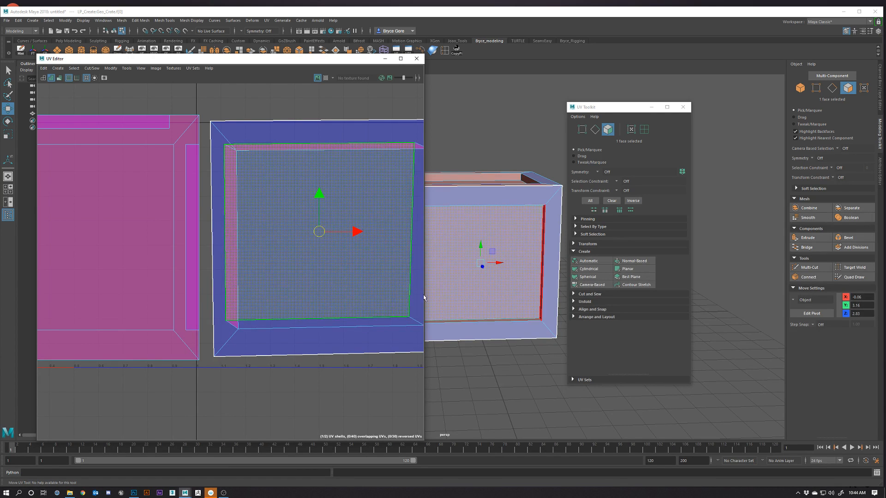
{"action": "left_click", "coordinate": [286, 106]}
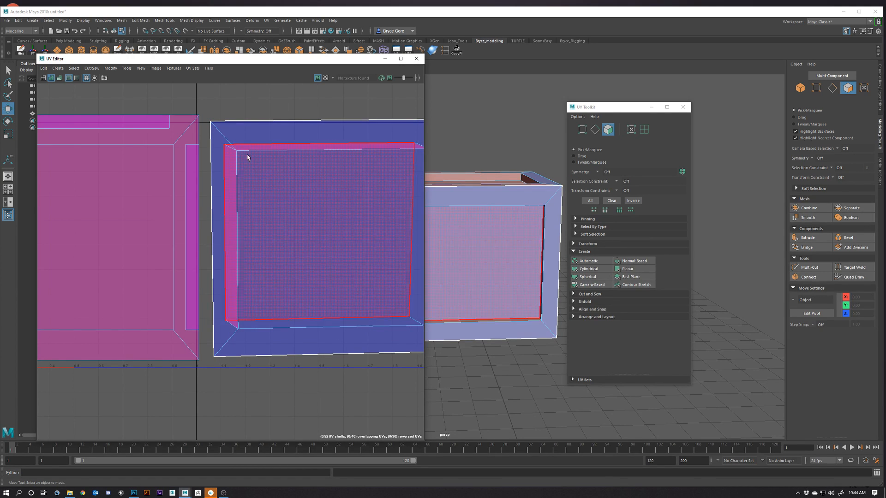
Step: Check the extent of the blue shell by selecting it whole, and move its recessed panel face back into line with the surrounding frame
{"action": "double_click", "coordinate": [283, 228]}
{"action": "scroll", "coordinate": [283, 228], "scroll_direction": "down", "scroll_amount": 3}
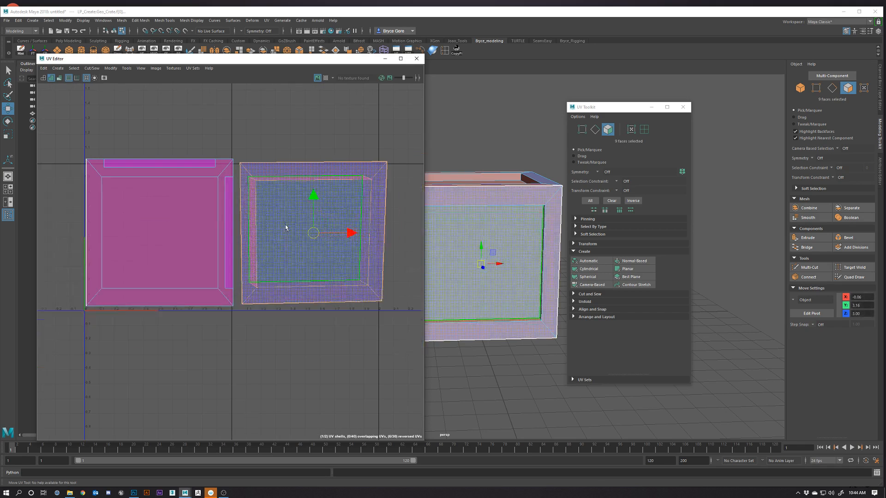
{"action": "left_click", "coordinate": [316, 130]}
{"action": "scroll", "coordinate": [316, 130], "scroll_direction": "down", "scroll_amount": 2}
{"action": "left_click", "coordinate": [308, 208]}
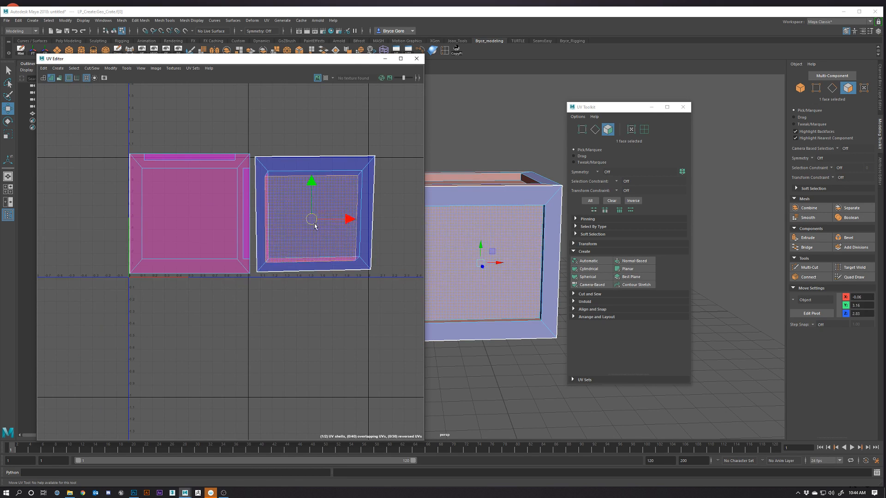
{"action": "left_click_drag", "start_coordinate": [315, 226], "coordinate": [317, 222]}
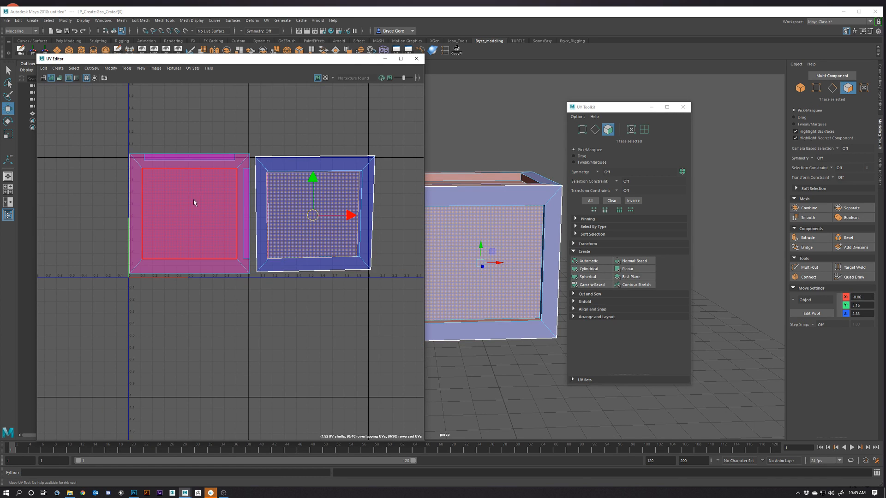
Step: Examine which UVs the other crate sides occupy in the overlapping shell, and clear the selection
{"action": "left_click_drag", "start_coordinate": [466, 238], "coordinate": [484, 271], "text": "alt"}
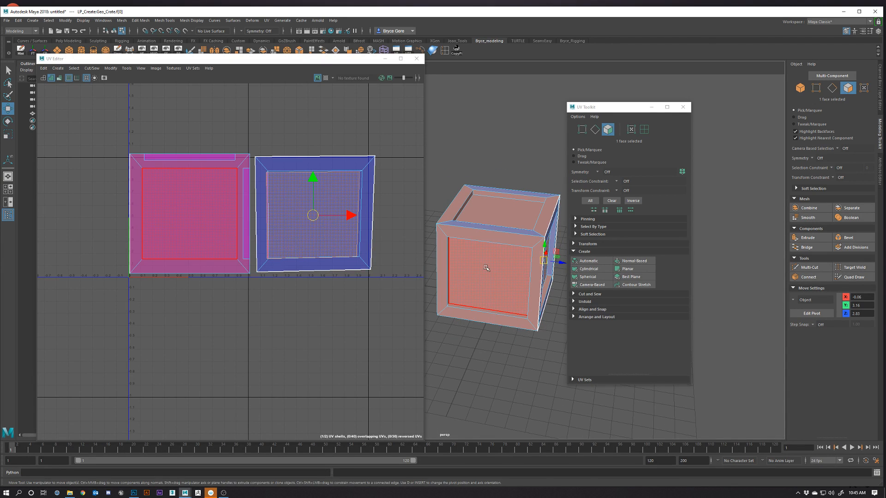
{"action": "left_click_drag", "start_coordinate": [497, 259], "coordinate": [529, 251], "text": "alt"}
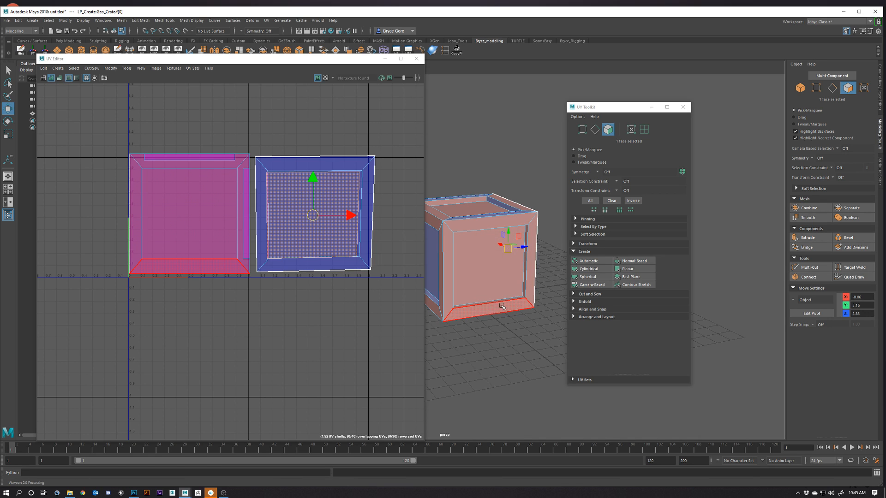
{"action": "left_click_drag", "start_coordinate": [499, 306], "coordinate": [511, 307], "text": "alt"}
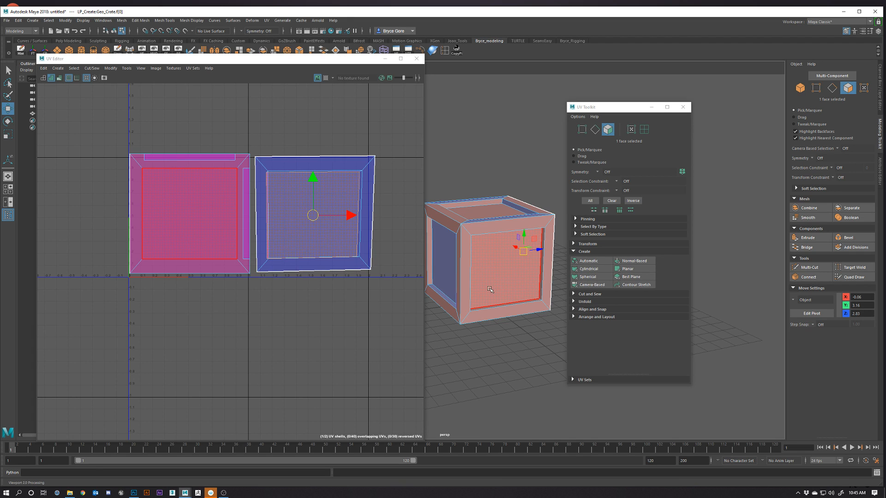
{"action": "left_click", "coordinate": [336, 306]}
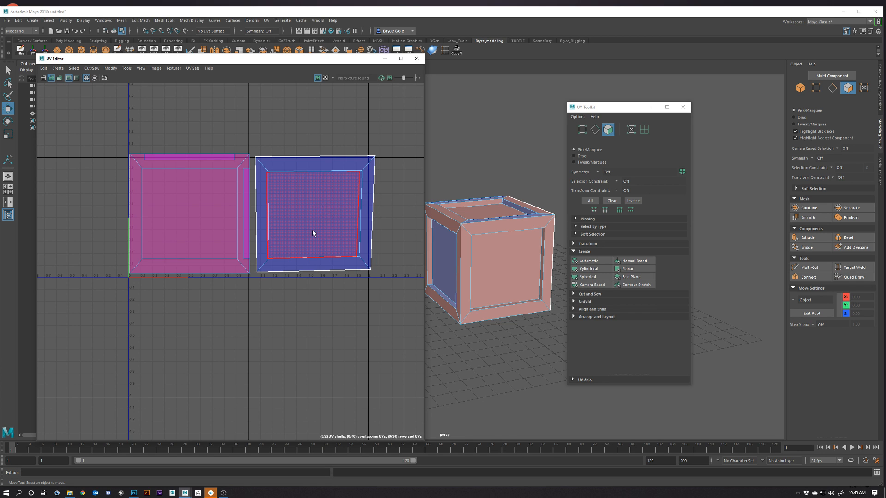
Step: Select the recessed panel face of the blue shell and look at its Move, Rotate and Scale manipulators
{"action": "right_click", "coordinate": [312, 210]}
{"action": "left_click", "coordinate": [316, 205]}
{"action": "key", "text": "e"}
{"action": "key", "text": "r"}
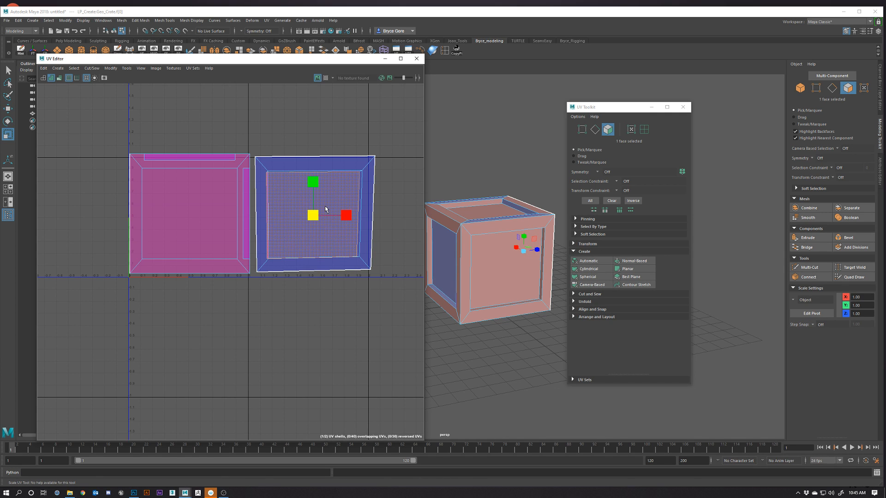
{"action": "key", "text": "w"}
{"action": "key", "text": "e"}
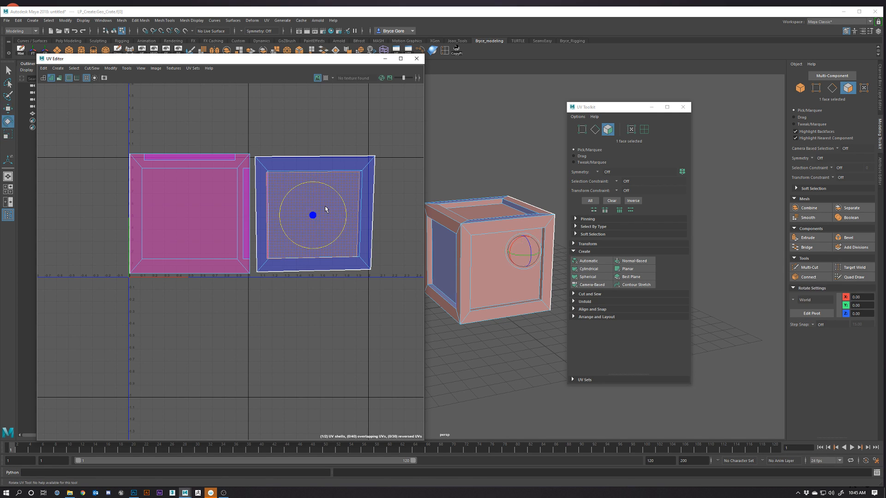
{"action": "key", "text": "r"}
Step: Try moving the blue shell's upper outer edge upward in edge selection mode, and undo the move
{"action": "right_click", "coordinate": [324, 207]}
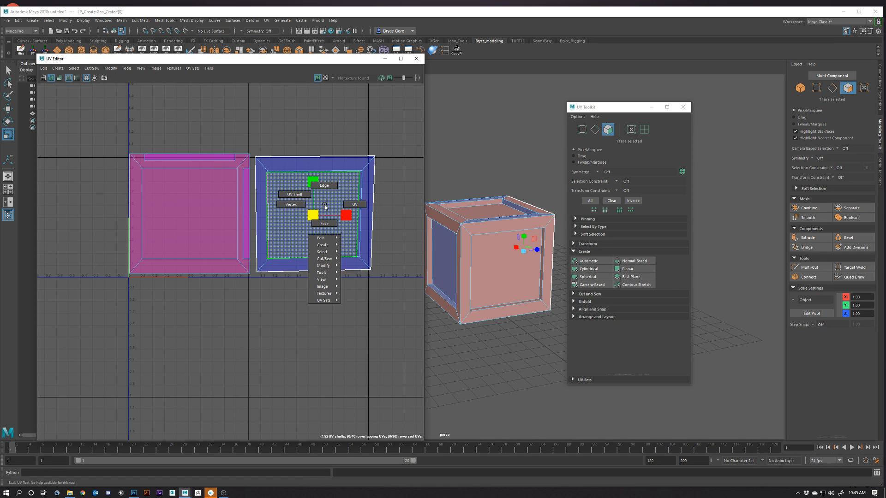
{"action": "right_click_drag", "start_coordinate": [330, 204], "coordinate": [327, 185]}
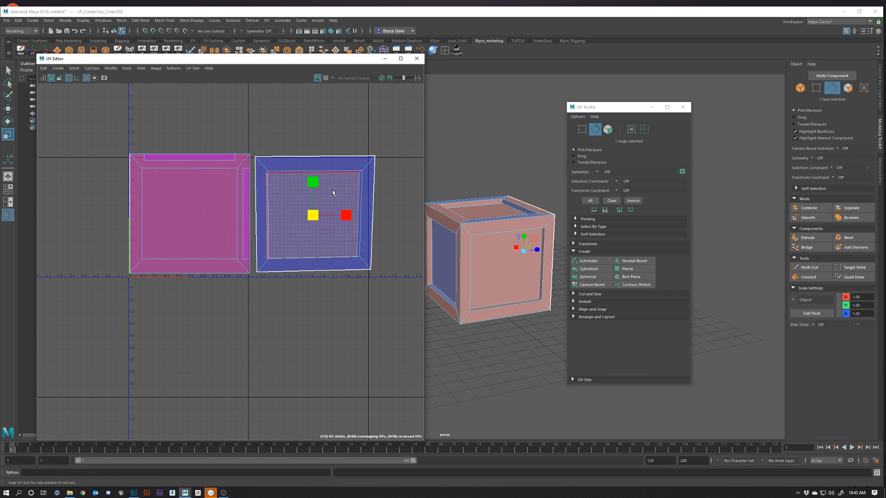
{"action": "left_click", "coordinate": [366, 156]}
{"action": "key", "text": "w"}
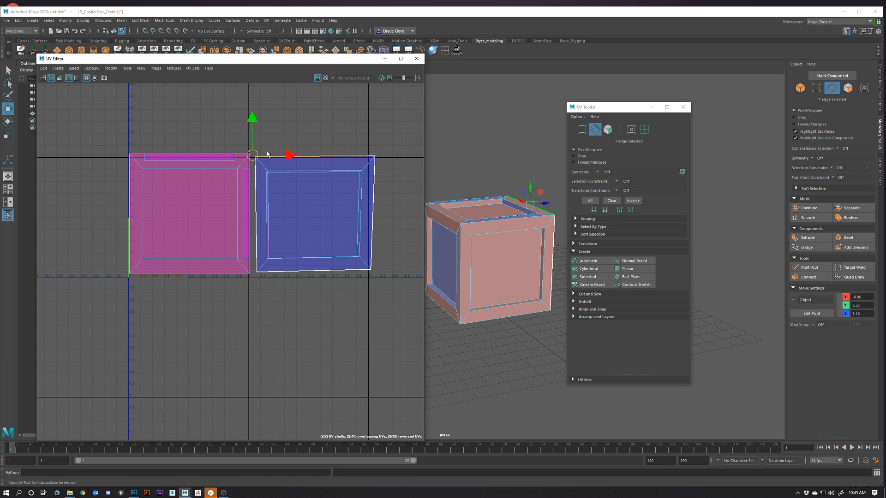
{"action": "left_click_drag", "start_coordinate": [258, 156], "coordinate": [255, 139]}
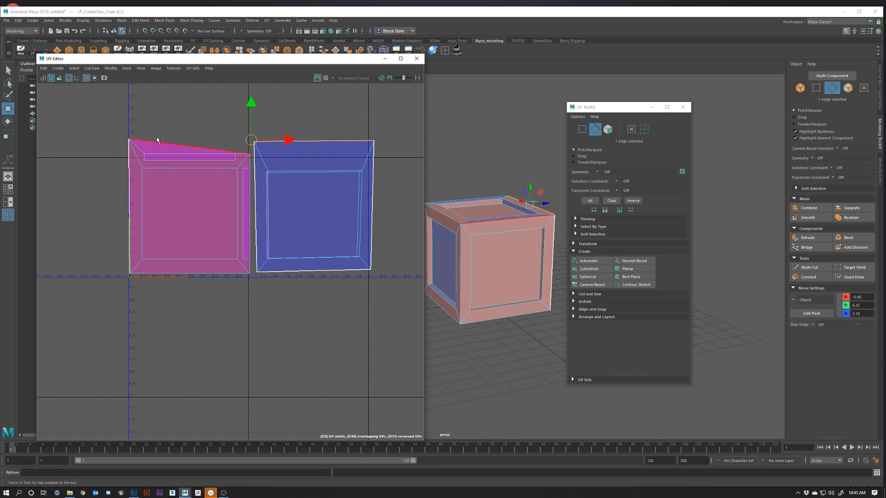
{"action": "key", "text": "ctrl+z"}
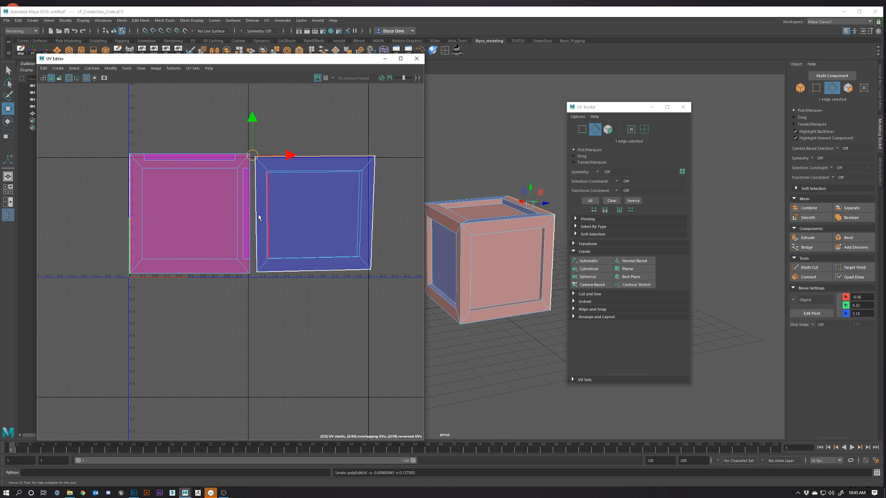
Step: Switch to face selection and examine how the crate's sides and recessed rims are coloured compared with the UV shells
{"action": "right_click_drag", "start_coordinate": [328, 180], "coordinate": [327, 203]}
{"action": "scroll", "coordinate": [323, 196], "scroll_direction": "down", "scroll_amount": 1}
{"action": "middle_click_drag", "start_coordinate": [290, 184], "coordinate": [276, 209], "text": "alt"}
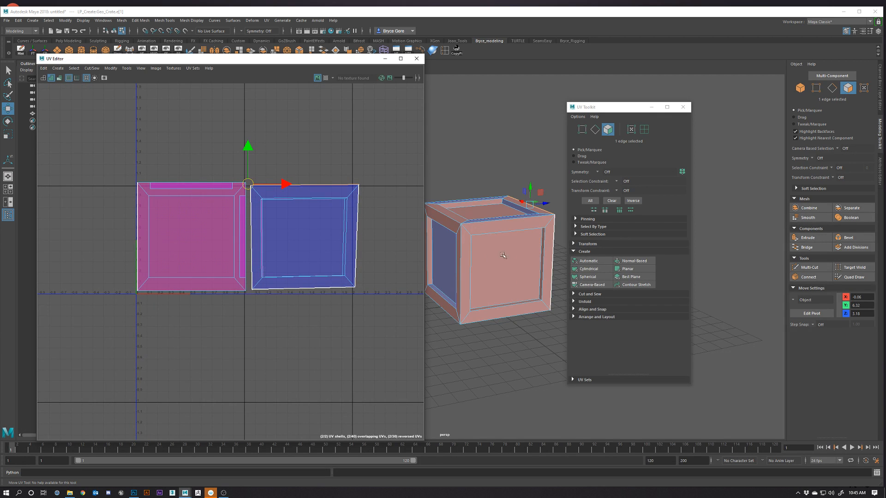
{"action": "left_click_drag", "start_coordinate": [447, 280], "coordinate": [459, 330], "text": "alt"}
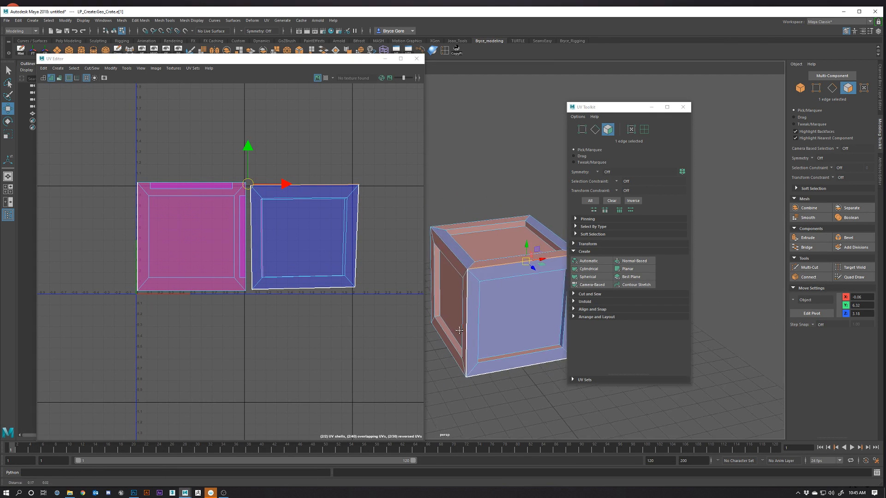
{"action": "middle_click_drag", "start_coordinate": [459, 331], "coordinate": [439, 289], "text": "alt"}
{"action": "left_click_drag", "start_coordinate": [439, 290], "coordinate": [438, 308], "text": "alt"}
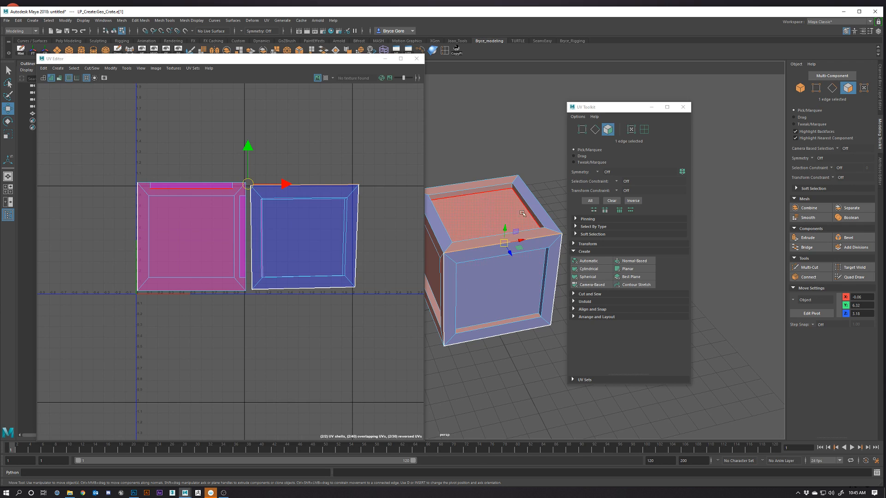
{"action": "middle_click_drag", "start_coordinate": [464, 270], "coordinate": [528, 255], "text": "alt"}
{"action": "left_click_drag", "start_coordinate": [540, 270], "coordinate": [508, 267], "text": "alt"}
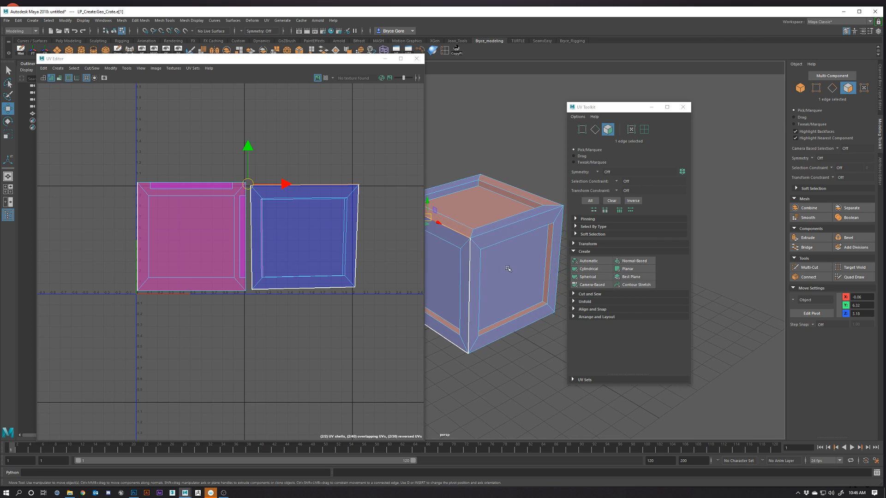
{"action": "left_click", "coordinate": [553, 238]}
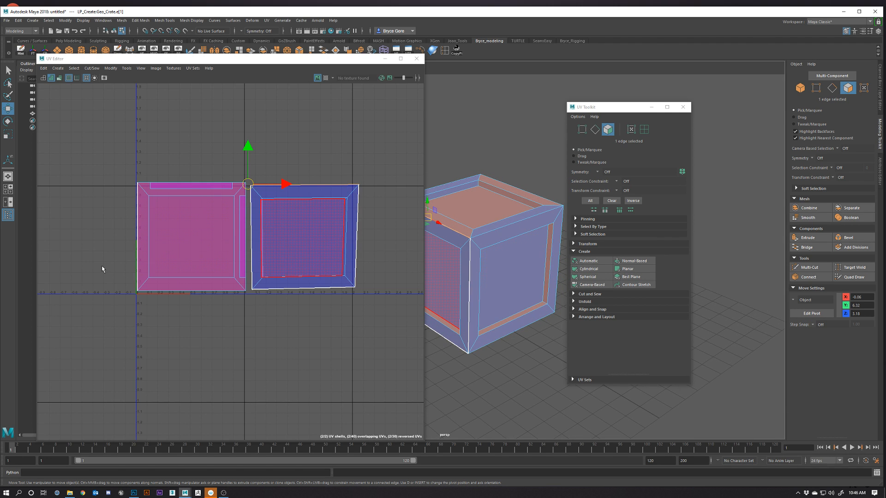
Step: Turn on the UV distortion display and shift the recessed panel face of the right-hand shell slightly right and down
{"action": "left_click", "coordinate": [59, 79]}
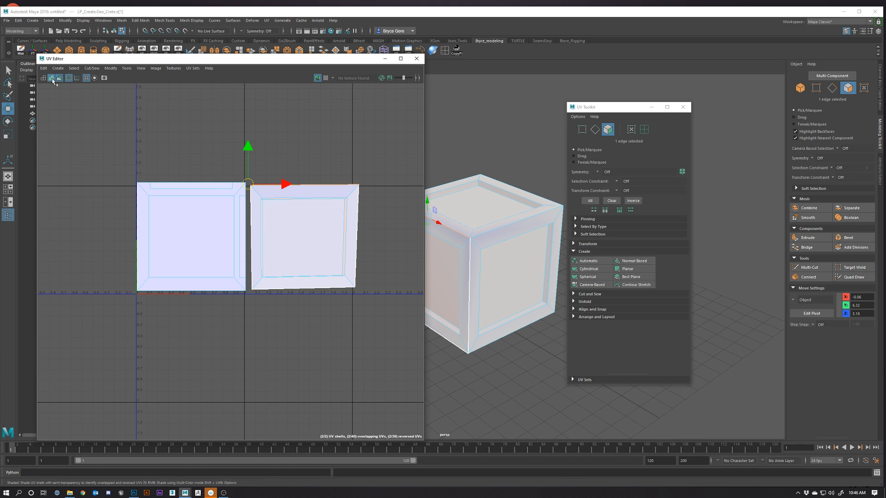
{"action": "scroll", "coordinate": [314, 248], "scroll_direction": "up", "scroll_amount": 3}
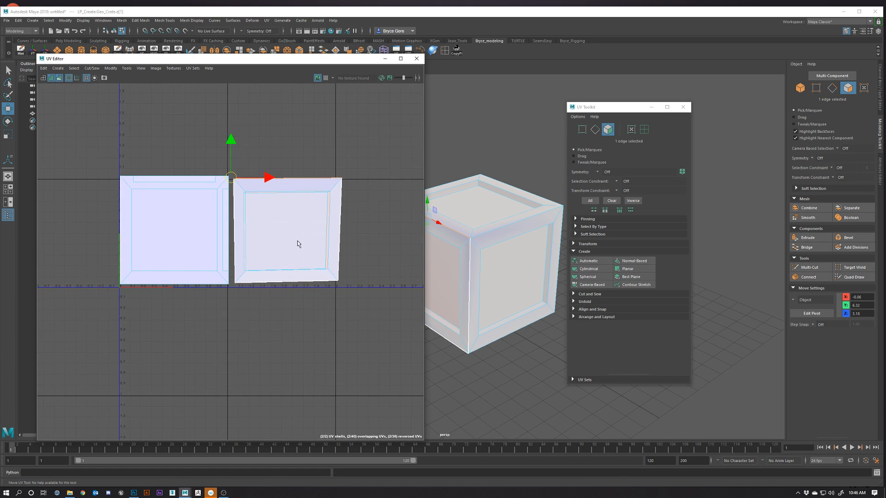
{"action": "left_click", "coordinate": [295, 236]}
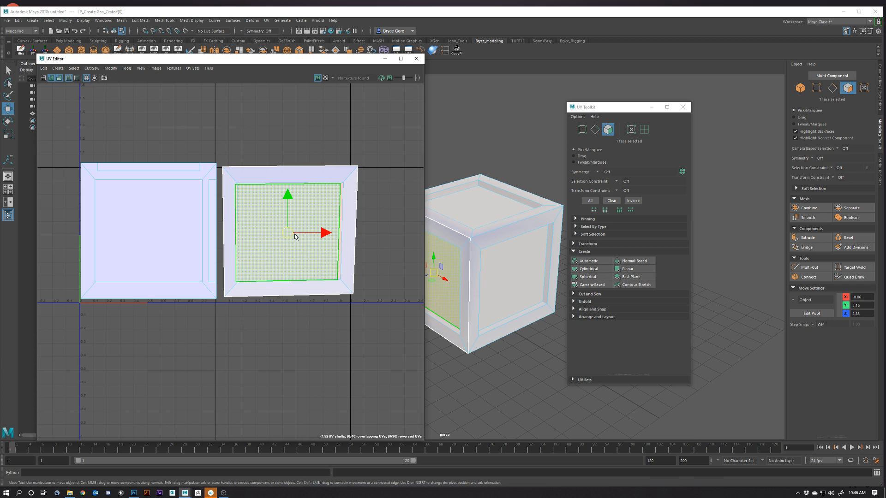
{"action": "mouse_move", "coordinate": [288, 236]}
{"action": "left_mouse_down"}
{"action": "mouse_move", "coordinate": [274, 229]}
{"action": "mouse_move", "coordinate": [289, 239]}
{"action": "left_mouse_up"}
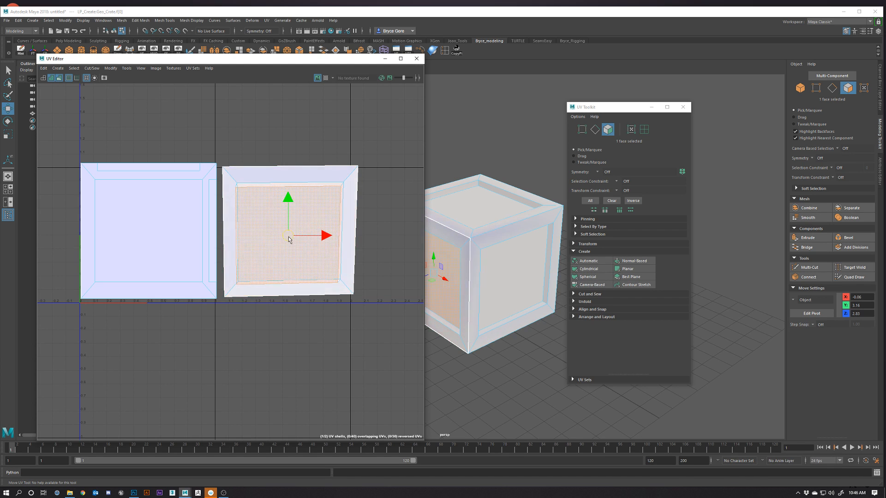
Step: Try stretching the right-hand shell by moving its right outer edge far to the right, and undo the move
{"action": "left_click", "coordinate": [349, 235]}
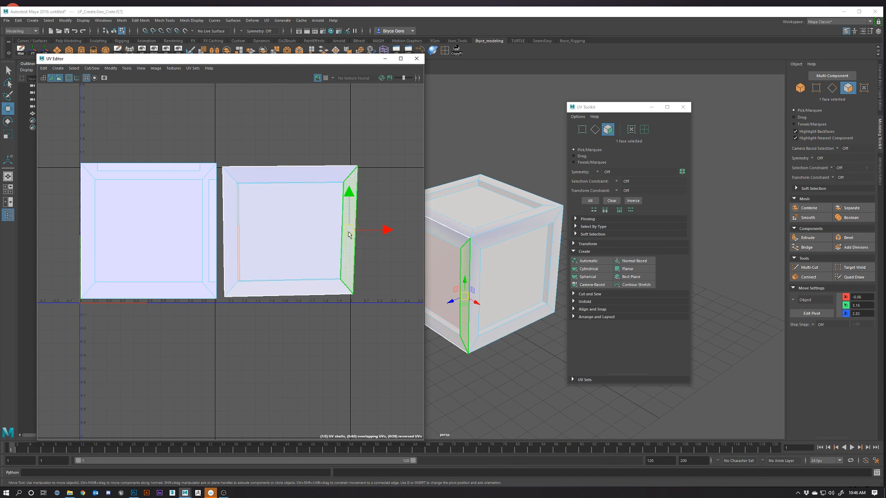
{"action": "right_click_drag", "start_coordinate": [343, 233], "coordinate": [344, 214]}
{"action": "left_click", "coordinate": [355, 219]}
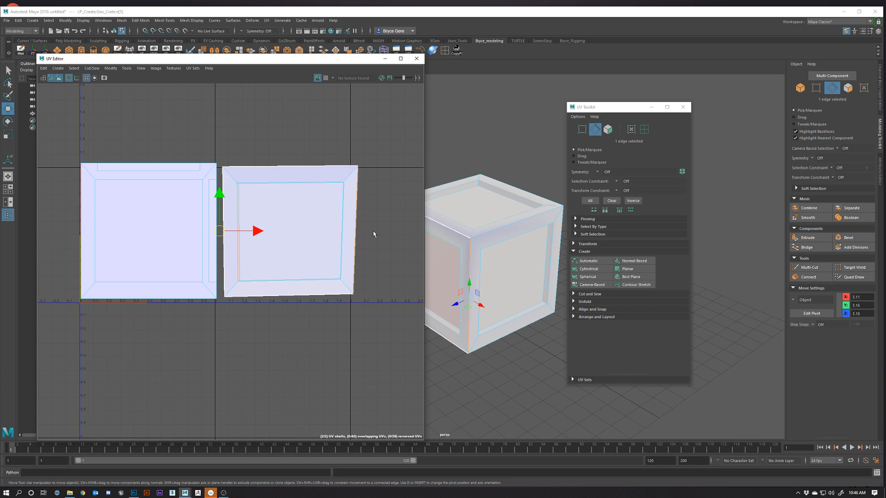
{"action": "left_click_drag", "start_coordinate": [251, 231], "coordinate": [353, 236]}
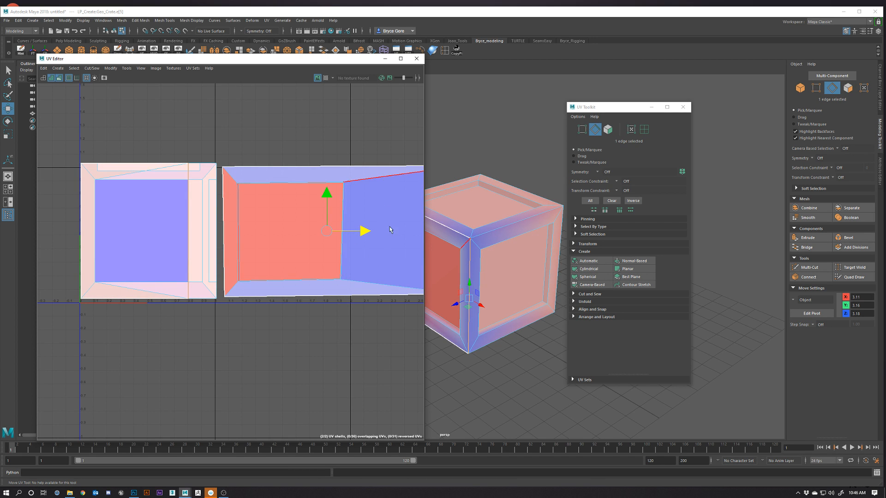
{"action": "key", "text": "ctrl+z"}
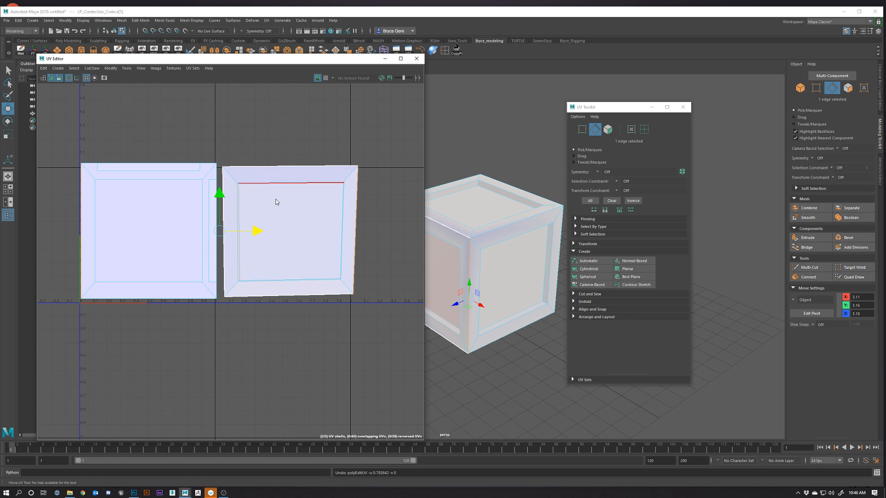
Step: Turn off the UV distortion display, return to face selection mode and clear the selected edge
{"action": "mouse_move", "coordinate": [276, 200]}
{"action": "right_mouse_down"}
{"action": "mouse_move", "coordinate": [280, 224]}
{"action": "mouse_move", "coordinate": [276, 194]}
{"action": "right_mouse_up"}
{"action": "left_click", "coordinate": [60, 79]}
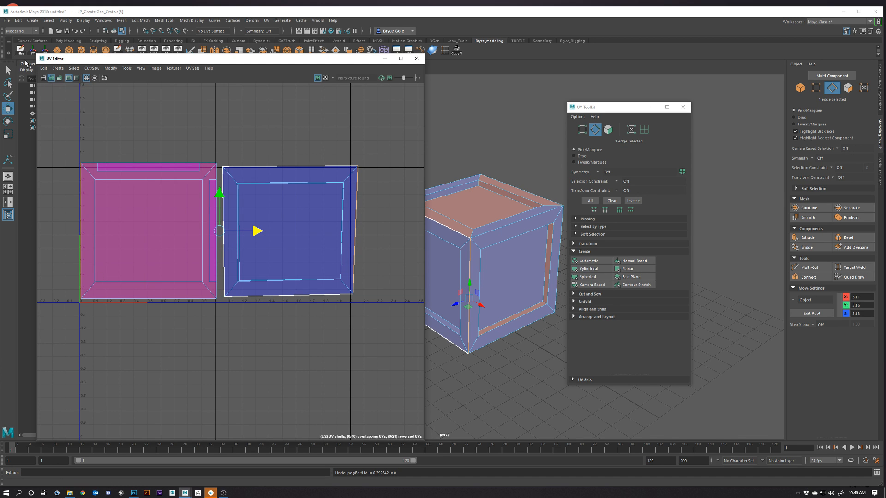
{"action": "scroll", "coordinate": [259, 252], "scroll_direction": "down", "scroll_amount": 3}
{"action": "scroll", "coordinate": [282, 233], "scroll_direction": "up", "scroll_amount": 1}
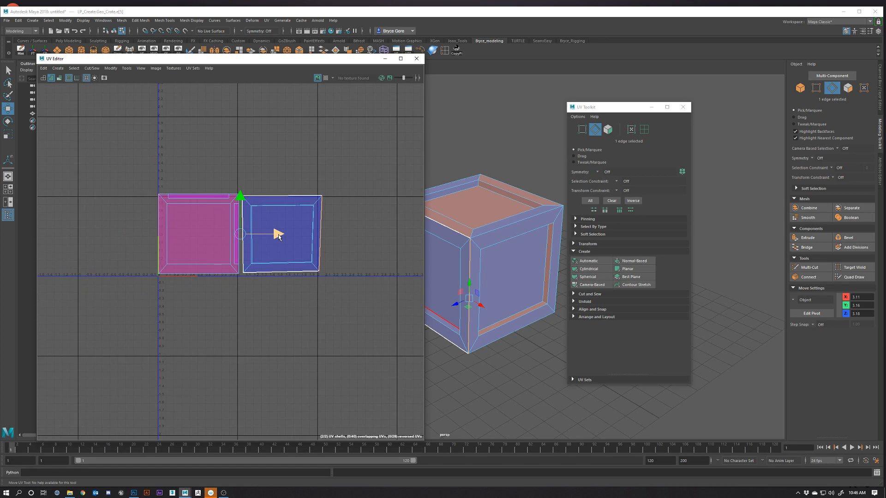
{"action": "right_click_drag", "start_coordinate": [278, 234], "coordinate": [302, 151]}
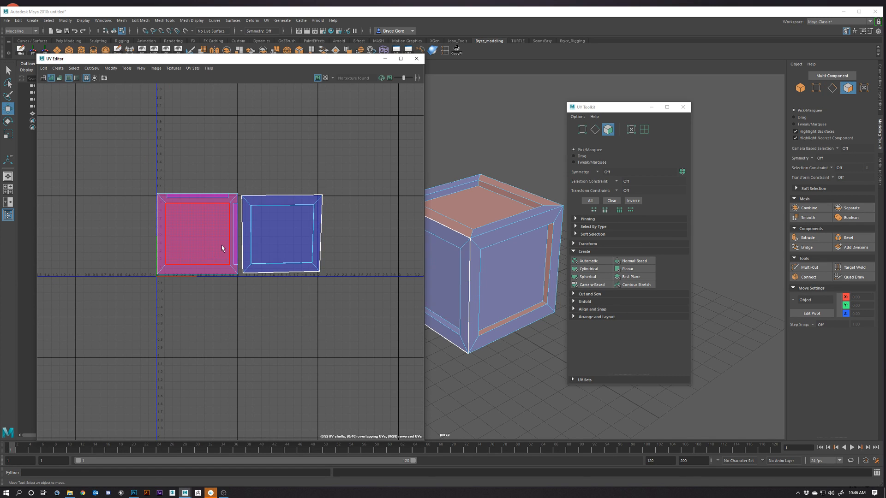
Step: Select the recessed panel face on another crate side and grow the selection to include its rim and frame faces
{"action": "mouse_move", "coordinate": [494, 286]}
{"action": "left_mouse_down", "text": "alt"}
{"action": "mouse_move", "coordinate": [494, 300]}
{"action": "mouse_move", "coordinate": [487, 289]}
{"action": "left_mouse_up", "text": "alt"}
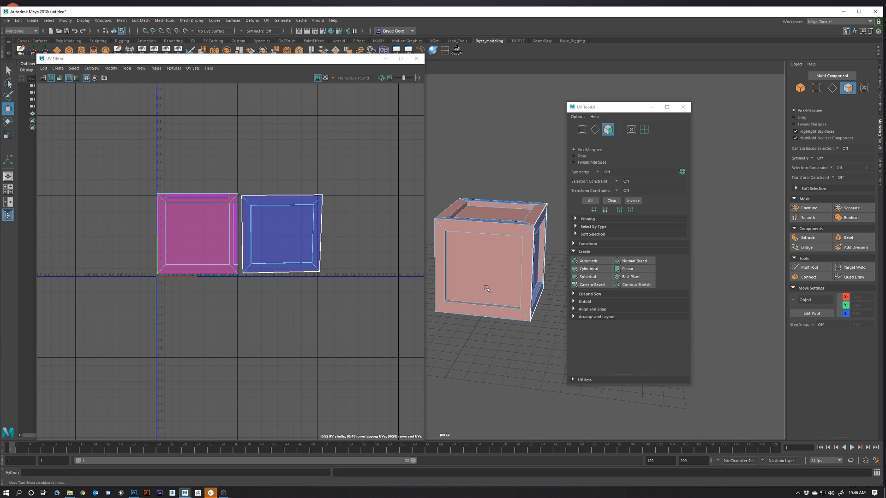
{"action": "left_click", "coordinate": [487, 288]}
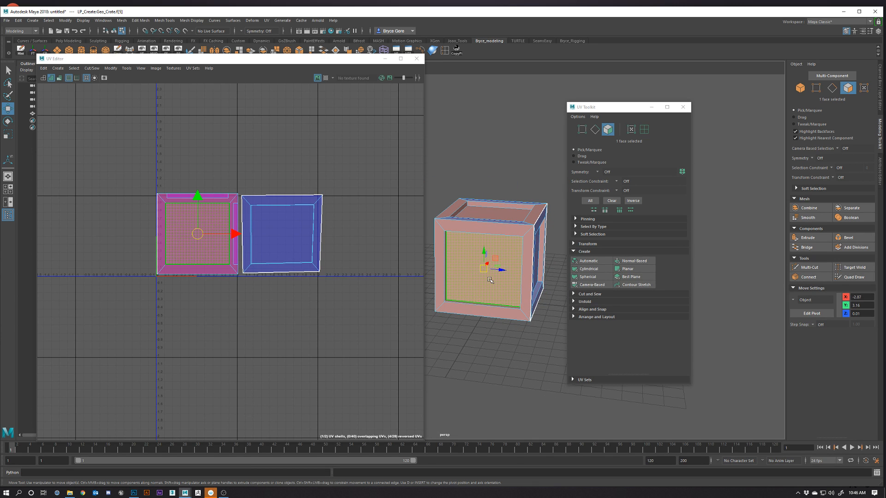
{"action": "right_click_drag", "start_coordinate": [474, 252], "coordinate": [497, 277], "text": "alt"}
{"action": "left_click_drag", "start_coordinate": [497, 276], "coordinate": [502, 293], "text": "alt"}
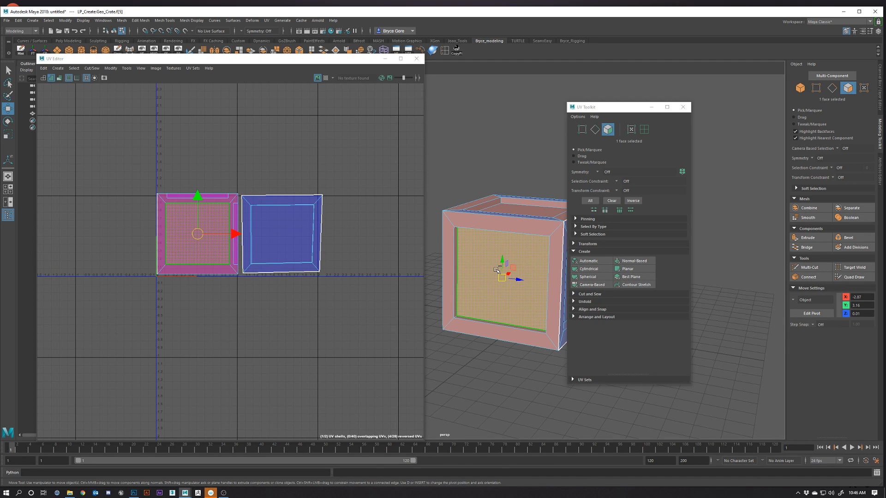
{"action": "key", "text": "alt+w"}
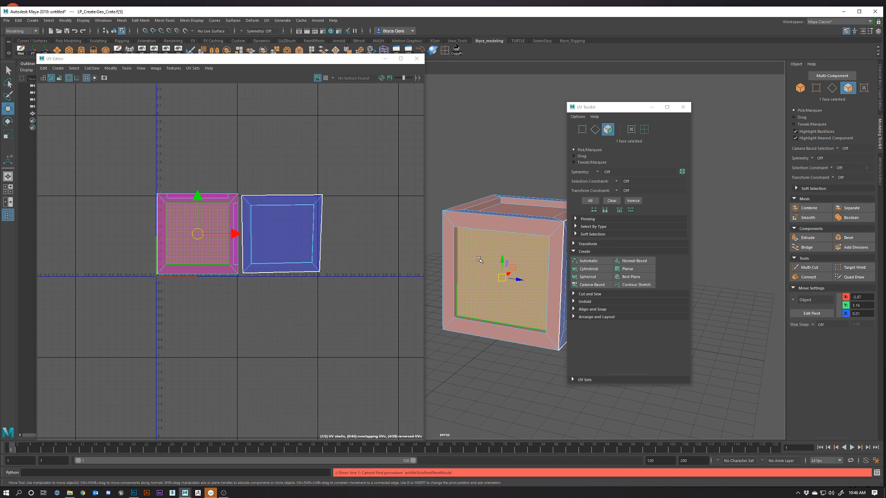
{"action": "key", "text": "shift+period"}
{"action": "key", "text": "shift+period"}
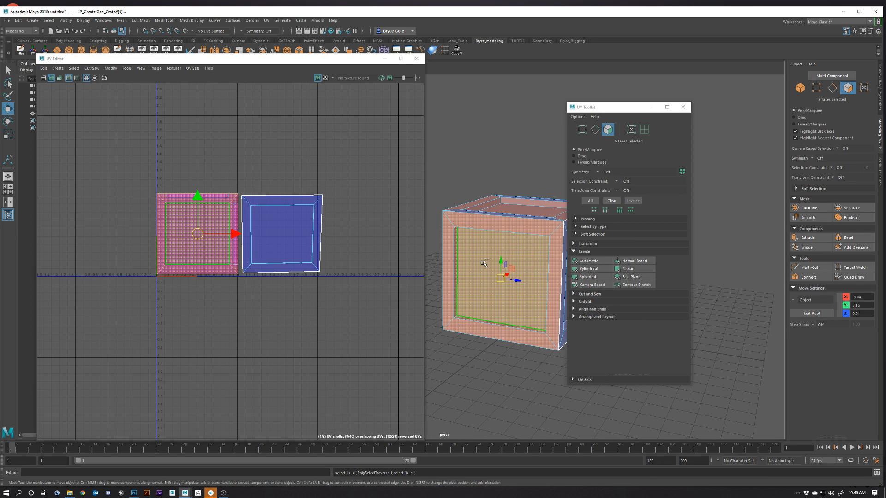
Step: Apply a camera-based UV projection to the selected crate side viewed head-on and move its new shell below the UV tile
{"action": "left_click_drag", "start_coordinate": [483, 263], "coordinate": [485, 294], "text": "alt"}
{"action": "middle_click_drag", "start_coordinate": [484, 294], "coordinate": [512, 291], "text": "alt"}
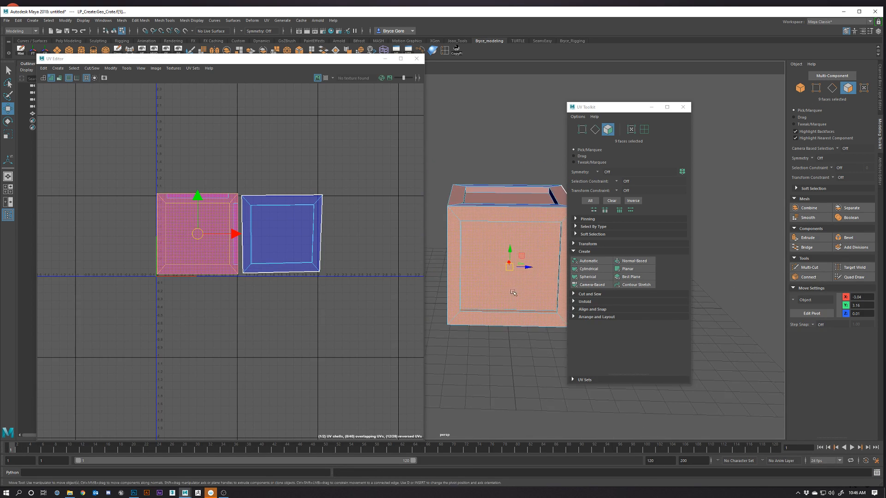
{"action": "left_click_drag", "start_coordinate": [511, 294], "coordinate": [468, 289], "text": "alt"}
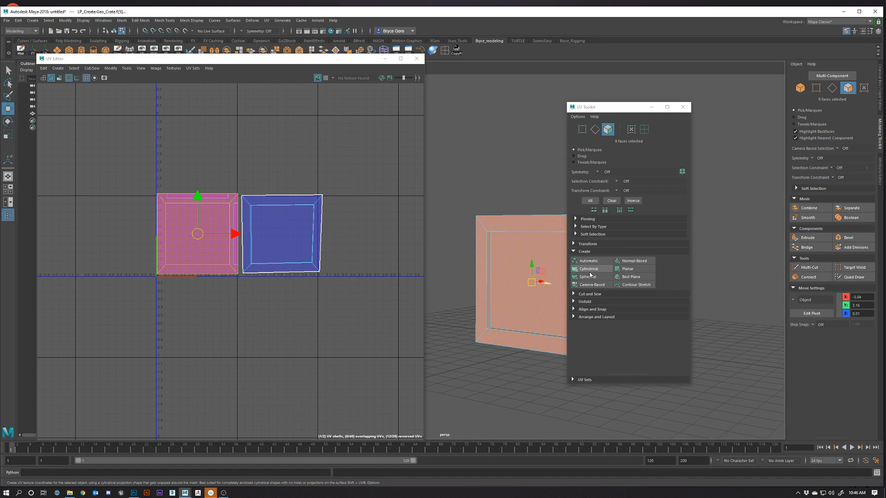
{"action": "middle_click_drag", "start_coordinate": [492, 275], "coordinate": [443, 254], "text": "alt"}
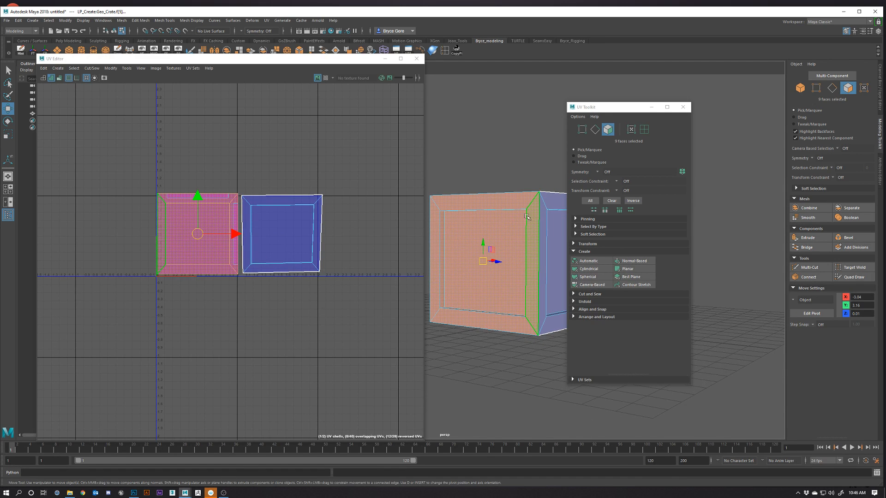
{"action": "left_click_drag", "start_coordinate": [528, 263], "coordinate": [532, 275], "text": "alt"}
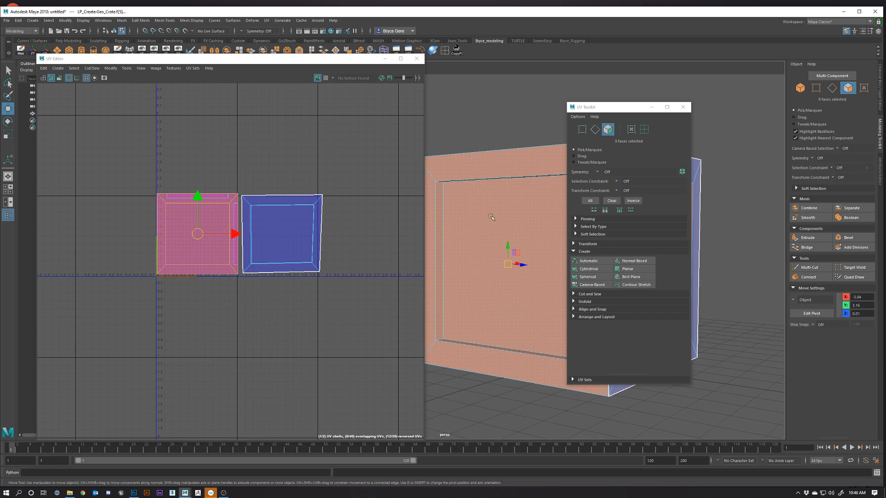
{"action": "right_click_drag", "start_coordinate": [527, 289], "coordinate": [491, 265], "text": "alt"}
{"action": "left_click_drag", "start_coordinate": [490, 263], "coordinate": [504, 280], "text": "alt"}
{"action": "middle_click_drag", "start_coordinate": [504, 274], "coordinate": [525, 281], "text": "alt"}
{"action": "left_click_drag", "start_coordinate": [524, 281], "coordinate": [507, 267], "text": "alt"}
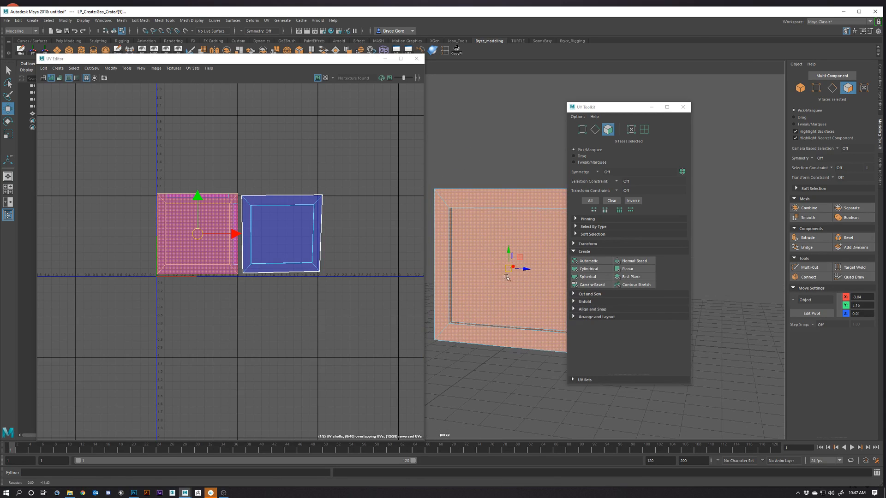
{"action": "left_click_drag", "start_coordinate": [613, 117], "coordinate": [678, 117]}
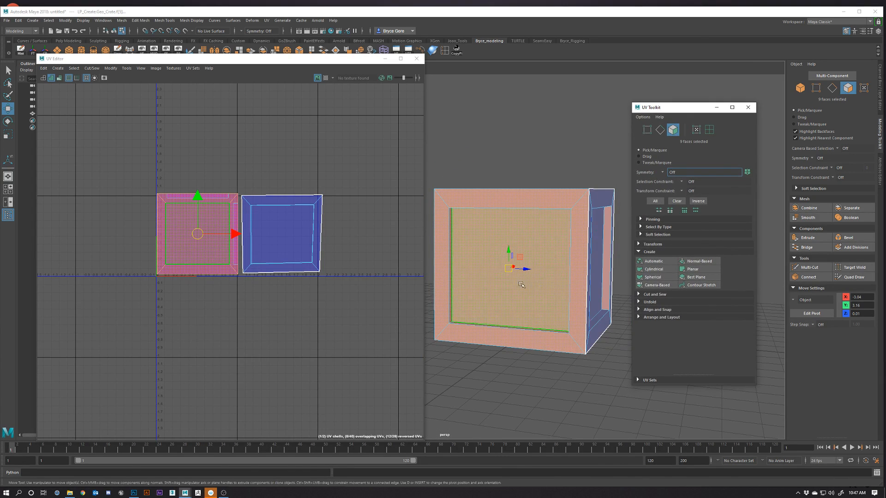
{"action": "left_click_drag", "start_coordinate": [514, 271], "coordinate": [525, 283], "text": "alt"}
{"action": "left_click", "coordinate": [656, 286]}
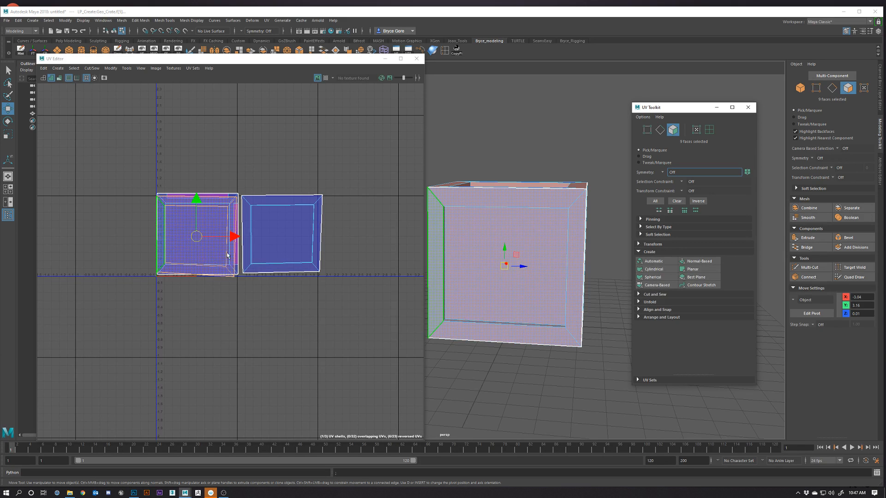
{"action": "left_click_drag", "start_coordinate": [200, 240], "coordinate": [229, 341]}
Step: Select the whole shell beside the UV tile, place it next to the shell below the tile and clear the selection
{"action": "left_click_drag", "start_coordinate": [526, 296], "coordinate": [499, 300], "text": "alt"}
{"action": "left_click", "coordinate": [605, 266]}
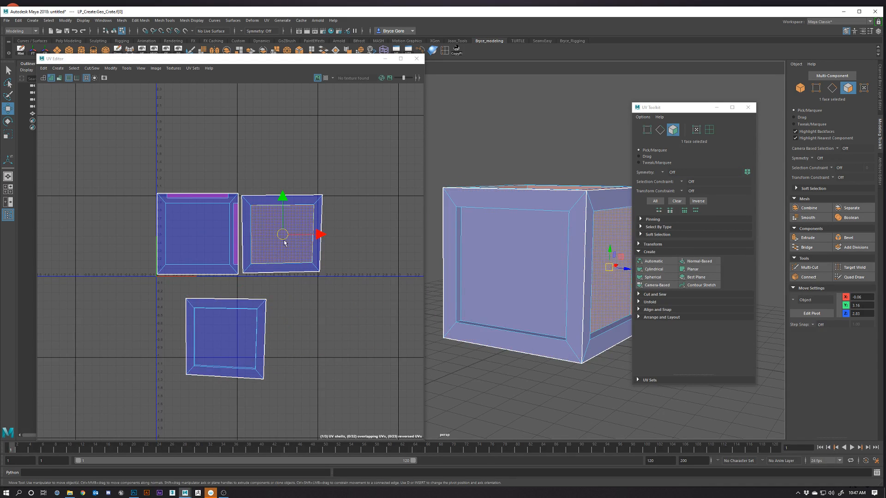
{"action": "double_click", "coordinate": [317, 222]}
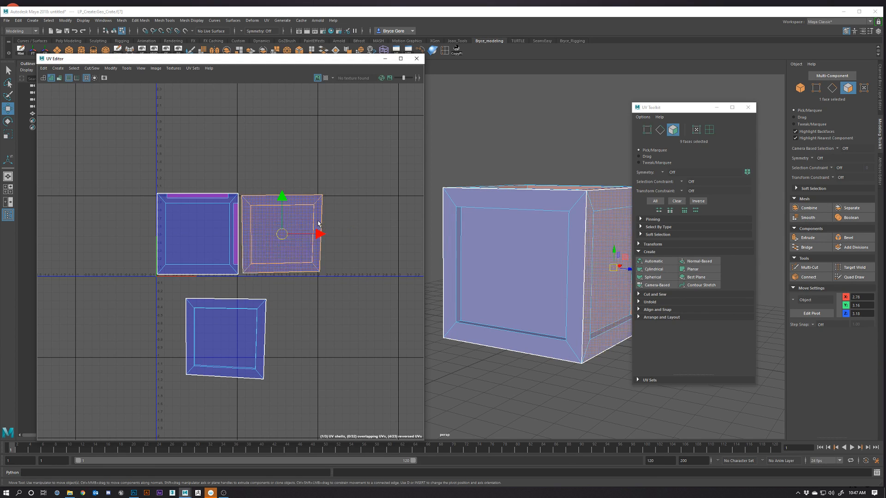
{"action": "left_click", "coordinate": [330, 217]}
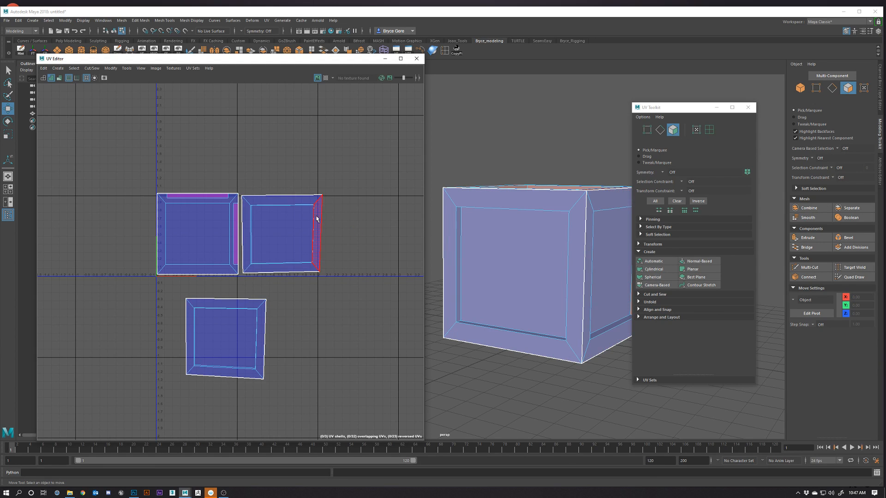
{"action": "double_click", "coordinate": [318, 221]}
{"action": "left_click_drag", "start_coordinate": [283, 233], "coordinate": [312, 337]}
{"action": "left_click", "coordinate": [394, 301]}
Step: Select the recessed panel face on an unprojected crate side and grow the selection to its rim and frame faces
{"action": "left_click_drag", "start_coordinate": [487, 258], "coordinate": [569, 265], "text": "alt"}
{"action": "middle_click_drag", "start_coordinate": [442, 287], "coordinate": [536, 301], "text": "alt"}
{"action": "left_click_drag", "start_coordinate": [536, 302], "coordinate": [608, 301], "text": "alt"}
{"action": "middle_click_drag", "start_coordinate": [484, 298], "coordinate": [554, 287], "text": "alt"}
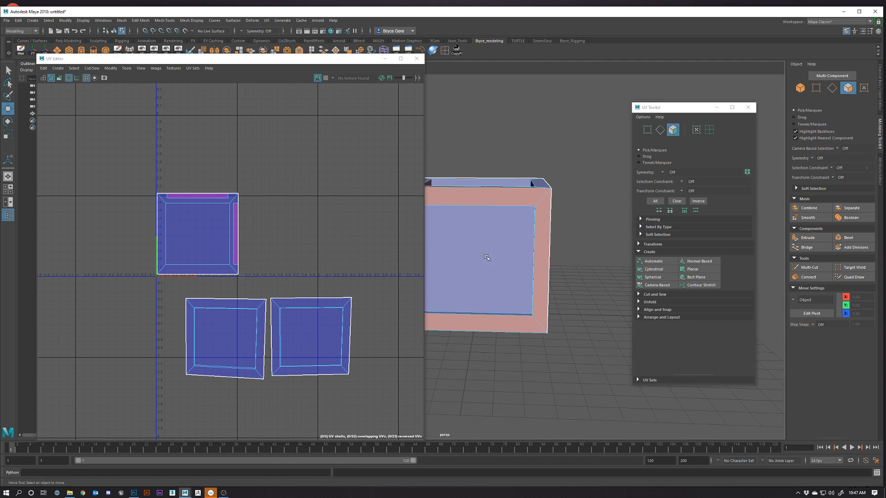
{"action": "right_click_drag", "start_coordinate": [486, 253], "coordinate": [482, 260]}
{"action": "left_click", "coordinate": [482, 260]}
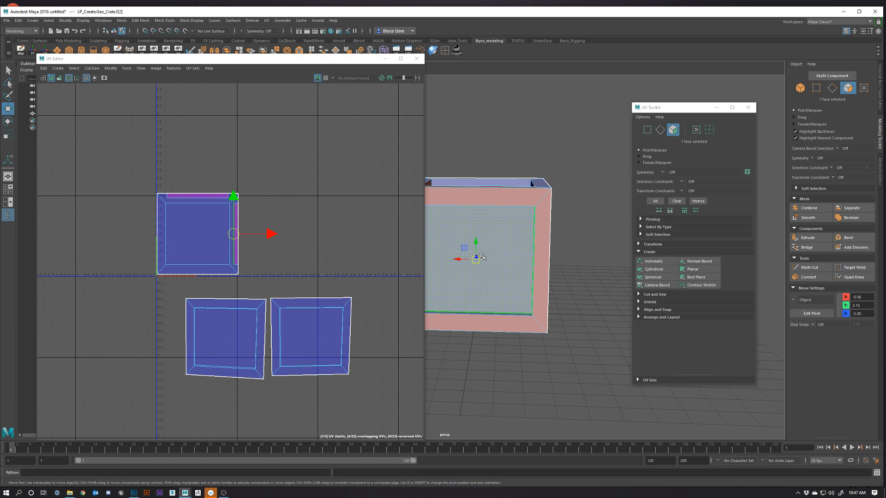
{"action": "key", "text": "shift+period"}
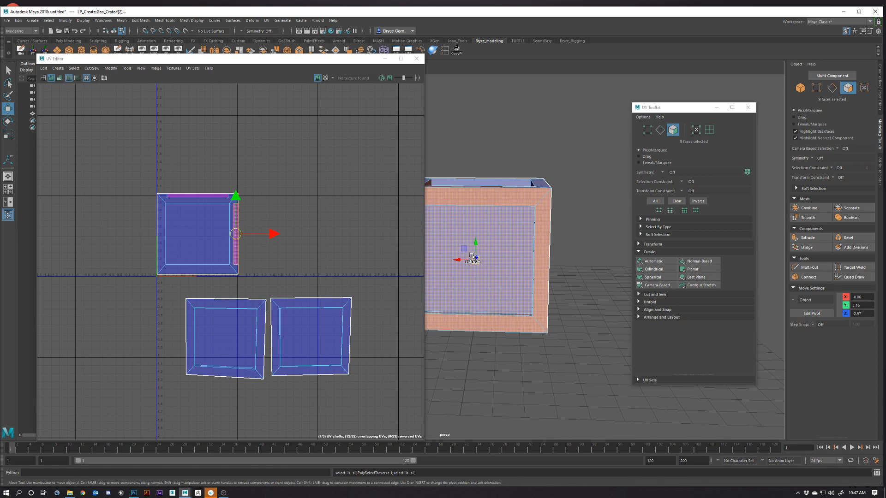
Step: Project the selected side's UVs from a straight-on camera view and move the shell to the left end of the lower row
{"action": "mouse_move", "coordinate": [555, 306]}
{"action": "left_mouse_down", "text": "alt"}
{"action": "mouse_move", "coordinate": [514, 307]}
{"action": "mouse_move", "coordinate": [544, 303]}
{"action": "mouse_move", "coordinate": [547, 290]}
{"action": "left_mouse_up", "text": "alt"}
{"action": "left_click", "coordinate": [657, 285]}
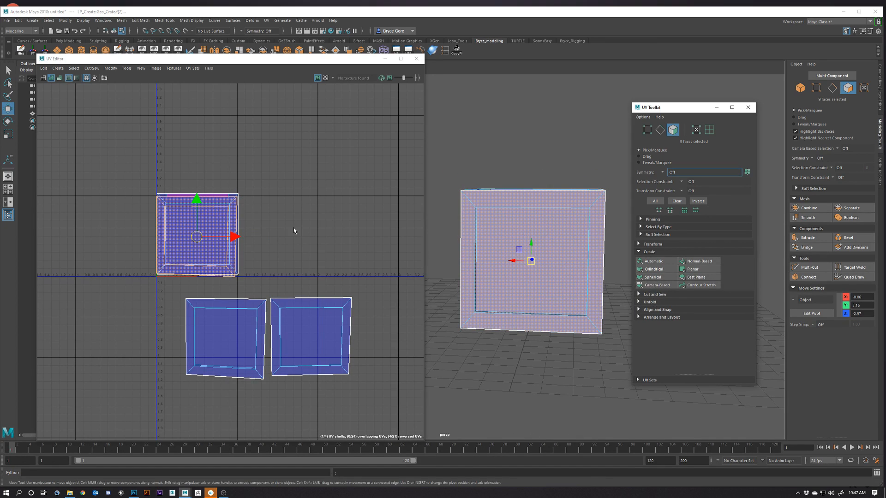
{"action": "left_click_drag", "start_coordinate": [197, 237], "coordinate": [126, 345]}
Step: Select the recessed panel face on the last unprojected vertical crate side and grow the selection to its surrounding faces
{"action": "left_click", "coordinate": [226, 338]}
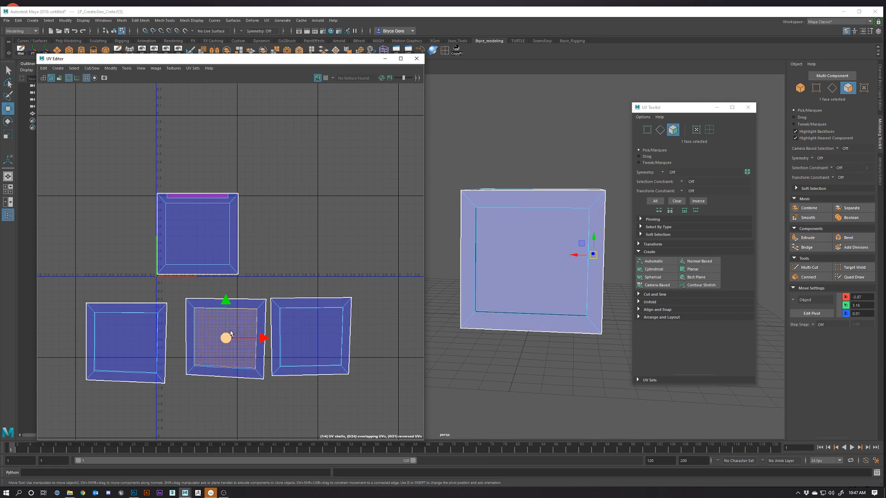
{"action": "left_click_drag", "start_coordinate": [484, 336], "coordinate": [578, 353], "text": "alt"}
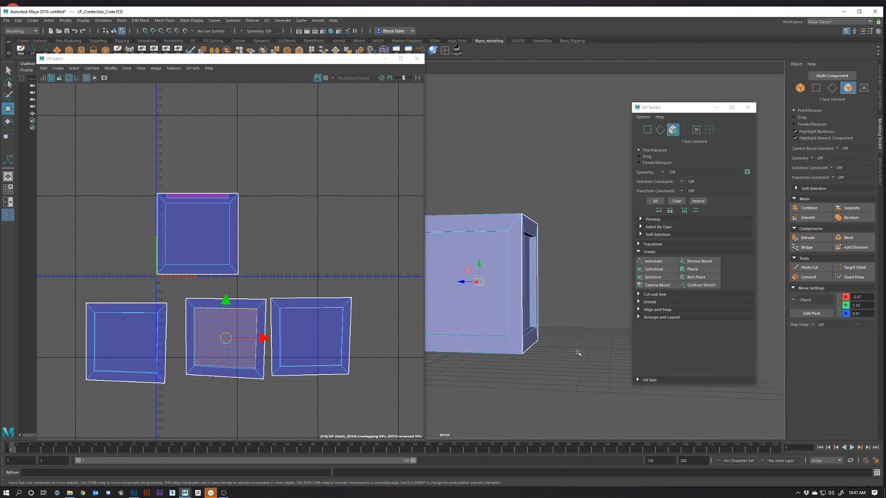
{"action": "left_click_drag", "start_coordinate": [453, 294], "coordinate": [529, 304], "text": "alt"}
{"action": "left_click", "coordinate": [520, 283]}
{"action": "left_click_drag", "start_coordinate": [529, 335], "coordinate": [531, 324], "text": "alt"}
{"action": "left_click", "coordinate": [654, 285]}
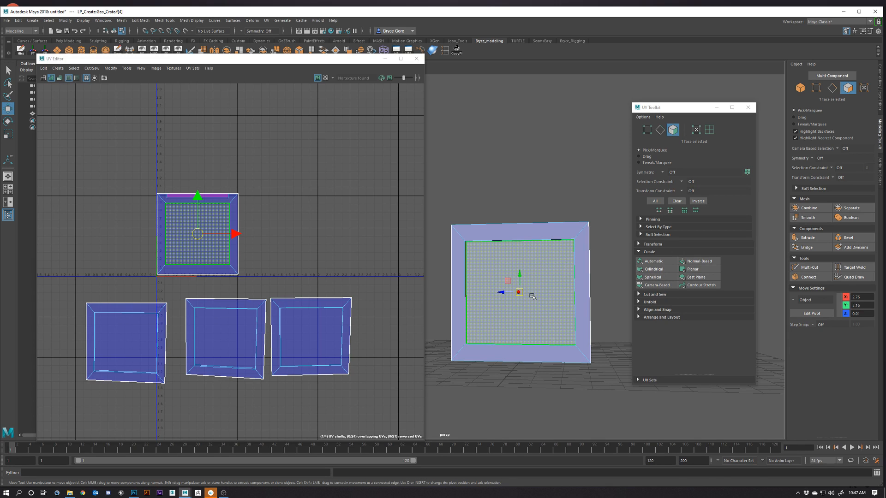
{"action": "key", "text": "shift+period"}
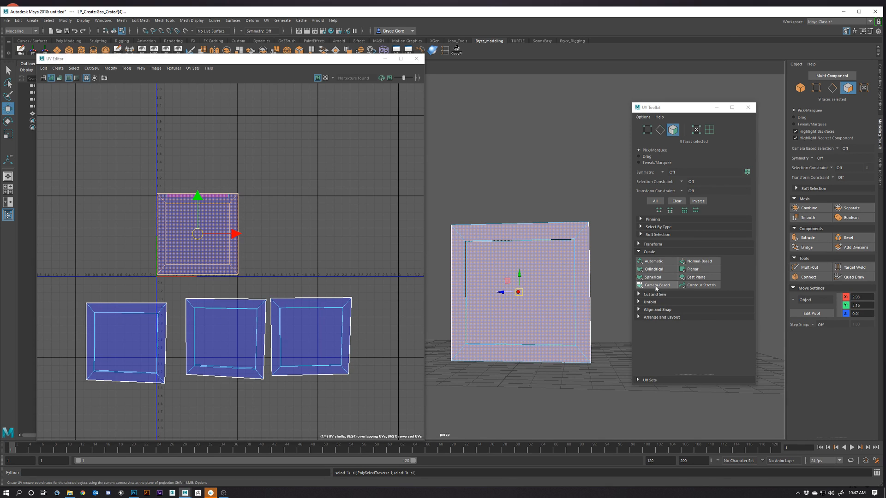
Step: Create a camera-based projection for the last vertical side and move its shell to the far left of the lower row
{"action": "left_click", "coordinate": [655, 286]}
{"action": "left_click_drag", "start_coordinate": [194, 238], "coordinate": [36, 336]}
{"action": "scroll", "coordinate": [60, 323], "scroll_direction": "up", "scroll_amount": 1}
{"action": "middle_click_drag", "start_coordinate": [233, 325], "coordinate": [270, 325], "text": "alt"}
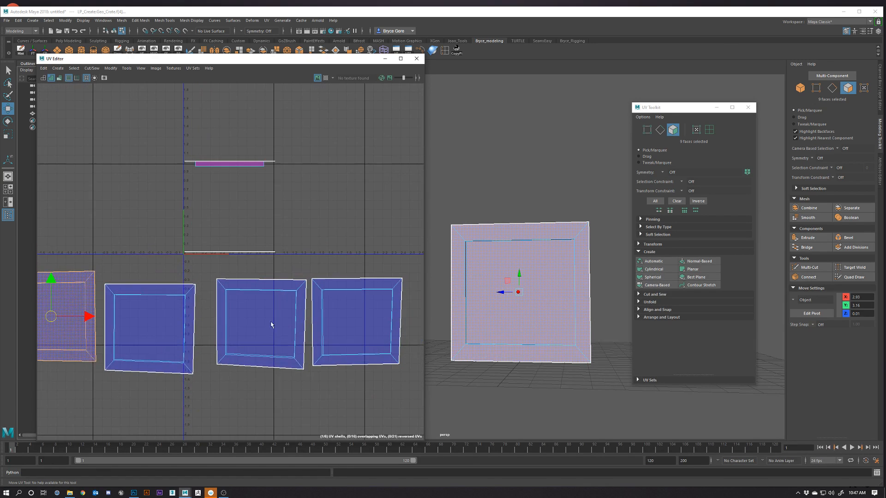
Step: Select the crate's flat bottom face, apply a camera-based projection to it and move its shell to the left of the UV tile
{"action": "left_click_drag", "start_coordinate": [164, 149], "coordinate": [327, 194]}
{"action": "left_click_drag", "start_coordinate": [561, 178], "coordinate": [537, 212], "text": "alt"}
{"action": "middle_click_drag", "start_coordinate": [538, 213], "coordinate": [531, 283], "text": "alt"}
{"action": "left_click_drag", "start_coordinate": [165, 231], "coordinate": [252, 233]}
{"action": "left_click_drag", "start_coordinate": [549, 282], "coordinate": [498, 257], "text": "alt"}
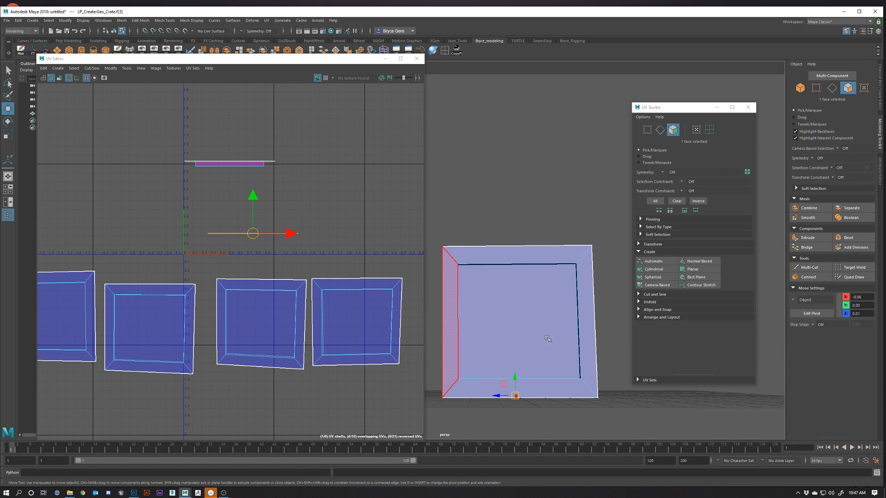
{"action": "left_click_drag", "start_coordinate": [548, 339], "coordinate": [547, 296], "text": "alt"}
{"action": "left_click", "coordinate": [549, 297]}
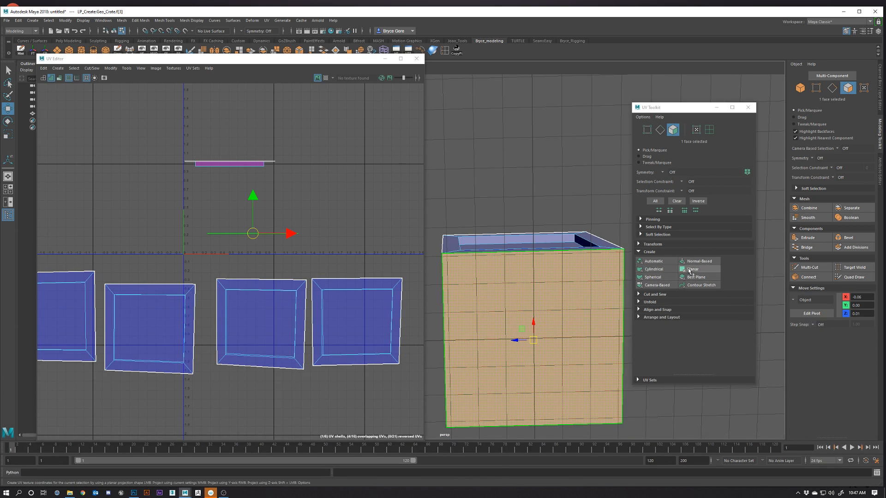
{"action": "left_click", "coordinate": [652, 285]}
{"action": "left_click_drag", "start_coordinate": [229, 210], "coordinate": [131, 215]}
Step: Select only the crate's top faces through their collapsed UV strip and apply a camera-based projection from above
{"action": "left_click_drag", "start_coordinate": [189, 155], "coordinate": [317, 186], "text": "shift"}
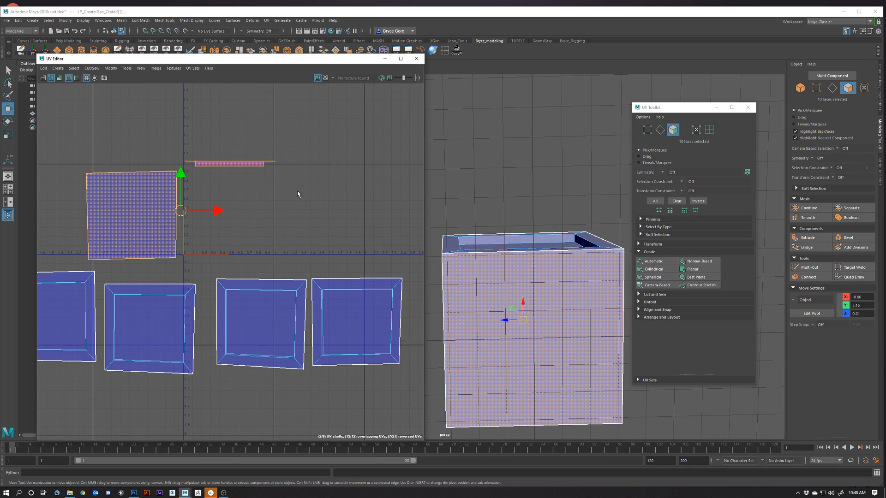
{"action": "left_click", "coordinate": [245, 173]}
{"action": "left_click_drag", "start_coordinate": [182, 134], "coordinate": [316, 180]}
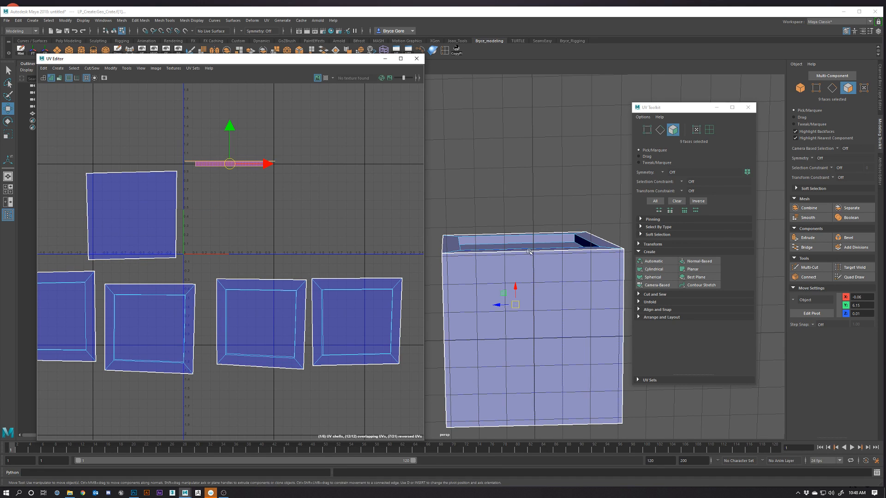
{"action": "left_click_drag", "start_coordinate": [529, 251], "coordinate": [540, 333], "text": "alt"}
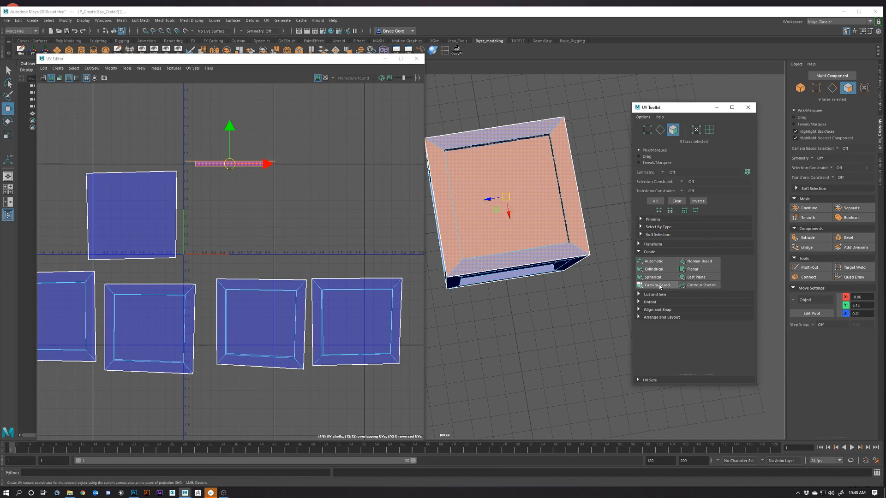
{"action": "left_click", "coordinate": [659, 286]}
{"action": "middle_click_drag", "start_coordinate": [316, 222], "coordinate": [354, 243], "text": "alt"}
{"action": "right_click_drag", "start_coordinate": [353, 242], "coordinate": [328, 236], "text": "alt"}
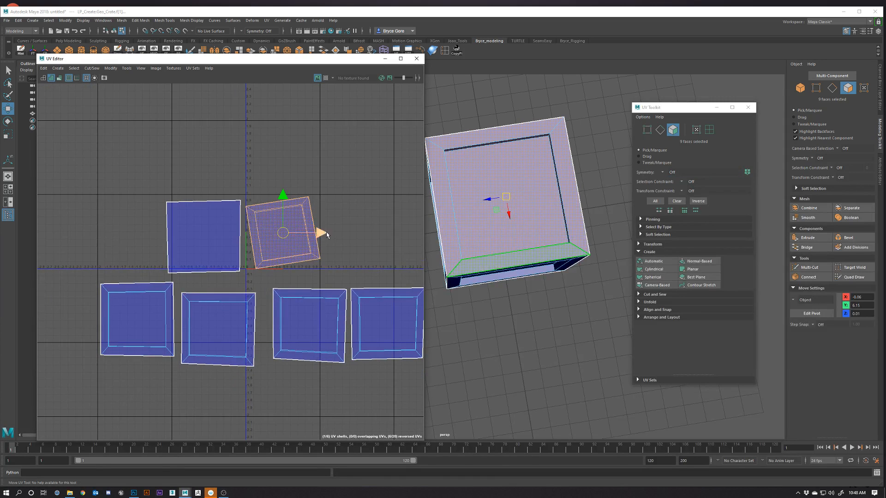
{"action": "middle_click_drag", "start_coordinate": [362, 263], "coordinate": [297, 231], "text": "alt"}
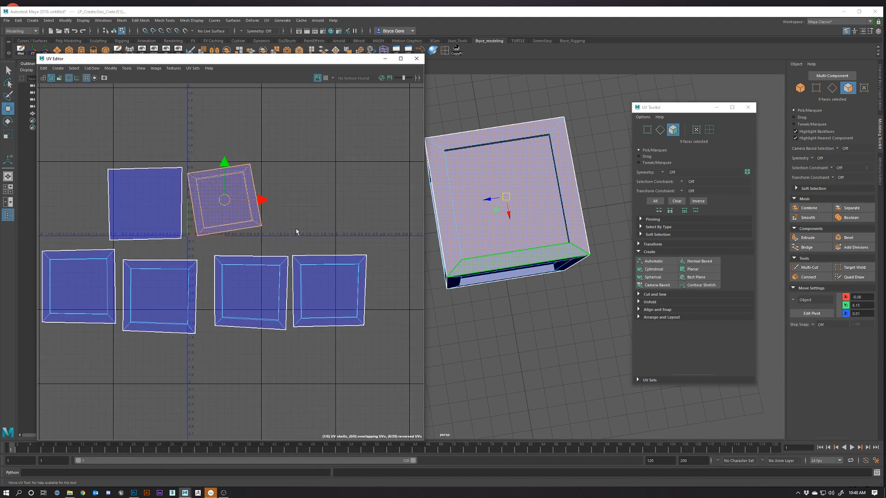
Step: Select the tilted shell of the crate's top and move it up, clear of the other shells
{"action": "double_click", "coordinate": [316, 291]}
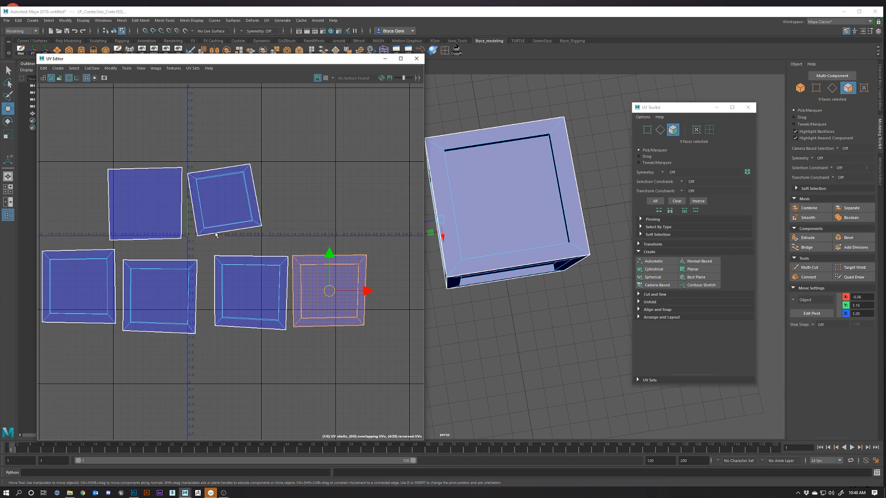
{"action": "double_click", "coordinate": [223, 202]}
{"action": "middle_click_drag", "start_coordinate": [268, 264], "coordinate": [300, 269], "text": "alt"}
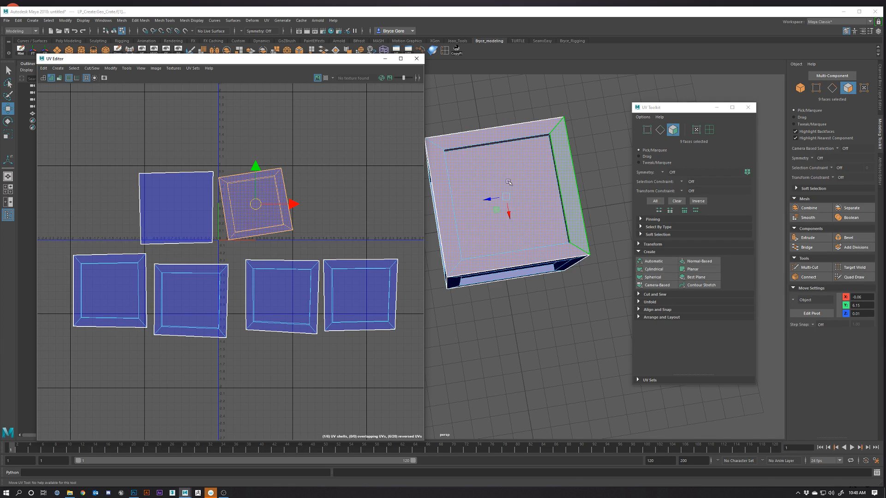
{"action": "left_click_drag", "start_coordinate": [526, 217], "coordinate": [574, 299], "text": "alt"}
{"action": "middle_click_drag", "start_coordinate": [574, 299], "coordinate": [567, 299], "text": "alt"}
{"action": "left_click_drag", "start_coordinate": [567, 299], "coordinate": [491, 300], "text": "alt"}
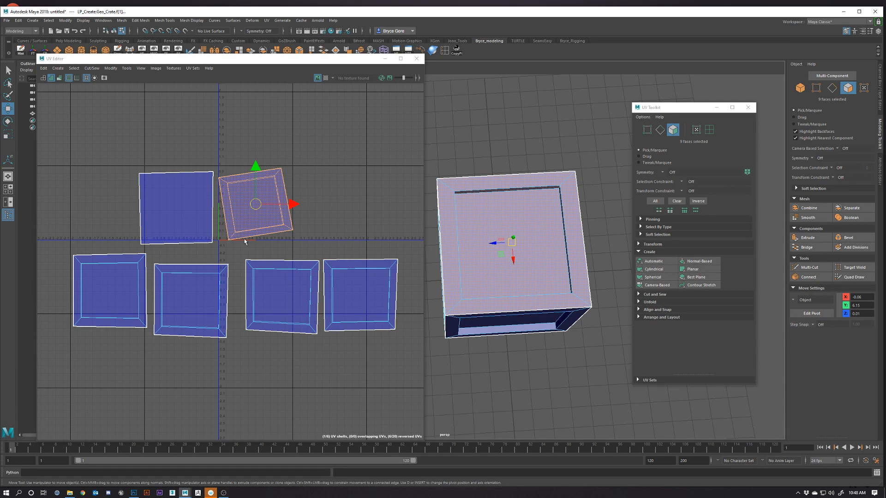
{"action": "middle_click_drag", "start_coordinate": [248, 241], "coordinate": [267, 208], "text": "alt"}
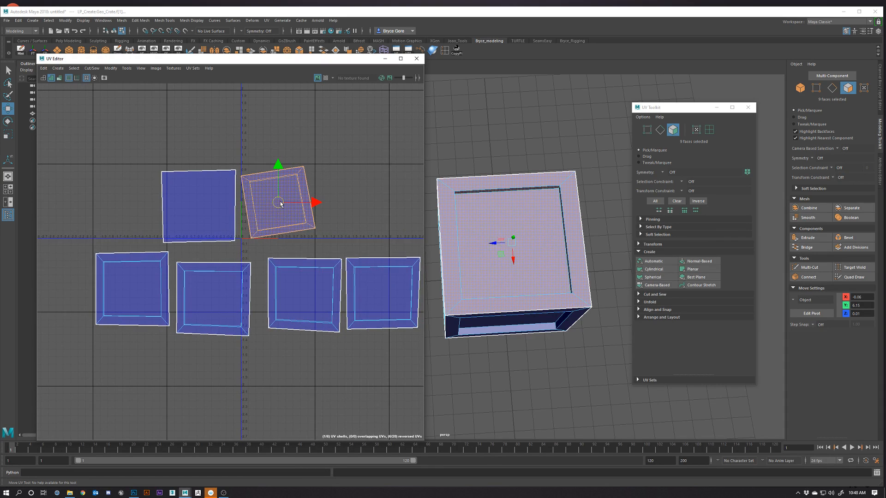
{"action": "left_click_drag", "start_coordinate": [281, 203], "coordinate": [286, 157]}
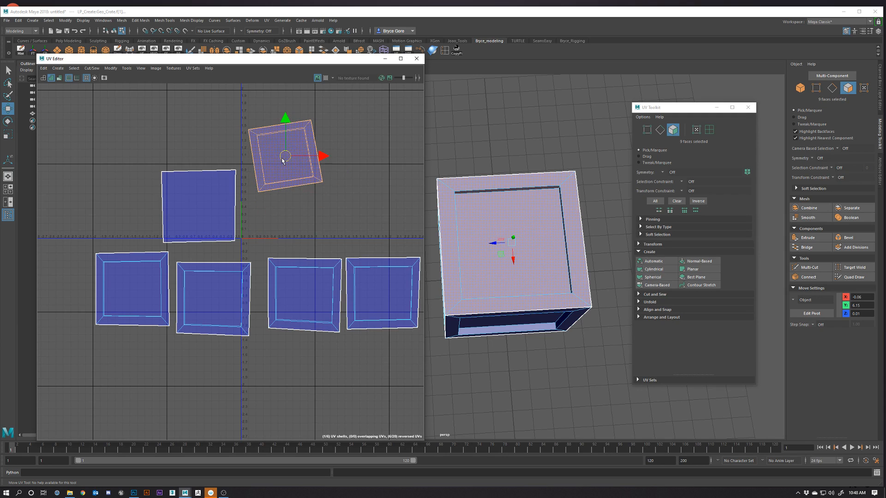
Step: Move the second and third shells of the lower row slightly so the row is spaced more evenly
{"action": "double_click", "coordinate": [212, 306]}
{"action": "mouse_move", "coordinate": [215, 301]}
{"action": "left_mouse_down"}
{"action": "mouse_move", "coordinate": [230, 290]}
{"action": "mouse_move", "coordinate": [216, 300]}
{"action": "left_mouse_up"}
{"action": "double_click", "coordinate": [303, 294]}
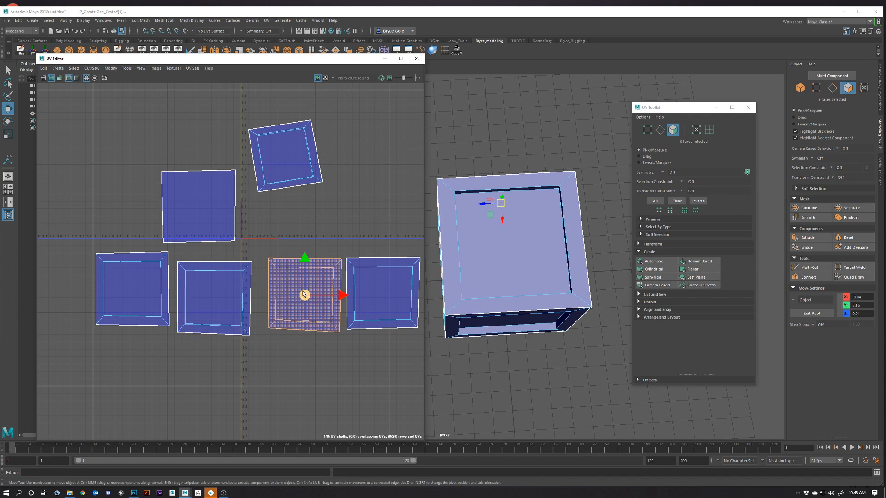
{"action": "left_click_drag", "start_coordinate": [303, 294], "coordinate": [294, 293]}
Step: Select faces in several shells to check which side of the crate each shell belongs to
{"action": "double_click", "coordinate": [382, 294]}
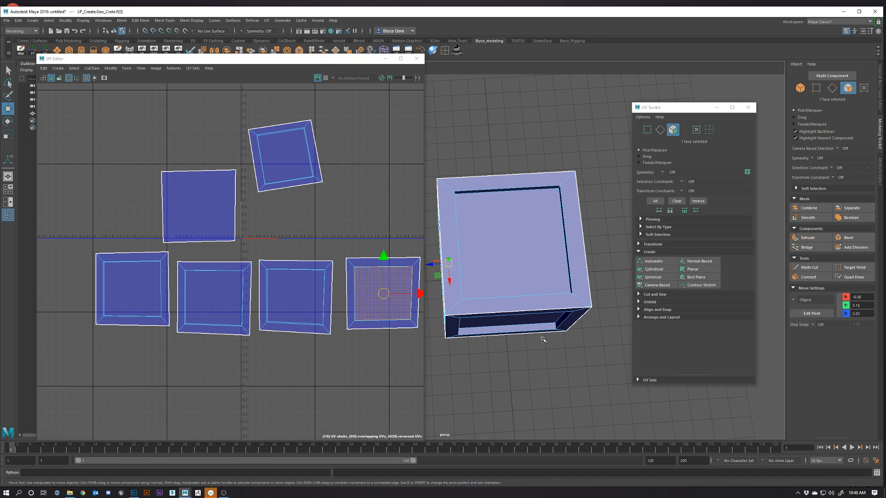
{"action": "left_click_drag", "start_coordinate": [543, 339], "coordinate": [455, 311], "text": "alt"}
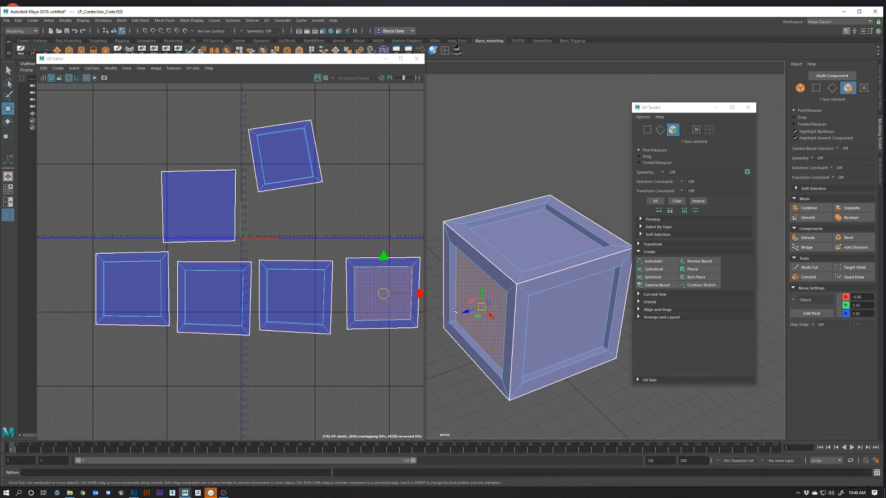
{"action": "double_click", "coordinate": [198, 192]}
{"action": "double_click", "coordinate": [292, 142]}
{"action": "double_click", "coordinate": [147, 271]}
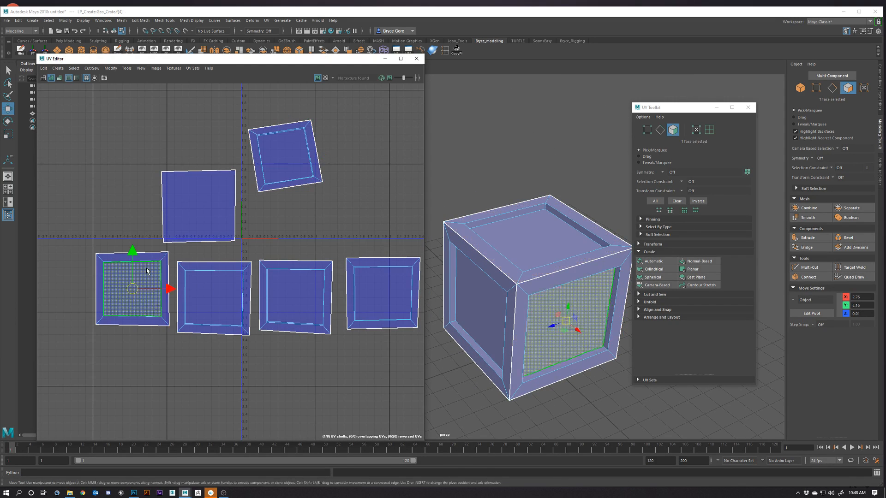
Step: Select a face in the lower row's second shell, then inspect the border edges shared by each neighbouring pair of shells in that row
{"action": "double_click", "coordinate": [214, 291]}
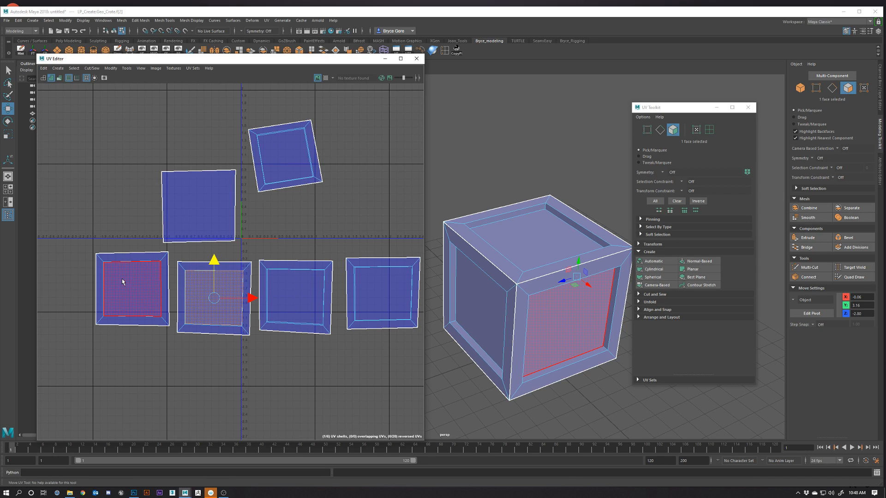
{"action": "right_click_drag", "start_coordinate": [196, 282], "coordinate": [194, 256]}
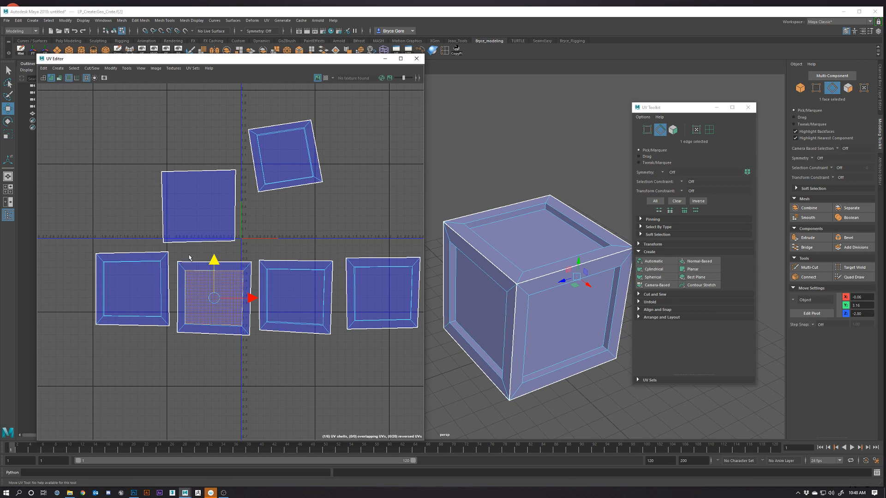
{"action": "left_click", "coordinate": [169, 289]}
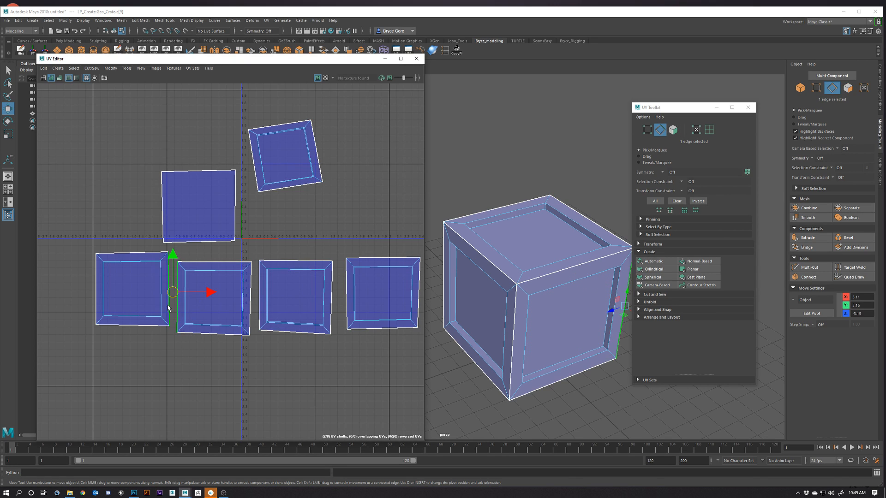
{"action": "left_click", "coordinate": [250, 298]}
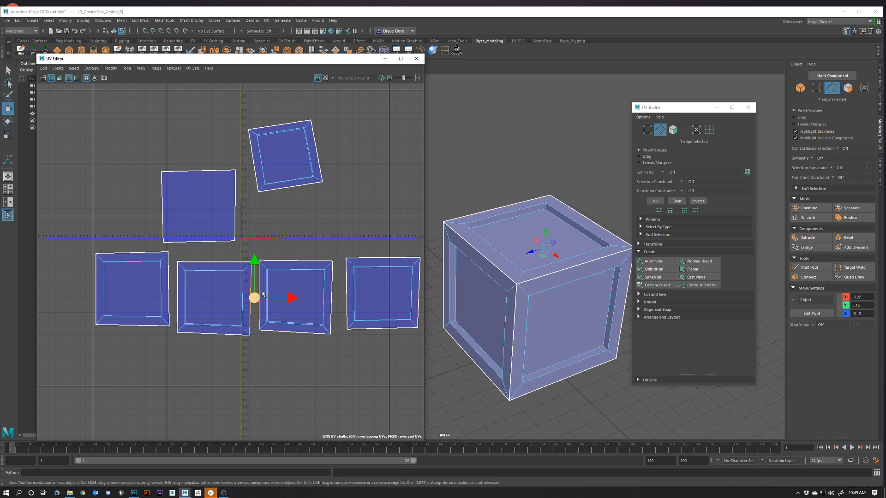
{"action": "left_click", "coordinate": [332, 294]}
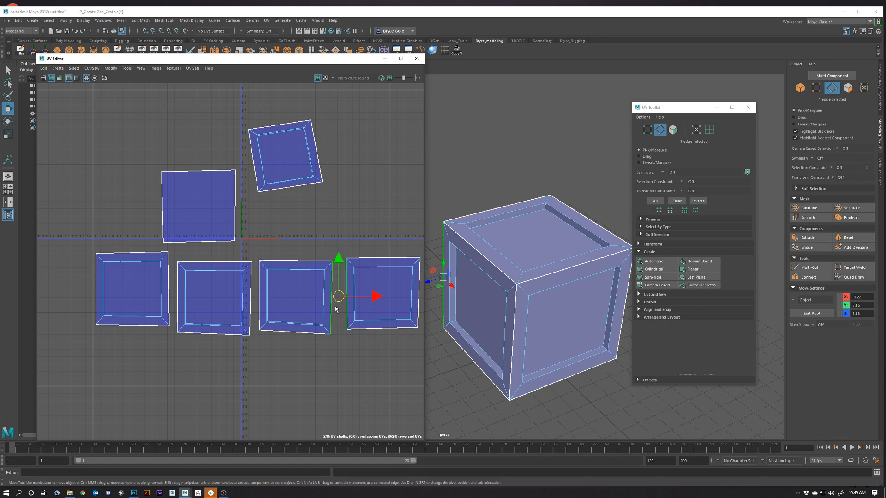
Step: Select the border edge shared by the lower row's second and third shells and try shifting it slightly
{"action": "scroll", "coordinate": [347, 328], "scroll_direction": "up", "scroll_amount": 2}
{"action": "middle_click_drag", "start_coordinate": [280, 327], "coordinate": [317, 301], "text": "alt"}
{"action": "scroll", "coordinate": [317, 301], "scroll_direction": "up", "scroll_amount": 1}
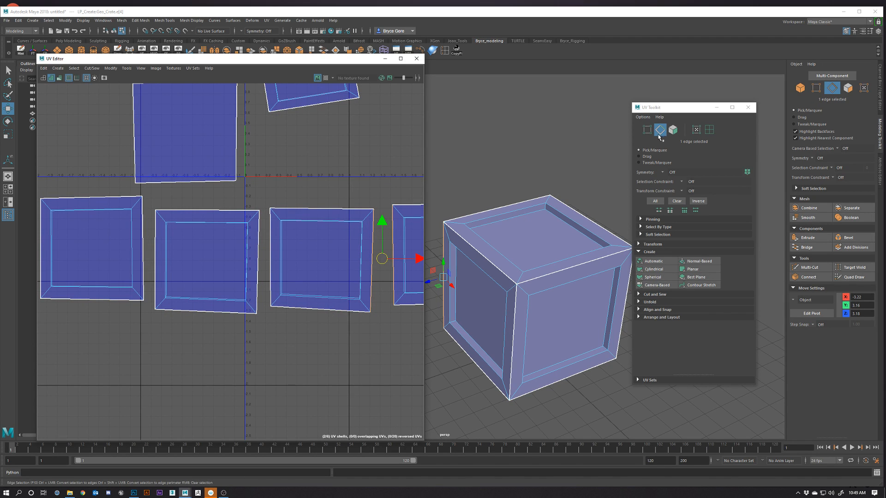
{"action": "right_click", "coordinate": [519, 251]}
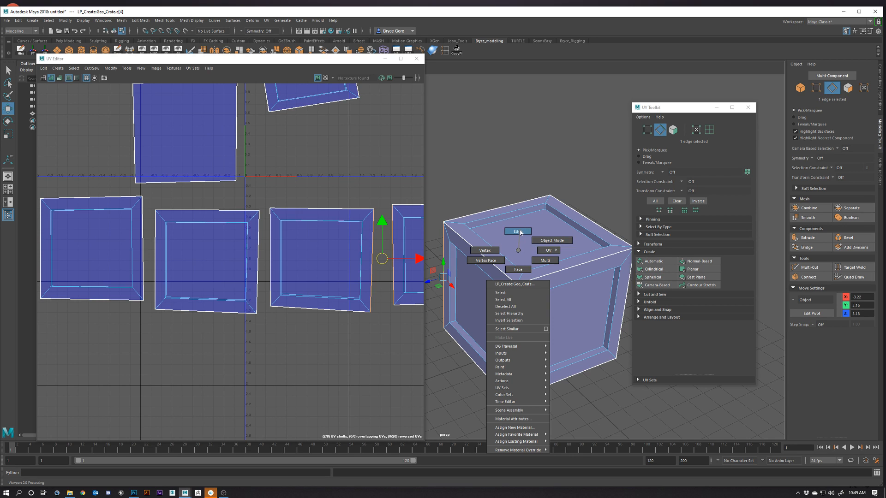
{"action": "left_click", "coordinate": [518, 231]}
{"action": "left_click", "coordinate": [258, 257]}
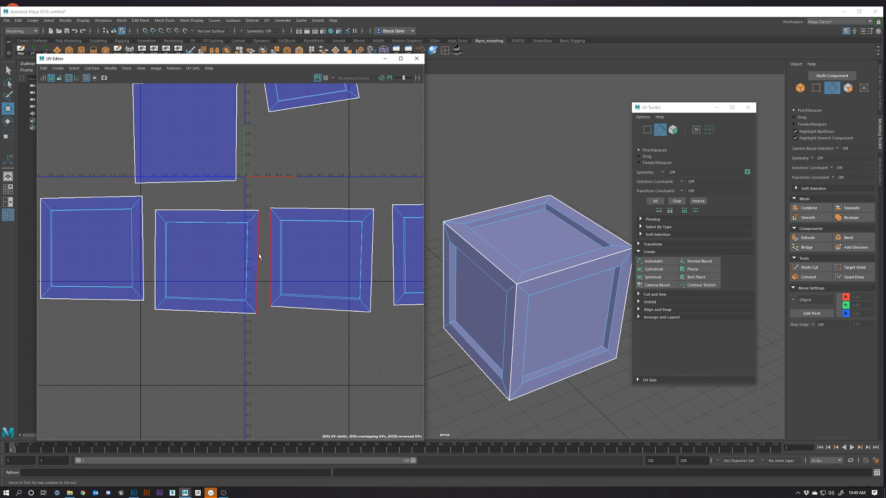
{"action": "left_click", "coordinate": [257, 261]}
{"action": "mouse_move", "coordinate": [264, 262]}
{"action": "left_mouse_down"}
{"action": "mouse_move", "coordinate": [269, 250]}
{"action": "mouse_move", "coordinate": [258, 262]}
{"action": "mouse_move", "coordinate": [268, 261]}
{"action": "left_mouse_up"}
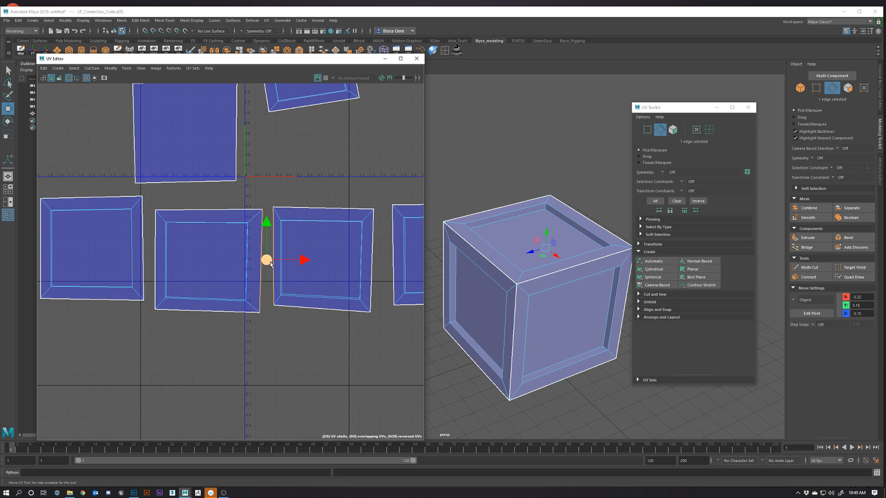
{"action": "left_click_drag", "start_coordinate": [267, 260], "coordinate": [266, 261]}
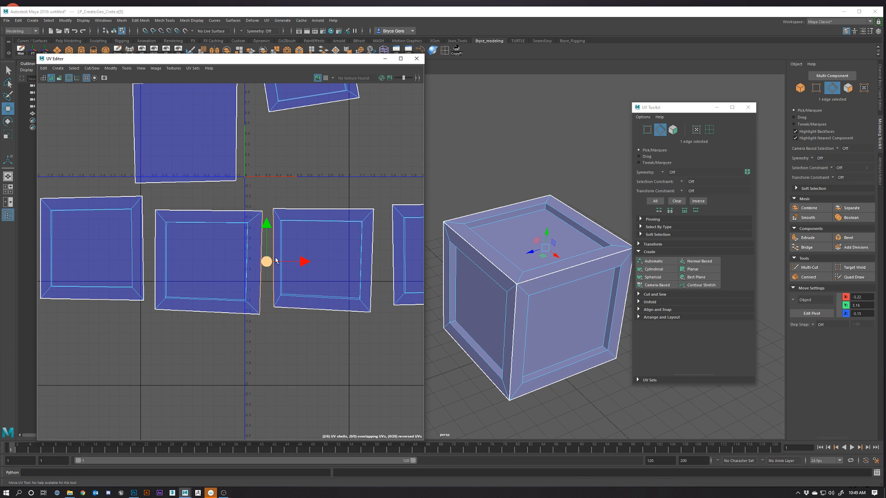
{"action": "mouse_move", "coordinate": [270, 262]}
{"action": "left_mouse_down"}
{"action": "mouse_move", "coordinate": [258, 261]}
{"action": "mouse_move", "coordinate": [268, 263]}
{"action": "left_mouse_up"}
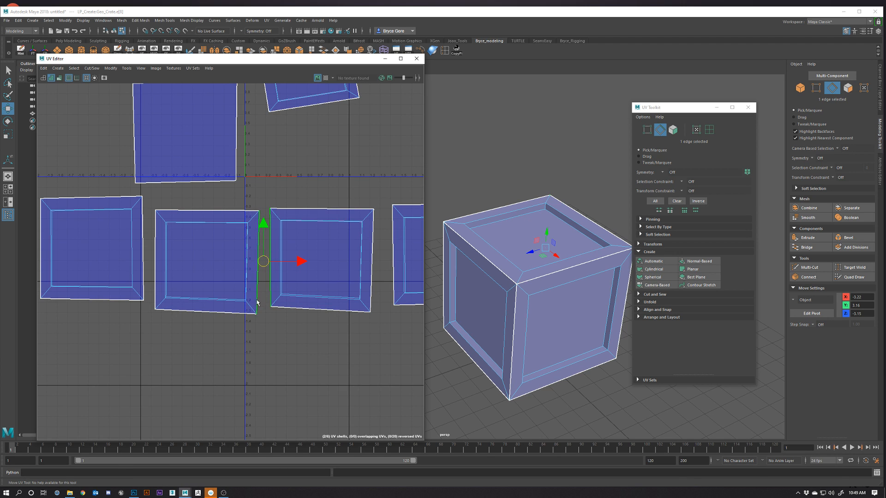
Step: Change to UV selection and select a single UV on the second shell's inner frame
{"action": "left_click", "coordinate": [863, 89]}
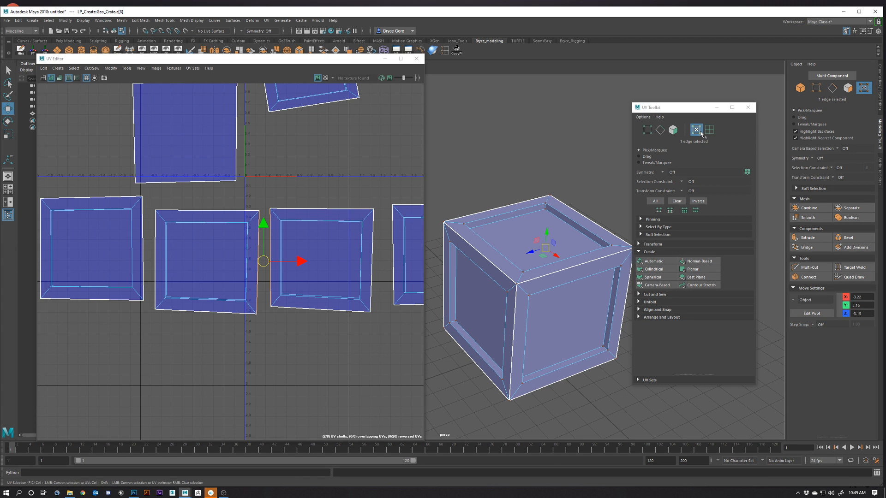
{"action": "left_click", "coordinate": [265, 304]}
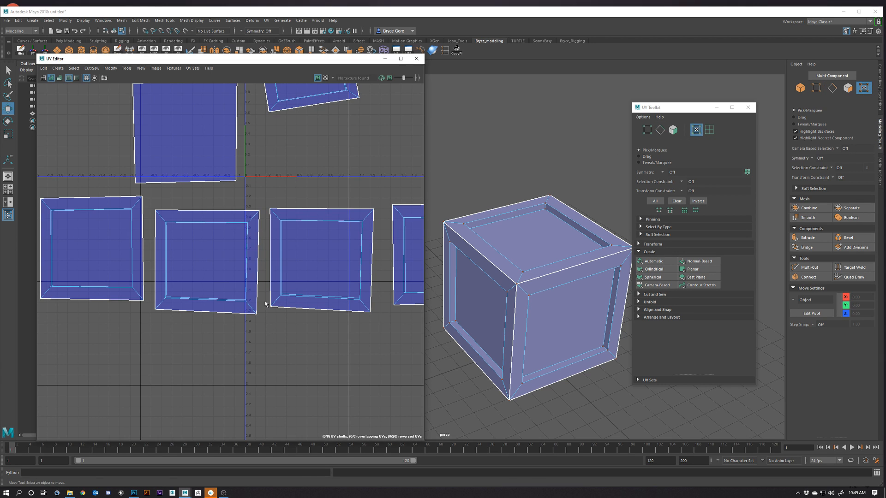
{"action": "left_click", "coordinate": [261, 269]}
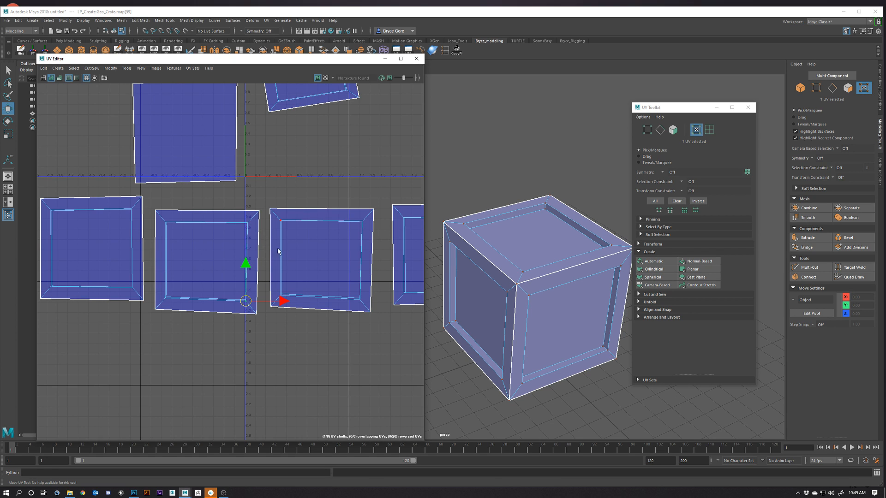
Step: In vertex selection, pick the corner vertex shared by the second, third and tilted shells and move it slightly down
{"action": "right_click_drag", "start_coordinate": [261, 244], "coordinate": [241, 251]}
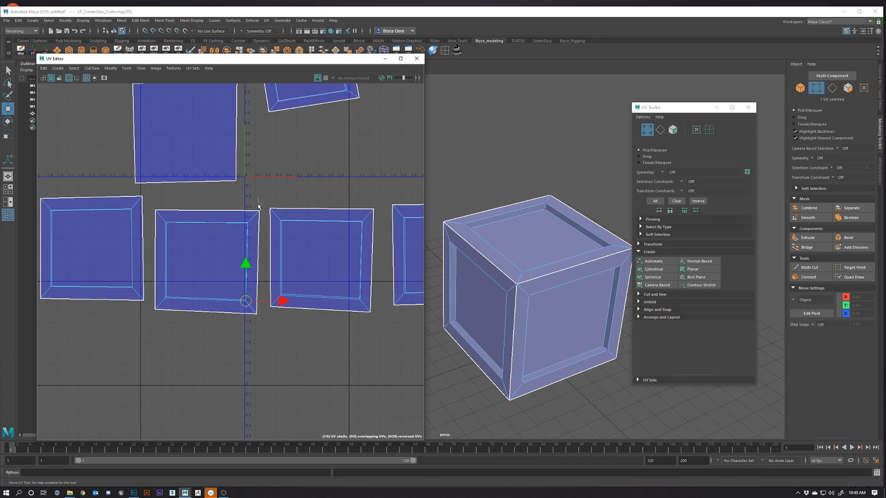
{"action": "left_click_drag", "start_coordinate": [262, 221], "coordinate": [265, 223]}
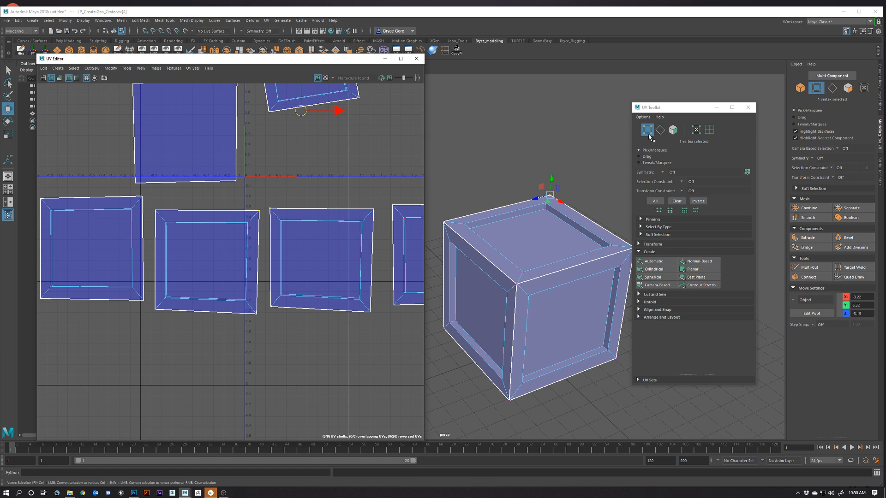
{"action": "right_click_drag", "start_coordinate": [530, 222], "coordinate": [647, 143]}
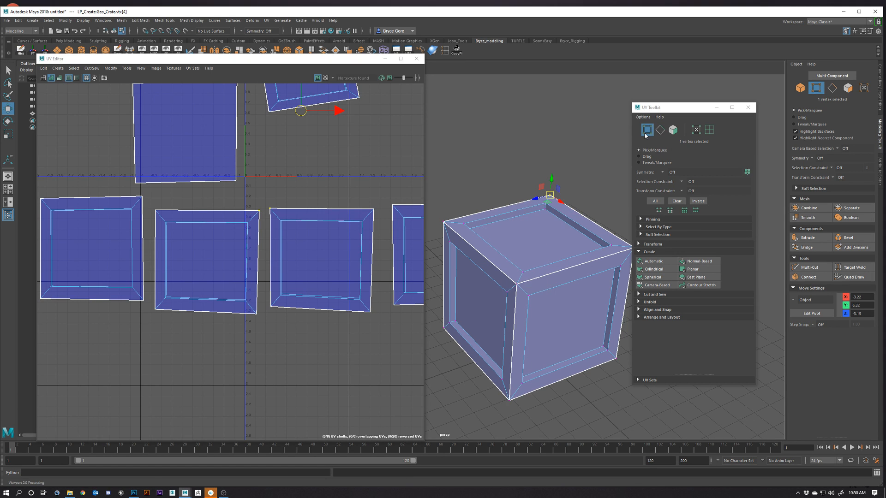
{"action": "left_click_drag", "start_coordinate": [255, 203], "coordinate": [266, 221]}
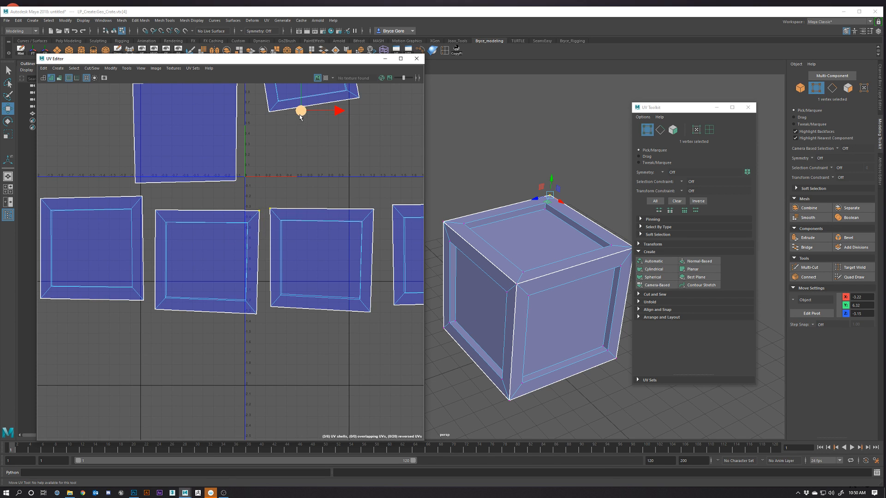
{"action": "mouse_move", "coordinate": [299, 115]}
{"action": "left_mouse_down"}
{"action": "mouse_move", "coordinate": [296, 133]}
{"action": "mouse_move", "coordinate": [298, 121]}
{"action": "left_mouse_up"}
{"action": "right_click_drag", "start_coordinate": [318, 210], "coordinate": [214, 176], "text": "alt"}
{"action": "middle_click_drag", "start_coordinate": [316, 169], "coordinate": [291, 248], "text": "alt"}
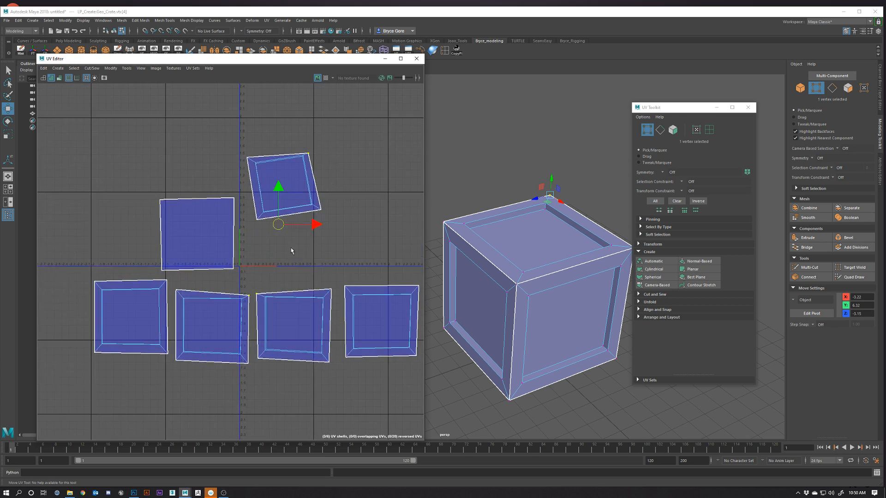
Step: Try moving the shared corner vertex further to see all connected shells deform, and undo both moves
{"action": "mouse_move", "coordinate": [277, 224]}
{"action": "left_mouse_down"}
{"action": "mouse_move", "coordinate": [283, 200]}
{"action": "mouse_move", "coordinate": [288, 212]}
{"action": "mouse_move", "coordinate": [269, 214]}
{"action": "mouse_move", "coordinate": [290, 206]}
{"action": "mouse_move", "coordinate": [282, 211]}
{"action": "left_mouse_up"}
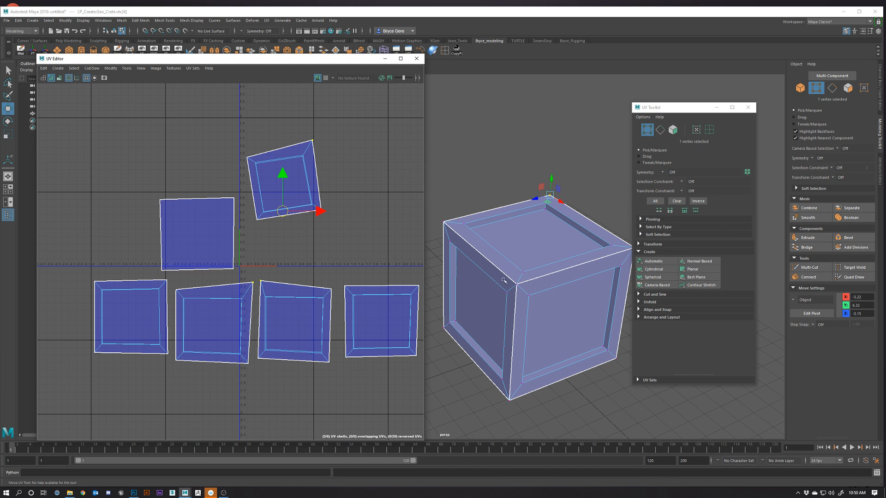
{"action": "mouse_move", "coordinate": [282, 210]}
{"action": "left_mouse_down"}
{"action": "mouse_move", "coordinate": [277, 219]}
{"action": "mouse_move", "coordinate": [277, 204]}
{"action": "mouse_move", "coordinate": [271, 220]}
{"action": "mouse_move", "coordinate": [294, 218]}
{"action": "left_mouse_up"}
{"action": "key", "text": "ctrl+z"}
{"action": "key", "text": "ctrl+z"}
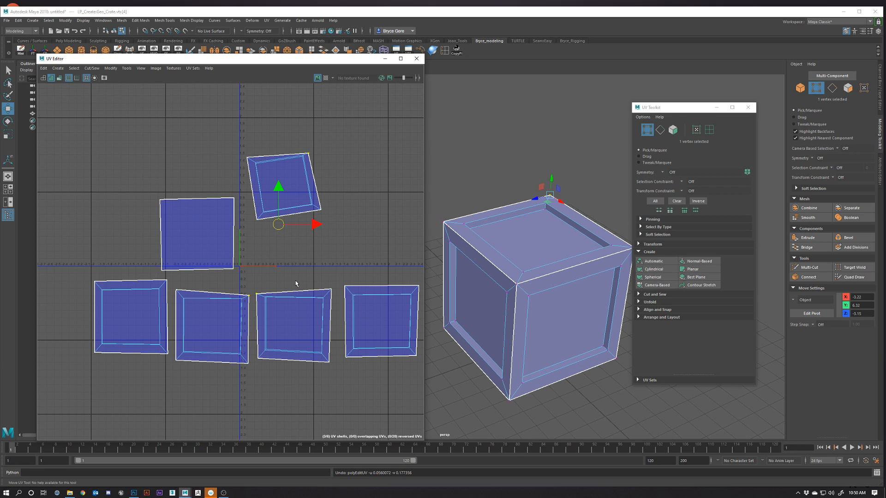
Step: In UV selection, move the second shell's upper-right and the third shell's upper-left corner UVs individually to square up both shells
{"action": "left_click", "coordinate": [697, 130]}
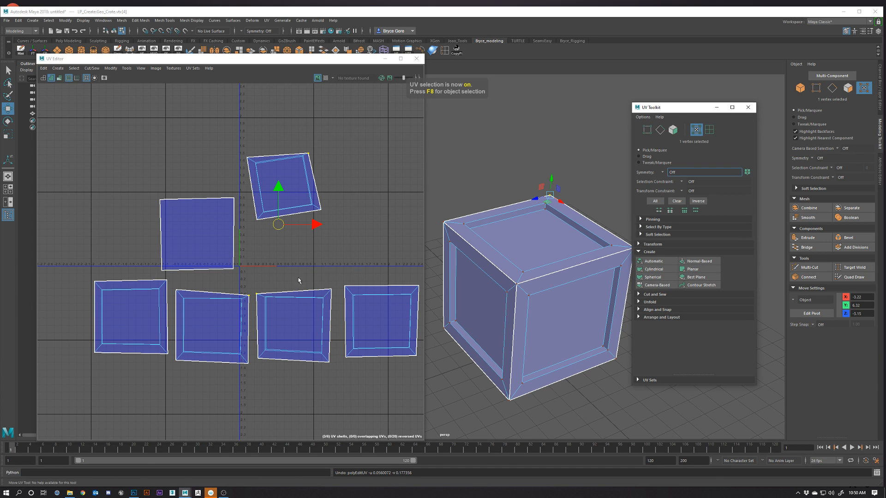
{"action": "left_click", "coordinate": [249, 296]}
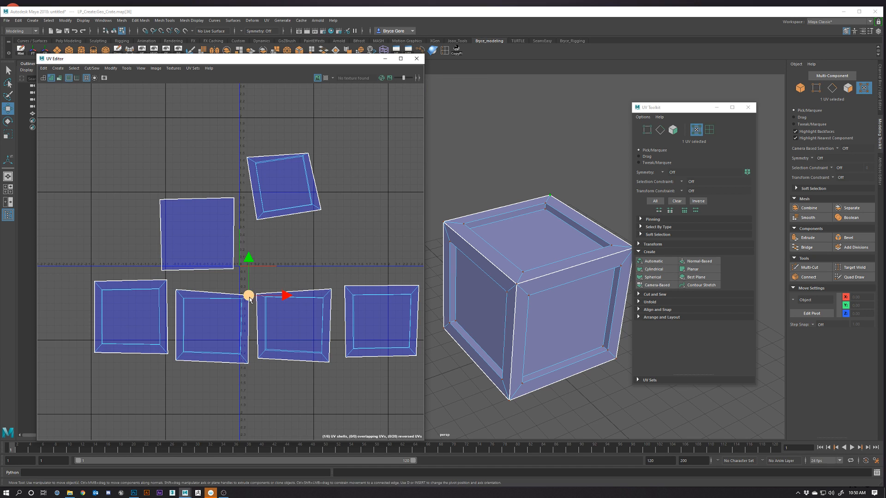
{"action": "mouse_move", "coordinate": [250, 298]}
{"action": "left_mouse_down"}
{"action": "mouse_move", "coordinate": [252, 281]}
{"action": "mouse_move", "coordinate": [244, 282]}
{"action": "mouse_move", "coordinate": [255, 296]}
{"action": "mouse_move", "coordinate": [246, 289]}
{"action": "mouse_move", "coordinate": [261, 288]}
{"action": "left_mouse_up"}
{"action": "left_click", "coordinate": [245, 281]}
{"action": "left_click", "coordinate": [273, 278]}
{"action": "left_click", "coordinate": [256, 280]}
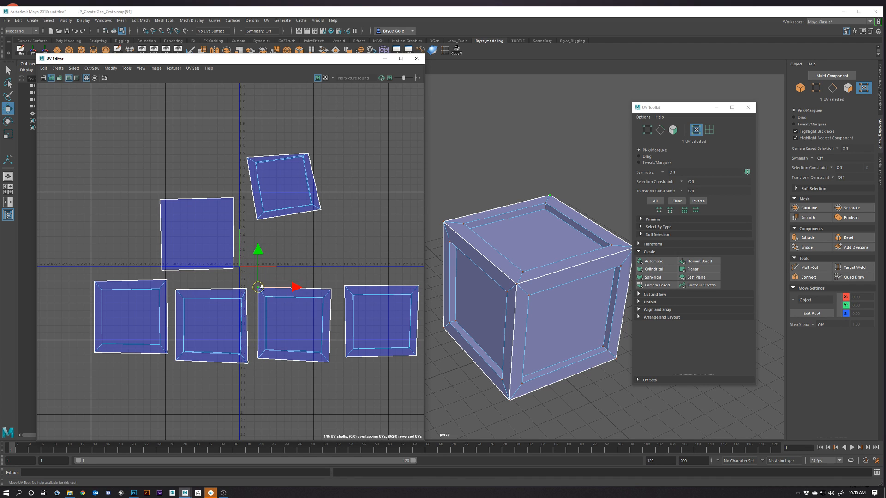
Step: Move the tilted shell's upper-right corner UV outward to restore its square shape, and clear the selection
{"action": "left_click", "coordinate": [304, 259]}
{"action": "left_click", "coordinate": [309, 154]}
{"action": "left_click_drag", "start_coordinate": [309, 154], "coordinate": [314, 146]}
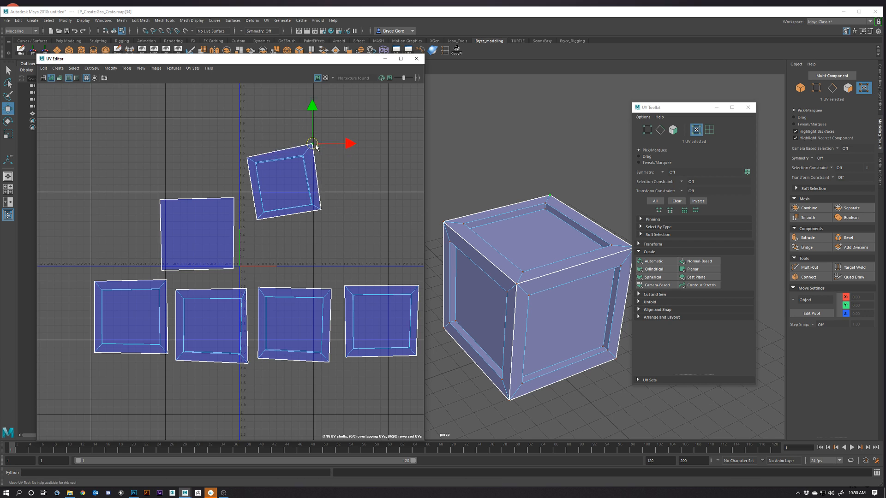
{"action": "left_click", "coordinate": [348, 215]}
{"action": "scroll", "coordinate": [277, 285], "scroll_direction": "down", "scroll_amount": 1}
{"action": "middle_click_drag", "start_coordinate": [277, 285], "coordinate": [266, 221], "text": "alt"}
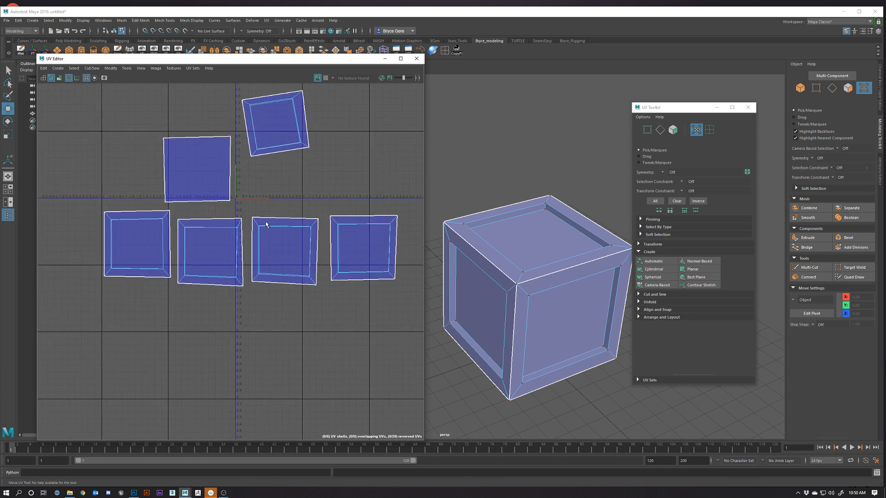
Step: In face selection, select the plain shell without a frame and examine it against the surrounding shells
{"action": "right_click_drag", "start_coordinate": [266, 221], "coordinate": [358, 297], "text": "alt"}
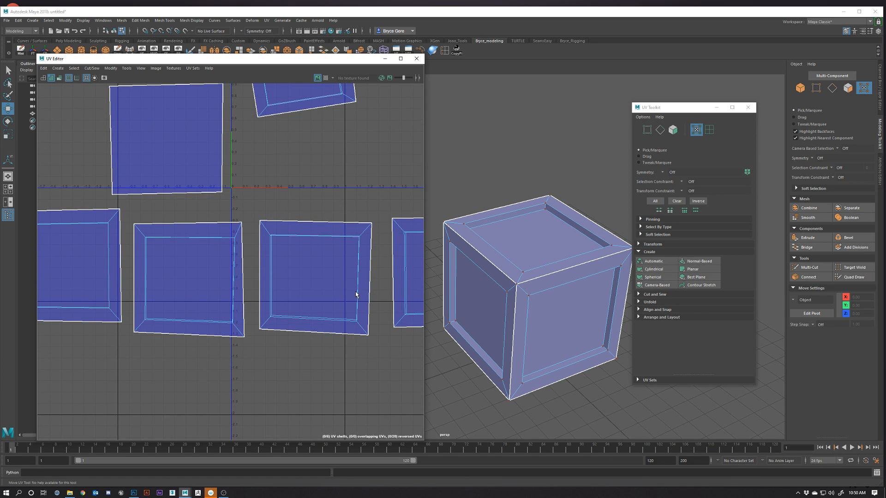
{"action": "middle_click_drag", "start_coordinate": [227, 235], "coordinate": [232, 279], "text": "alt"}
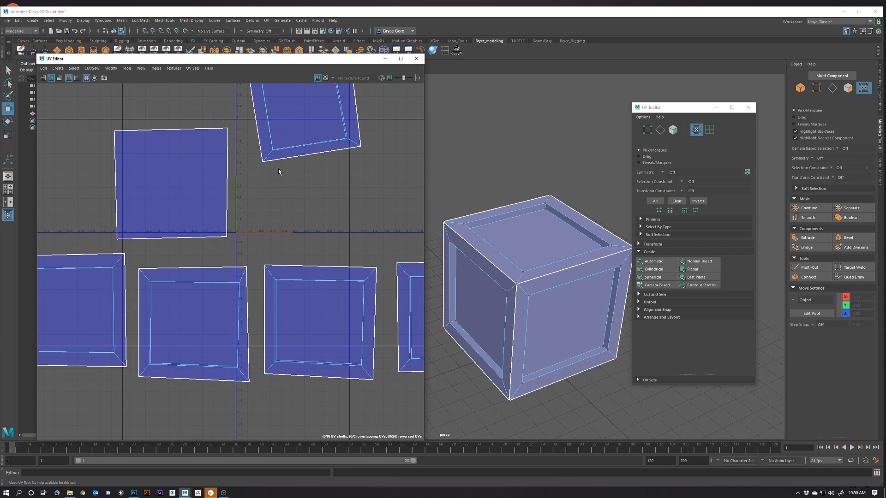
{"action": "scroll", "coordinate": [307, 297], "scroll_direction": "down", "scroll_amount": 2}
{"action": "right_click_drag", "start_coordinate": [317, 155], "coordinate": [321, 185]}
{"action": "left_click", "coordinate": [240, 189]}
{"action": "left_click", "coordinate": [214, 204]}
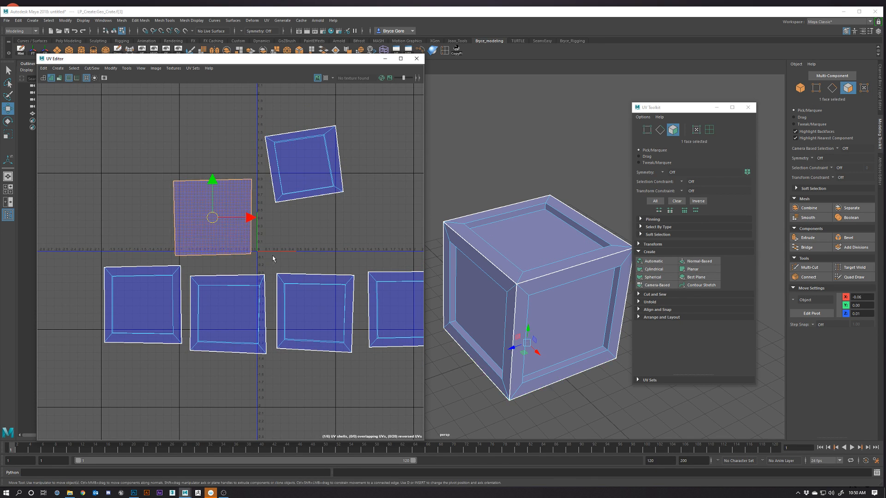
{"action": "scroll", "coordinate": [234, 253], "scroll_direction": "up", "scroll_amount": 3}
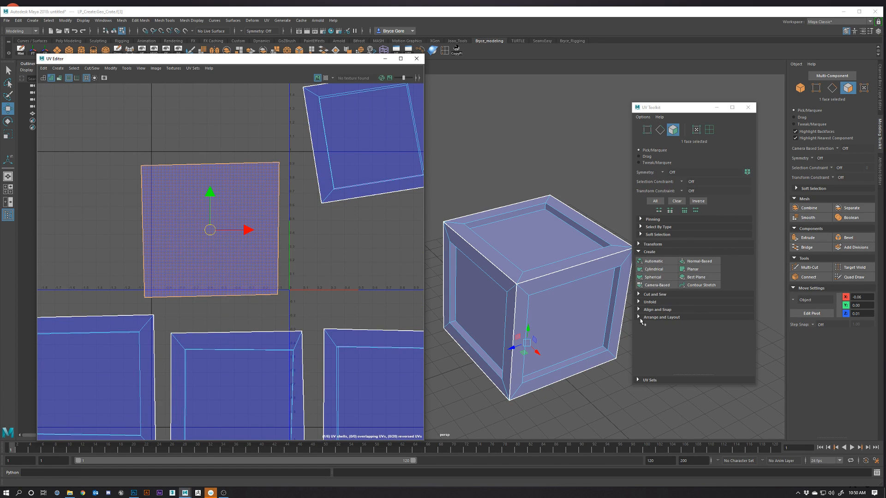
{"action": "scroll", "coordinate": [341, 295], "scroll_direction": "down", "scroll_amount": 3}
{"action": "middle_click_drag", "start_coordinate": [374, 273], "coordinate": [298, 191], "text": "alt"}
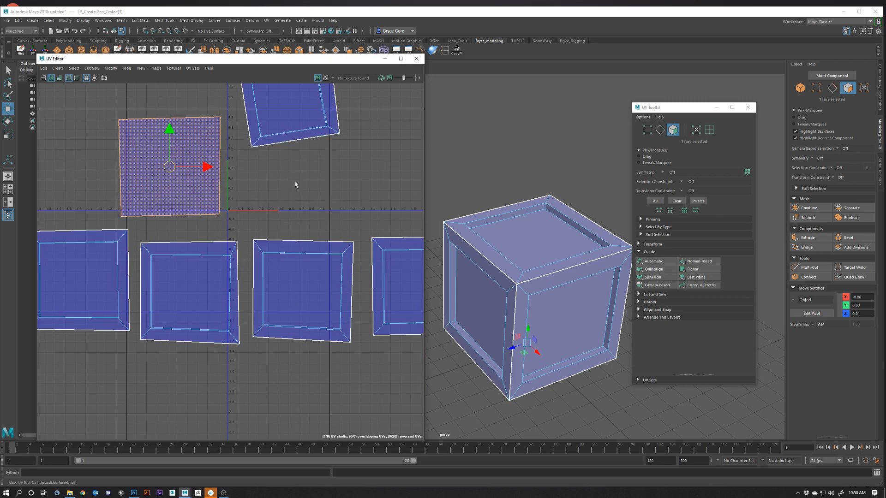
Step: Select the inner panel face of the lower row's third shell, scale it down slightly within its frame, and clear the selection
{"action": "left_click", "coordinate": [314, 289]}
{"action": "scroll", "coordinate": [304, 287], "scroll_direction": "up", "scroll_amount": 3}
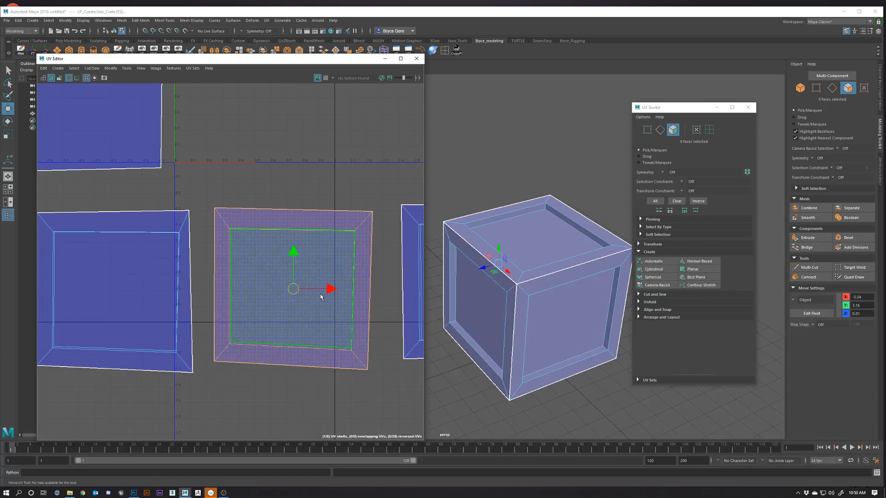
{"action": "left_click", "coordinate": [298, 278]}
{"action": "left_click_drag", "start_coordinate": [289, 291], "coordinate": [295, 289]}
{"action": "key", "text": "r"}
{"action": "key", "text": "w"}
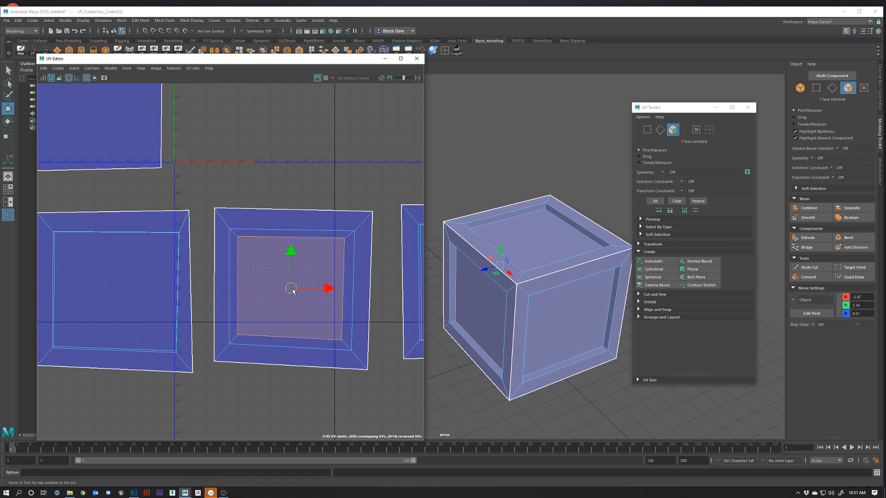
{"action": "scroll", "coordinate": [293, 287], "scroll_direction": "down", "scroll_amount": 3}
{"action": "left_click", "coordinate": [370, 356]}
{"action": "scroll", "coordinate": [370, 357], "scroll_direction": "down", "scroll_amount": 2}
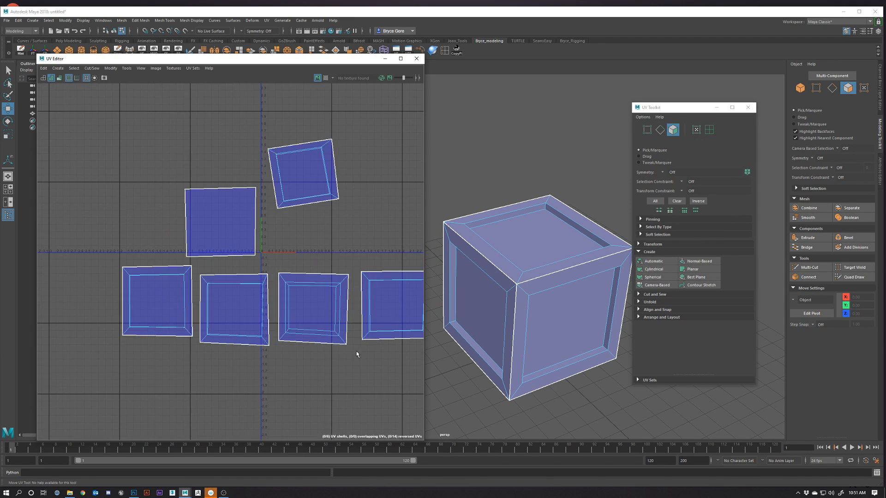
{"action": "middle_click_drag", "start_coordinate": [356, 352], "coordinate": [285, 314], "text": "alt"}
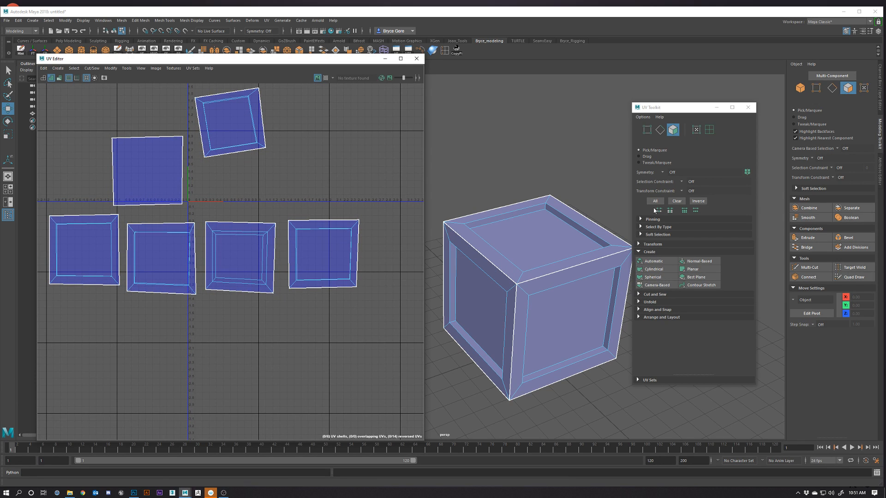
Step: Select the lower row's rightmost shell, apply Unfold to it, and clear the selection
{"action": "left_click", "coordinate": [639, 252]}
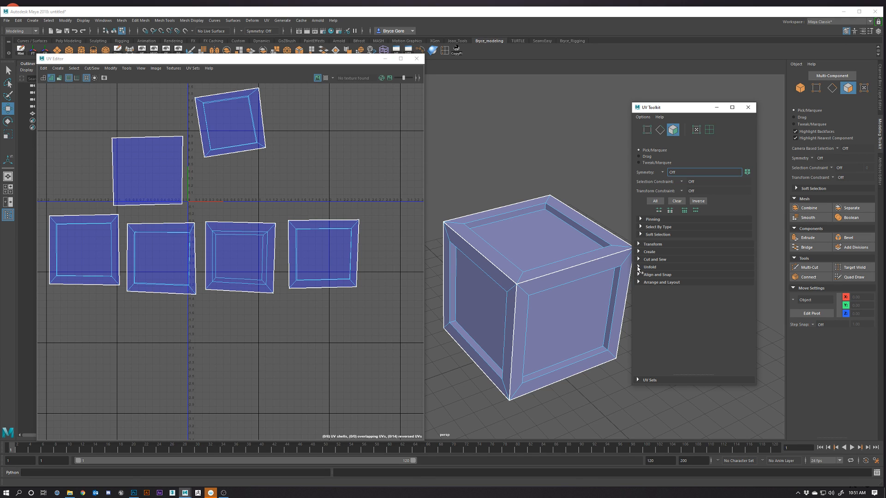
{"action": "left_click", "coordinate": [638, 268]}
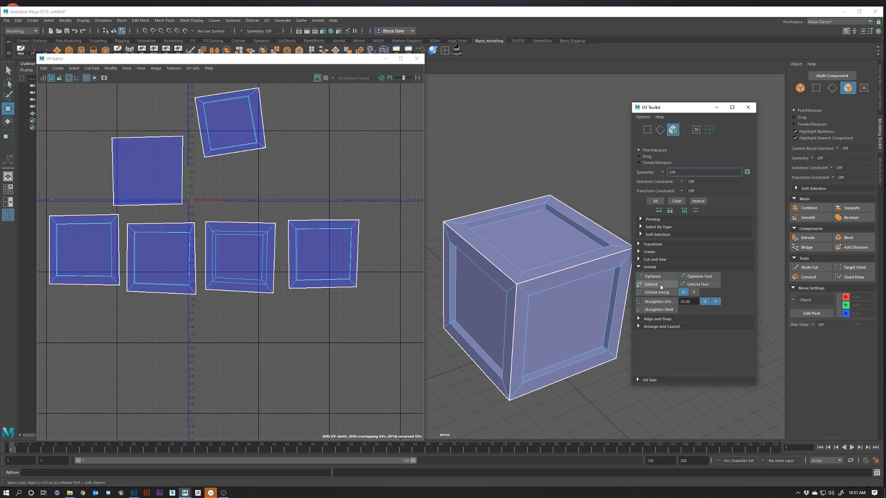
{"action": "left_click", "coordinate": [334, 248]}
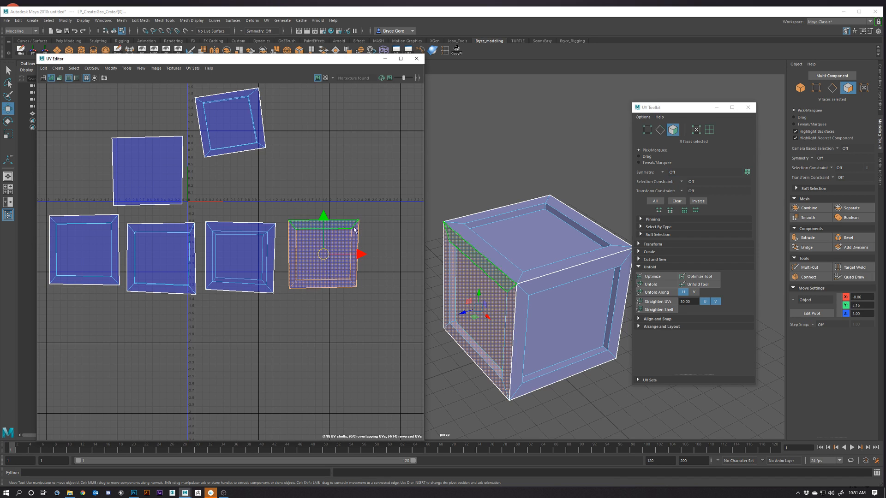
{"action": "left_click", "coordinate": [653, 285]}
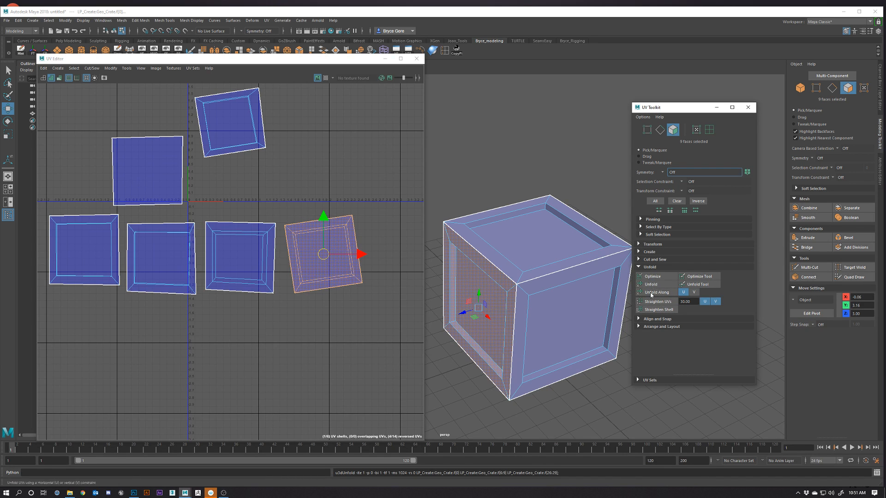
{"action": "left_click", "coordinate": [358, 332]}
Step: Examine the unfolded shell's inner panel and recessed side face against the matching faces on the crate, and clear the selection
{"action": "scroll", "coordinate": [350, 272], "scroll_direction": "up", "scroll_amount": 4}
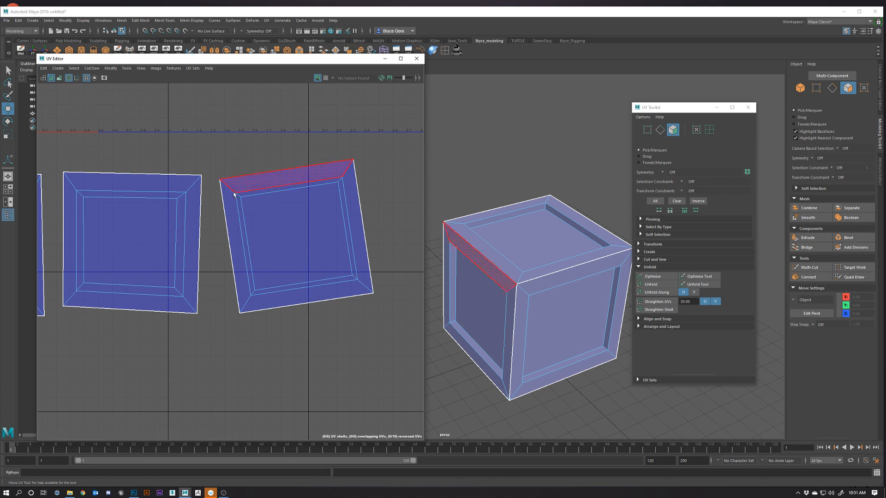
{"action": "left_click", "coordinate": [322, 245]}
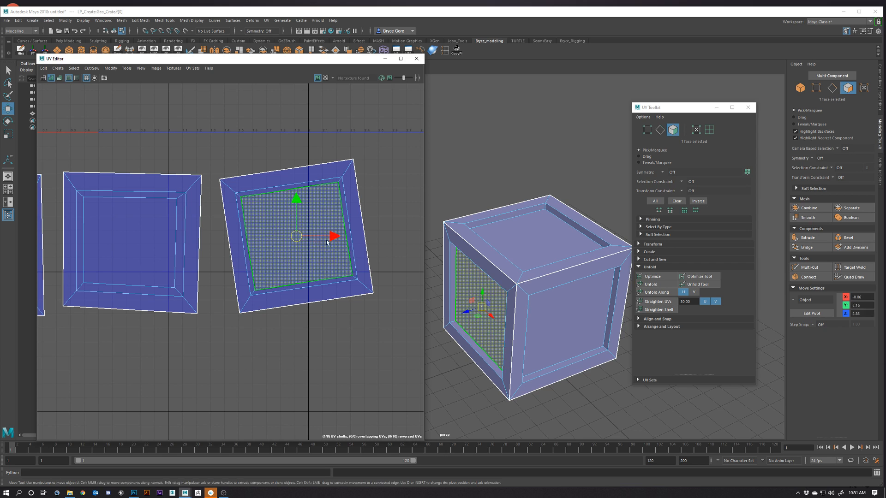
{"action": "left_click_drag", "start_coordinate": [521, 313], "coordinate": [597, 298], "text": "alt"}
{"action": "middle_click_drag", "start_coordinate": [492, 302], "coordinate": [531, 257], "text": "alt"}
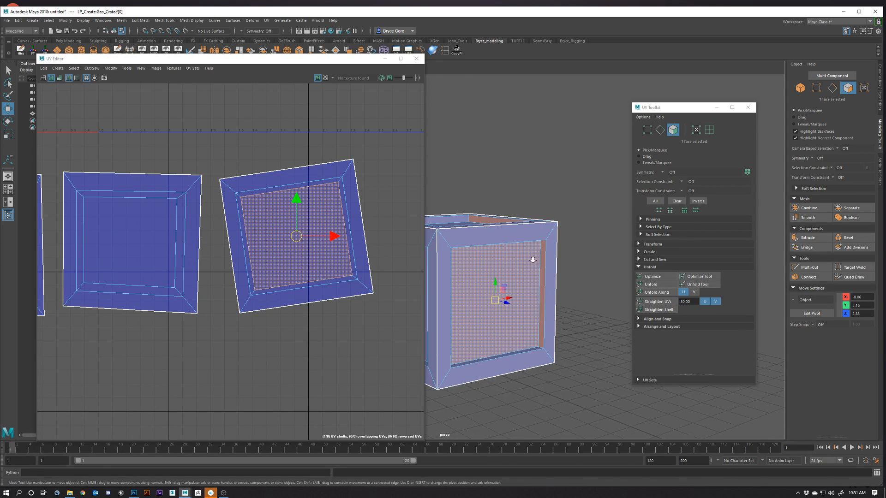
{"action": "right_click_drag", "start_coordinate": [532, 257], "coordinate": [592, 302], "text": "alt"}
{"action": "left_click", "coordinate": [600, 303]}
{"action": "left_click", "coordinate": [512, 332]}
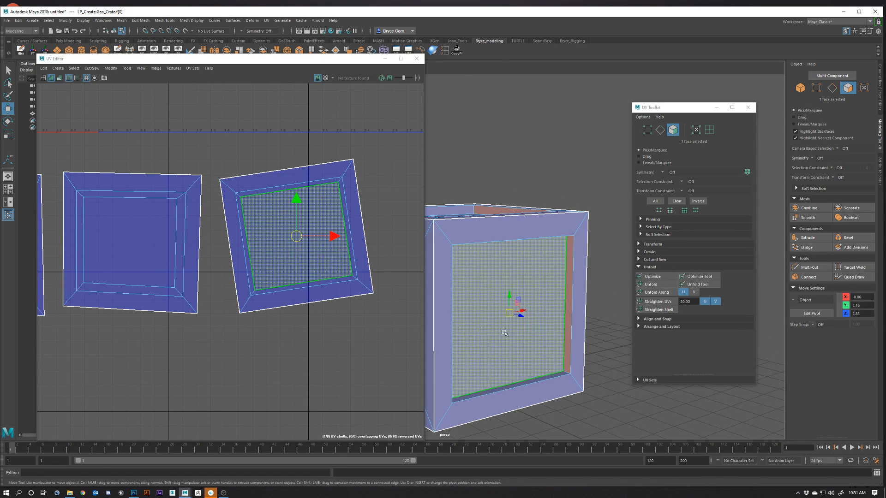
{"action": "left_click", "coordinate": [569, 294]}
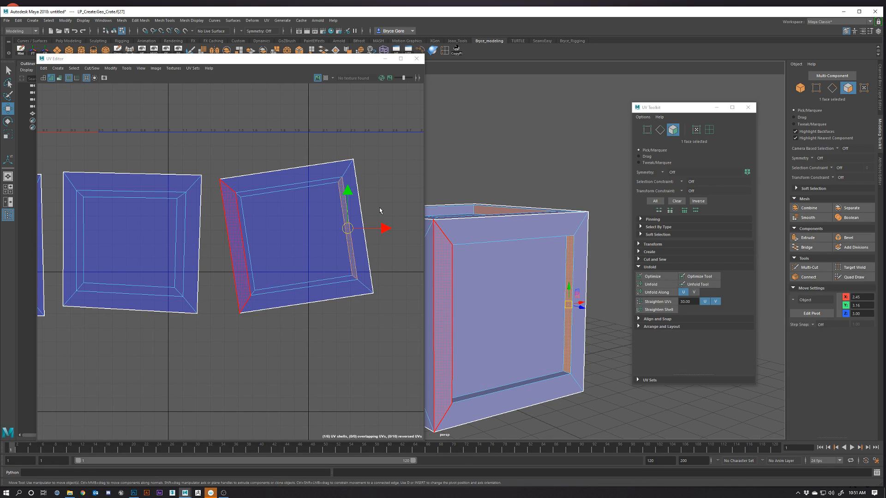
{"action": "left_click", "coordinate": [382, 209]}
{"action": "left_click", "coordinate": [346, 206]}
{"action": "left_click", "coordinate": [361, 356]}
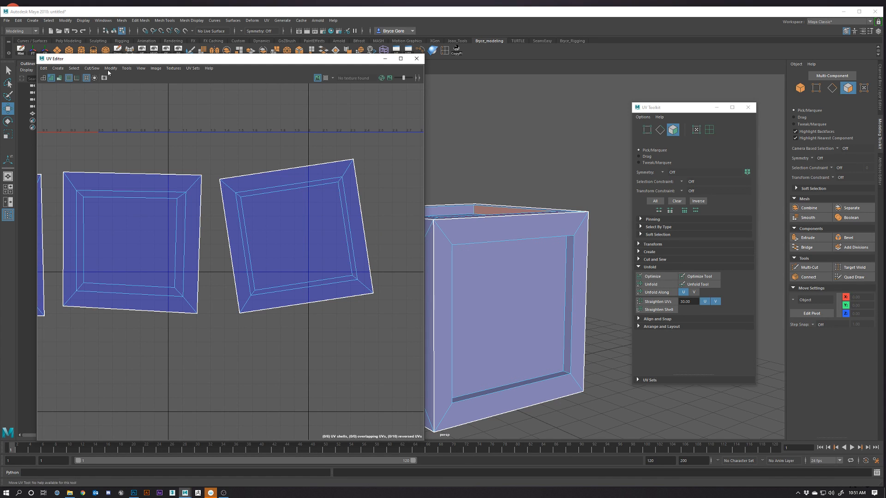
Step: Select the entire third shell of the lower row and unfold it
{"action": "left_click_drag", "start_coordinate": [609, 275], "coordinate": [434, 305], "text": "alt"}
{"action": "scroll", "coordinate": [286, 283], "scroll_direction": "down", "scroll_amount": 2}
{"action": "left_click", "coordinate": [289, 245]}
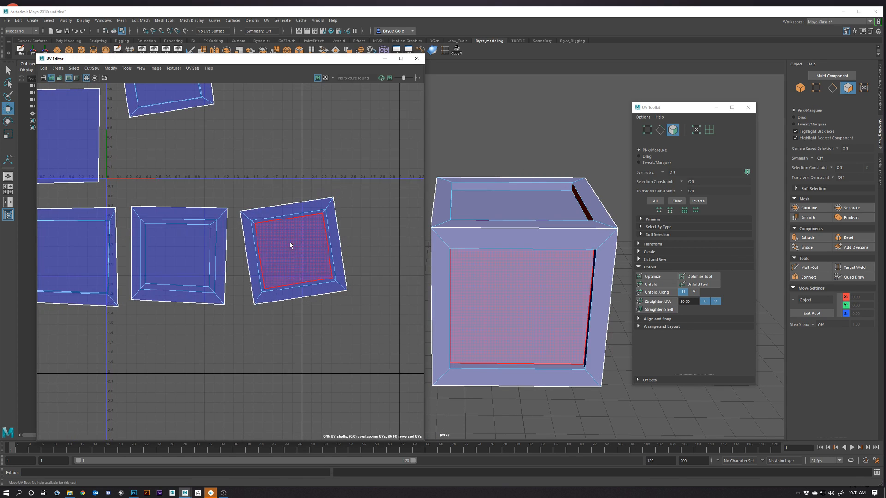
{"action": "scroll", "coordinate": [249, 299], "scroll_direction": "down", "scroll_amount": 3}
{"action": "middle_click_drag", "start_coordinate": [195, 309], "coordinate": [308, 272], "text": "alt"}
{"action": "scroll", "coordinate": [308, 272], "scroll_direction": "up", "scroll_amount": 1}
{"action": "double_click", "coordinate": [318, 219]}
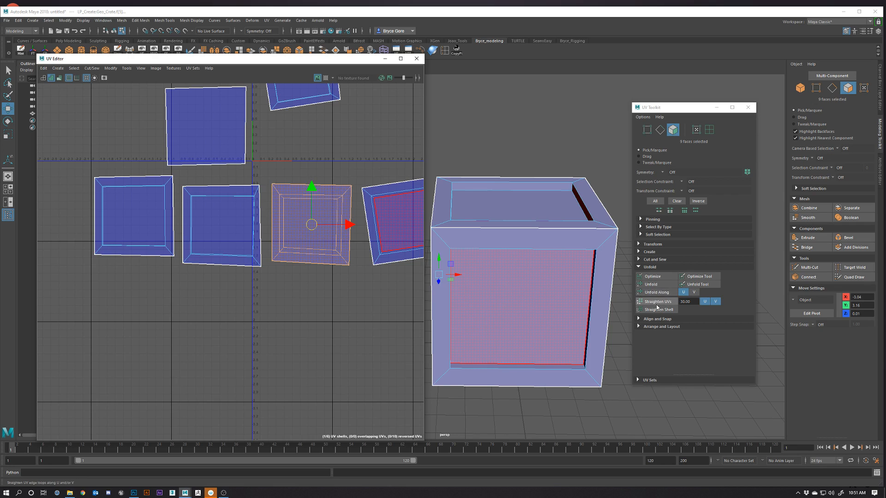
{"action": "left_click", "coordinate": [655, 284]}
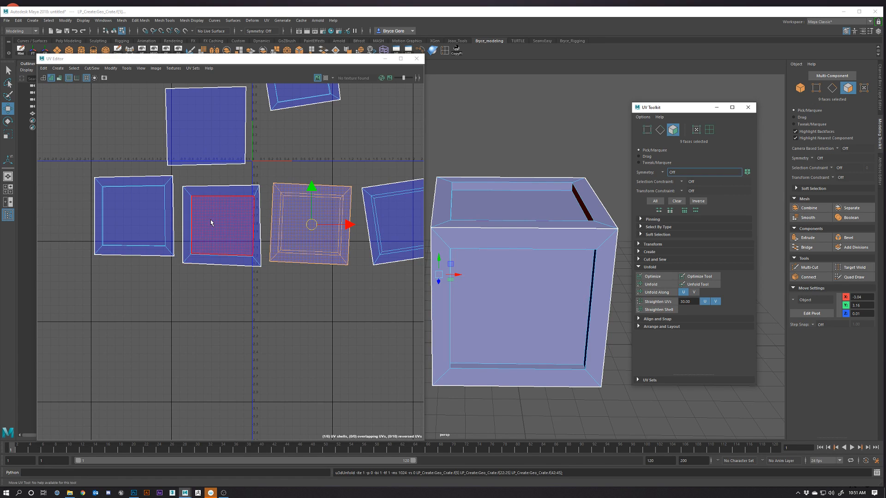
Step: Unfold the lower row's second shell and its first shell individually
{"action": "double_click", "coordinate": [233, 226]}
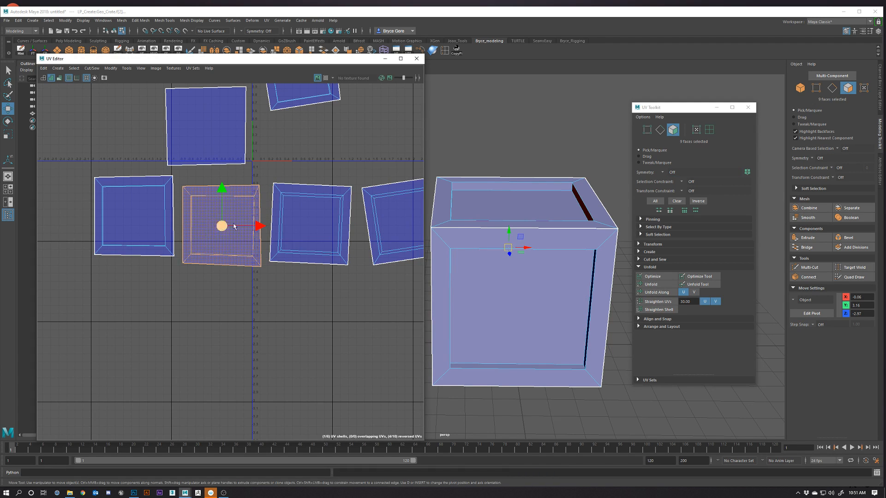
{"action": "left_click", "coordinate": [657, 292]}
{"action": "double_click", "coordinate": [123, 215]}
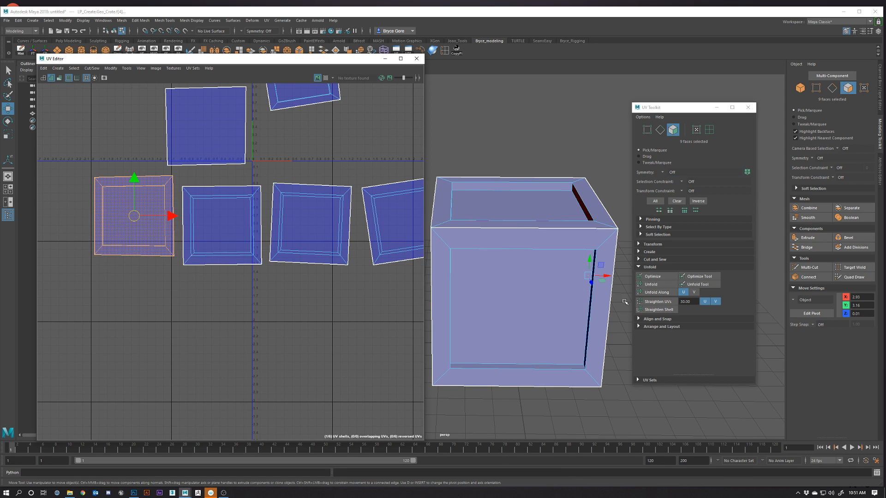
{"action": "left_click", "coordinate": [648, 286]}
Step: Unfold the plain frameless shell and the tilted upper shell one after the other, and clear the selection
{"action": "middle_click_drag", "start_coordinate": [216, 253], "coordinate": [209, 346], "text": "alt"}
{"action": "left_click", "coordinate": [213, 216]}
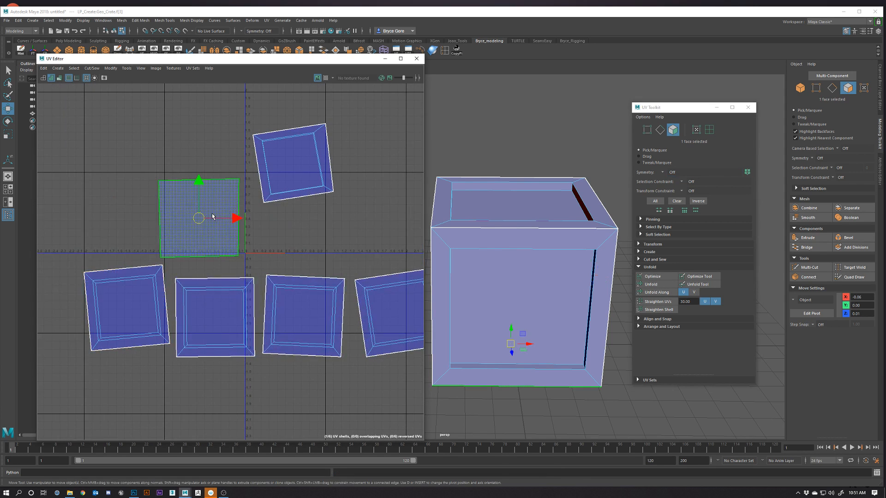
{"action": "left_click", "coordinate": [650, 284]}
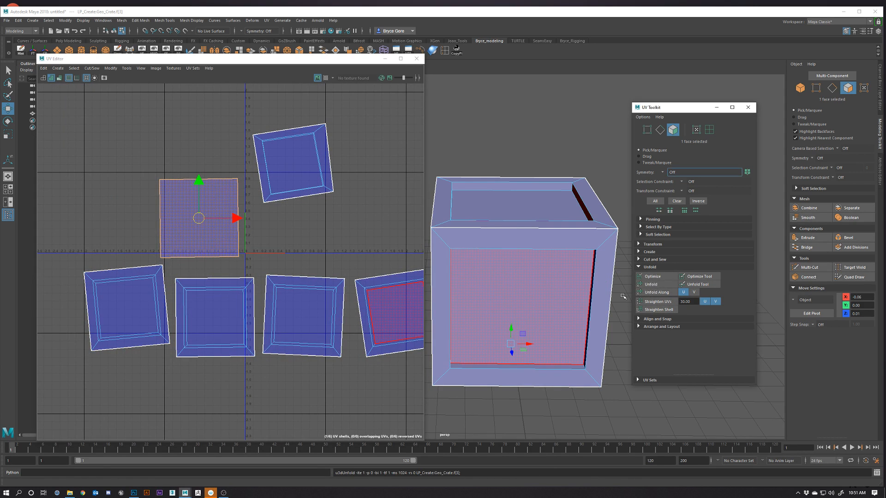
{"action": "double_click", "coordinate": [291, 170]}
{"action": "left_click", "coordinate": [651, 284]}
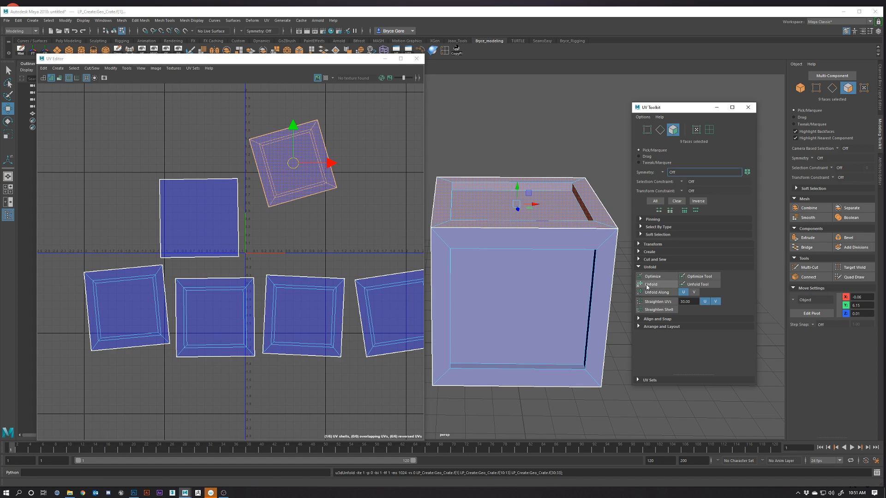
{"action": "left_click", "coordinate": [308, 248]}
Step: Turn on the UV distortion display for the unfolded shells and the crate
{"action": "scroll", "coordinate": [301, 304], "scroll_direction": "down", "scroll_amount": 3}
{"action": "middle_click_drag", "start_coordinate": [301, 304], "coordinate": [268, 285], "text": "alt"}
{"action": "mouse_move", "coordinate": [548, 368]}
{"action": "left_mouse_down", "text": "alt"}
{"action": "mouse_move", "coordinate": [545, 358]}
{"action": "mouse_move", "coordinate": [512, 347]}
{"action": "mouse_move", "coordinate": [533, 319]}
{"action": "mouse_move", "coordinate": [539, 367]}
{"action": "left_mouse_up", "text": "alt"}
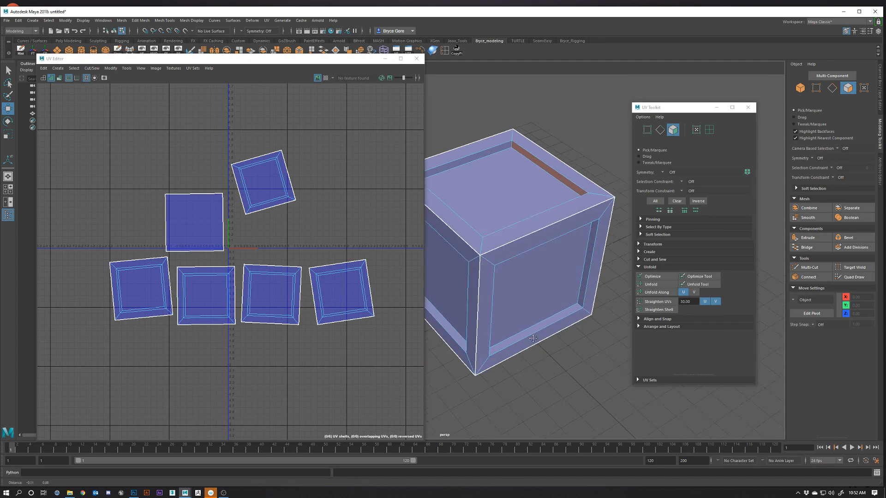
{"action": "middle_click_drag", "start_coordinate": [529, 331], "coordinate": [539, 349], "text": "alt"}
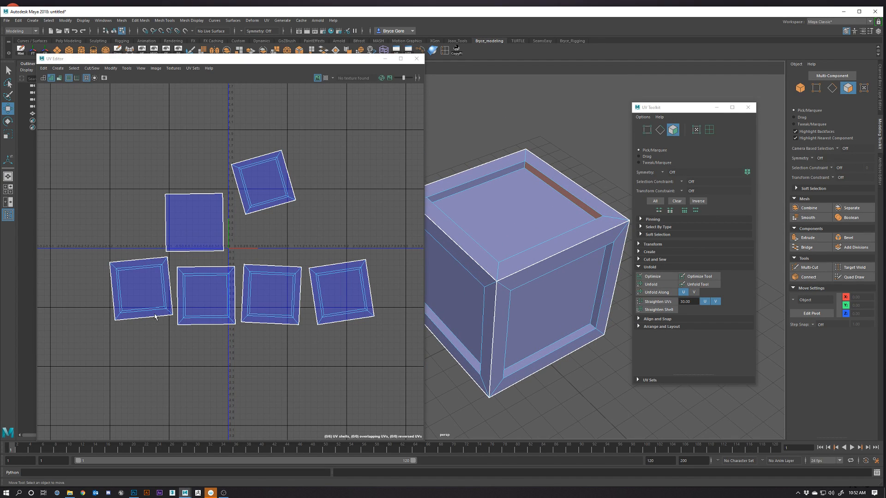
{"action": "right_click", "coordinate": [322, 293]}
{"action": "right_click_drag", "start_coordinate": [321, 294], "coordinate": [322, 311]}
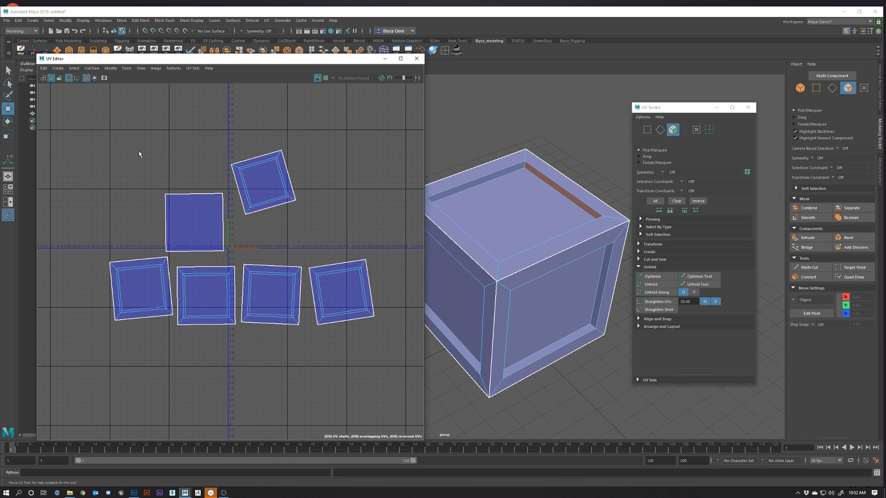
{"action": "left_click", "coordinate": [56, 80]}
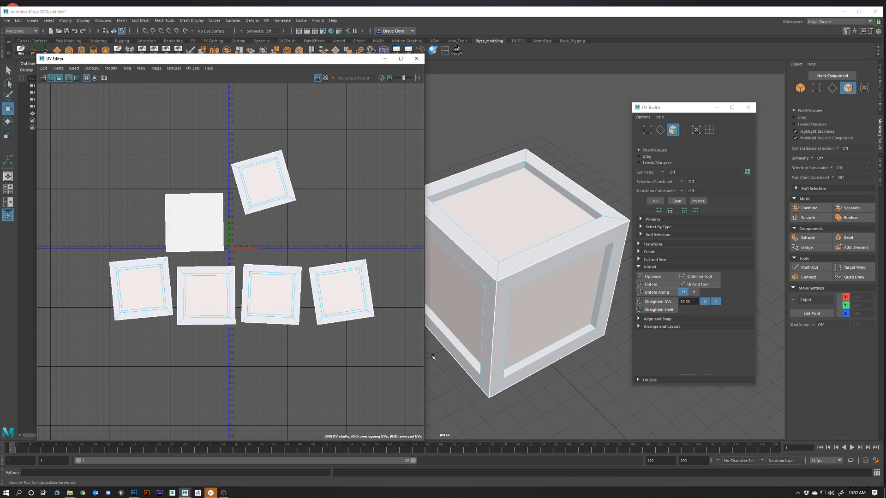
Step: Select the inner panel of the lower row's rightmost shell and compare its distortion shading with the crate's matching side
{"action": "right_click_drag", "start_coordinate": [431, 356], "coordinate": [575, 341], "text": "alt"}
{"action": "left_click_drag", "start_coordinate": [575, 341], "coordinate": [550, 301], "text": "alt"}
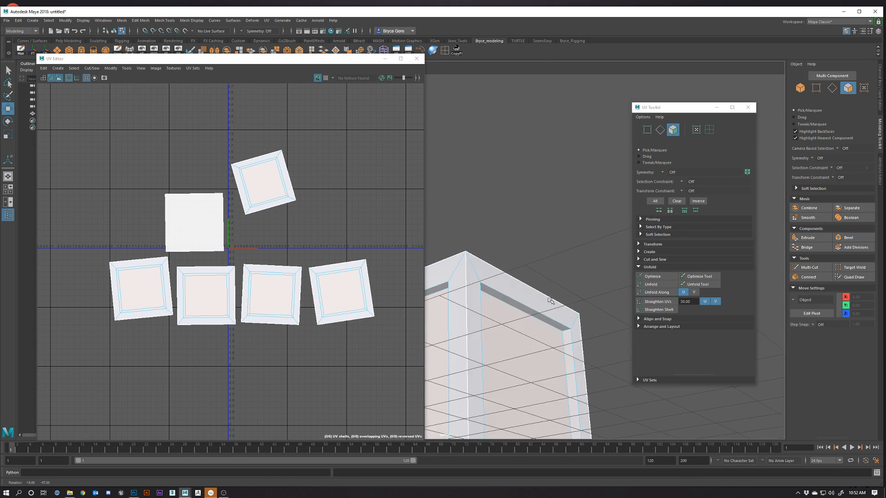
{"action": "middle_click_drag", "start_coordinate": [521, 353], "coordinate": [533, 280], "text": "alt"}
{"action": "left_click_drag", "start_coordinate": [534, 280], "coordinate": [510, 303], "text": "alt"}
{"action": "left_click", "coordinate": [512, 297]}
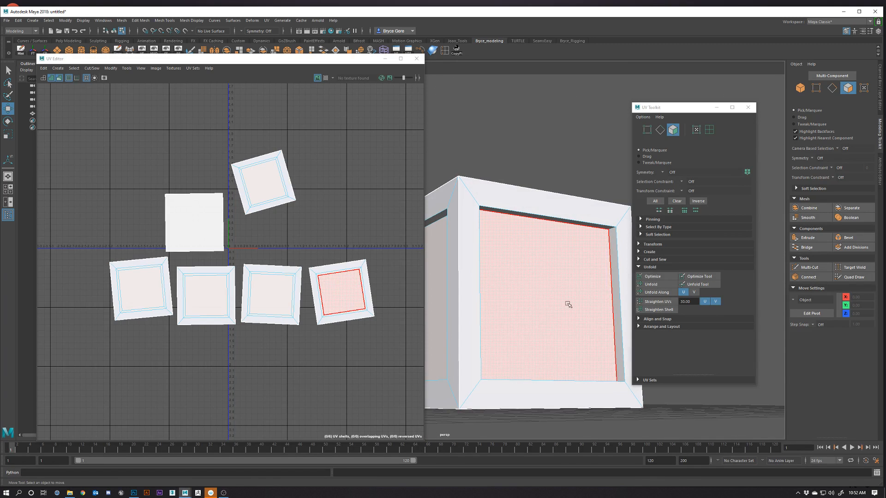
{"action": "scroll", "coordinate": [344, 336], "scroll_direction": "up", "scroll_amount": 2}
{"action": "left_click", "coordinate": [348, 256]}
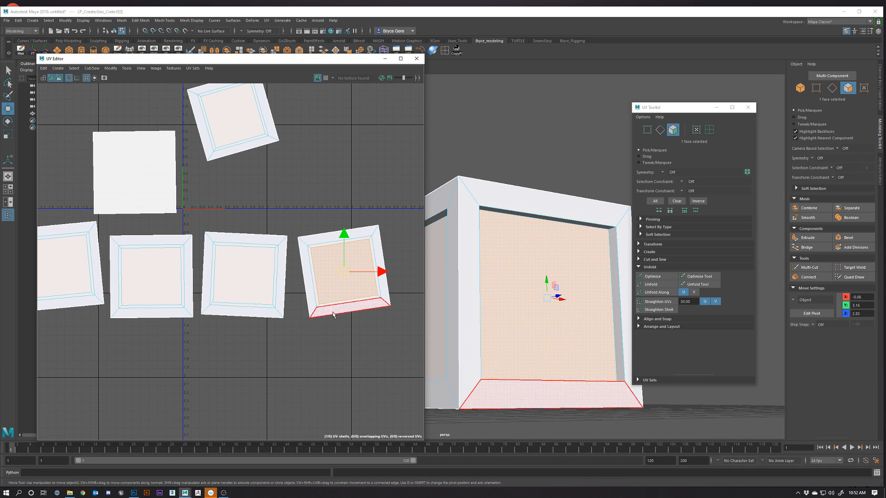
{"action": "scroll", "coordinate": [318, 256], "scroll_direction": "up", "scroll_amount": 3}
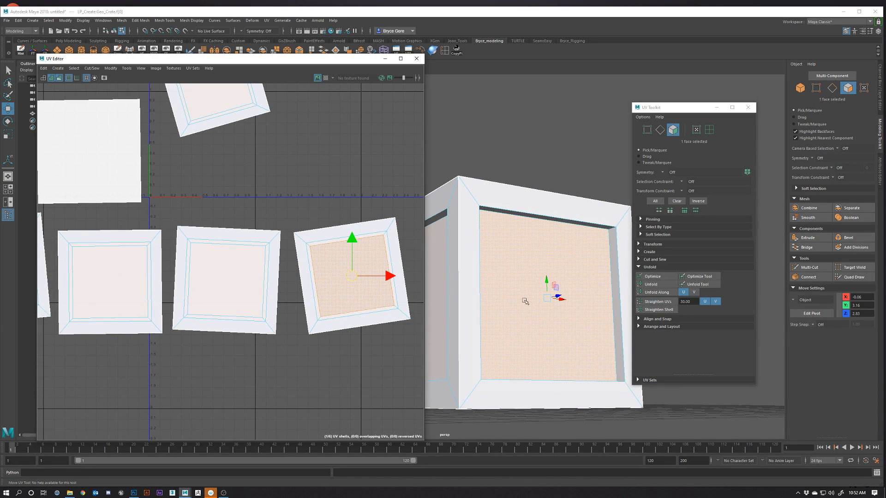
Step: Clear the selection, check the distortion shading across the whole crate and all shells, and turn the distortion display off
{"action": "left_click", "coordinate": [560, 137]}
{"action": "right_click_drag", "start_coordinate": [617, 429], "coordinate": [525, 373], "text": "alt"}
{"action": "left_click_drag", "start_coordinate": [525, 372], "coordinate": [520, 411], "text": "alt"}
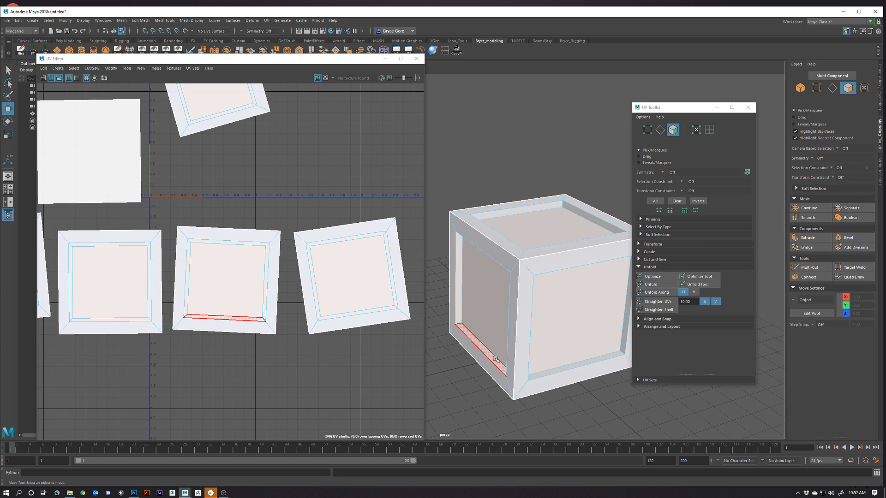
{"action": "right_click_drag", "start_coordinate": [360, 389], "coordinate": [269, 396], "text": "alt"}
{"action": "mouse_move", "coordinate": [269, 397]}
{"action": "middle_mouse_down", "text": "alt"}
{"action": "mouse_move", "coordinate": [295, 332]}
{"action": "mouse_move", "coordinate": [280, 340]}
{"action": "middle_mouse_up", "text": "alt"}
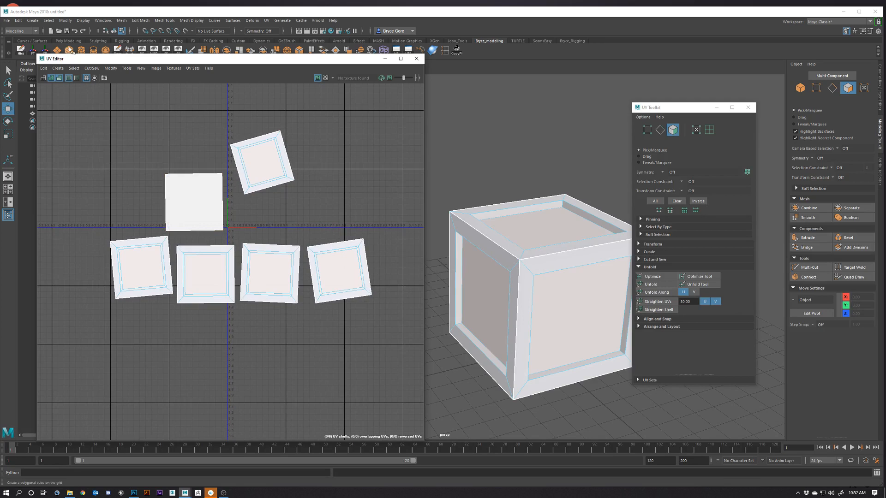
{"action": "left_click", "coordinate": [59, 79]}
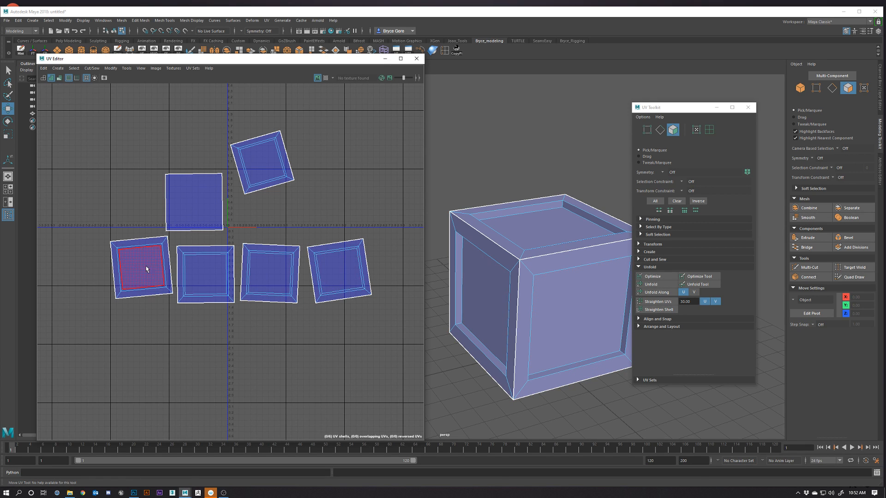
Step: Select the lower row's first shell and try to level it with Straighten Shell
{"action": "scroll", "coordinate": [249, 346], "scroll_direction": "up", "scroll_amount": 2}
{"action": "middle_click_drag", "start_coordinate": [269, 370], "coordinate": [269, 376], "text": "alt"}
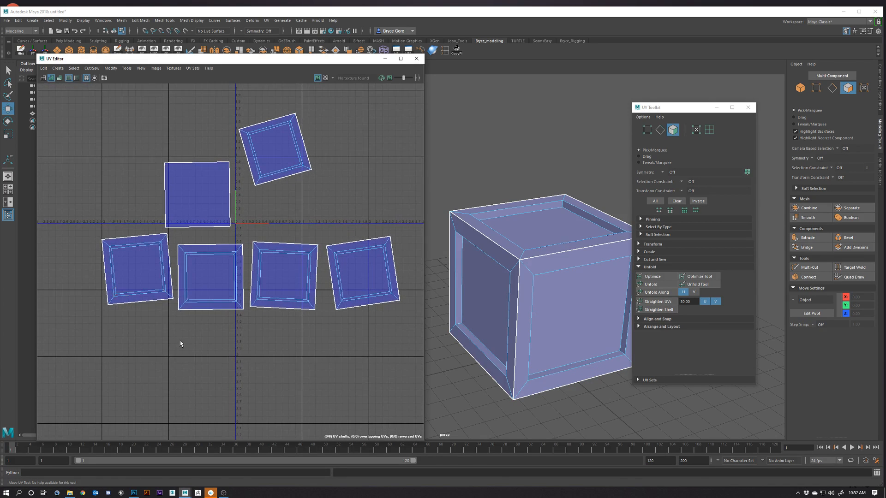
{"action": "double_click", "coordinate": [144, 280]}
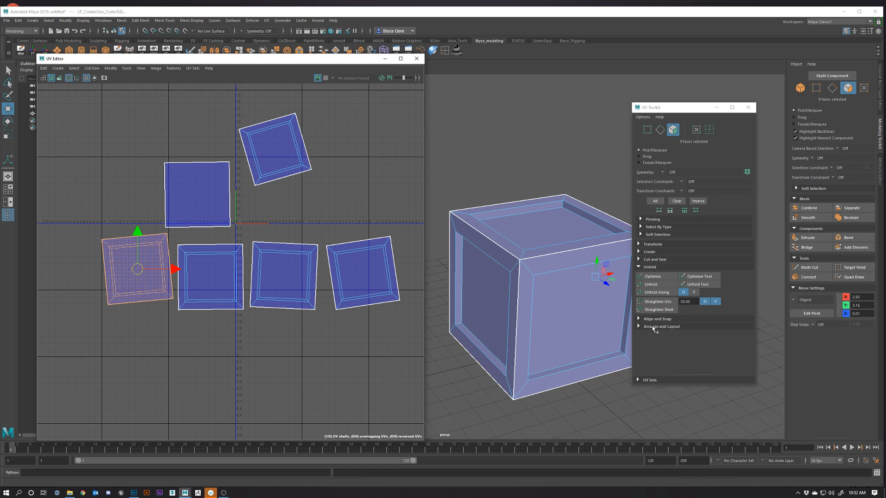
{"action": "left_click", "coordinate": [638, 327]}
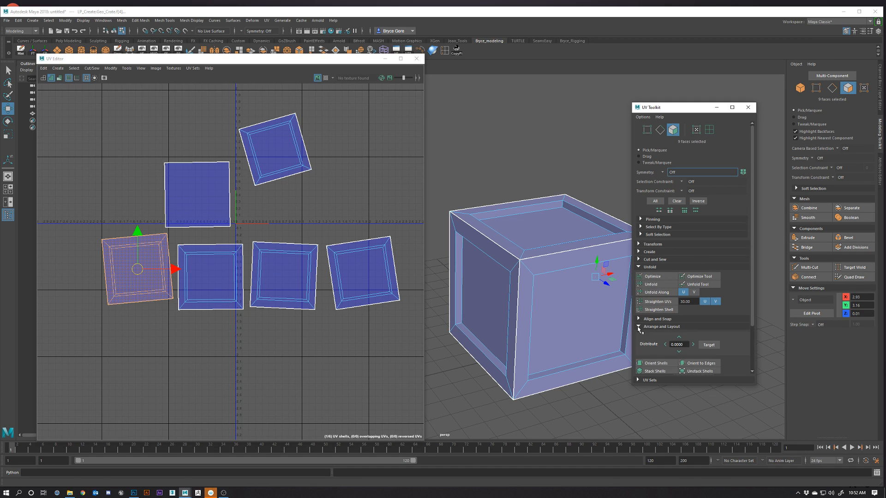
{"action": "left_click", "coordinate": [639, 327]}
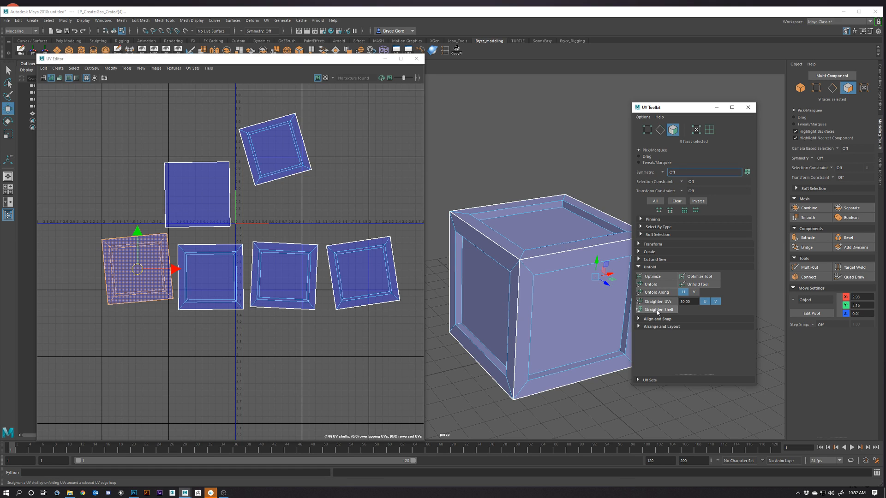
{"action": "left_click", "coordinate": [657, 310]}
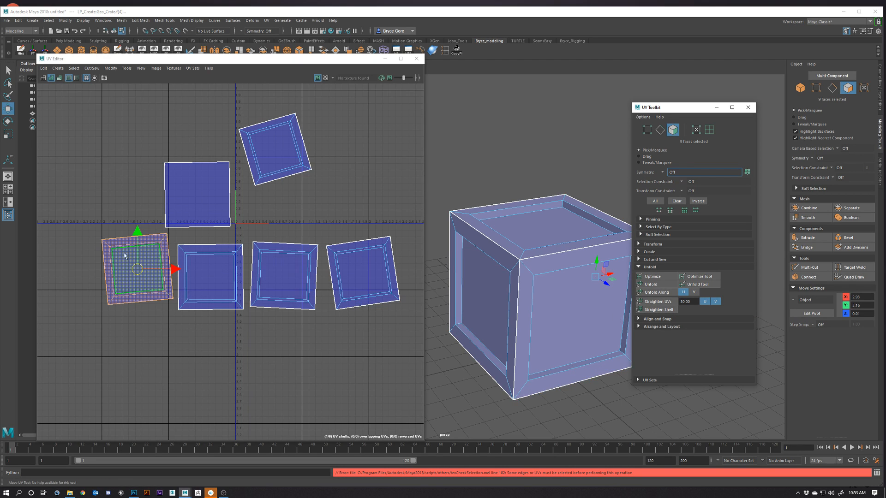
Step: Try Straighten Shell from the upper edge of the lower row's first shell and undo the result
{"action": "right_click_drag", "start_coordinate": [136, 267], "coordinate": [152, 243]}
{"action": "double_click", "coordinate": [149, 234]}
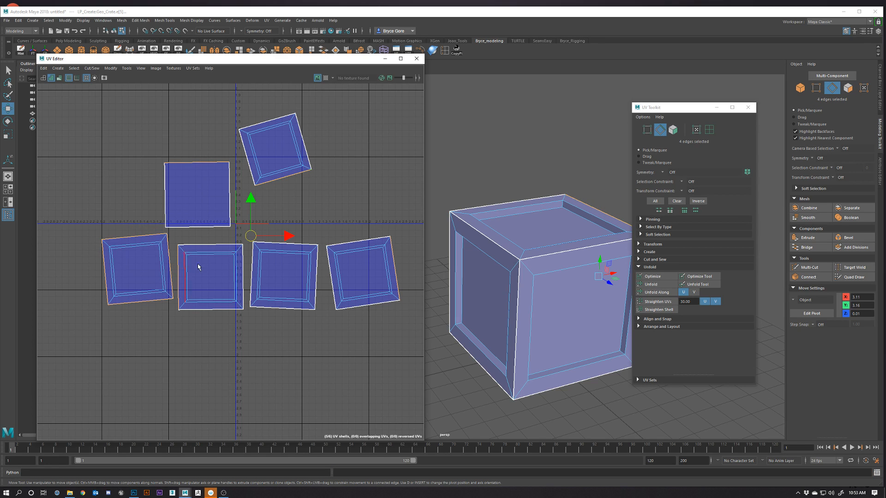
{"action": "left_click", "coordinate": [669, 314]}
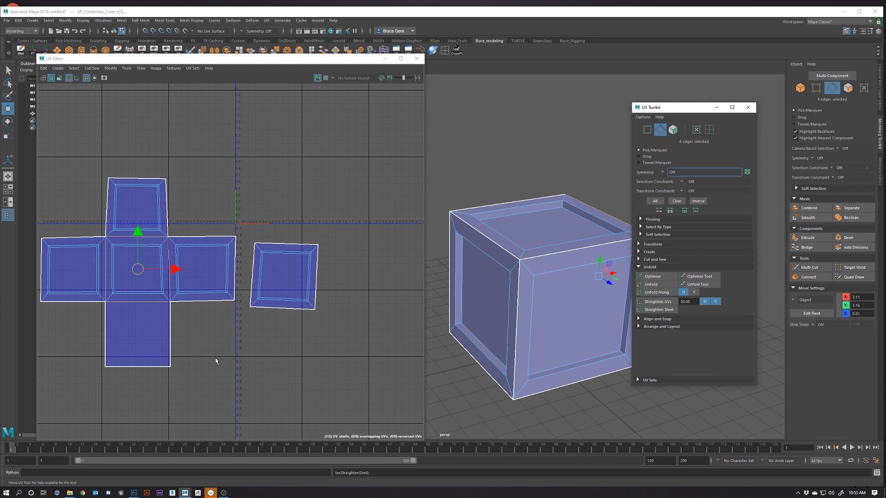
{"action": "key", "text": "ctrl+z"}
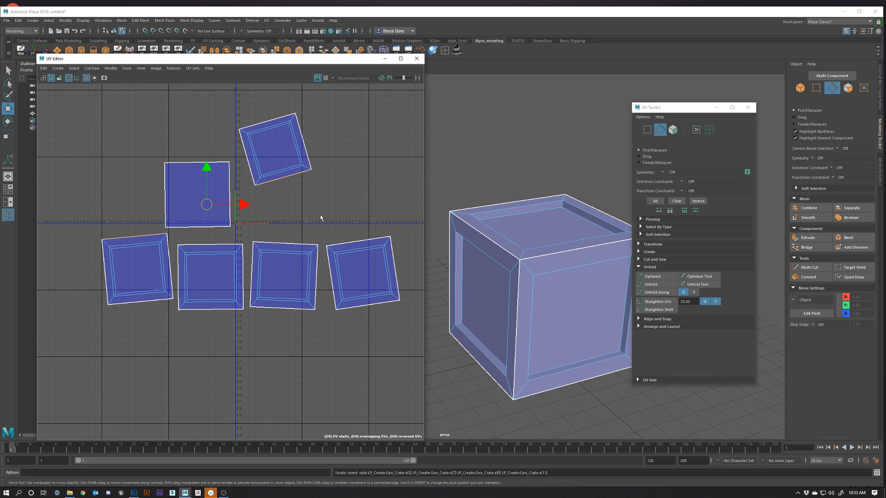
{"action": "key", "text": "ctrl+z"}
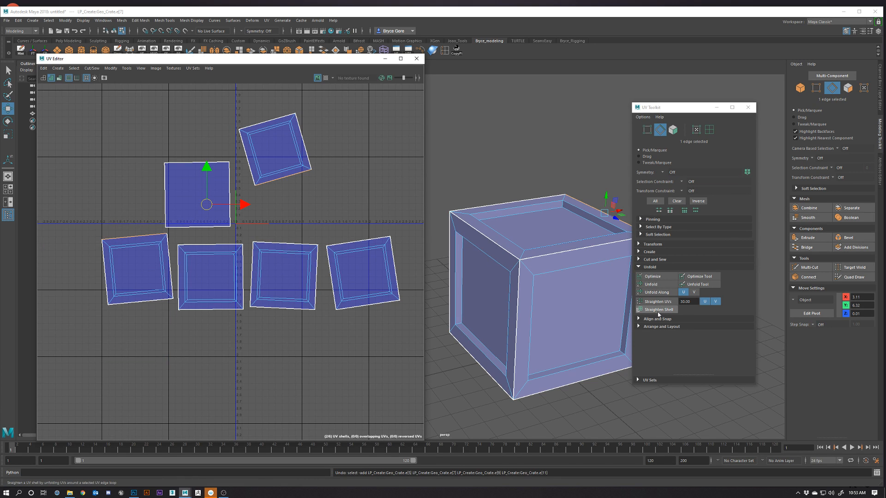
Step: Select the whole first shell of the lower row and square it up with Straighten UVs
{"action": "right_click_drag", "start_coordinate": [121, 266], "coordinate": [125, 286]}
{"action": "double_click", "coordinate": [133, 270]}
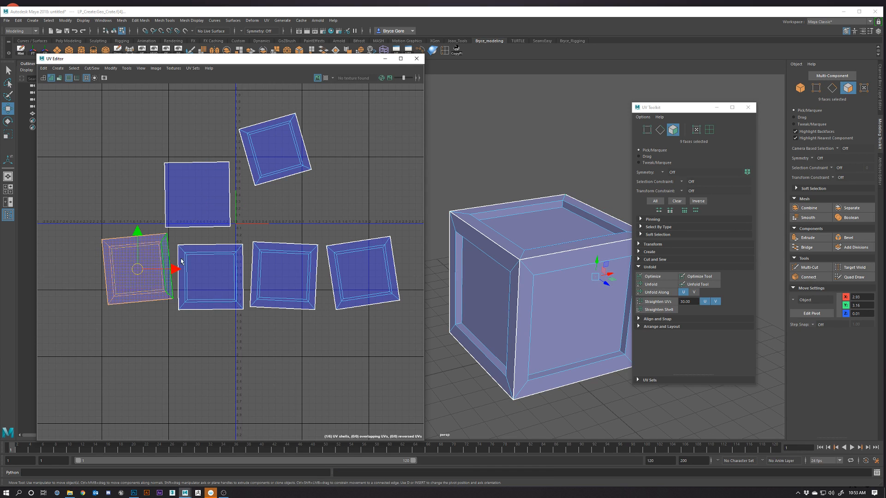
{"action": "left_click", "coordinate": [660, 308]}
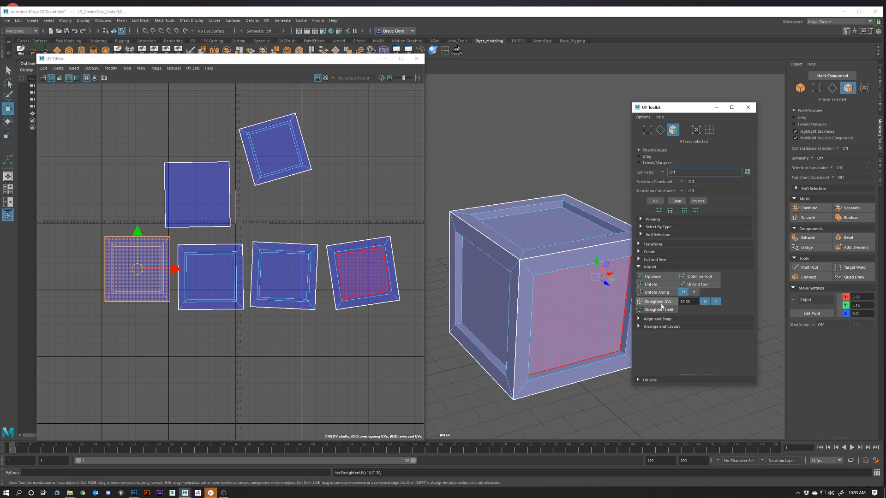
{"action": "left_click", "coordinate": [193, 352]}
Step: Square up the lower row's second and third shells one at a time with Straighten UVs
{"action": "scroll", "coordinate": [143, 295], "scroll_direction": "up", "scroll_amount": 2}
{"action": "scroll", "coordinate": [143, 299], "scroll_direction": "up", "scroll_amount": 1}
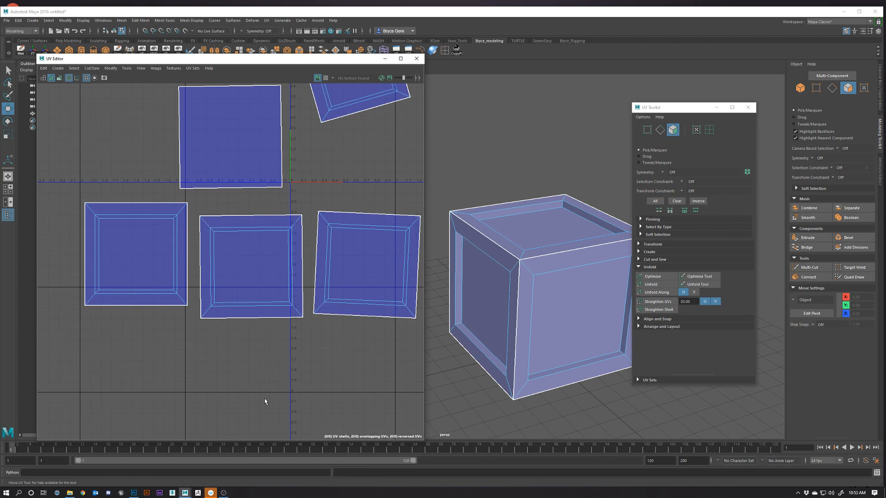
{"action": "double_click", "coordinate": [270, 289]}
{"action": "left_click", "coordinate": [657, 301]}
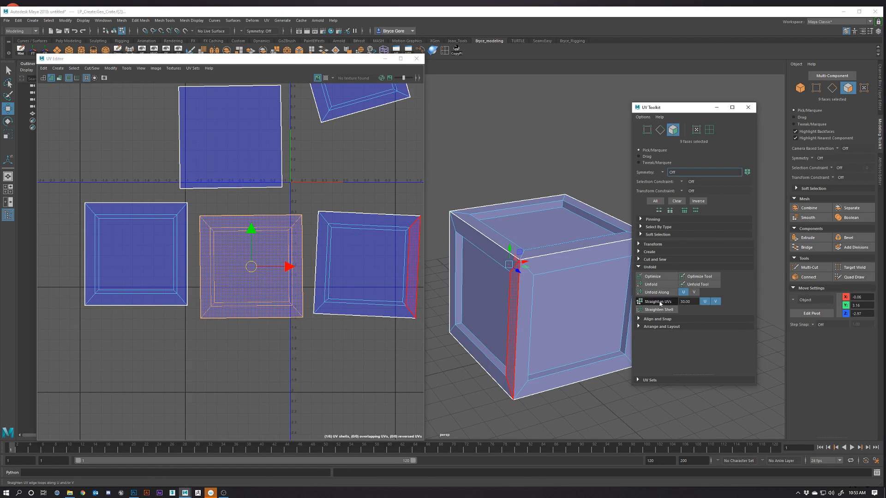
{"action": "middle_click_drag", "start_coordinate": [335, 370], "coordinate": [255, 395], "text": "alt"}
{"action": "double_click", "coordinate": [279, 297]}
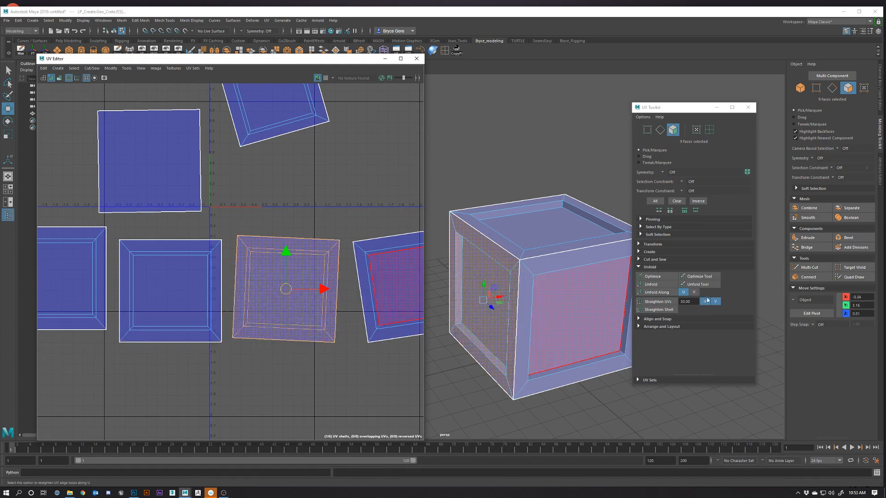
Step: Try Straighten UVs on the lower row's tilted fourth shell and undo the result
{"action": "middle_click_drag", "start_coordinate": [341, 368], "coordinate": [245, 361], "text": "alt"}
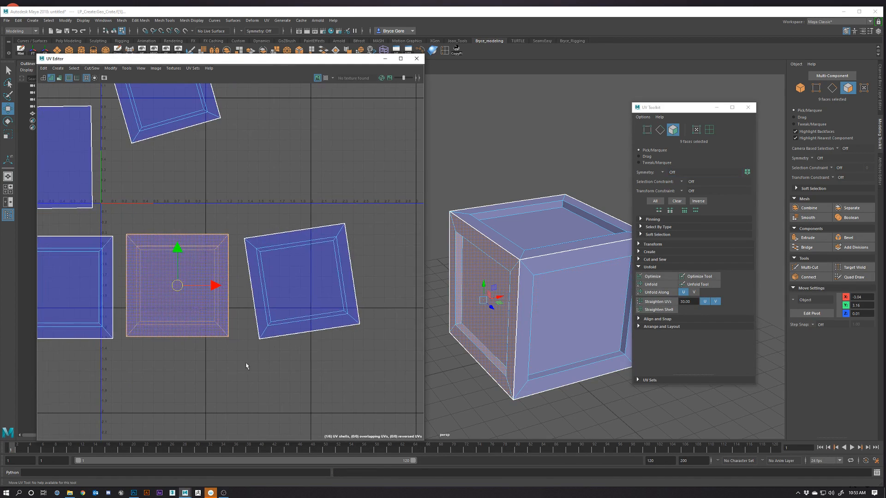
{"action": "double_click", "coordinate": [300, 285]}
{"action": "left_click", "coordinate": [656, 302]}
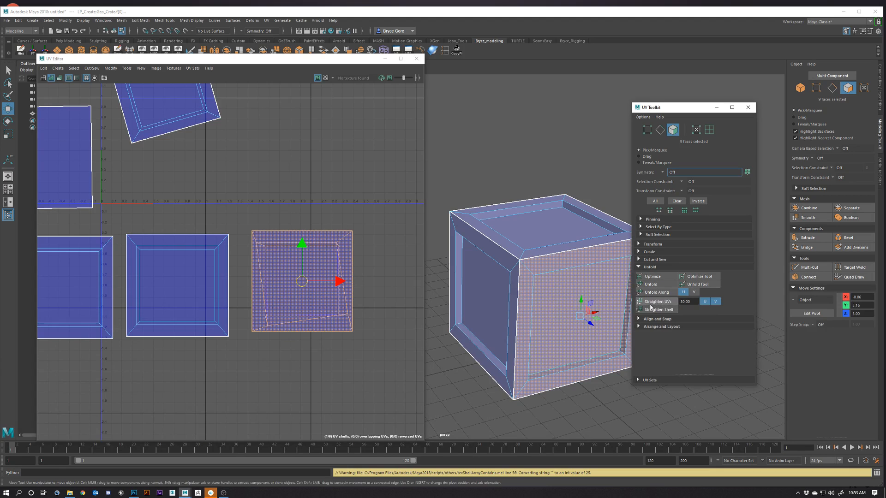
{"action": "left_click", "coordinate": [268, 416]}
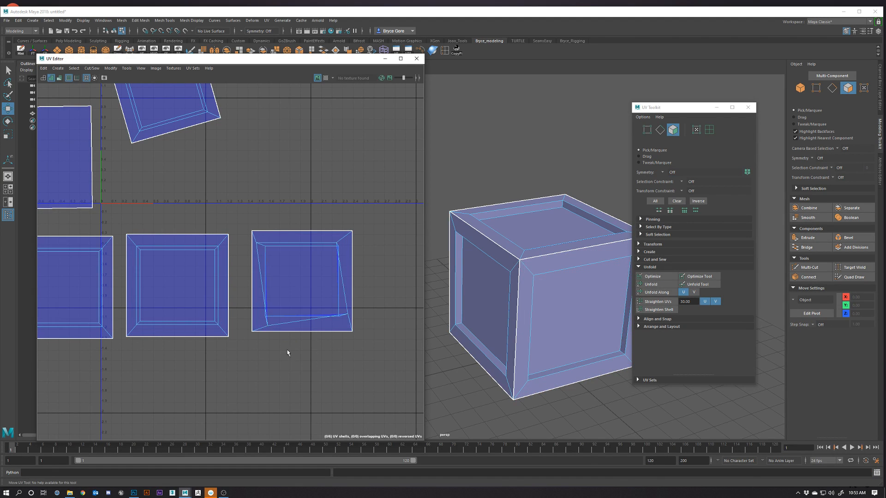
{"action": "scroll", "coordinate": [286, 352], "scroll_direction": "down", "scroll_amount": 3}
{"action": "left_click", "coordinate": [294, 316]}
{"action": "key", "text": "ctrl+z"}
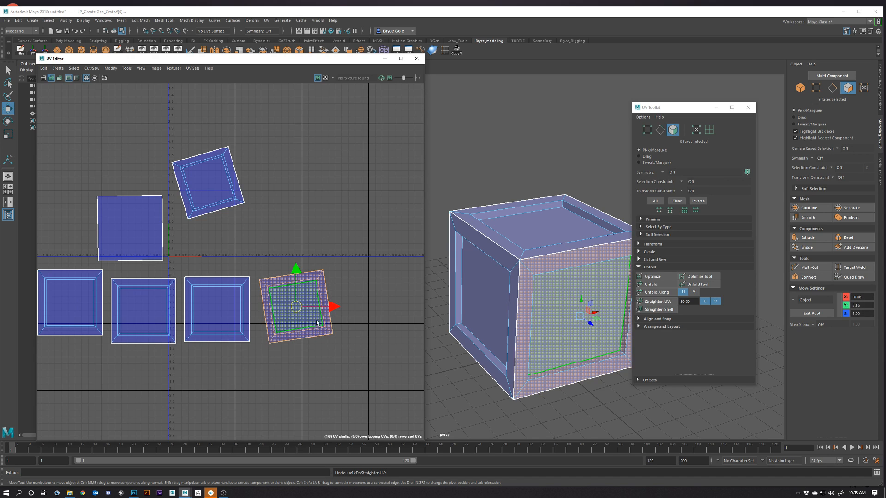
Step: Rotate the lower row's fourth shell until it is nearly level and square it up with Straighten UVs
{"action": "key", "text": "r"}
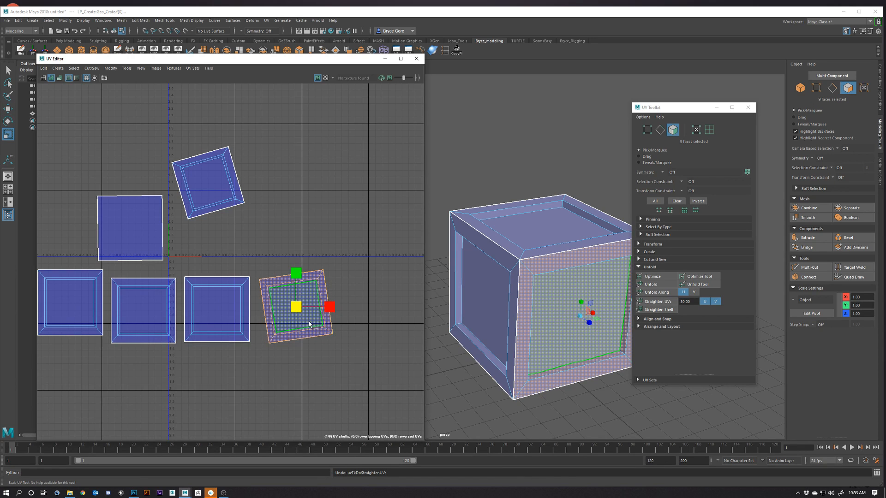
{"action": "scroll", "coordinate": [309, 325], "scroll_direction": "up", "scroll_amount": 2}
{"action": "key", "text": "e"}
{"action": "key", "text": "r"}
{"action": "key", "text": "e"}
{"action": "left_click_drag", "start_coordinate": [313, 286], "coordinate": [316, 283]}
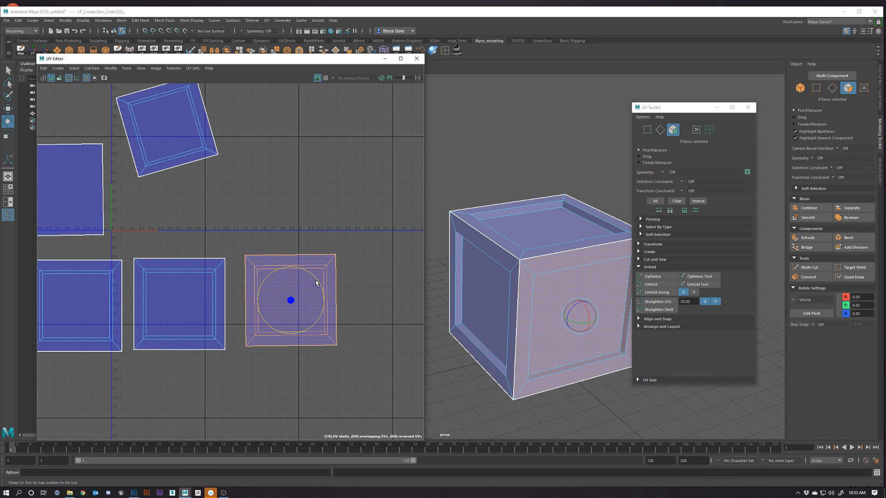
{"action": "left_click", "coordinate": [371, 297]}
{"action": "left_click", "coordinate": [289, 303]}
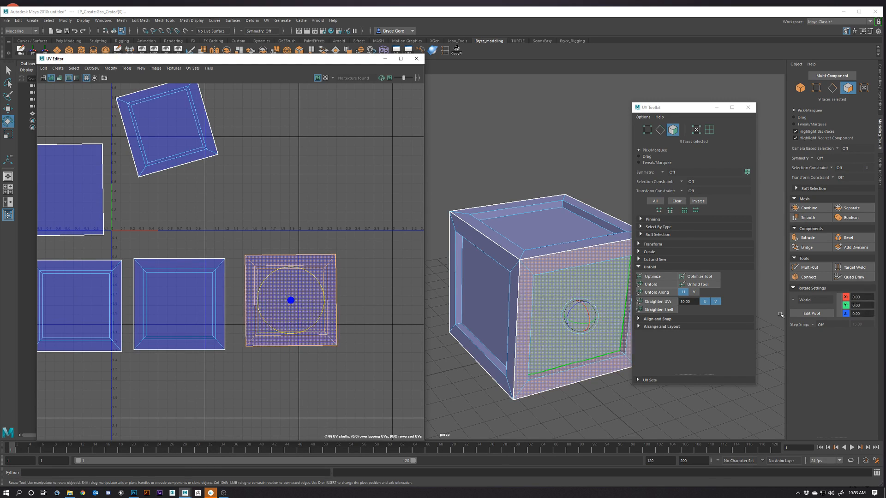
{"action": "left_click", "coordinate": [664, 303]}
{"action": "left_click", "coordinate": [279, 394]}
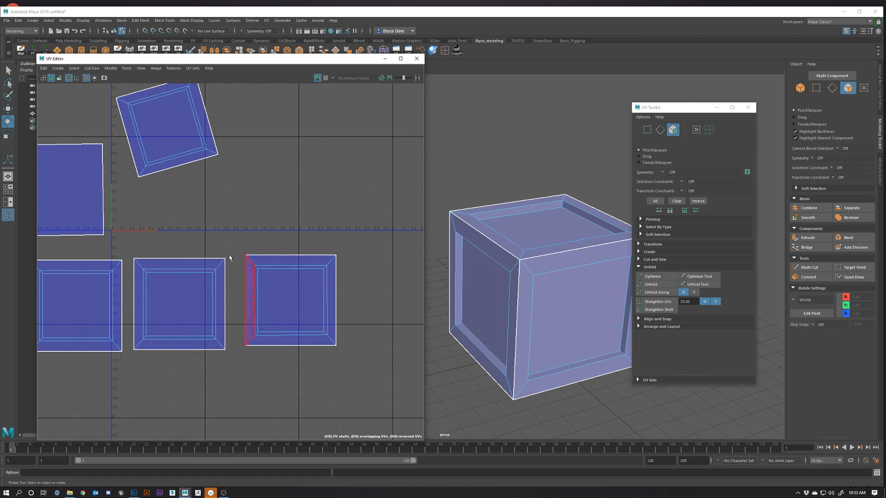
Step: Try Straighten UVs on the tilted upper shell that belongs to the crate's top
{"action": "right_click_drag", "start_coordinate": [296, 338], "coordinate": [189, 328], "text": "alt"}
{"action": "middle_click_drag", "start_coordinate": [190, 328], "coordinate": [275, 337], "text": "alt"}
{"action": "middle_click_drag", "start_coordinate": [305, 249], "coordinate": [274, 255], "text": "alt"}
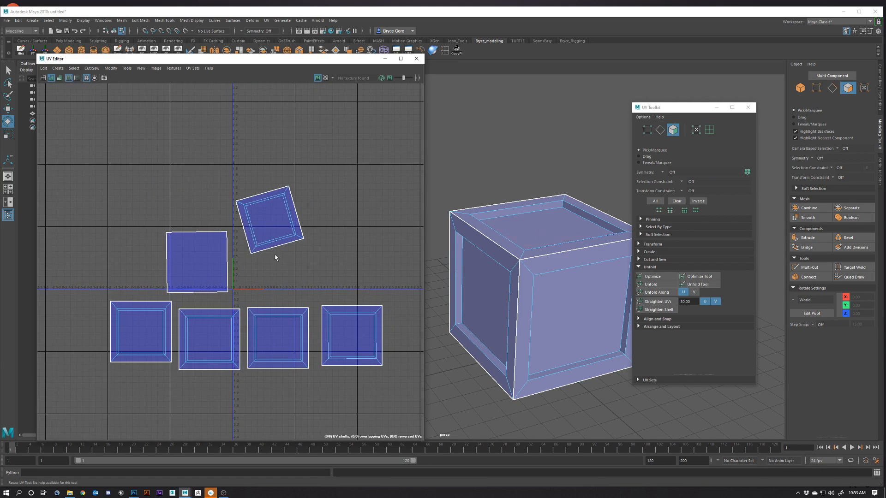
{"action": "double_click", "coordinate": [272, 220]}
{"action": "left_click", "coordinate": [659, 304]}
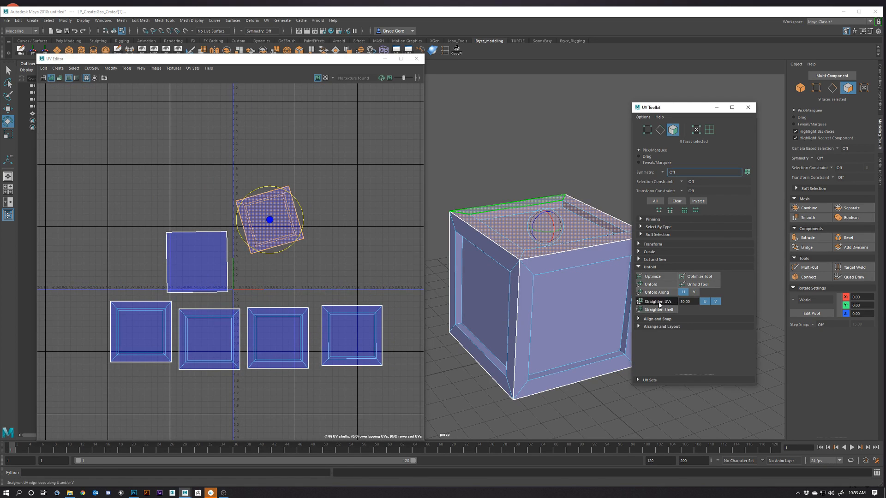
{"action": "left_click", "coordinate": [316, 273]}
{"action": "left_click", "coordinate": [267, 200]}
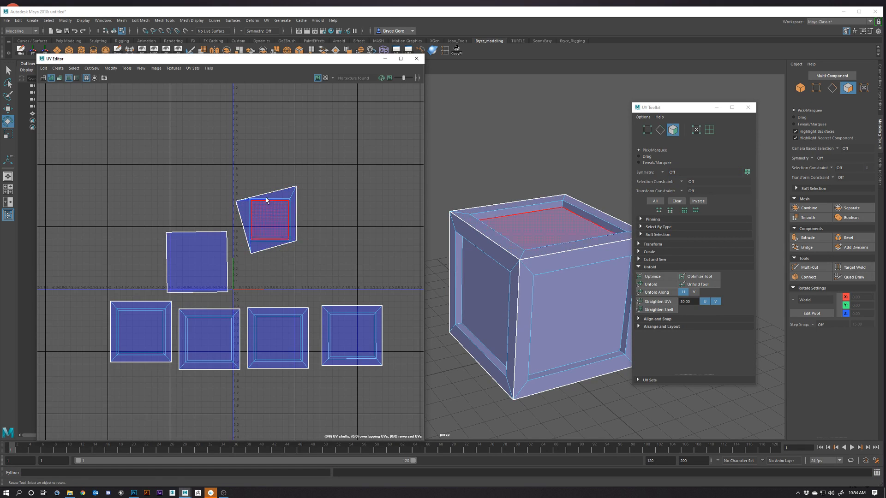
{"action": "scroll", "coordinate": [266, 200], "scroll_direction": "up", "scroll_amount": 3}
Step: Rotate the crate top's tilted shell until it is nearly level and square it up with Straighten UVs
{"action": "double_click", "coordinate": [301, 217]}
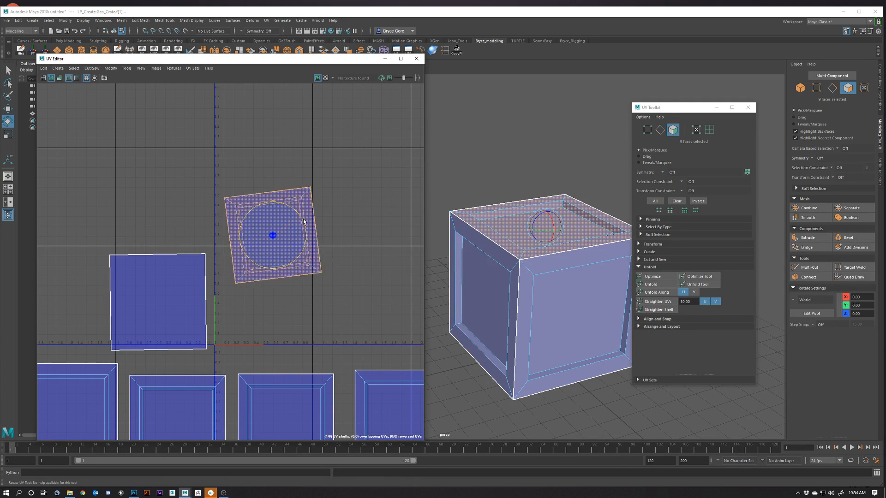
{"action": "left_click_drag", "start_coordinate": [304, 220], "coordinate": [305, 222]}
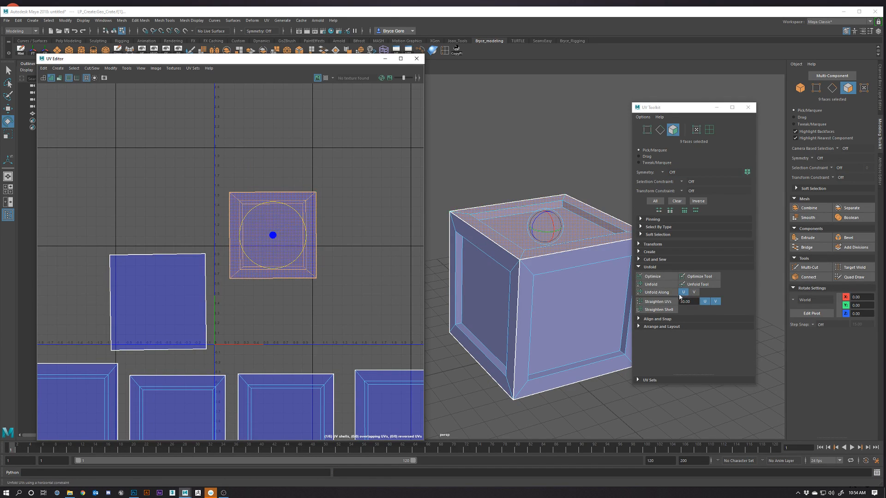
{"action": "left_click", "coordinate": [656, 302]}
Step: Select the plain square shell of the crate's bottom and square it up with Straighten UVs
{"action": "middle_click_drag", "start_coordinate": [172, 305], "coordinate": [213, 286], "text": "alt"}
{"action": "left_click", "coordinate": [212, 287]}
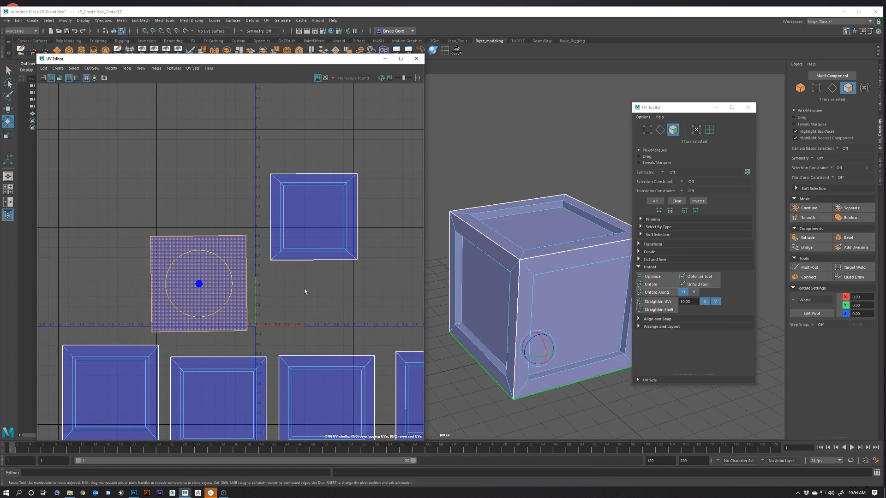
{"action": "left_click", "coordinate": [658, 302]}
{"action": "left_click", "coordinate": [309, 314]}
{"action": "scroll", "coordinate": [242, 290], "scroll_direction": "down", "scroll_amount": 3}
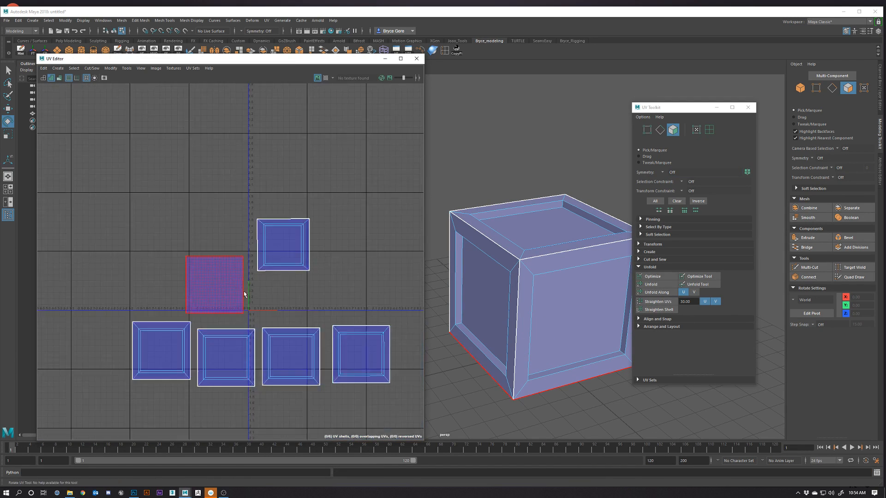
{"action": "scroll", "coordinate": [245, 294], "scroll_direction": "down", "scroll_amount": 2}
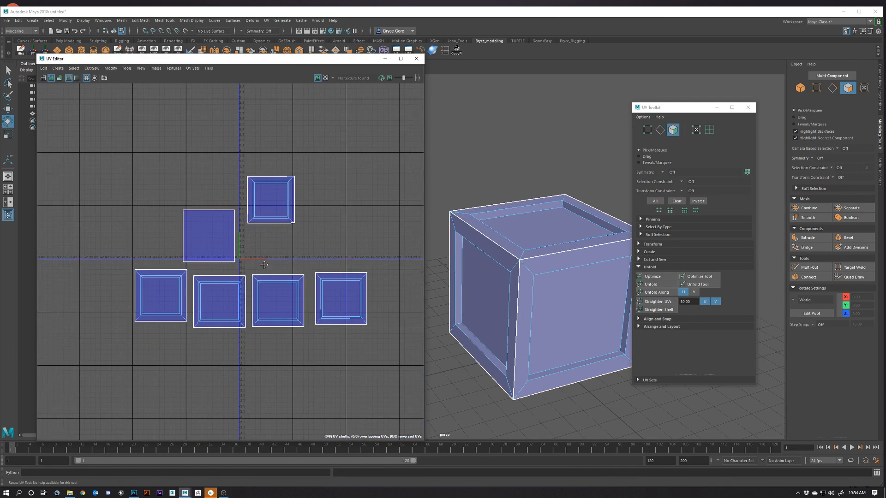
Step: Select the crate top's shell and move it onto the lower row's third shell to compare their sizes
{"action": "left_click", "coordinate": [213, 301]}
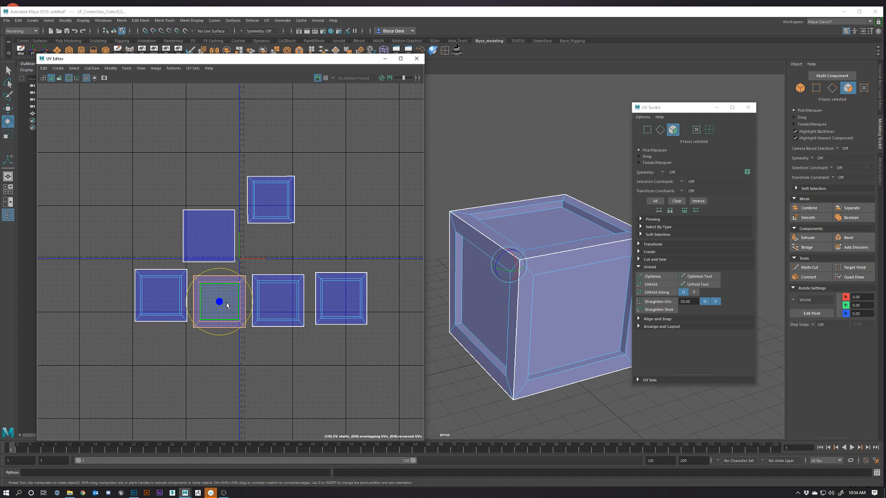
{"action": "scroll", "coordinate": [306, 314], "scroll_direction": "up", "scroll_amount": 2}
{"action": "left_click", "coordinate": [278, 213]}
{"action": "left_click", "coordinate": [261, 170]}
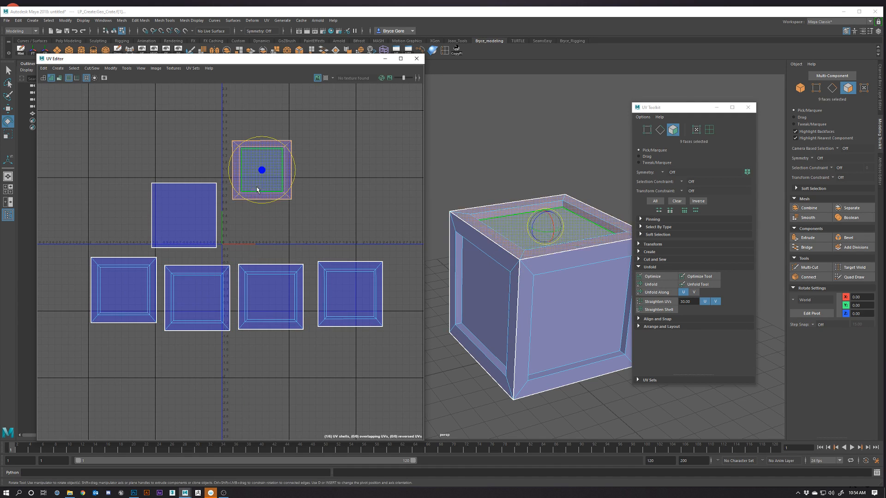
{"action": "key", "text": "w"}
{"action": "left_click_drag", "start_coordinate": [261, 171], "coordinate": [270, 296]}
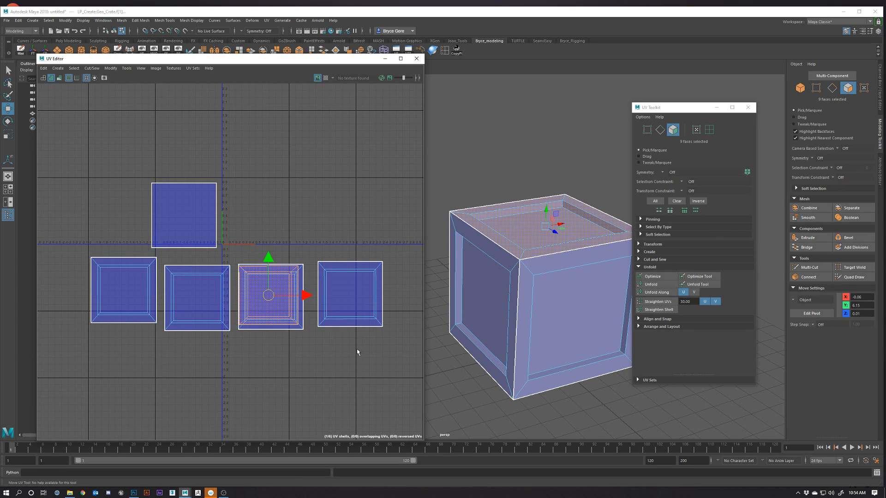
Step: Offset the two stacked shells diagonally so they only partly overlap, and reselect the crate top's shell
{"action": "scroll", "coordinate": [332, 362], "scroll_direction": "up", "scroll_amount": 2}
{"action": "left_click_drag", "start_coordinate": [253, 280], "coordinate": [271, 292]}
{"action": "left_click", "coordinate": [278, 290]}
{"action": "left_click", "coordinate": [233, 215]}
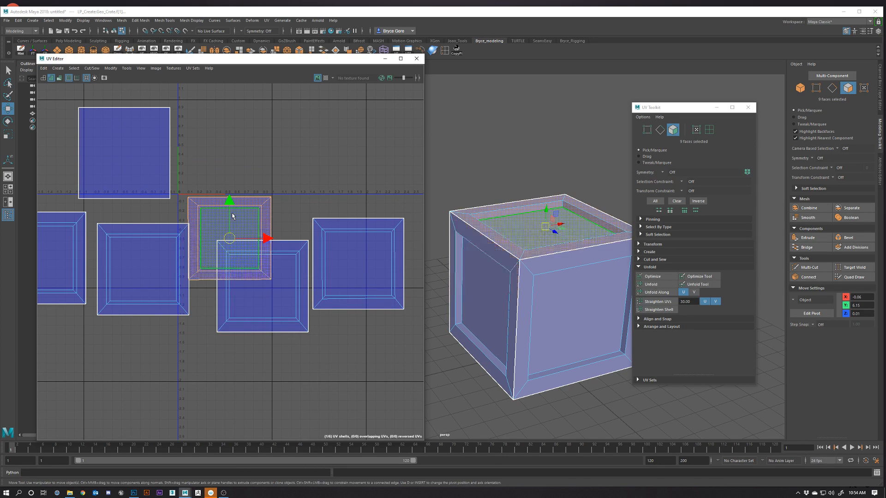
{"action": "left_click", "coordinate": [291, 192]}
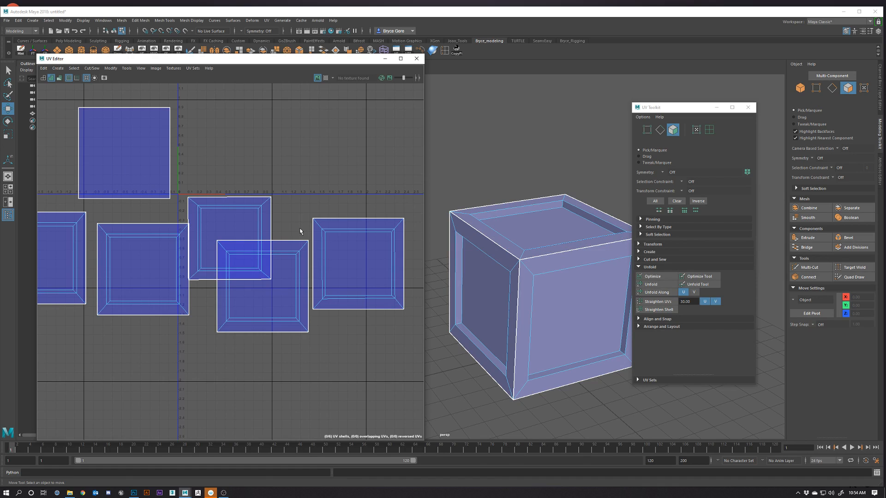
{"action": "left_click", "coordinate": [231, 234]}
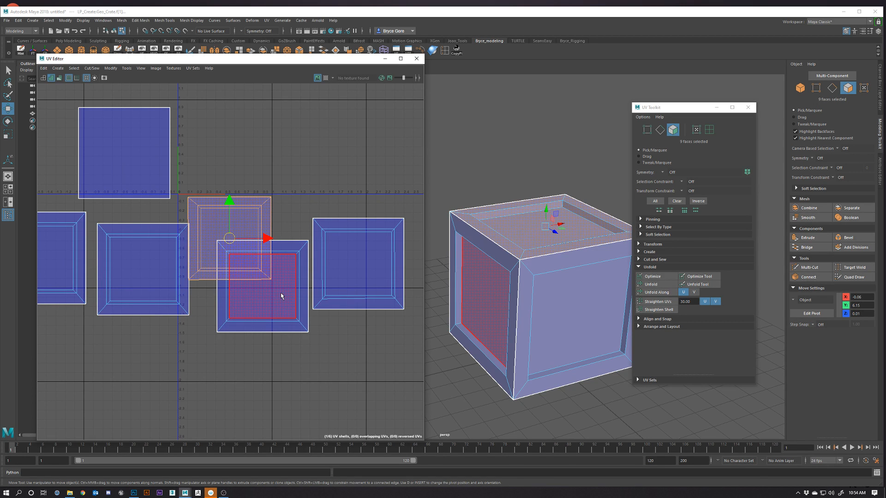
{"action": "scroll", "coordinate": [284, 301], "scroll_direction": "up", "scroll_amount": 1}
{"action": "scroll", "coordinate": [284, 301], "scroll_direction": "down", "scroll_amount": 1}
{"action": "middle_click_drag", "start_coordinate": [248, 303], "coordinate": [268, 316], "text": "alt"}
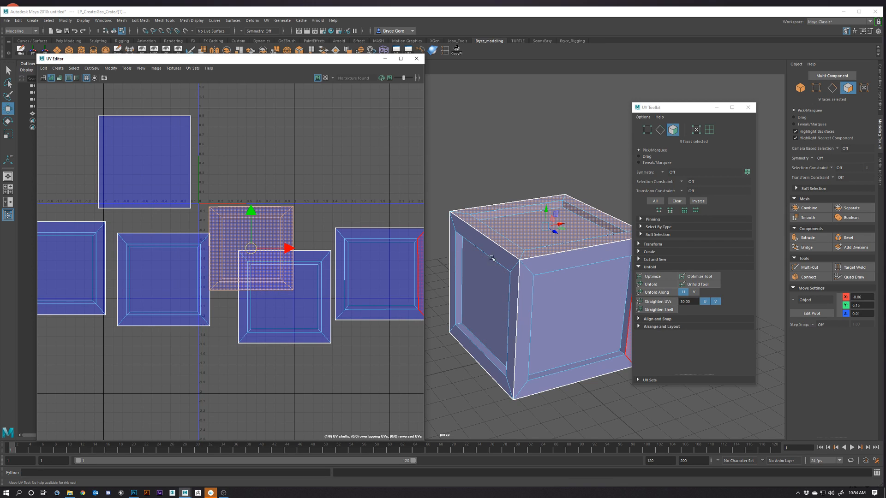
Step: Select in turn the side and top frame faces that share the crate's upper edge to compare their UV sizes
{"action": "left_click", "coordinate": [512, 243]}
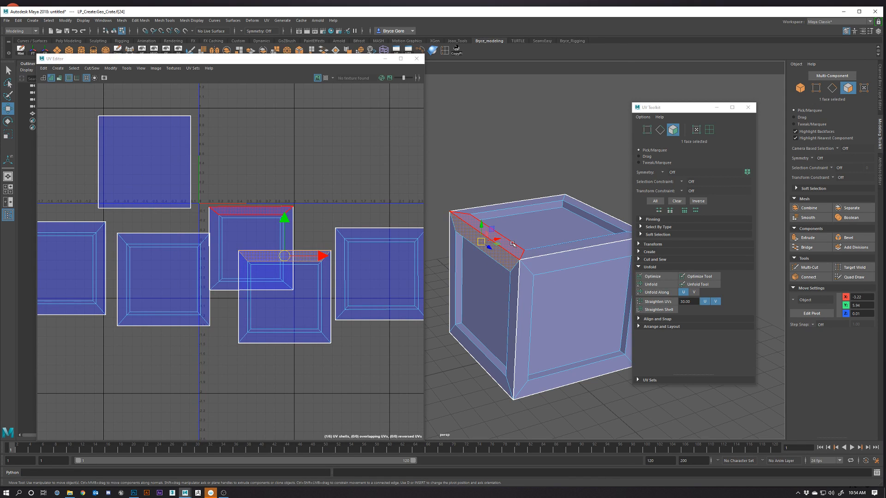
{"action": "left_click", "coordinate": [512, 244]}
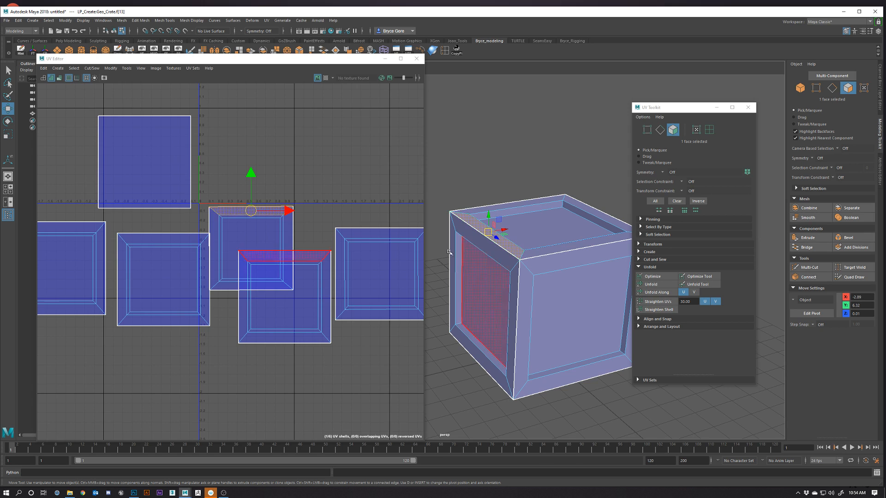
{"action": "left_click", "coordinate": [273, 213]}
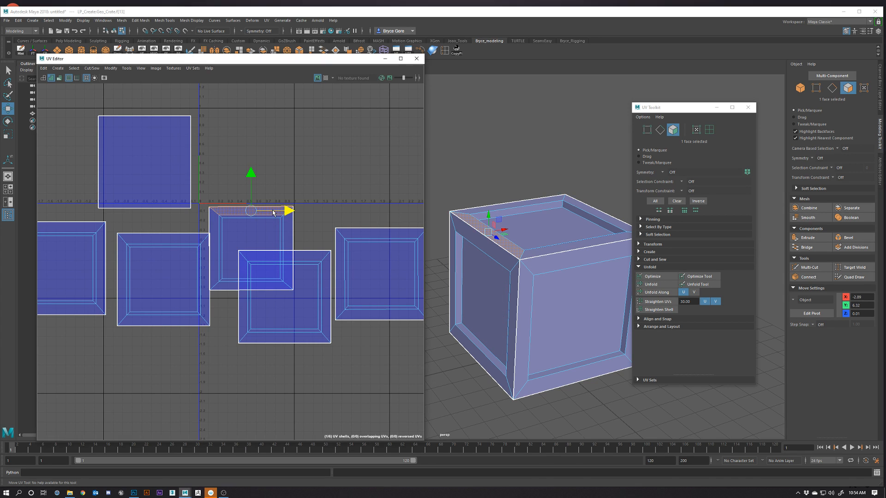
Step: Expand the Transform settings of the UV Toolkit and get the texel density of the crate bottom's plain square shell
{"action": "left_click", "coordinate": [303, 255]}
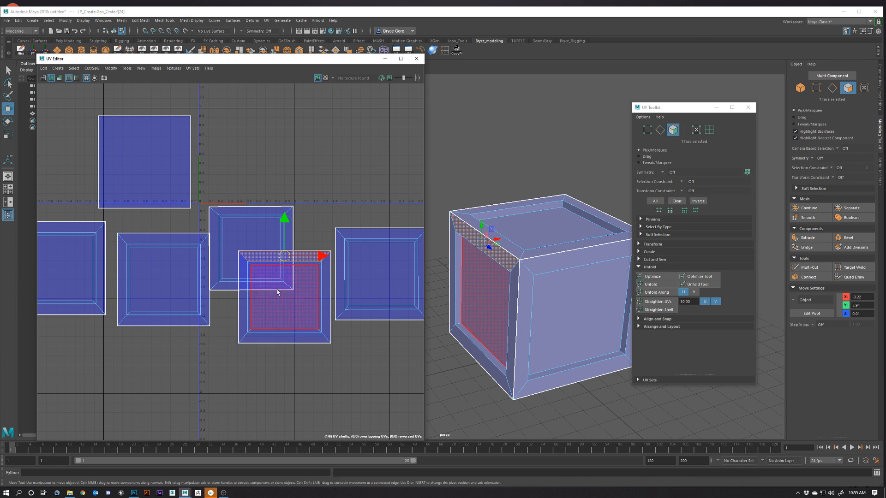
{"action": "scroll", "coordinate": [286, 278], "scroll_direction": "down", "scroll_amount": 3}
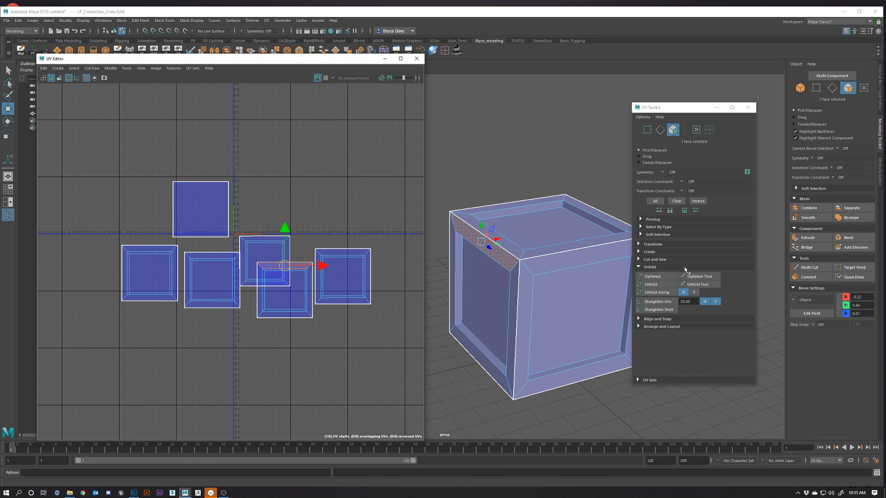
{"action": "left_click", "coordinate": [640, 244]}
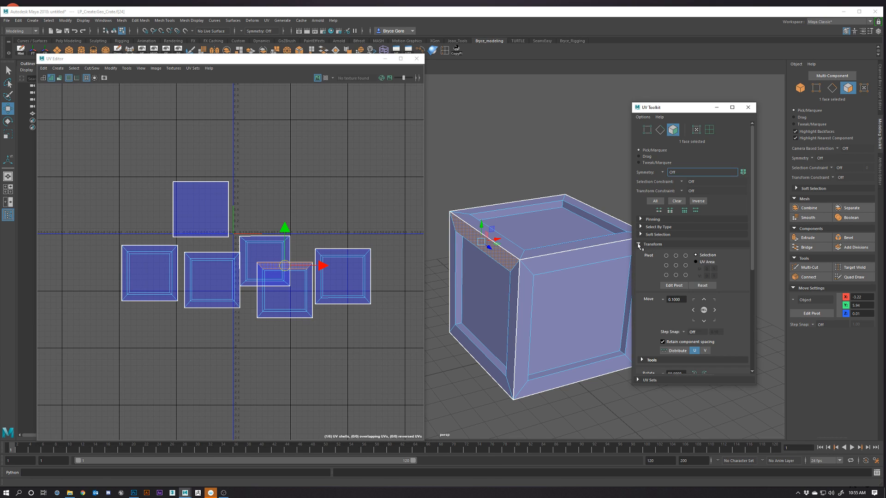
{"action": "scroll", "coordinate": [663, 213], "scroll_direction": "down", "scroll_amount": 3}
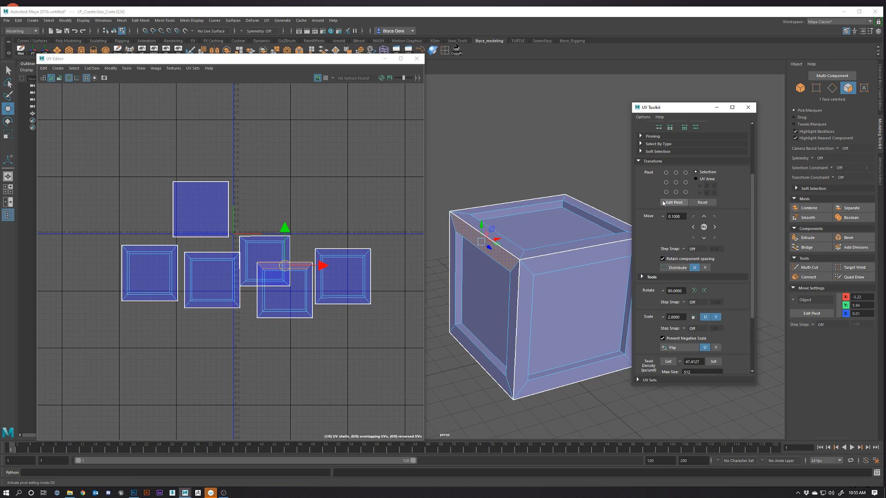
{"action": "scroll", "coordinate": [665, 203], "scroll_direction": "down", "scroll_amount": 1}
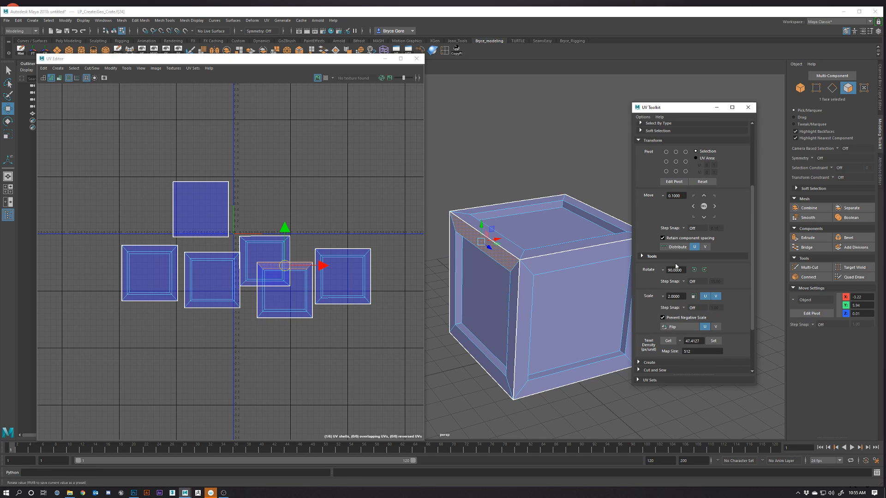
{"action": "scroll", "coordinate": [664, 325], "scroll_direction": "down", "scroll_amount": 2}
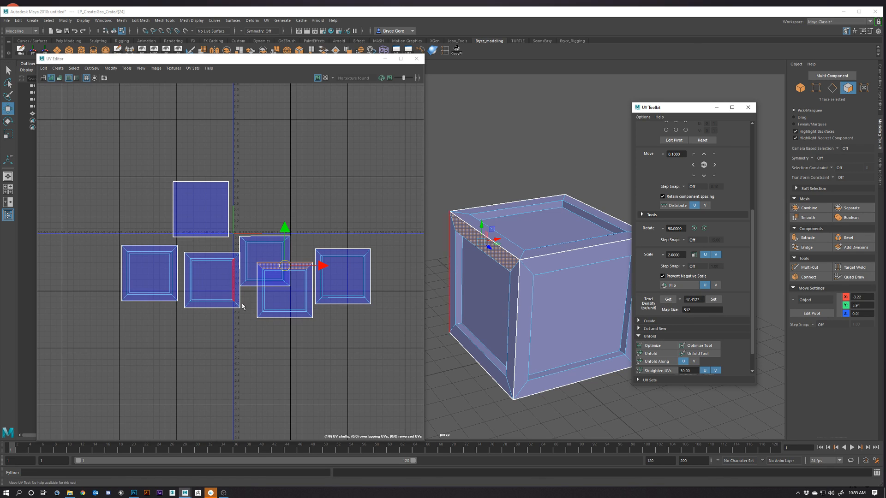
{"action": "left_click", "coordinate": [203, 209]}
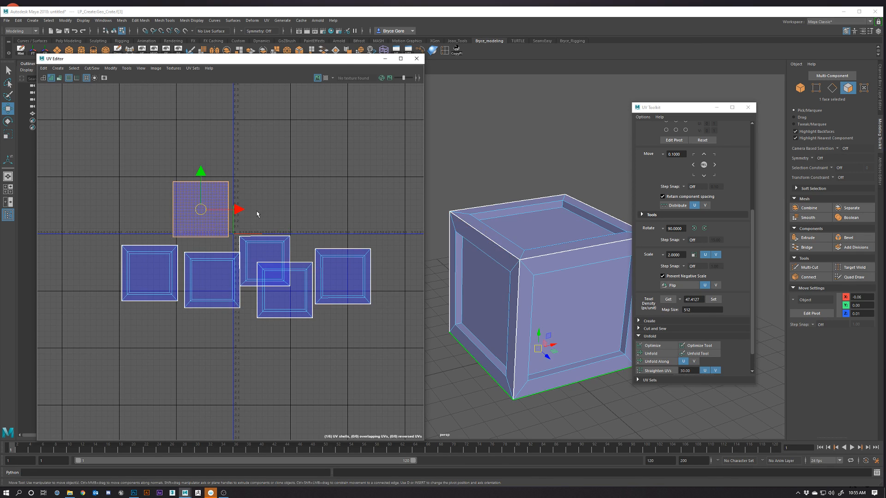
{"action": "left_click", "coordinate": [668, 300]}
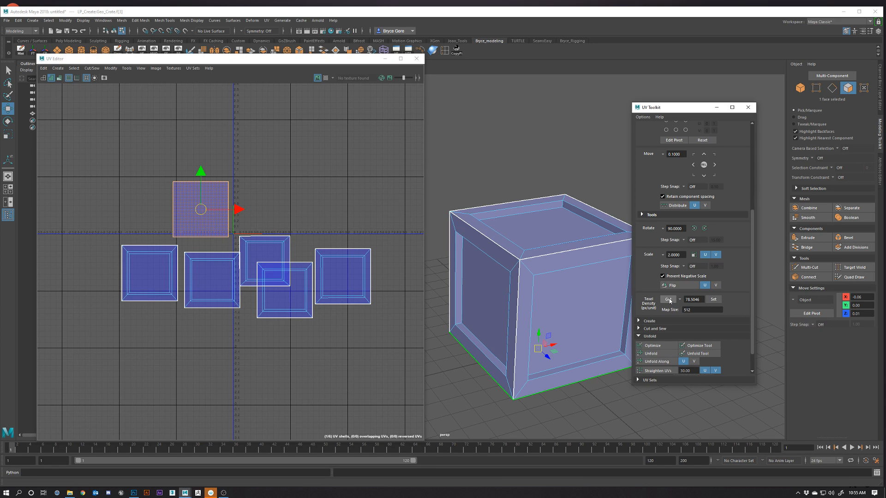
Step: Select all the crate's shells and apply the bottom shell's texel density of 78.5046 at map size 512
{"action": "double_click", "coordinate": [701, 300]}
{"action": "left_click", "coordinate": [281, 337]}
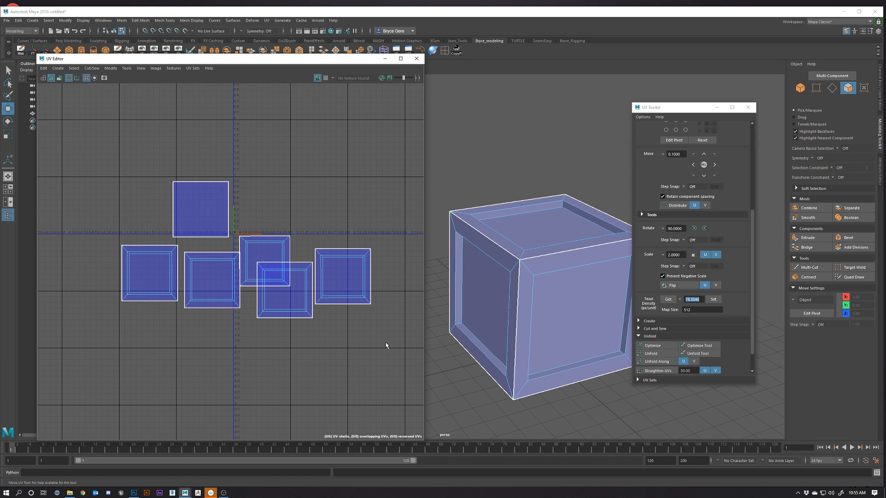
{"action": "left_click_drag", "start_coordinate": [386, 343], "coordinate": [125, 164]}
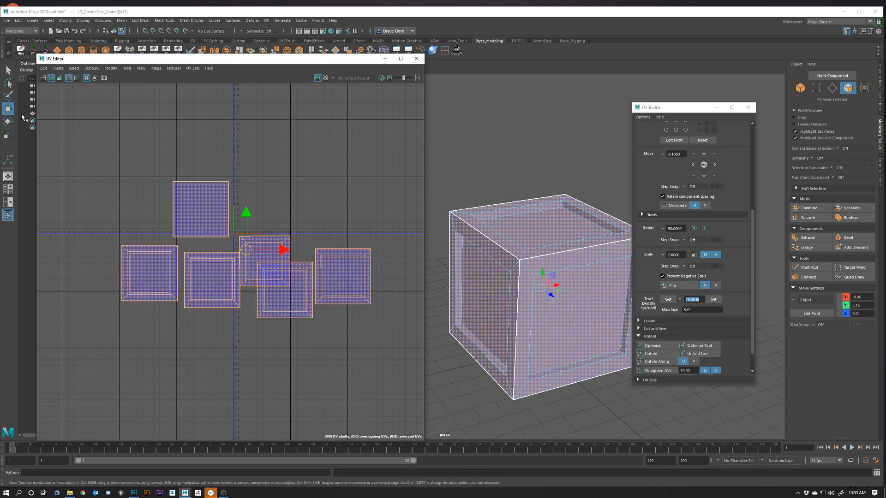
{"action": "left_click", "coordinate": [714, 300]}
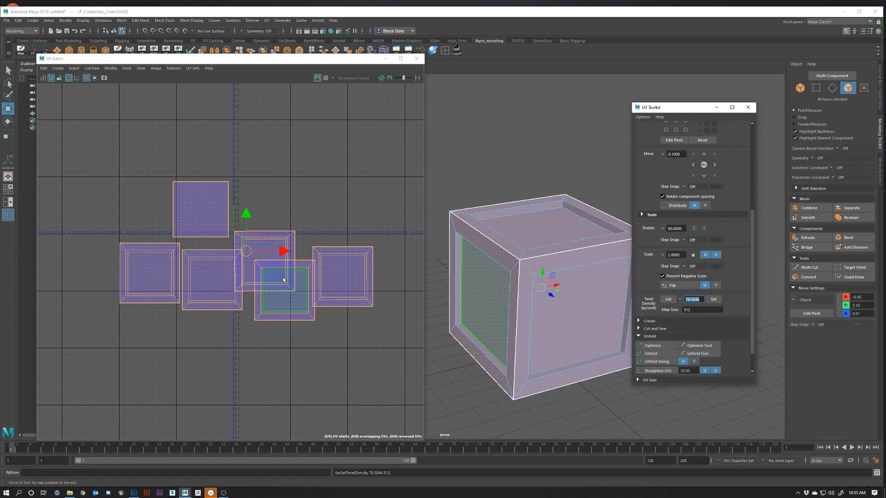
Step: Move the plain square shell of the crate's bottom slightly upward in UV space and clear the selection
{"action": "left_click", "coordinate": [214, 202]}
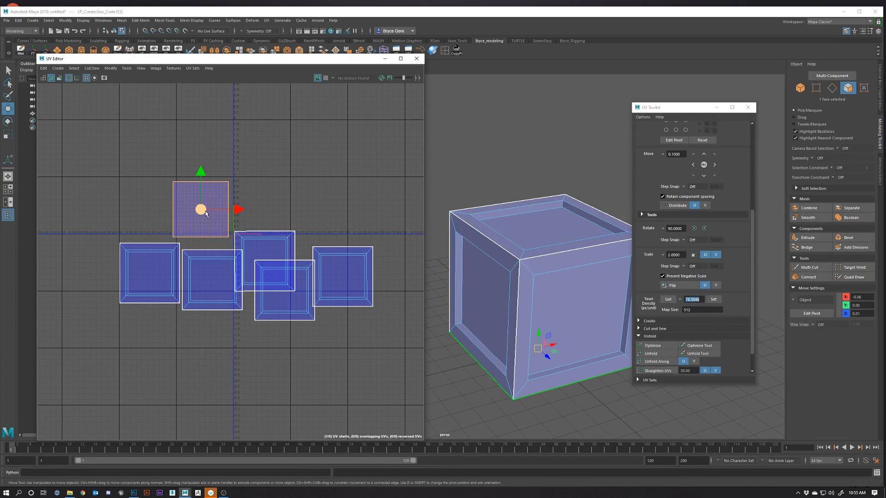
{"action": "mouse_move", "coordinate": [202, 216]}
{"action": "left_mouse_down"}
{"action": "mouse_move", "coordinate": [206, 199]}
{"action": "mouse_move", "coordinate": [197, 211]}
{"action": "mouse_move", "coordinate": [202, 206]}
{"action": "left_mouse_up"}
{"action": "left_click", "coordinate": [336, 340]}
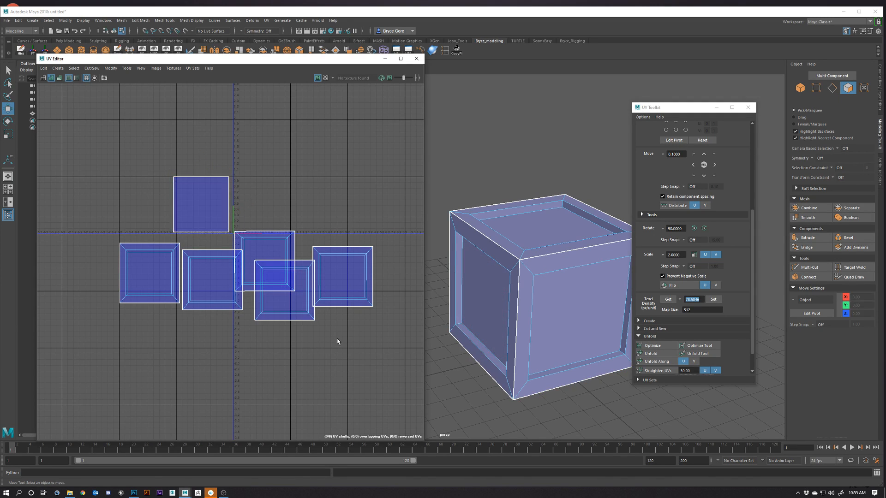
Step: Set the texel density of all the crate's shells to 50 at map size 512
{"action": "left_click", "coordinate": [702, 300]}
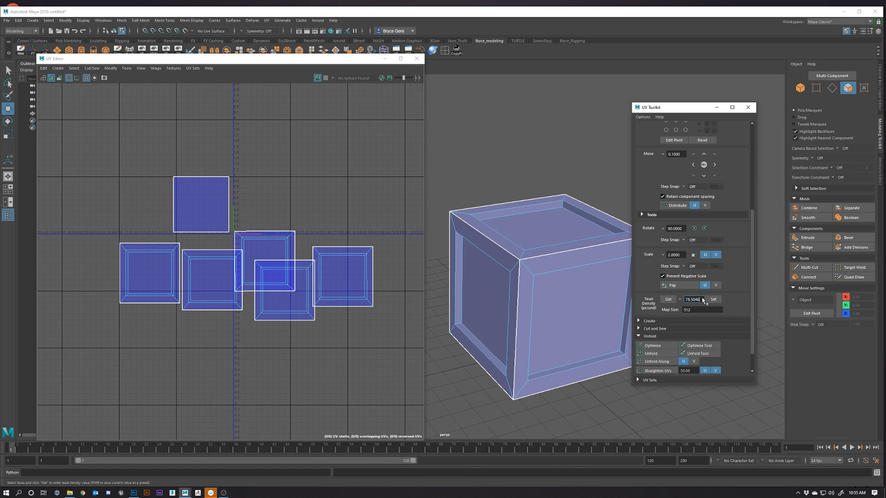
{"action": "key", "text": "ctrl+a"}
{"action": "type", "text": "5"}
{"action": "left_click", "coordinate": [238, 362]}
{"action": "left_click_drag", "start_coordinate": [384, 350], "coordinate": [85, 138]}
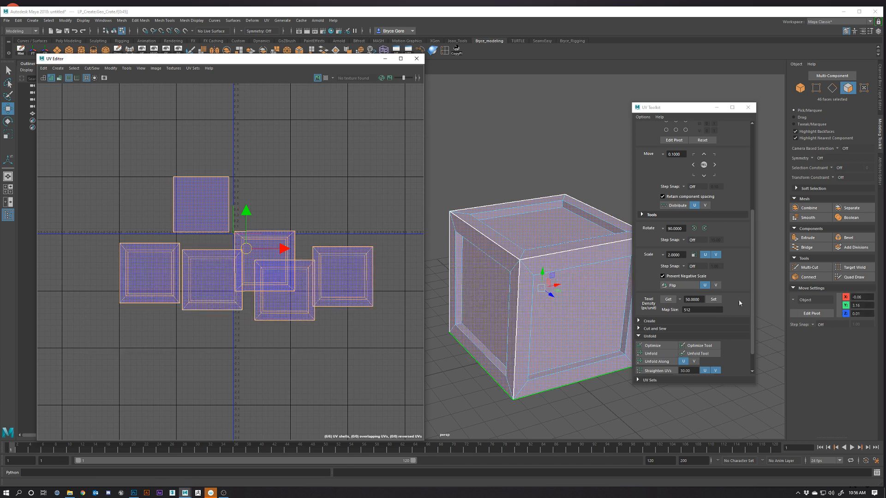
{"action": "left_click", "coordinate": [714, 299]}
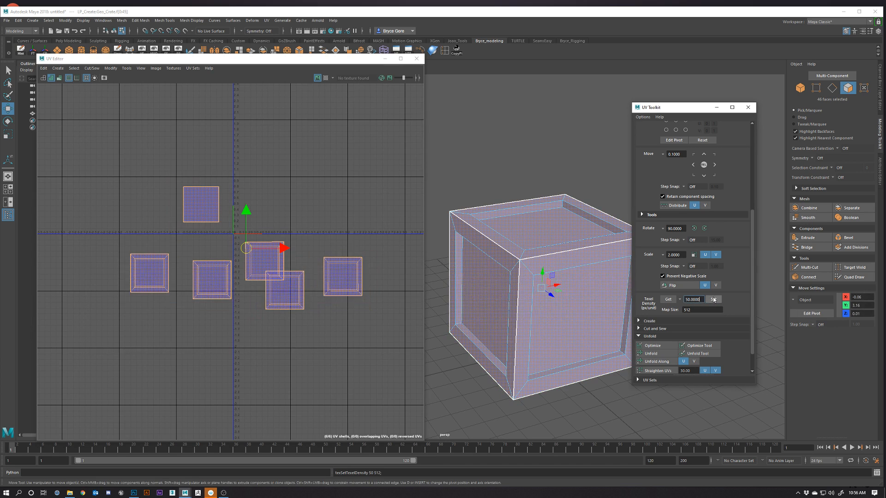
{"action": "left_click", "coordinate": [333, 357]}
Step: Try scaling all the crate's shells down together to compare their relative sizes
{"action": "scroll", "coordinate": [332, 323], "scroll_direction": "up", "scroll_amount": 3}
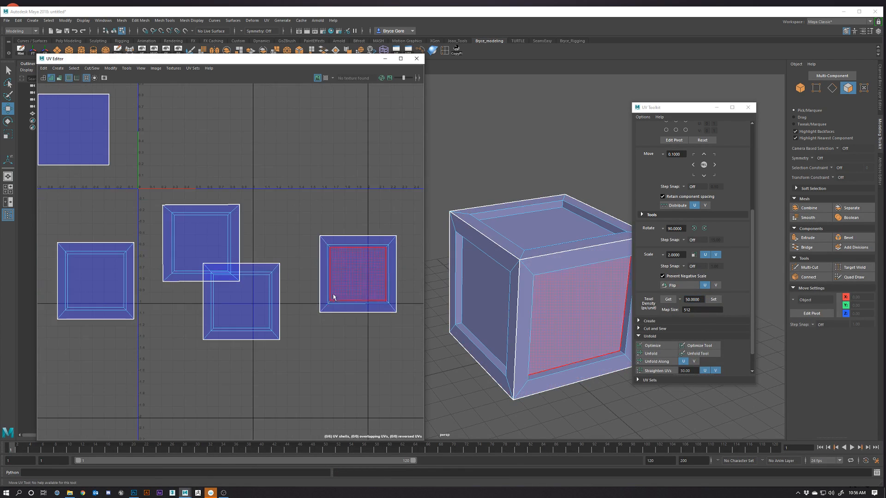
{"action": "scroll", "coordinate": [278, 301], "scroll_direction": "down", "scroll_amount": 1}
{"action": "left_click_drag", "start_coordinate": [102, 166], "coordinate": [450, 380]}
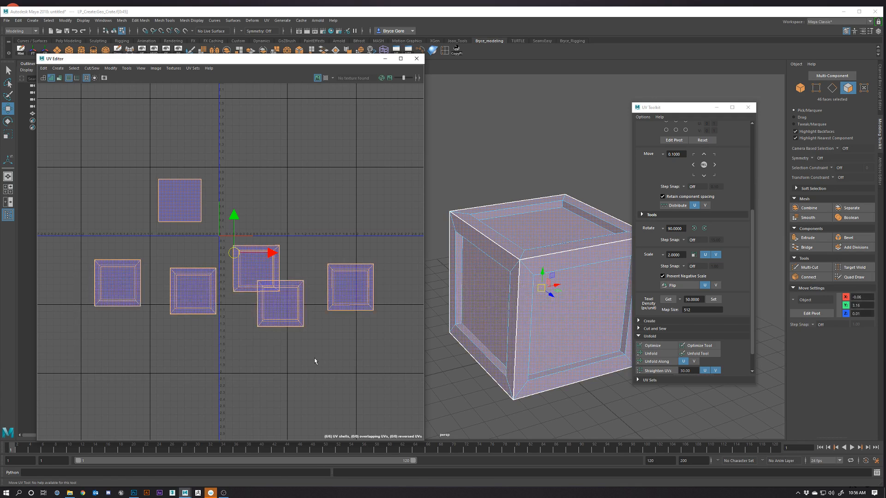
{"action": "key", "text": "r"}
{"action": "left_click_drag", "start_coordinate": [238, 253], "coordinate": [269, 303]}
{"action": "scroll", "coordinate": [269, 303], "scroll_direction": "up", "scroll_amount": 2}
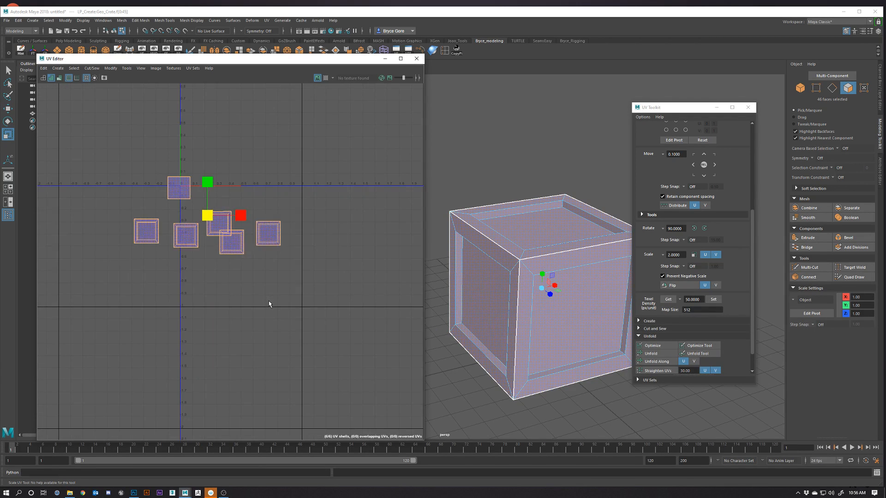
{"action": "scroll", "coordinate": [269, 303], "scroll_direction": "up", "scroll_amount": 4}
{"action": "scroll", "coordinate": [319, 343], "scroll_direction": "down", "scroll_amount": 3}
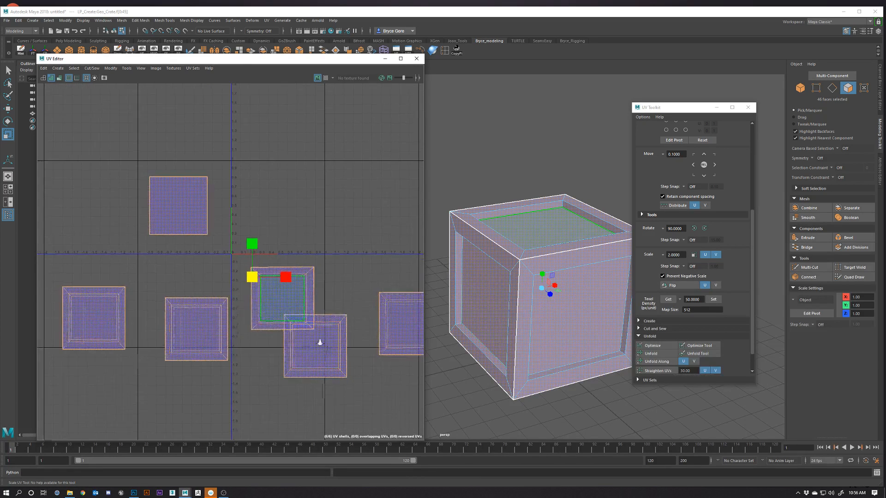
{"action": "middle_click_drag", "start_coordinate": [325, 353], "coordinate": [290, 306], "text": "alt"}
{"action": "left_click", "coordinate": [330, 340]}
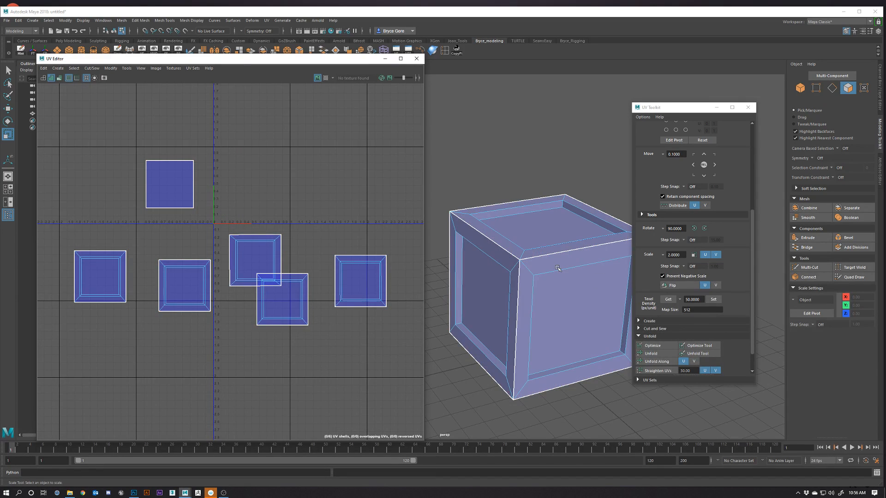
Step: Scale the crate's front shell up to about three times its size and move it clear of the neighbouring overlapped shell
{"action": "key", "text": "w"}
{"action": "left_click", "coordinate": [353, 282]}
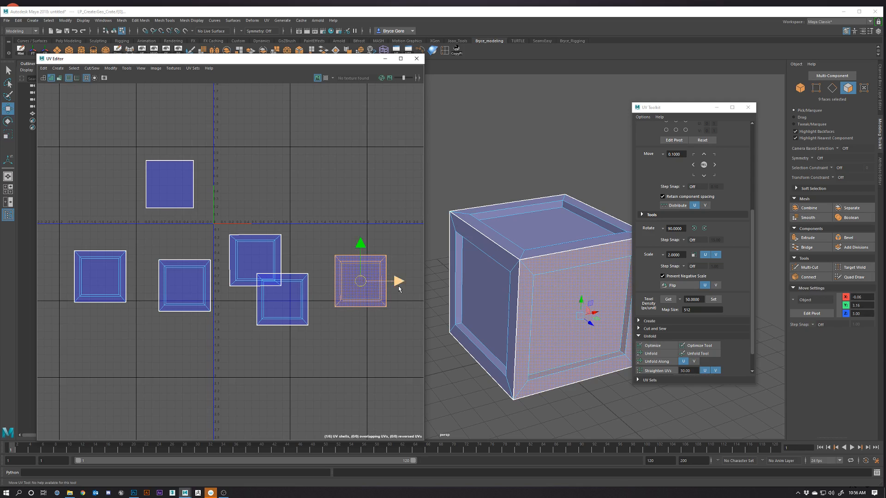
{"action": "key", "text": "r"}
{"action": "left_click_drag", "start_coordinate": [361, 281], "coordinate": [424, 4]}
{"action": "key", "text": "w"}
{"action": "left_click", "coordinate": [378, 248]}
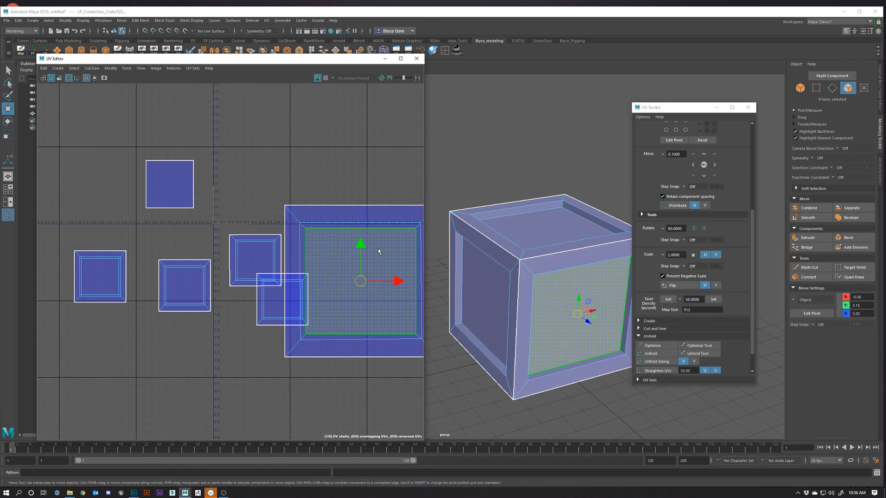
{"action": "double_click", "coordinate": [372, 225]}
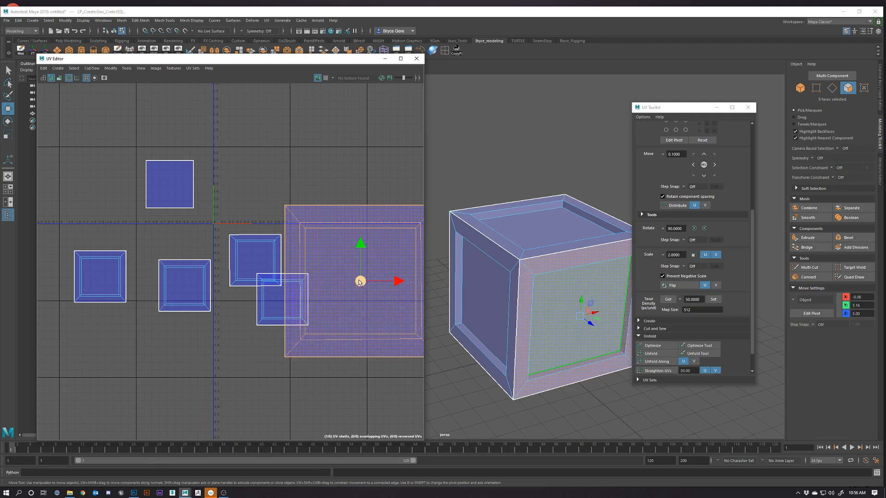
{"action": "left_click_drag", "start_coordinate": [360, 281], "coordinate": [380, 265]}
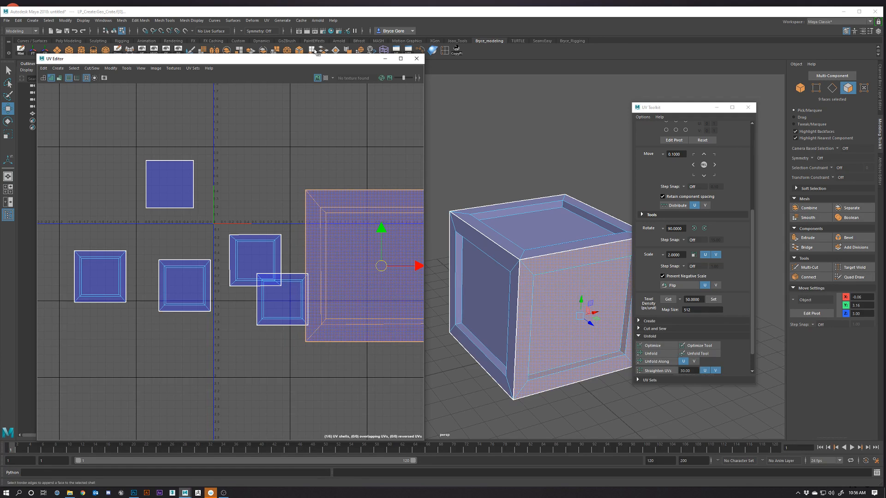
Step: Display the checker map and examine how the checker size differs between the crate's front, adjoining side and top
{"action": "left_click", "coordinate": [325, 78]}
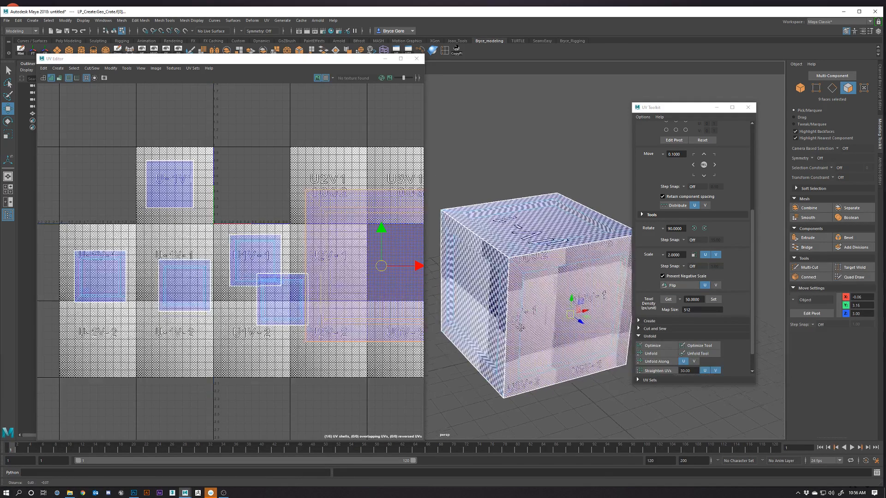
{"action": "mouse_move", "coordinate": [520, 328]}
{"action": "left_mouse_down", "text": "alt"}
{"action": "mouse_move", "coordinate": [502, 341]}
{"action": "mouse_move", "coordinate": [509, 325]}
{"action": "left_mouse_up", "text": "alt"}
{"action": "left_click", "coordinate": [563, 151]}
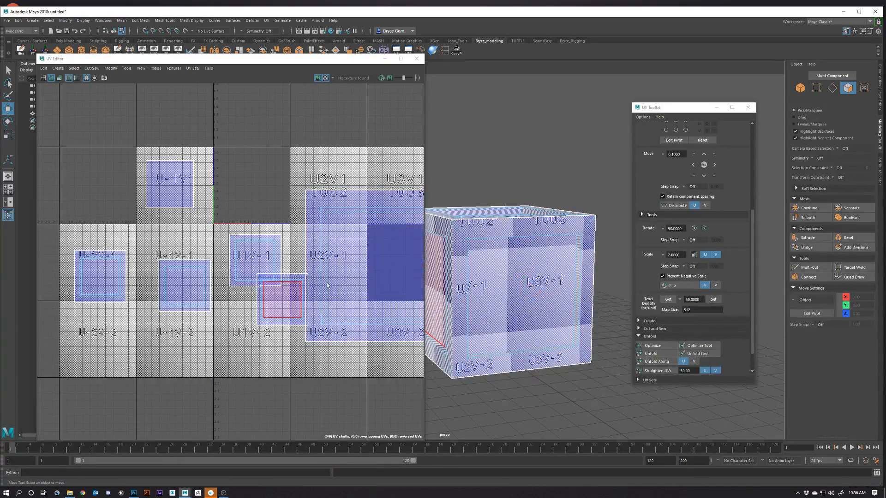
{"action": "scroll", "coordinate": [511, 284], "scroll_direction": "up", "scroll_amount": 2}
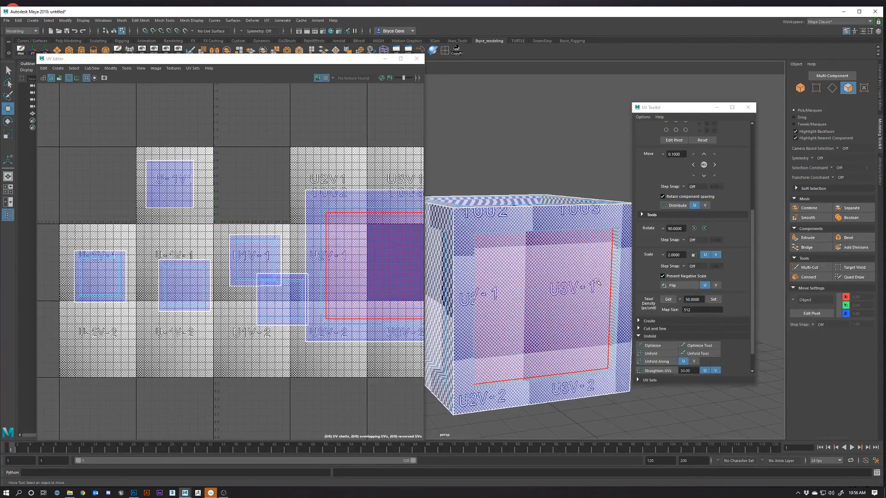
{"action": "scroll", "coordinate": [553, 293], "scroll_direction": "up", "scroll_amount": 3}
{"action": "left_click_drag", "start_coordinate": [553, 292], "coordinate": [522, 240], "text": "alt"}
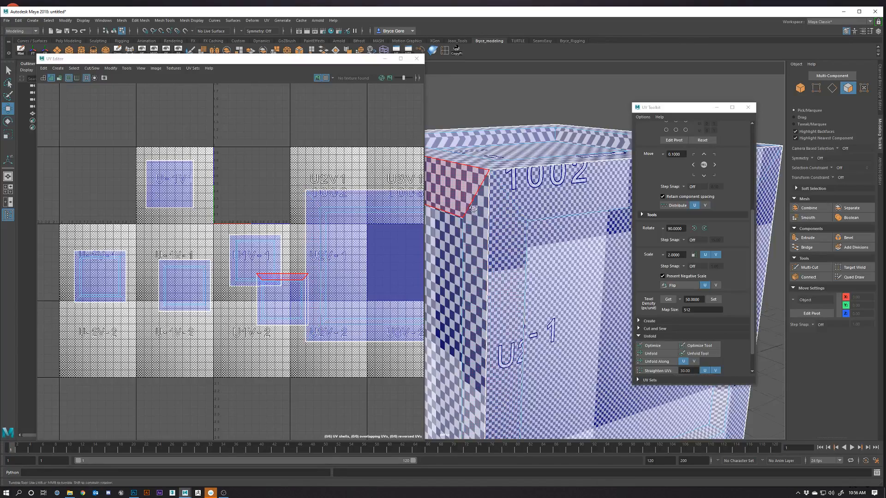
{"action": "mouse_move", "coordinate": [521, 235]}
{"action": "left_mouse_down", "text": "alt"}
{"action": "mouse_move", "coordinate": [506, 235]}
{"action": "mouse_move", "coordinate": [514, 236]}
{"action": "left_mouse_up", "text": "alt"}
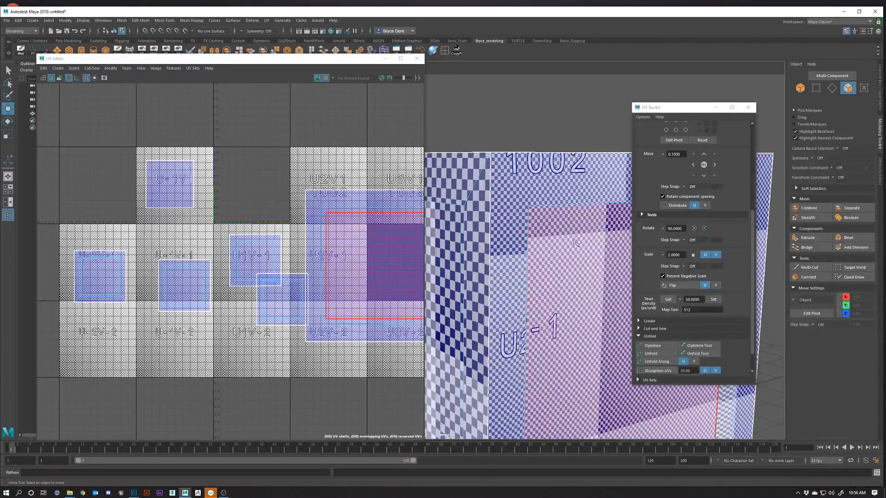
{"action": "left_click_drag", "start_coordinate": [538, 271], "coordinate": [526, 296], "text": "alt"}
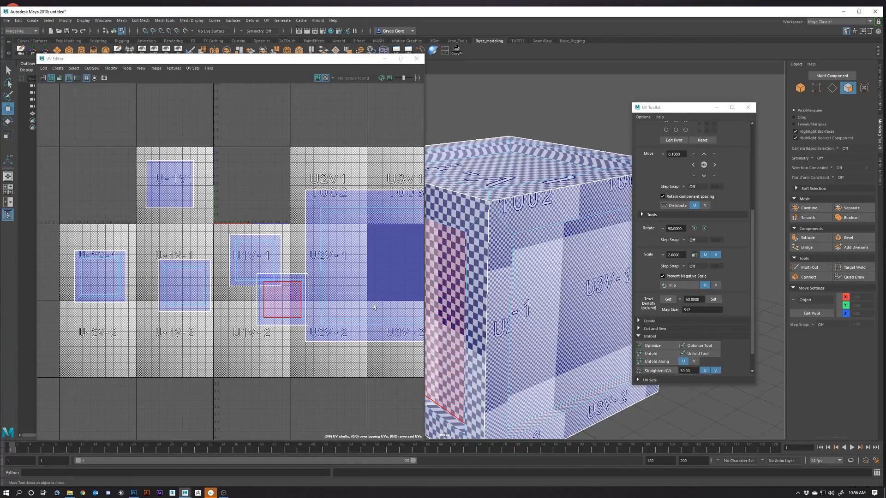
Step: Select all the shells and reapply the texel density of 50 to even out the enlarged front shell
{"action": "left_click", "coordinate": [352, 259]}
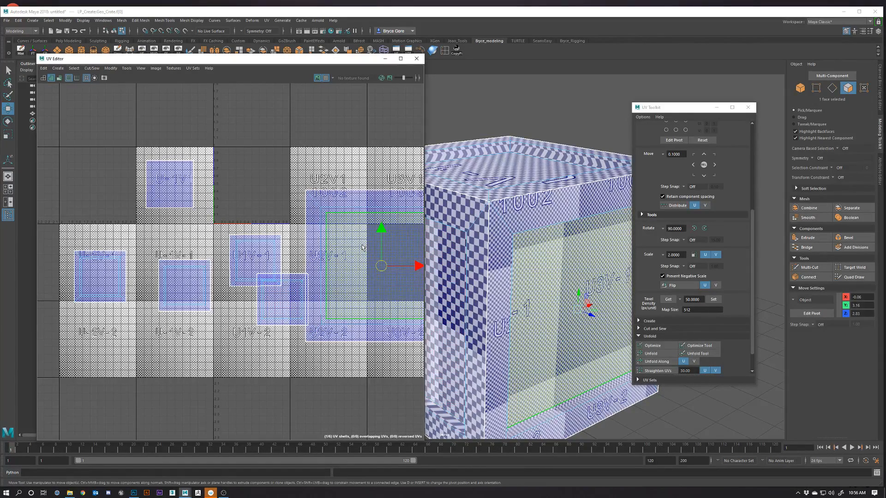
{"action": "scroll", "coordinate": [357, 253], "scroll_direction": "down", "scroll_amount": 2}
{"action": "left_click_drag", "start_coordinate": [138, 180], "coordinate": [424, 324]}
{"action": "left_click", "coordinate": [713, 299]}
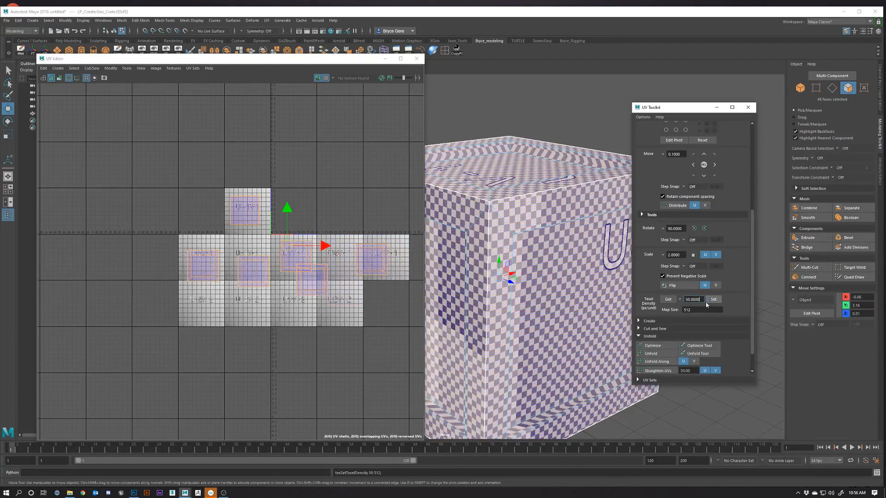
{"action": "left_click", "coordinate": [337, 332]}
Step: Widen the UV Editor around the shells and turn off the checker map display
{"action": "scroll", "coordinate": [344, 327], "scroll_direction": "up", "scroll_amount": 3}
{"action": "middle_click_drag", "start_coordinate": [347, 323], "coordinate": [368, 365], "text": "alt"}
{"action": "left_click_drag", "start_coordinate": [425, 179], "coordinate": [488, 179]}
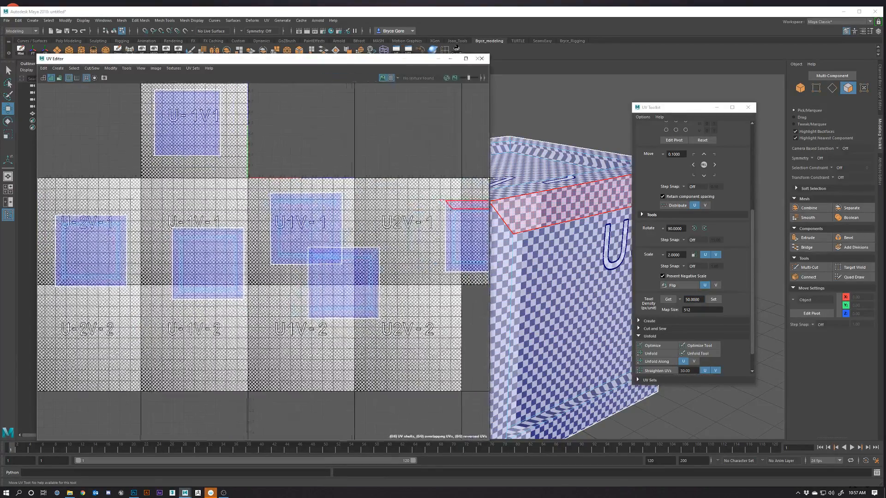
{"action": "left_click", "coordinate": [391, 78]}
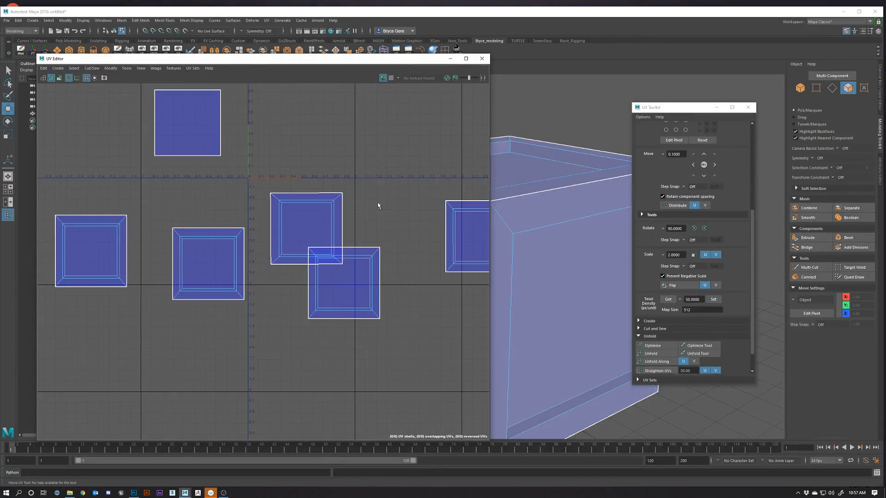
Step: Move the crate's plain bottom shell sideways into the 0 to 1 UV square
{"action": "scroll", "coordinate": [275, 279], "scroll_direction": "down", "scroll_amount": 3}
{"action": "scroll", "coordinate": [279, 255], "scroll_direction": "up", "scroll_amount": 1}
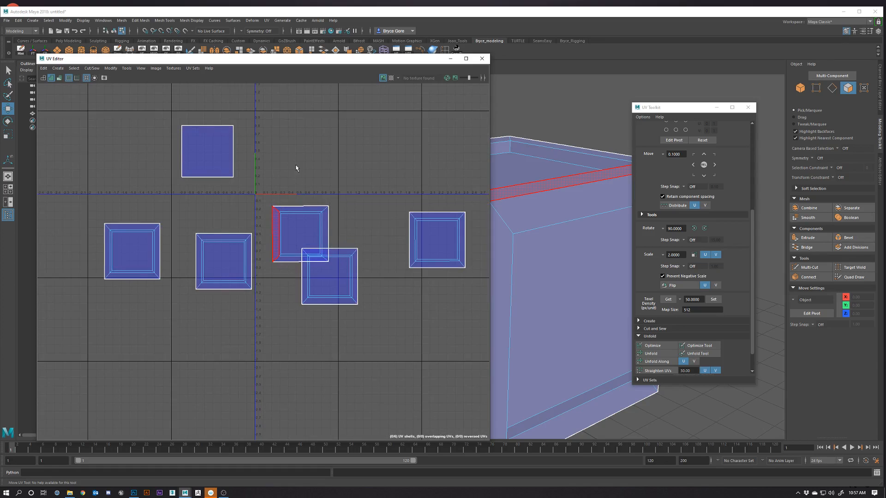
{"action": "middle_click_drag", "start_coordinate": [287, 143], "coordinate": [283, 178], "text": "alt"}
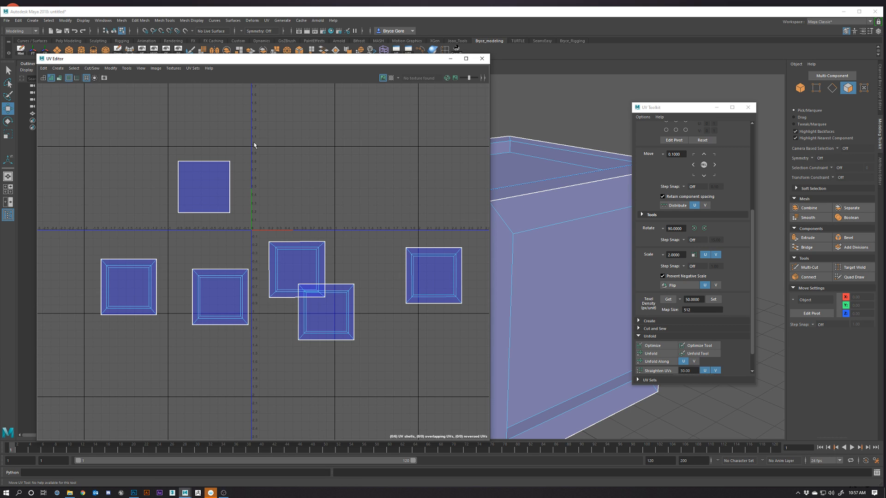
{"action": "left_click", "coordinate": [221, 178]}
{"action": "left_click_drag", "start_coordinate": [209, 188], "coordinate": [284, 175]}
Step: Select the crate's top shell, preview the checker map across the neighbouring UV tiles, and turn it off again
{"action": "left_click", "coordinate": [297, 266]}
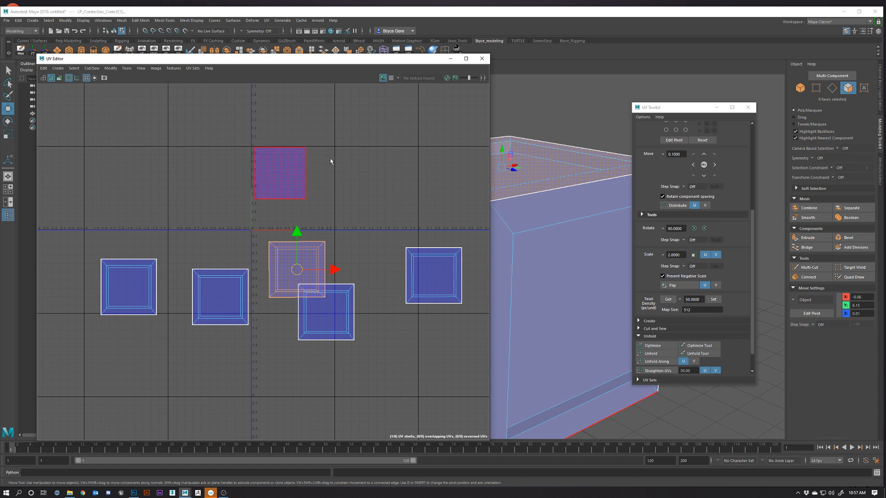
{"action": "left_click", "coordinate": [391, 78]}
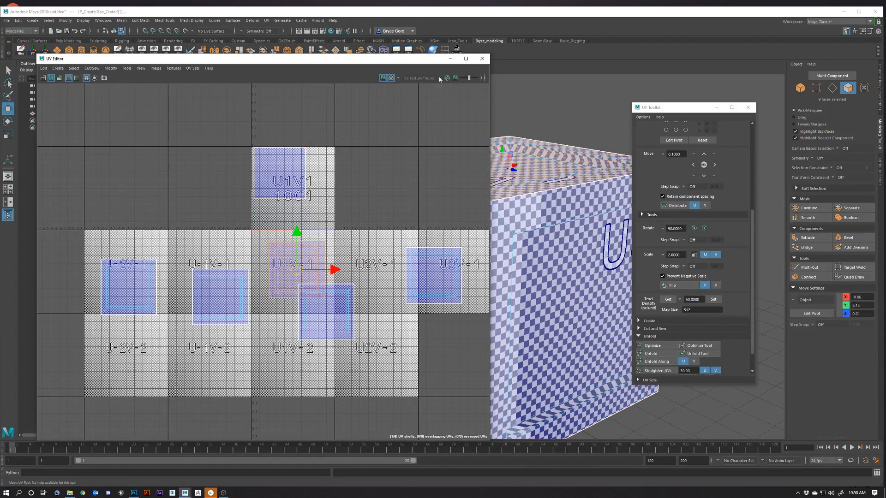
{"action": "left_click", "coordinate": [391, 78]}
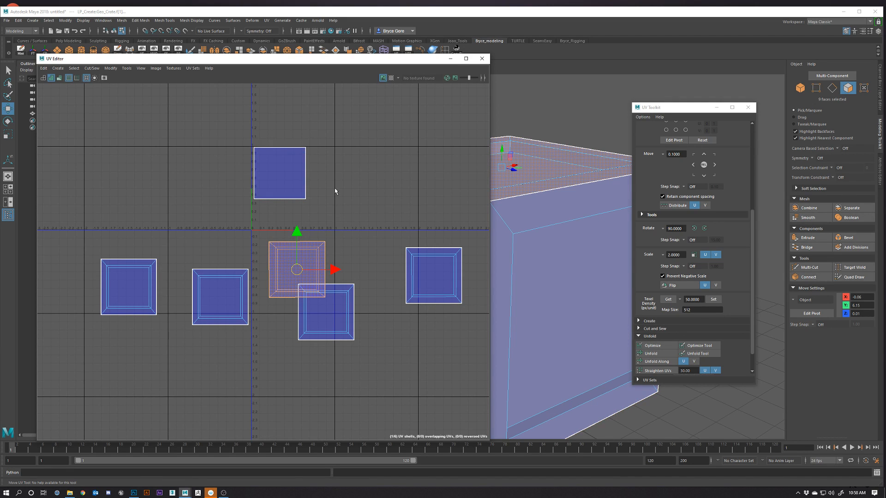
Step: Run Layout on all six shells to pack them into the 0 to 1 UV square, and clear the selection
{"action": "scroll", "coordinate": [706, 365], "scroll_direction": "down", "scroll_amount": 1}
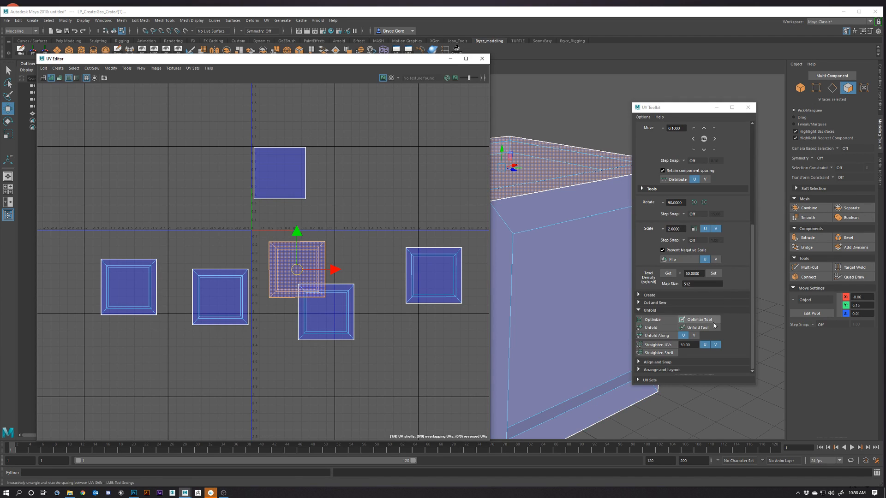
{"action": "left_click", "coordinate": [640, 310]}
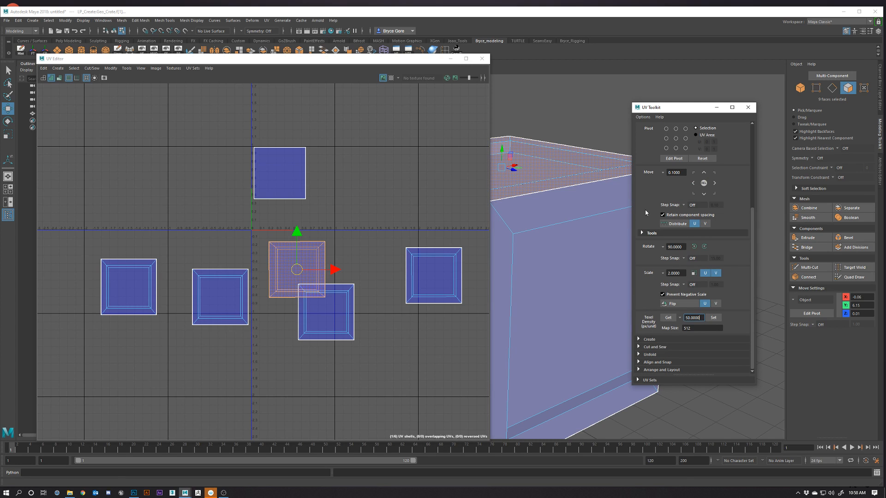
{"action": "left_click", "coordinate": [641, 232]}
{"action": "scroll", "coordinate": [645, 228], "scroll_direction": "up", "scroll_amount": 5}
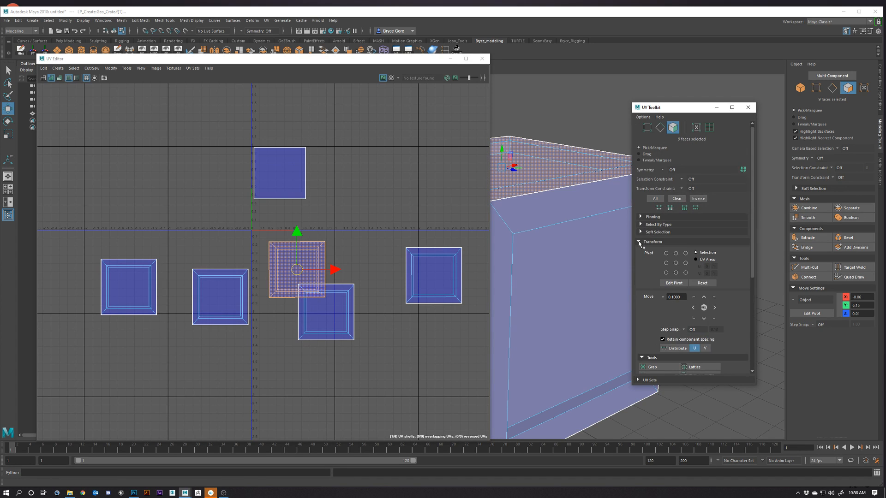
{"action": "left_click", "coordinate": [639, 242]}
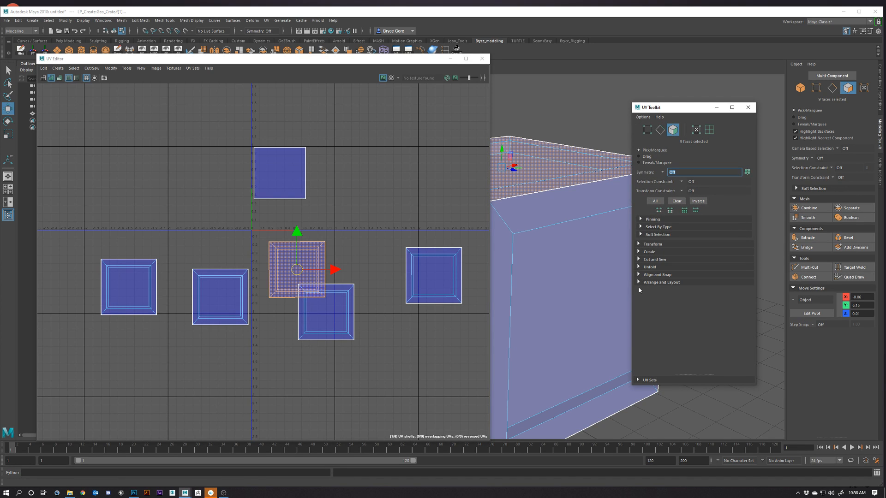
{"action": "left_click", "coordinate": [637, 283]}
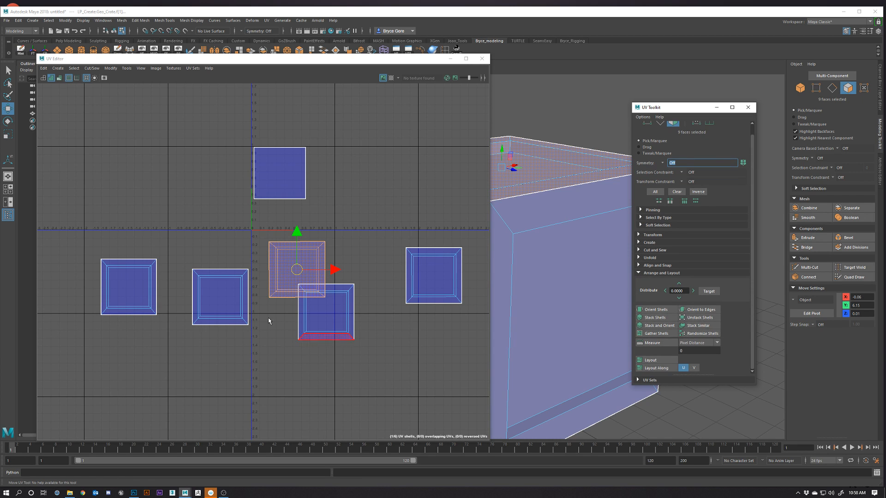
{"action": "left_click_drag", "start_coordinate": [63, 114], "coordinate": [475, 426]}
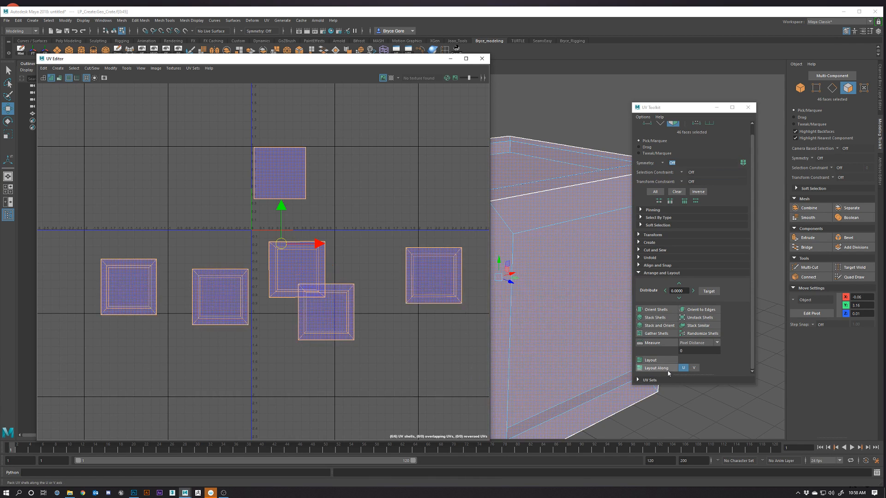
{"action": "left_click", "coordinate": [659, 363]}
{"action": "left_click", "coordinate": [374, 291]}
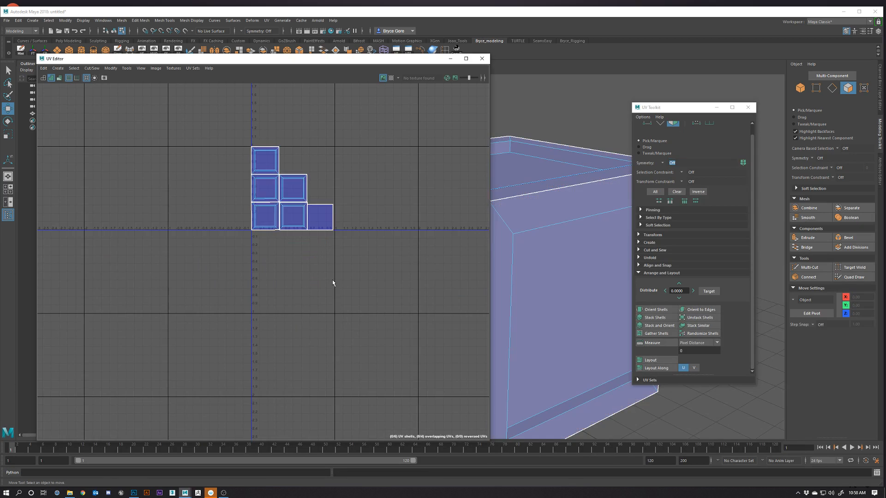
Step: Examine how the packed shells fill the 0 to 1 UV square and how the plain bottom shell compares in size
{"action": "scroll", "coordinate": [335, 286], "scroll_direction": "up", "scroll_amount": 5}
{"action": "scroll", "coordinate": [336, 291], "scroll_direction": "up", "scroll_amount": 1}
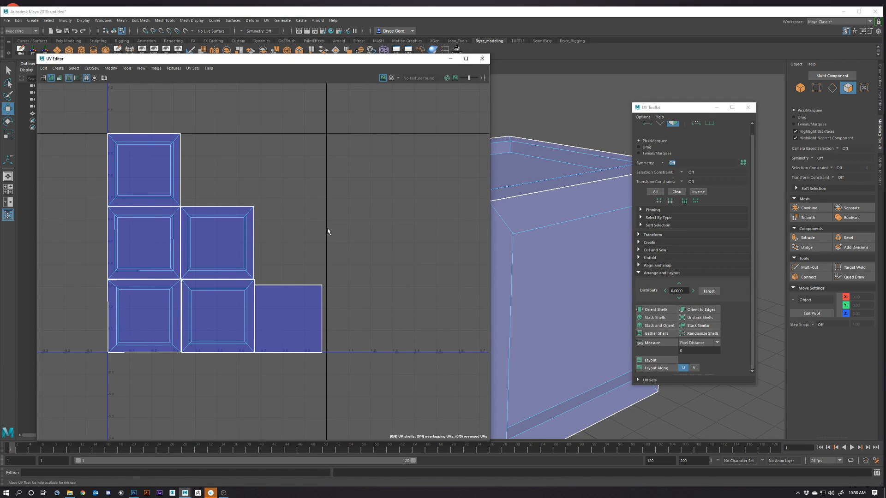
{"action": "middle_click_drag", "start_coordinate": [272, 295], "coordinate": [366, 271], "text": "alt"}
{"action": "right_click_drag", "start_coordinate": [369, 276], "coordinate": [330, 275], "text": "alt"}
{"action": "middle_click_drag", "start_coordinate": [330, 275], "coordinate": [303, 297], "text": "alt"}
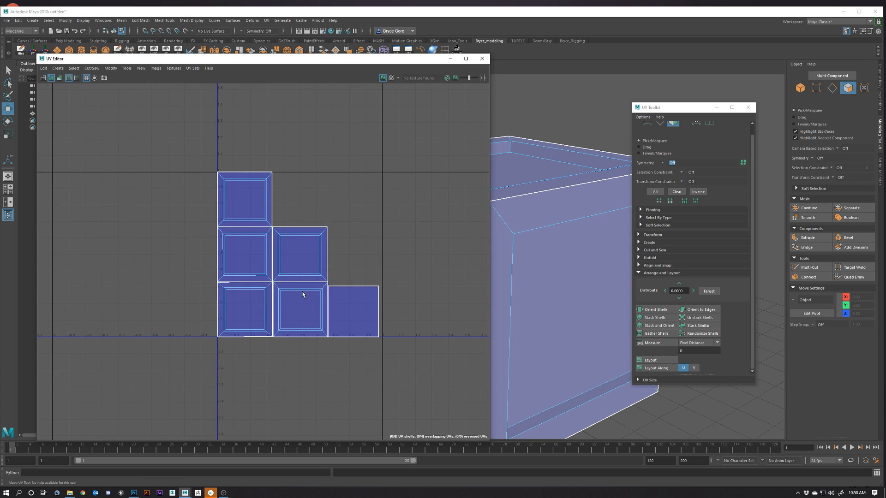
{"action": "right_click_drag", "start_coordinate": [303, 296], "coordinate": [306, 303], "text": "alt"}
{"action": "middle_click_drag", "start_coordinate": [307, 303], "coordinate": [307, 316], "text": "alt"}
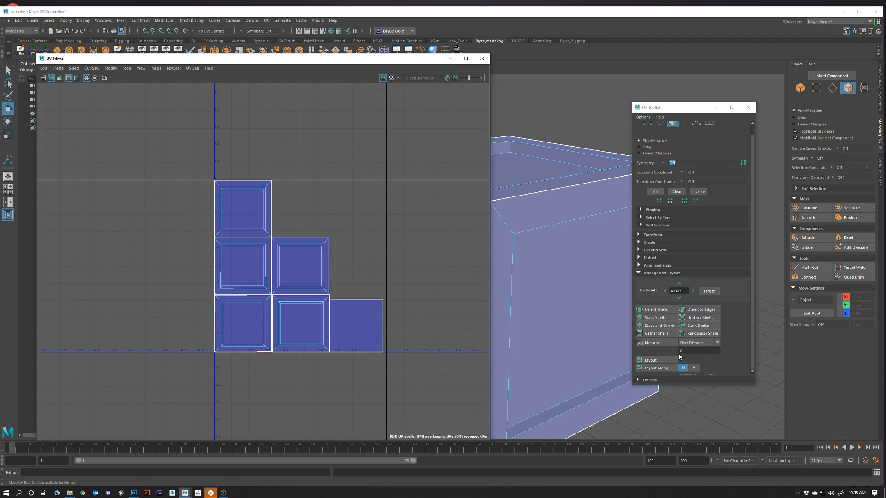
{"action": "scroll", "coordinate": [355, 332], "scroll_direction": "up", "scroll_amount": 5}
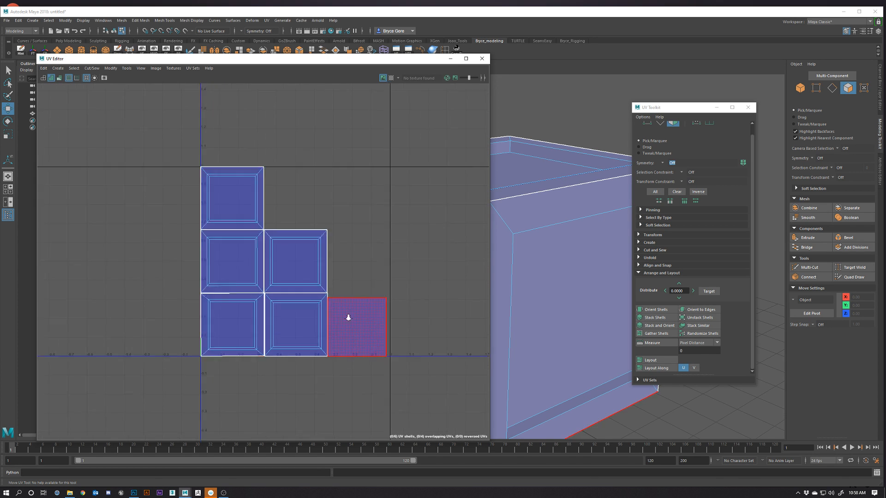
{"action": "left_click", "coordinate": [361, 328]}
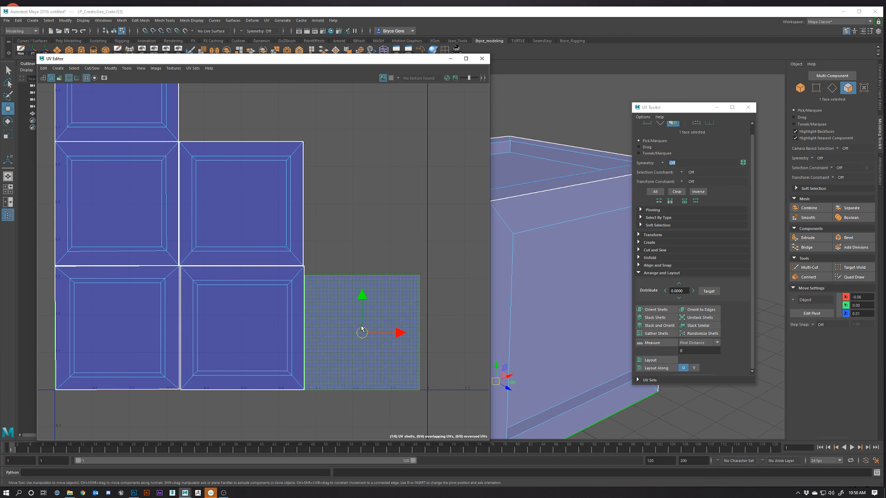
{"action": "middle_click_drag", "start_coordinate": [369, 212], "coordinate": [381, 227], "text": "alt"}
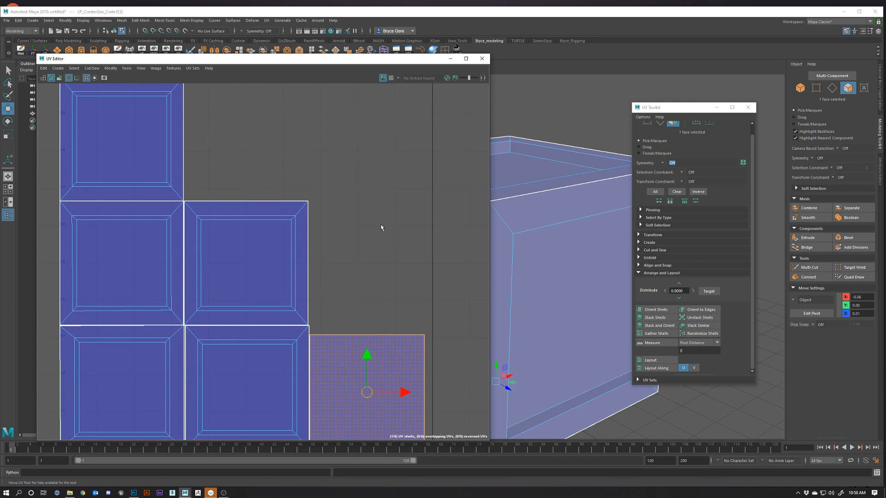
Step: Display the checker map, inspect the checkers on the crate's frame and recessed edges, and turn the map off
{"action": "left_click", "coordinate": [390, 78]}
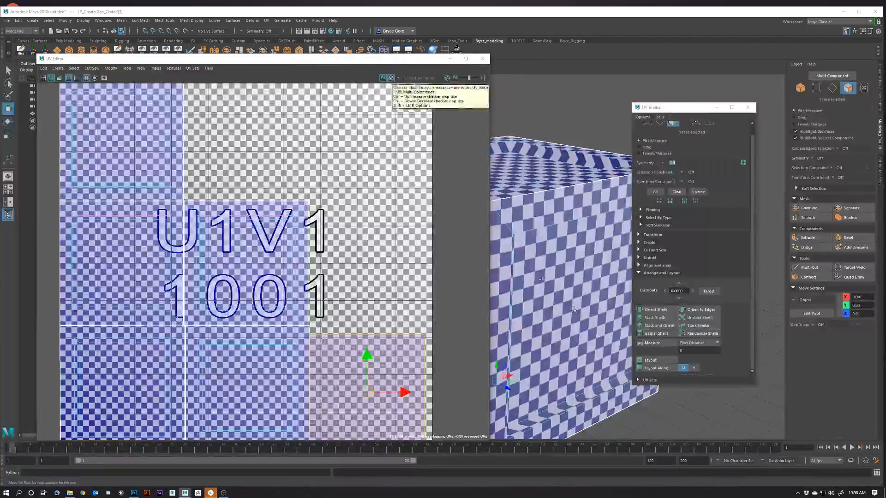
{"action": "left_click_drag", "start_coordinate": [573, 309], "coordinate": [561, 288], "text": "alt"}
{"action": "left_click", "coordinate": [556, 284]}
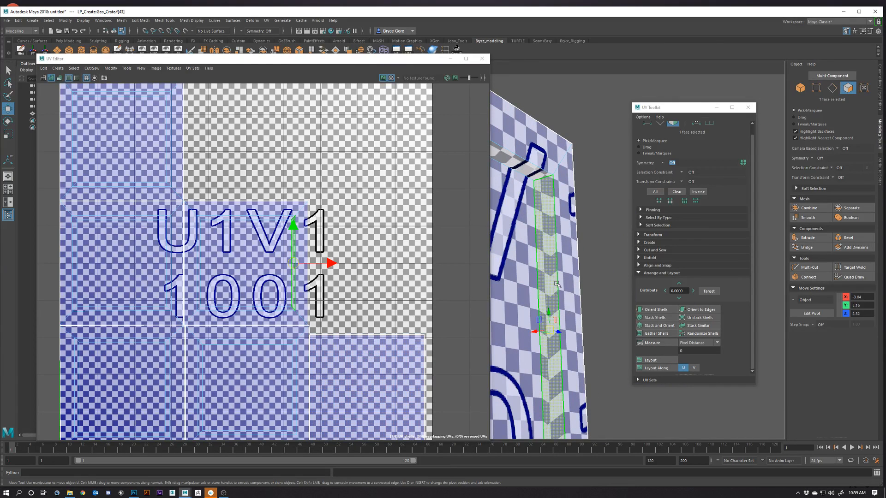
{"action": "left_click", "coordinate": [419, 279]}
{"action": "scroll", "coordinate": [341, 287], "scroll_direction": "down", "scroll_amount": 3}
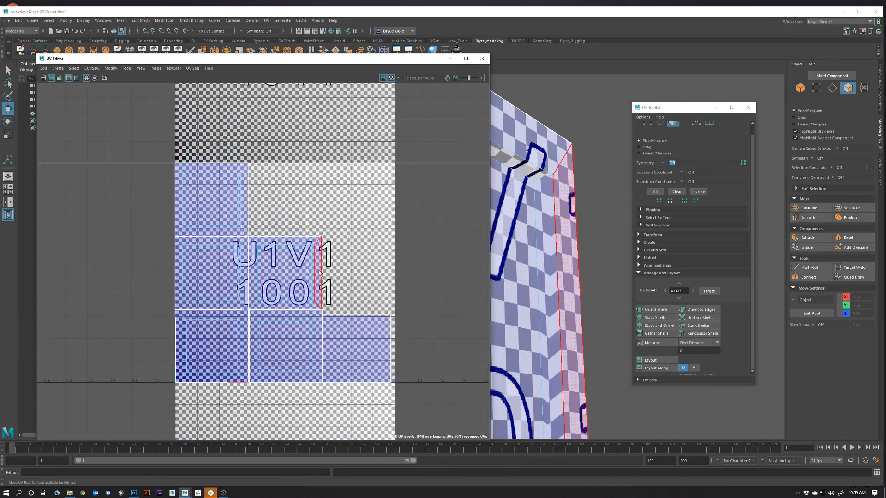
{"action": "scroll", "coordinate": [320, 286], "scroll_direction": "down", "scroll_amount": 2}
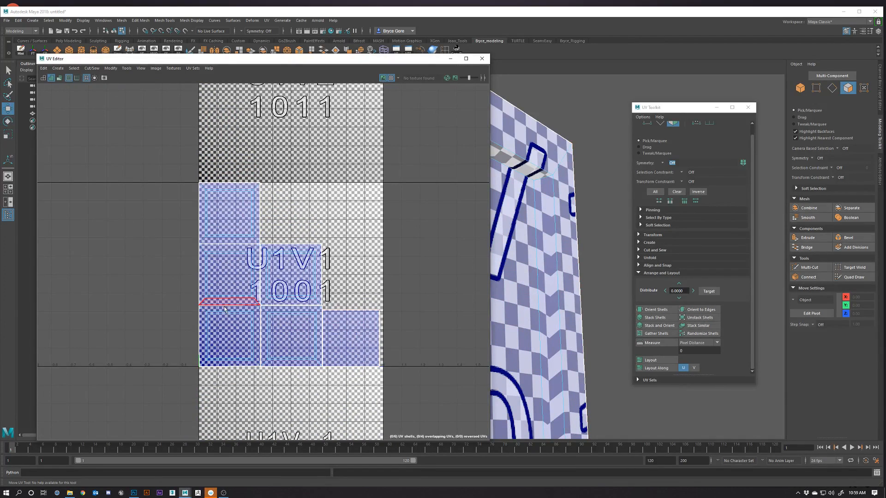
{"action": "scroll", "coordinate": [296, 336], "scroll_direction": "up", "scroll_amount": 2}
{"action": "left_click", "coordinate": [390, 77]}
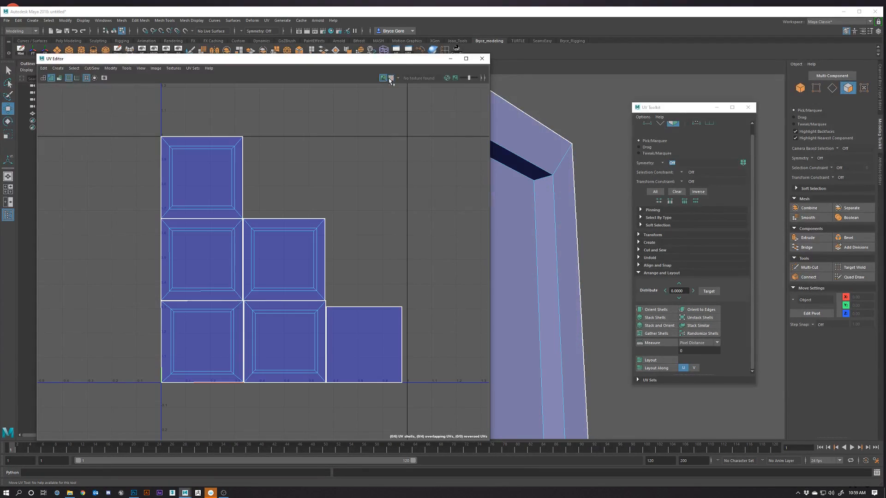
Step: Examine how closely the uppermost shell sits against the UV square's border and the shells beneath it
{"action": "middle_click_drag", "start_coordinate": [294, 329], "coordinate": [330, 303], "text": "alt"}
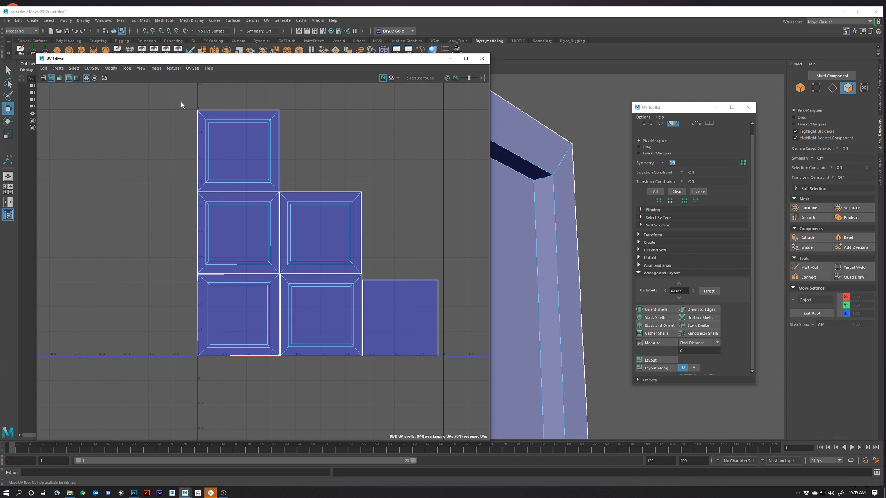
{"action": "left_click_drag", "start_coordinate": [178, 103], "coordinate": [445, 370]}
{"action": "key", "text": "w"}
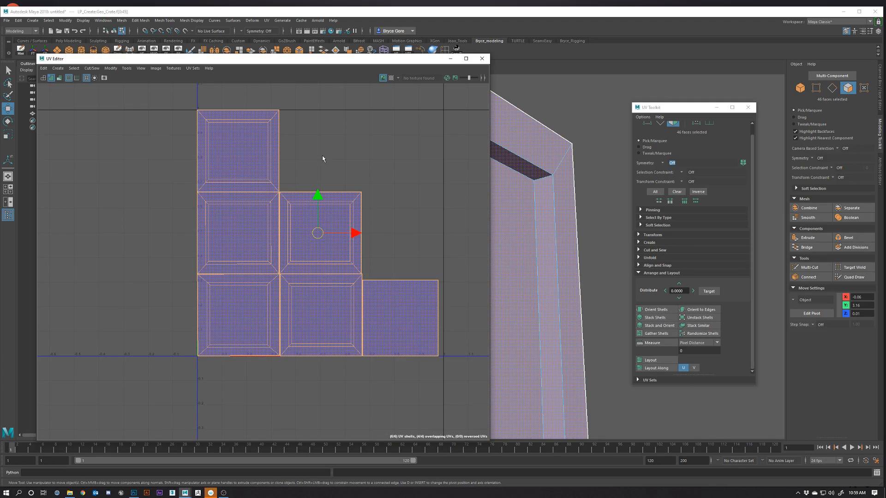
{"action": "left_click", "coordinate": [265, 164]}
{"action": "left_click", "coordinate": [383, 158]}
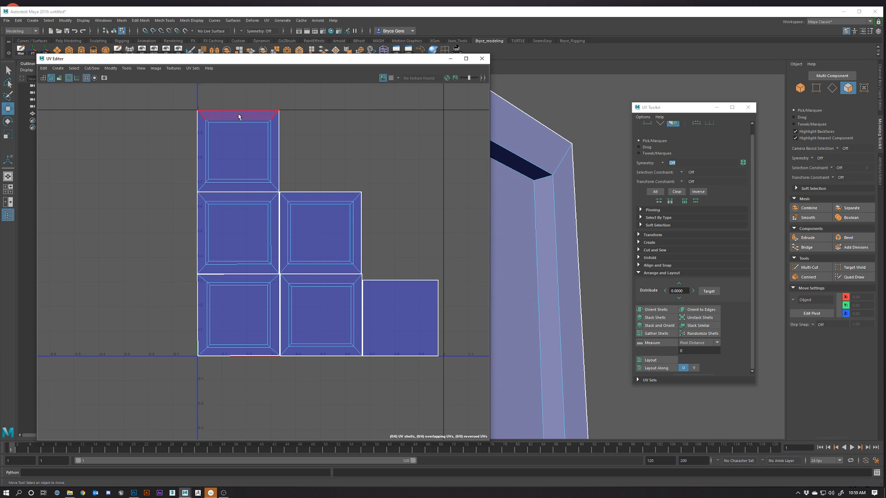
{"action": "double_click", "coordinate": [250, 169]}
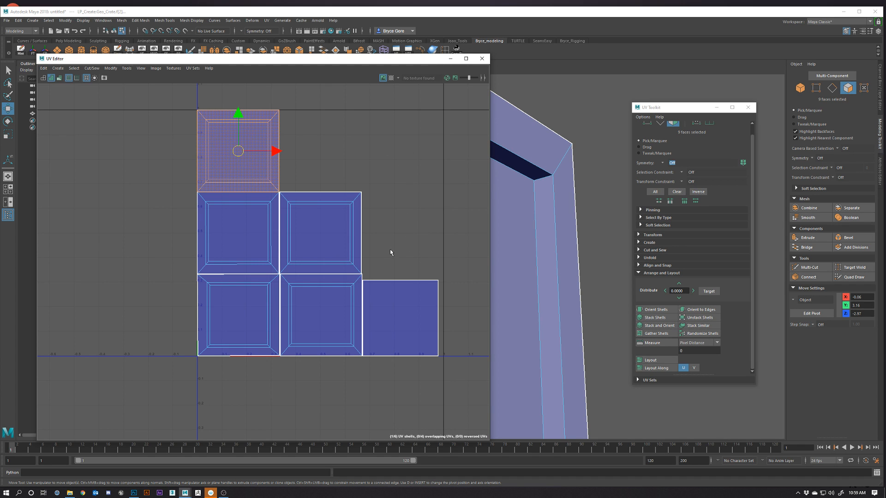
{"action": "scroll", "coordinate": [268, 194], "scroll_direction": "up", "scroll_amount": 4}
{"action": "middle_click_drag", "start_coordinate": [318, 155], "coordinate": [355, 263], "text": "alt"}
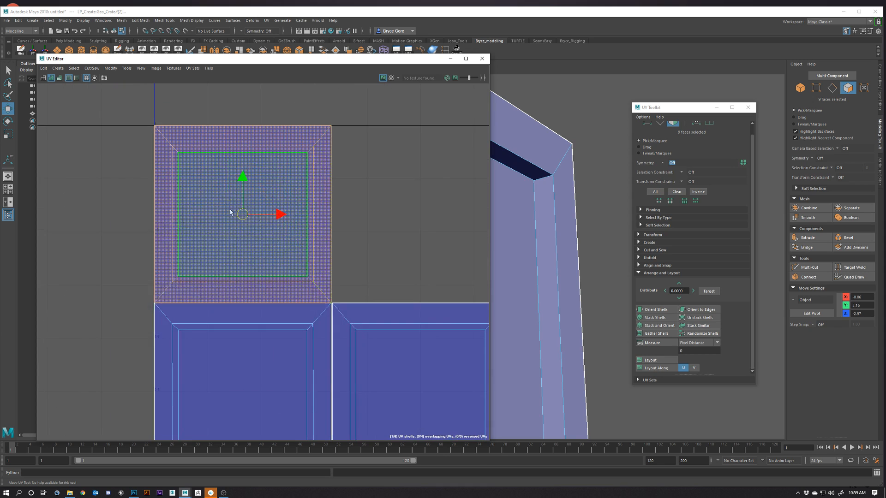
{"action": "scroll", "coordinate": [283, 255], "scroll_direction": "down", "scroll_amount": 1}
{"action": "scroll", "coordinate": [283, 254], "scroll_direction": "down", "scroll_amount": 2}
{"action": "middle_click_drag", "start_coordinate": [289, 302], "coordinate": [139, 115], "text": "alt"}
{"action": "scroll", "coordinate": [171, 222], "scroll_direction": "down", "scroll_amount": 1}
{"action": "middle_click_drag", "start_coordinate": [171, 221], "coordinate": [204, 263], "text": "alt"}
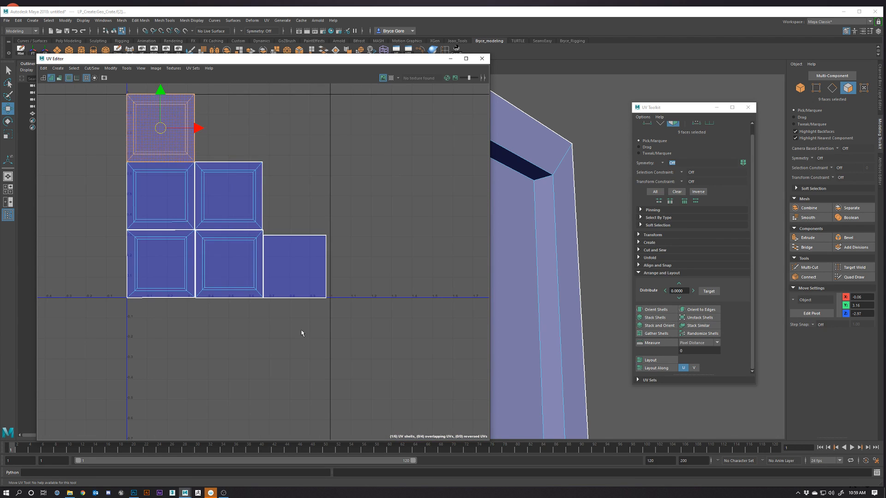
Step: Scale all the shells together uniformly to about 95% to leave a margin inside the UV square, and deselect them
{"action": "left_click_drag", "start_coordinate": [367, 361], "coordinate": [115, 84]}
{"action": "middle_click_drag", "start_coordinate": [235, 199], "coordinate": [279, 237], "text": "alt"}
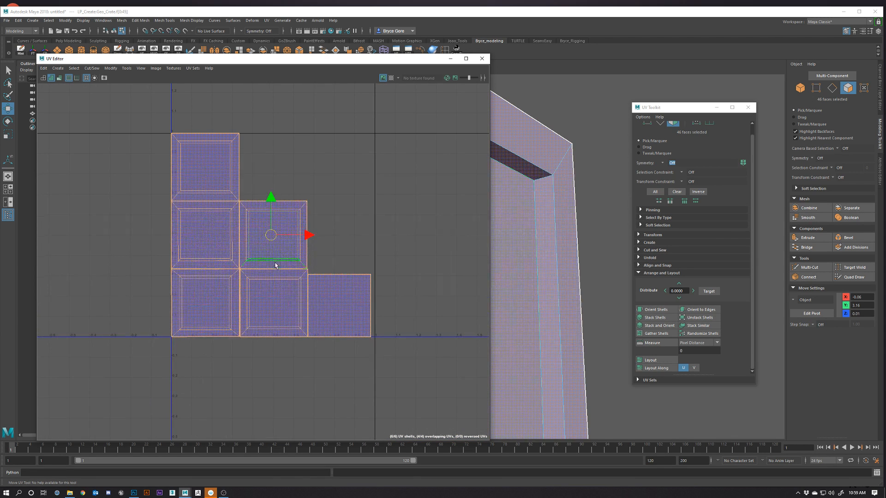
{"action": "left_click_drag", "start_coordinate": [146, 111], "coordinate": [422, 381]}
{"action": "key", "text": "r"}
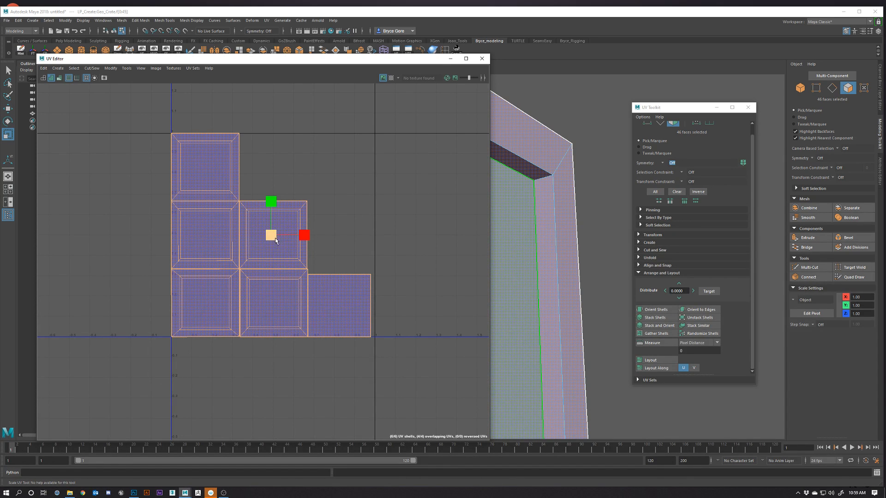
{"action": "left_click_drag", "start_coordinate": [274, 239], "coordinate": [272, 239]}
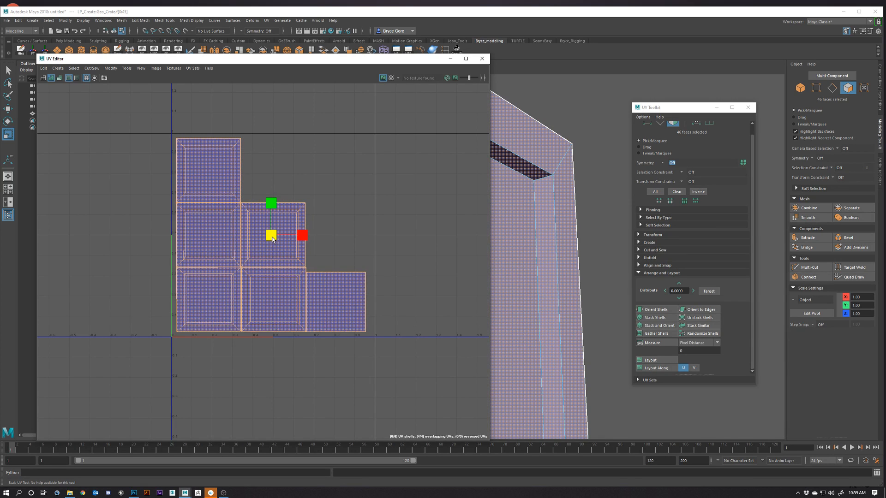
{"action": "left_click", "coordinate": [298, 382]}
Step: Move the uppermost shell slightly upward to open a narrow gap from the shell below it
{"action": "scroll", "coordinate": [297, 384], "scroll_direction": "up", "scroll_amount": 4}
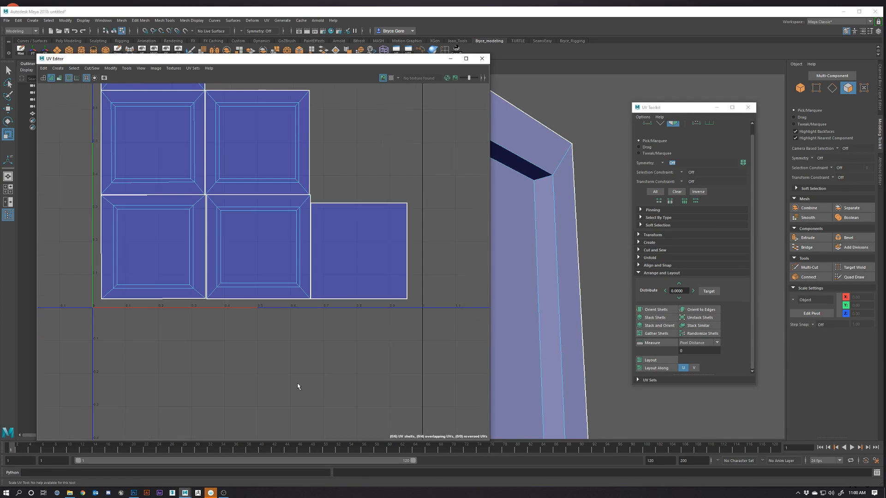
{"action": "middle_click_drag", "start_coordinate": [202, 286], "coordinate": [277, 395], "text": "alt"}
{"action": "middle_click_drag", "start_coordinate": [243, 248], "coordinate": [227, 288], "text": "alt"}
{"action": "left_click", "coordinate": [206, 188]}
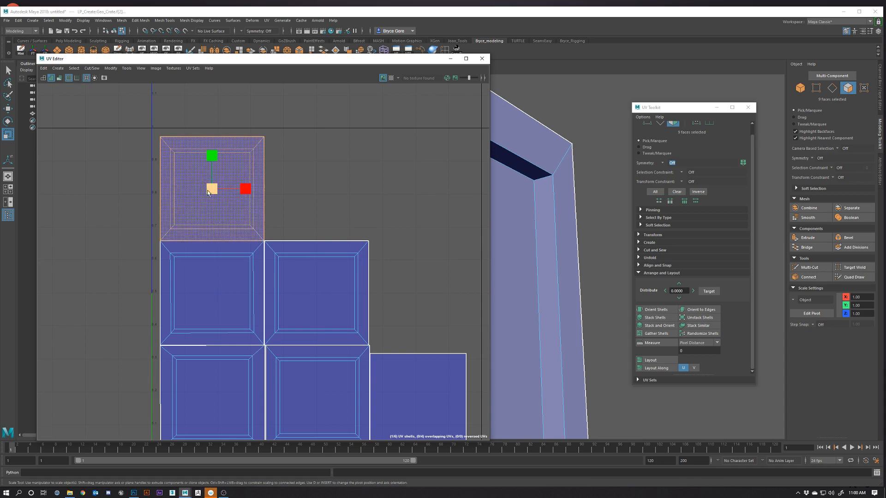
{"action": "key", "text": "w"}
{"action": "left_click_drag", "start_coordinate": [211, 189], "coordinate": [212, 186]}
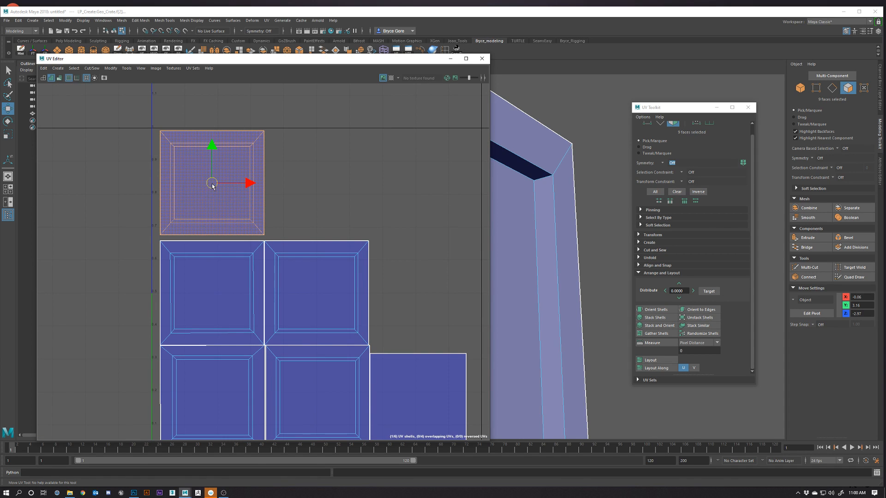
Step: Move the plain square shell slightly away from the shell beside it to open a narrow horizontal gap
{"action": "scroll", "coordinate": [378, 279], "scroll_direction": "down", "scroll_amount": 3}
{"action": "middle_click_drag", "start_coordinate": [381, 312], "coordinate": [370, 297], "text": "alt"}
{"action": "left_click", "coordinate": [369, 296]}
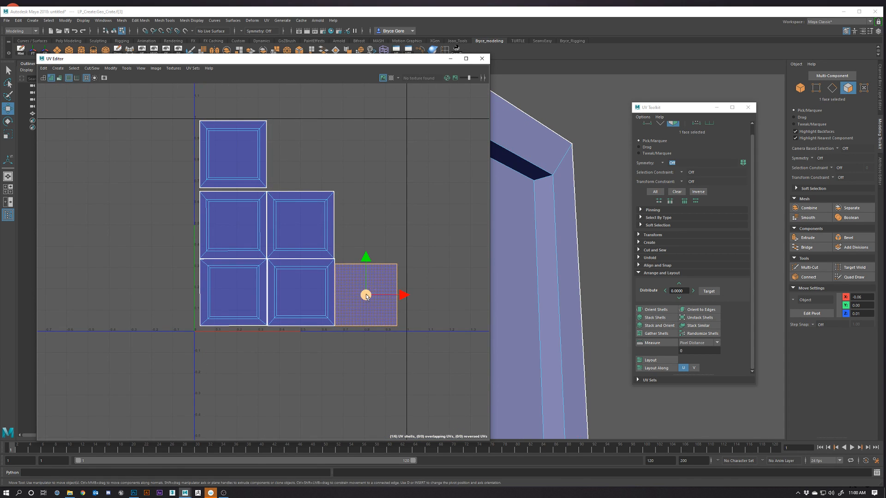
{"action": "left_click_drag", "start_coordinate": [366, 296], "coordinate": [371, 296]}
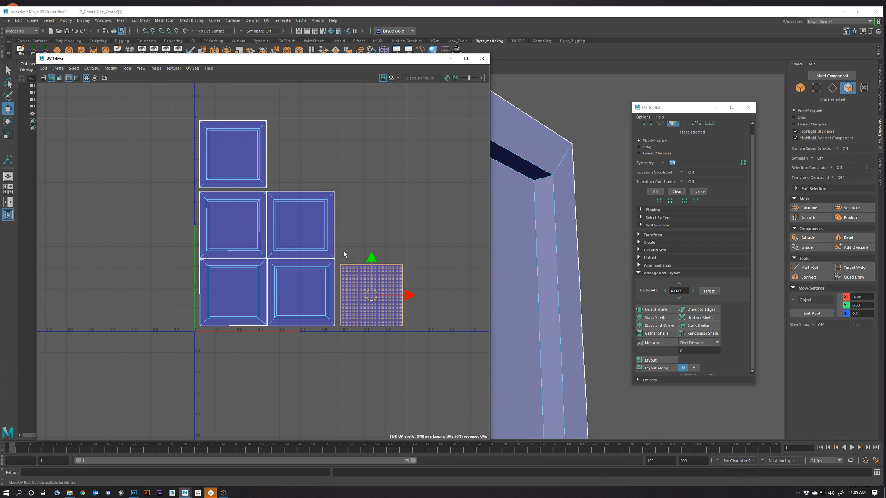
Step: Examine how the UV shells correspond to the crate's sides by viewing the whole crate and selecting an upper frame face
{"action": "left_click_drag", "start_coordinate": [575, 262], "coordinate": [544, 275], "text": "alt"}
{"action": "middle_click_drag", "start_coordinate": [544, 274], "coordinate": [576, 340], "text": "alt"}
{"action": "double_click", "coordinate": [508, 206]}
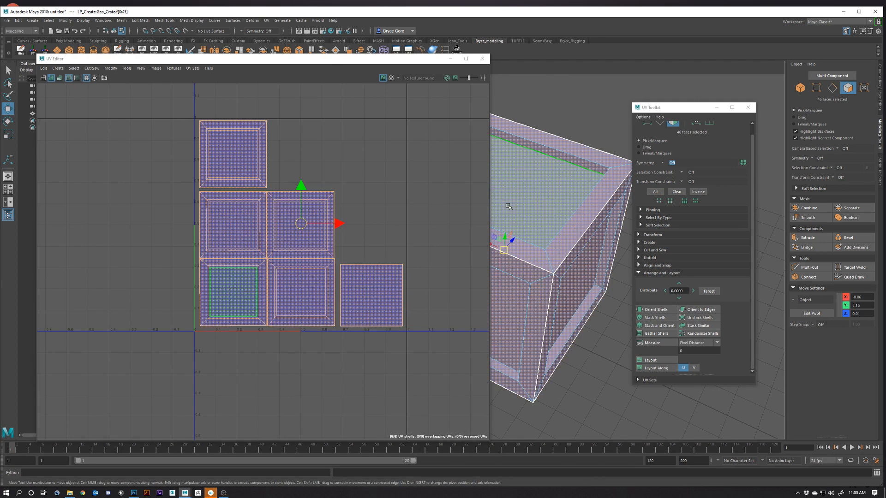
{"action": "left_click", "coordinate": [412, 215]}
{"action": "left_click_drag", "start_coordinate": [582, 357], "coordinate": [571, 328], "text": "alt"}
{"action": "left_click", "coordinate": [574, 339]}
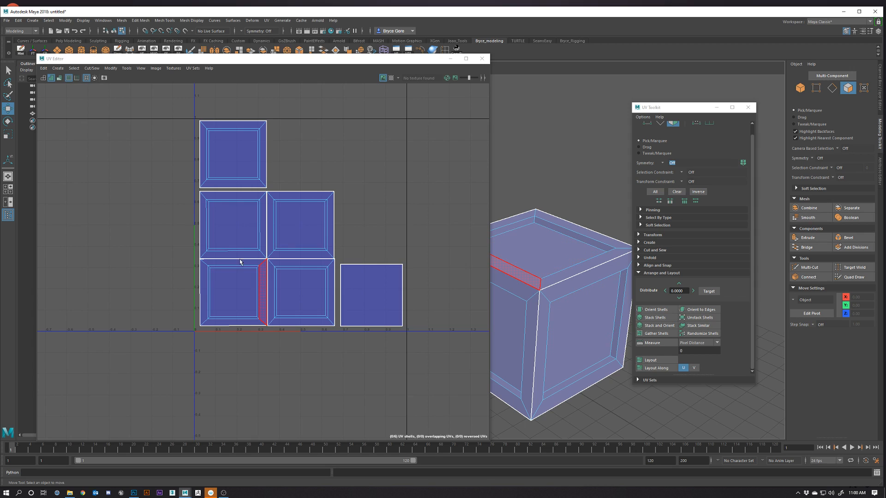
{"action": "left_click", "coordinate": [234, 194]}
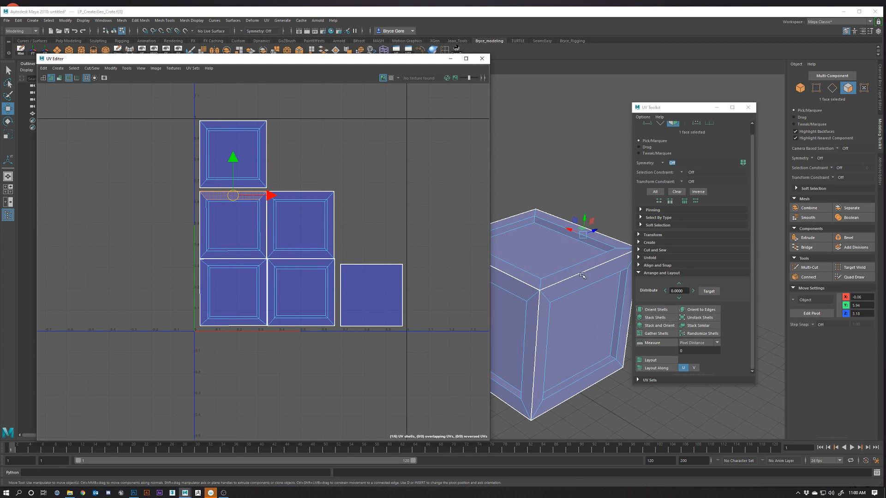
Step: Swap the crate top's shell in the lowest row with the uppermost shell of the same column
{"action": "double_click", "coordinate": [243, 300]}
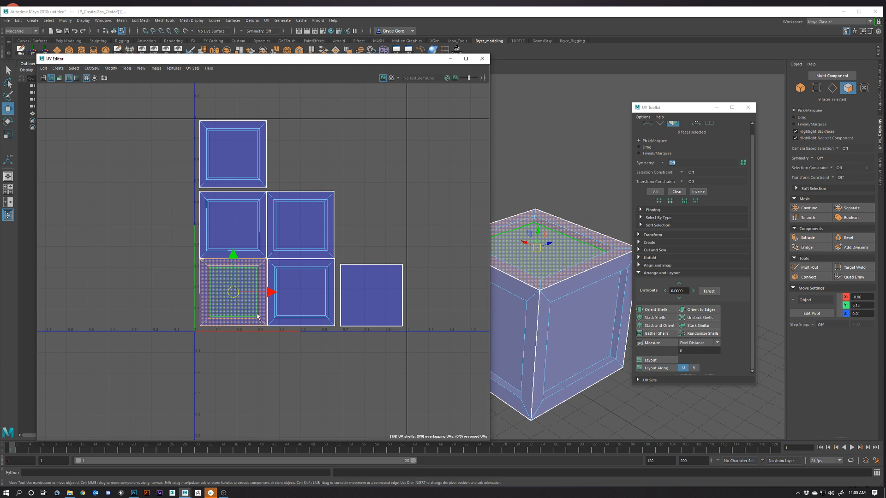
{"action": "left_click_drag", "start_coordinate": [234, 295], "coordinate": [307, 144]}
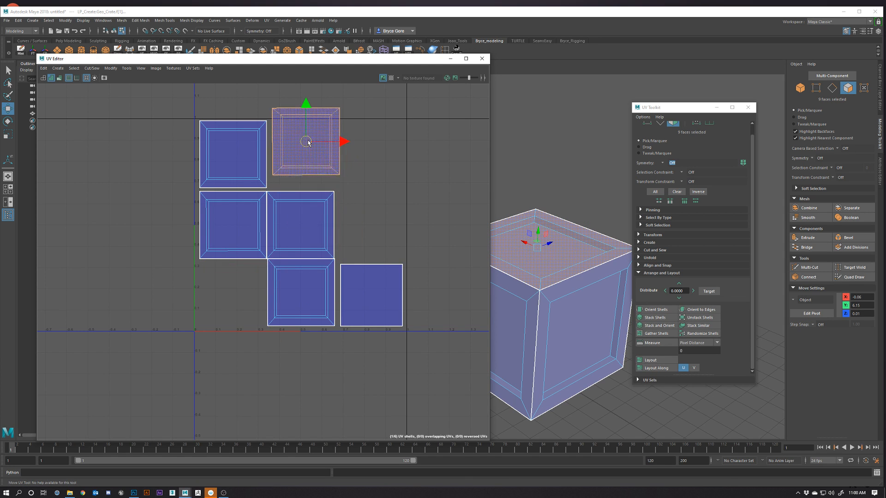
{"action": "double_click", "coordinate": [234, 150]}
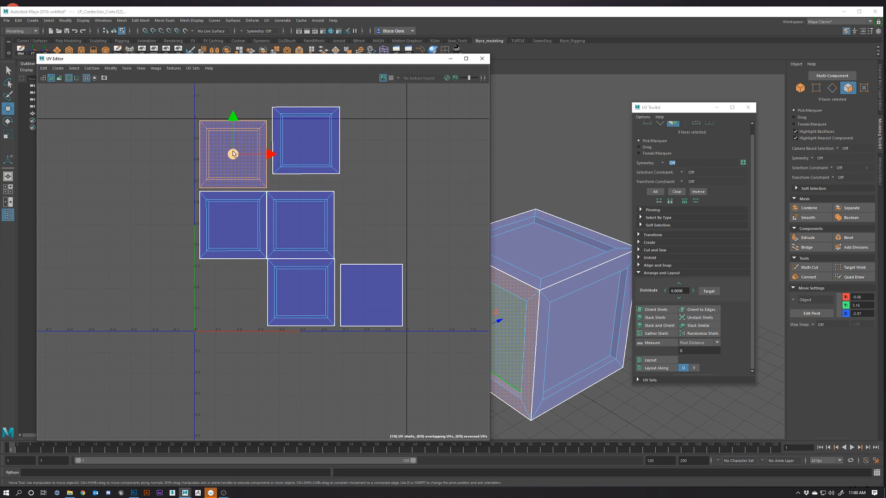
{"action": "left_click_drag", "start_coordinate": [235, 155], "coordinate": [228, 297]}
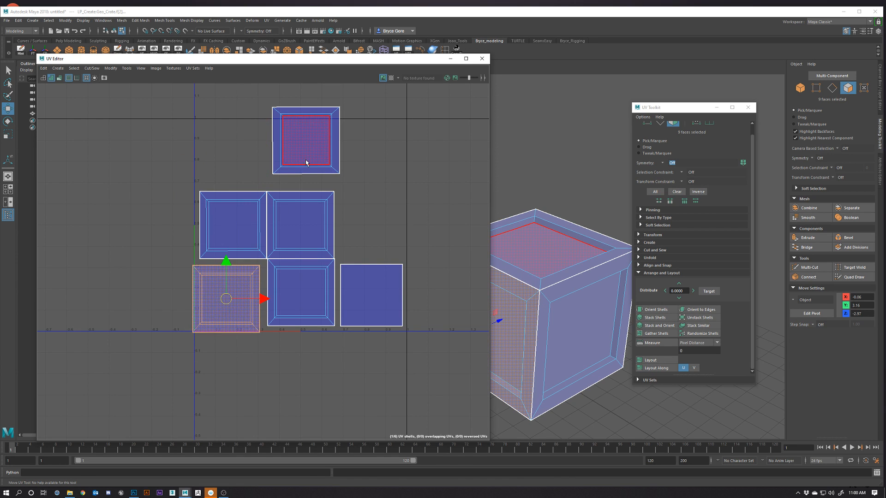
{"action": "double_click", "coordinate": [300, 143]}
{"action": "left_click_drag", "start_coordinate": [301, 143], "coordinate": [230, 154]}
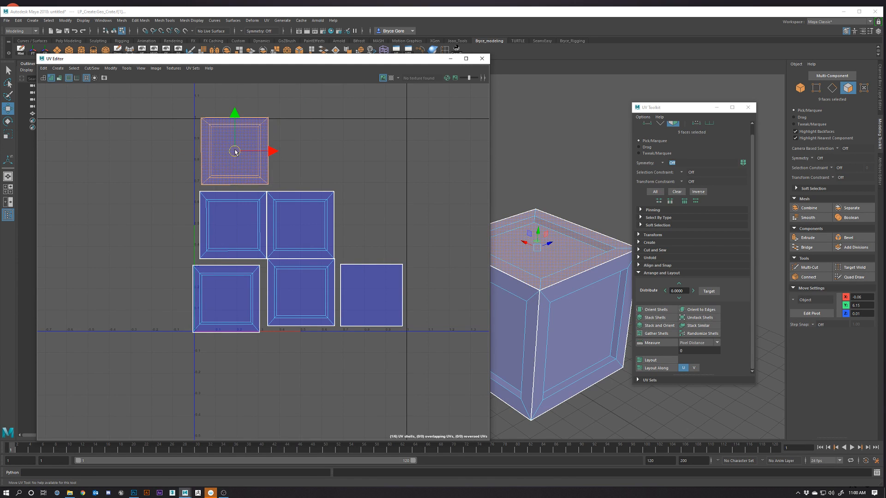
Step: Select the plain square shell and check its face on the underside of the crate
{"action": "double_click", "coordinate": [371, 298]}
{"action": "left_click_drag", "start_coordinate": [561, 401], "coordinate": [576, 223], "text": "alt"}
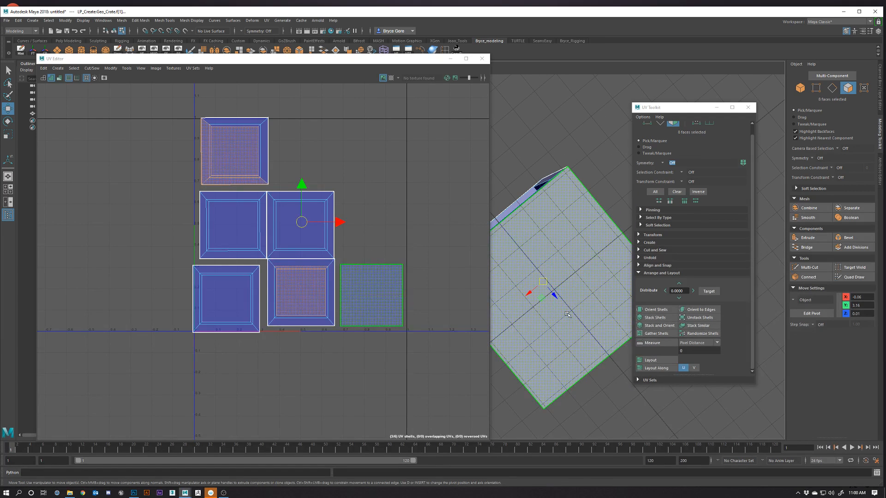
{"action": "left_click", "coordinate": [382, 297]}
{"action": "middle_click_drag", "start_coordinate": [358, 199], "coordinate": [337, 220], "text": "alt"}
{"action": "left_click_drag", "start_coordinate": [540, 202], "coordinate": [576, 284], "text": "alt"}
{"action": "middle_click_drag", "start_coordinate": [318, 296], "coordinate": [306, 264], "text": "alt"}
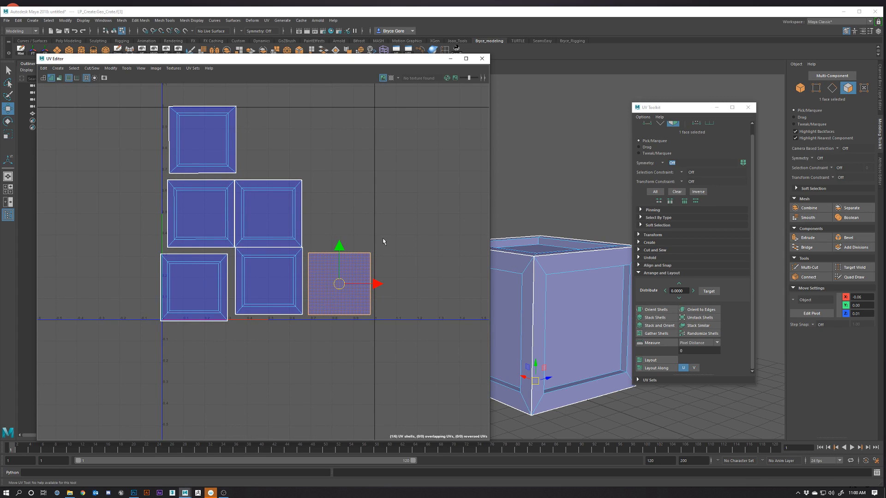
Step: Compare adjacent crate sides with the middle row's left shell and the lowest row's middle shell
{"action": "left_click", "coordinate": [198, 207]}
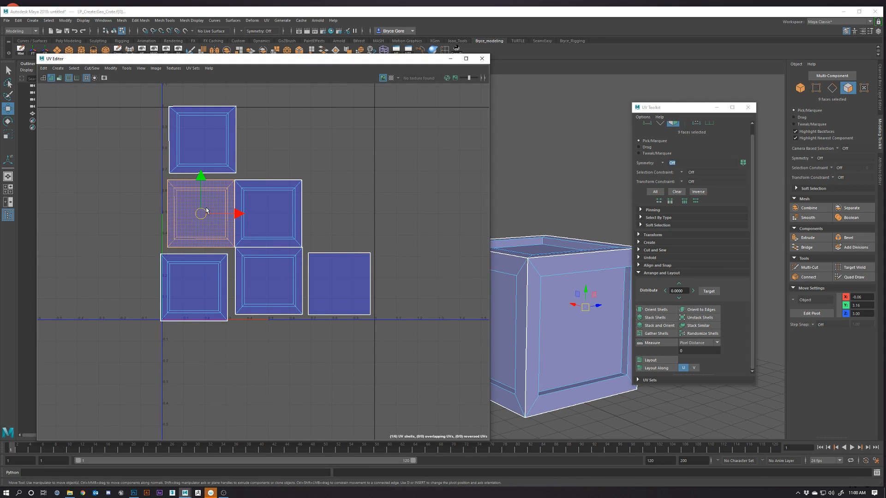
{"action": "left_click_drag", "start_coordinate": [603, 342], "coordinate": [461, 353], "text": "alt"}
{"action": "middle_click_drag", "start_coordinate": [505, 362], "coordinate": [606, 317], "text": "alt"}
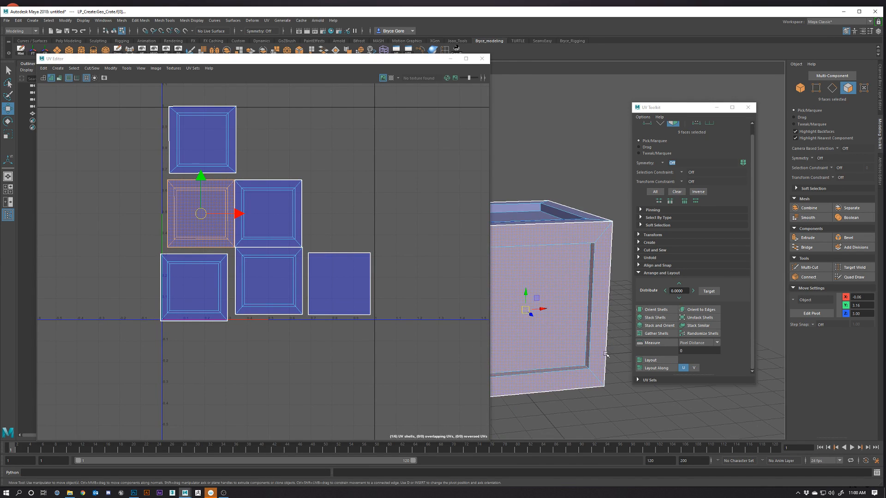
{"action": "right_click_drag", "start_coordinate": [605, 354], "coordinate": [560, 339], "text": "alt"}
{"action": "middle_click_drag", "start_coordinate": [560, 332], "coordinate": [595, 330], "text": "alt"}
{"action": "left_click_drag", "start_coordinate": [593, 318], "coordinate": [498, 291], "text": "alt"}
{"action": "middle_click_drag", "start_coordinate": [496, 286], "coordinate": [541, 278], "text": "alt"}
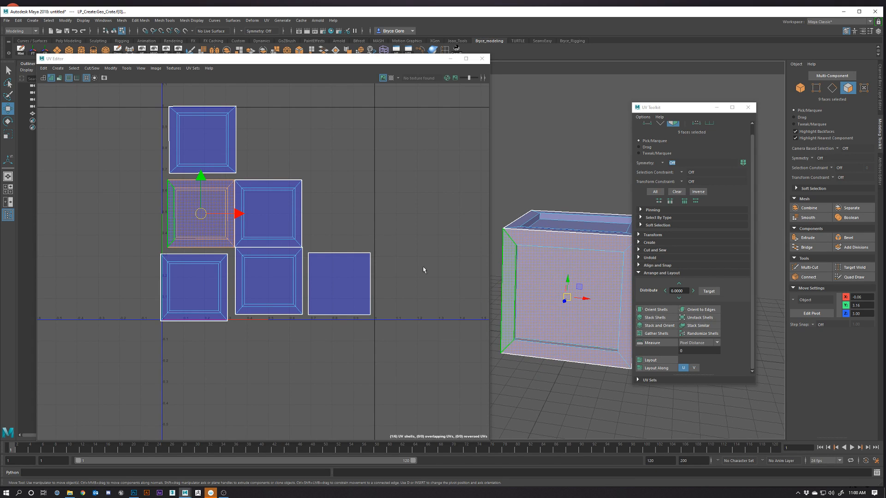
{"action": "left_click_drag", "start_coordinate": [574, 301], "coordinate": [517, 298], "text": "alt"}
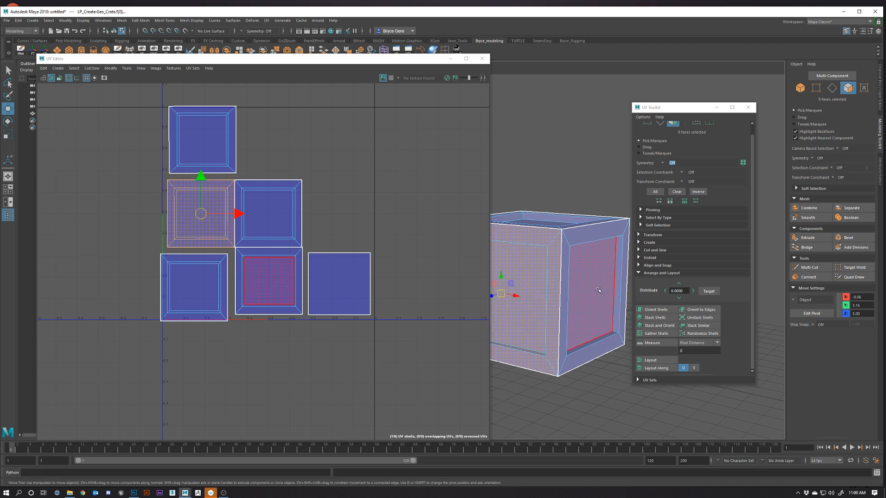
{"action": "double_click", "coordinate": [599, 288]}
{"action": "left_click", "coordinate": [599, 288]}
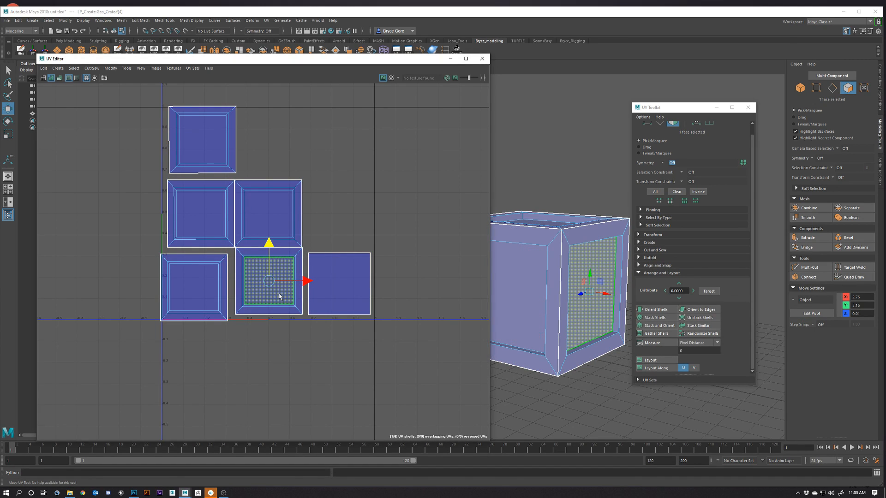
Step: Swap the lowest row's middle shell with the one above it, leaving a narrow gap beside the middle row's left shell
{"action": "double_click", "coordinate": [269, 280]}
{"action": "left_click_drag", "start_coordinate": [268, 282], "coordinate": [333, 212]}
{"action": "double_click", "coordinate": [268, 213]}
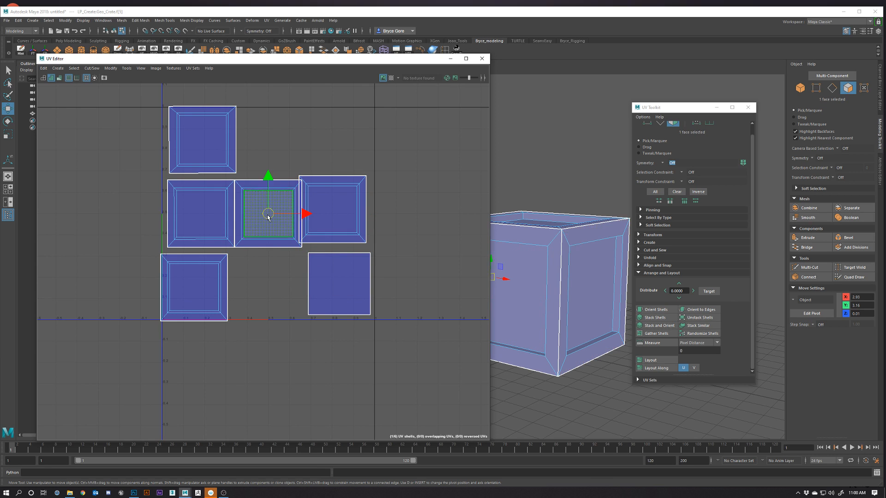
{"action": "left_click_drag", "start_coordinate": [268, 213], "coordinate": [273, 305]}
{"action": "double_click", "coordinate": [332, 208]}
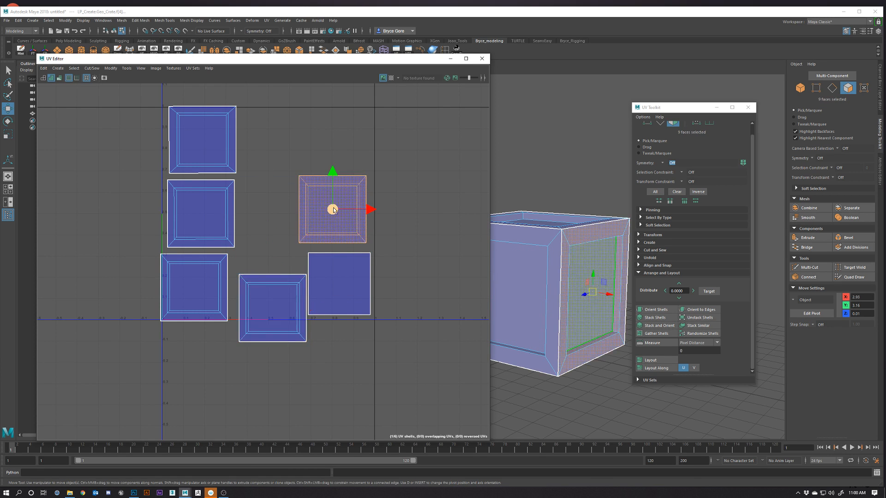
{"action": "left_click_drag", "start_coordinate": [332, 208], "coordinate": [272, 213]}
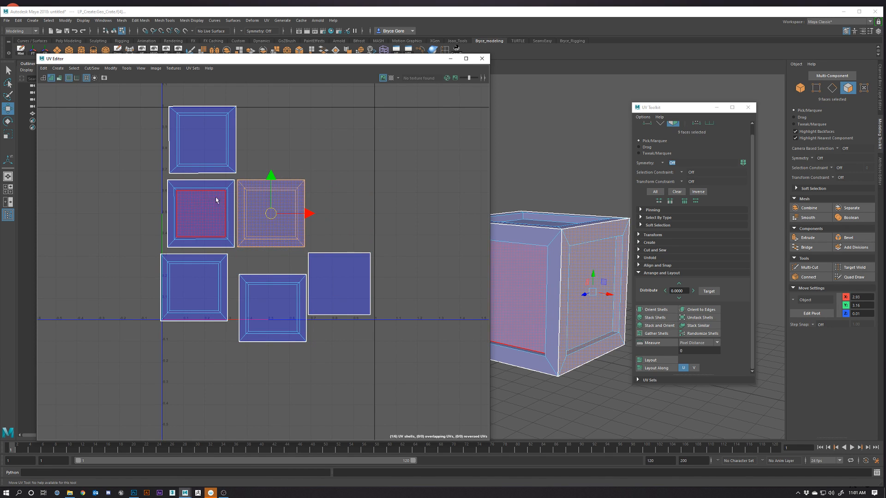
Step: Check the next crate side's shell, then move the lowest row's middle shell up between its neighbours
{"action": "left_click_drag", "start_coordinate": [600, 301], "coordinate": [536, 311], "text": "alt"}
{"action": "middle_click_drag", "start_coordinate": [531, 313], "coordinate": [679, 304], "text": "alt"}
{"action": "left_click_drag", "start_coordinate": [544, 307], "coordinate": [512, 298], "text": "alt"}
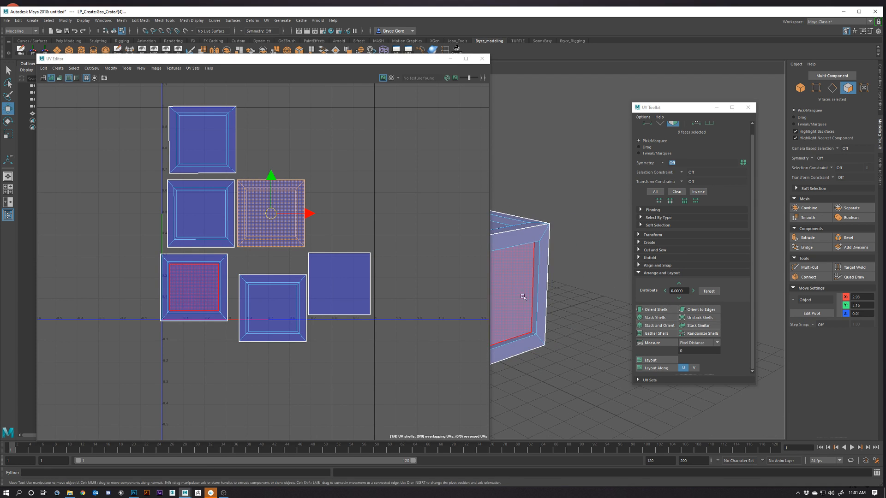
{"action": "left_click", "coordinate": [518, 287]}
{"action": "middle_click_drag", "start_coordinate": [519, 290], "coordinate": [607, 298], "text": "alt"}
{"action": "double_click", "coordinate": [262, 302]}
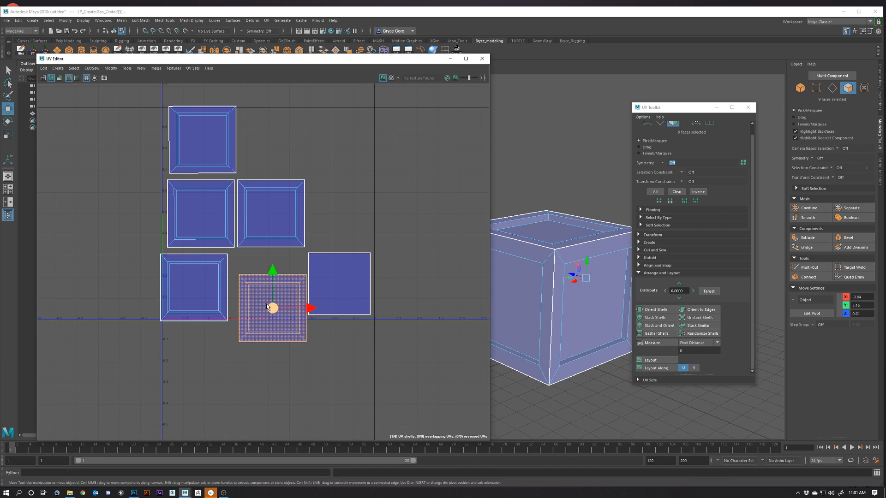
{"action": "left_click_drag", "start_coordinate": [272, 307], "coordinate": [267, 286]}
Step: Check the shells' orientation by selecting a corner frame face, a crate top edge and a front inner frame edge
{"action": "left_click", "coordinate": [552, 301]}
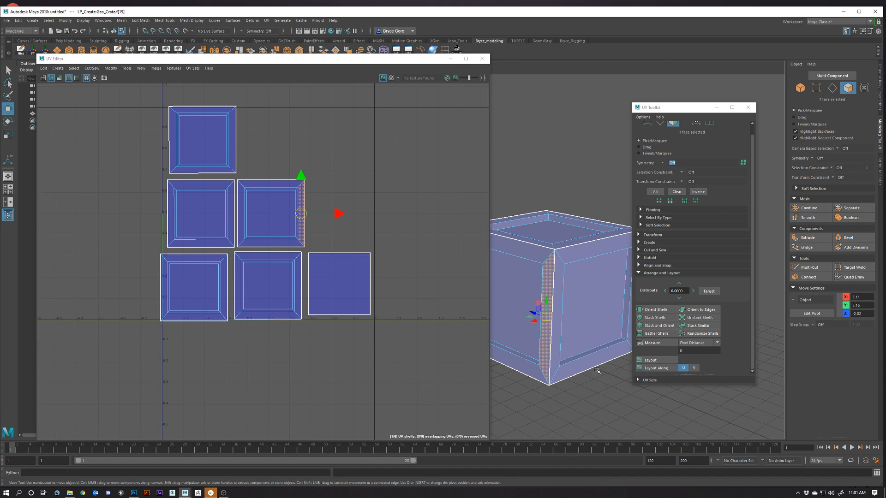
{"action": "right_click_drag", "start_coordinate": [272, 293], "coordinate": [272, 276]}
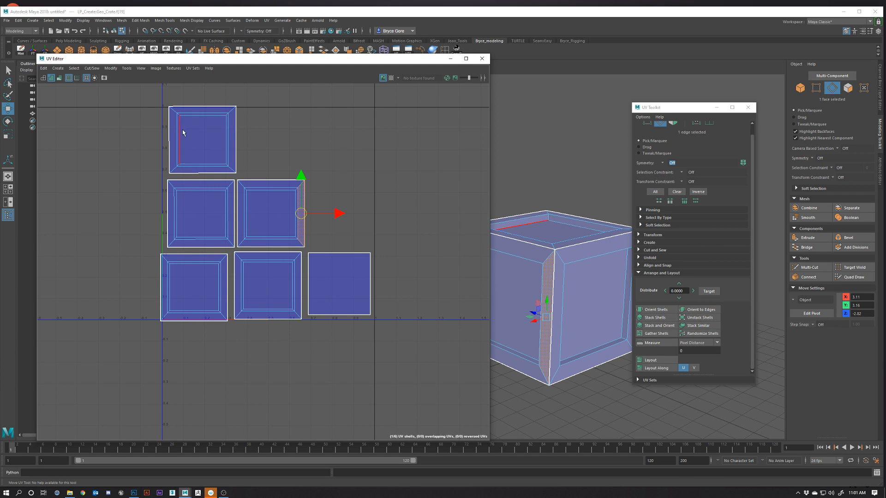
{"action": "left_click_drag", "start_coordinate": [584, 393], "coordinate": [554, 261], "text": "alt"}
{"action": "left_click", "coordinate": [552, 257]}
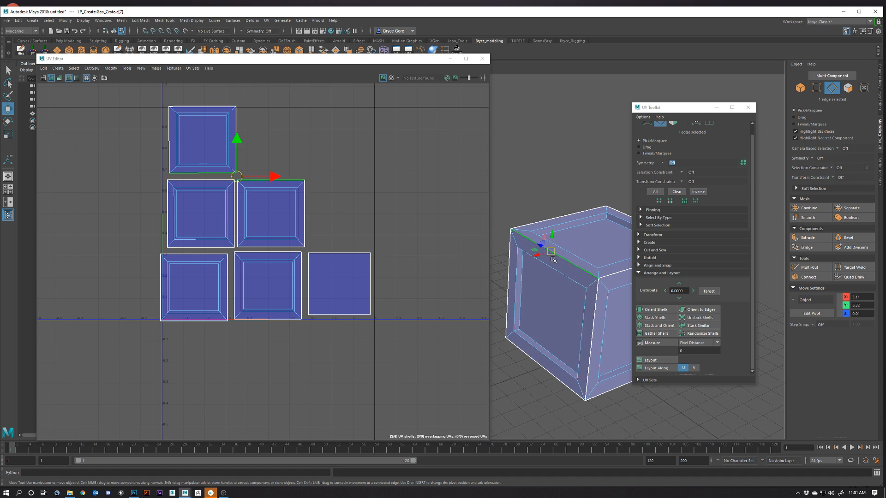
{"action": "left_click", "coordinate": [205, 189]}
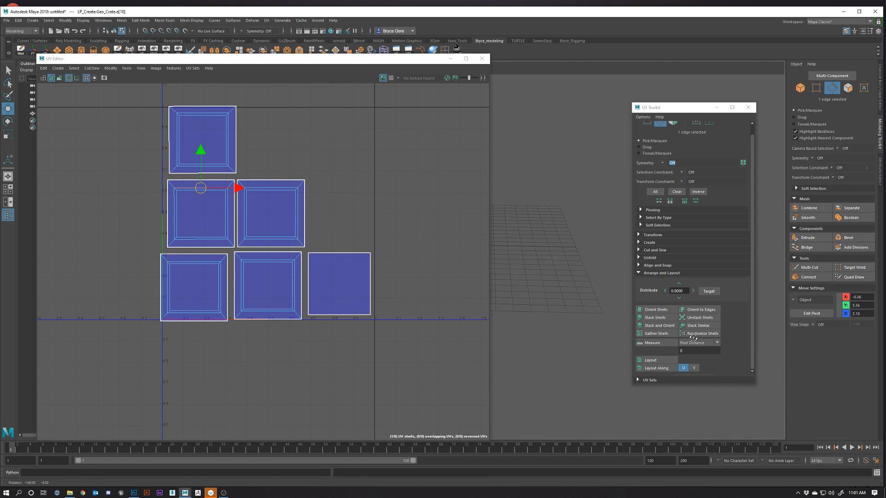
{"action": "key", "text": "f"}
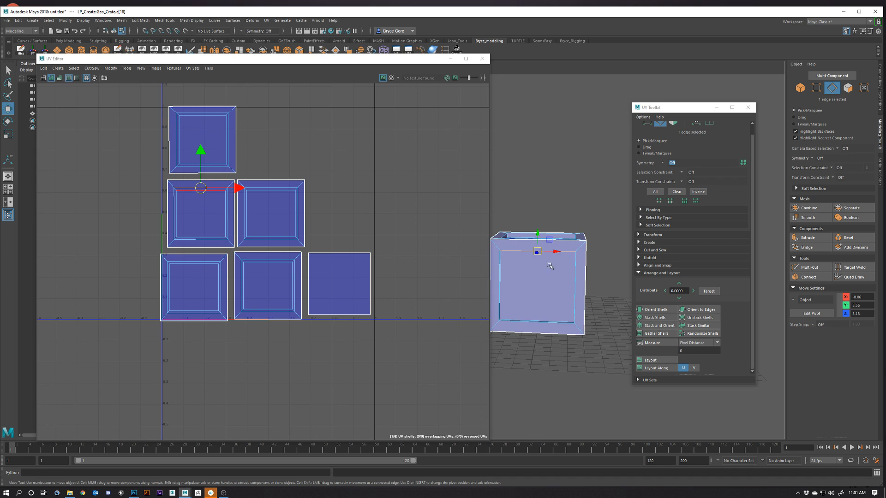
Step: Try rotating the middle row's left shell about 180 degrees, check its upper frame face on the crate, and undo the rotation
{"action": "double_click", "coordinate": [199, 212]}
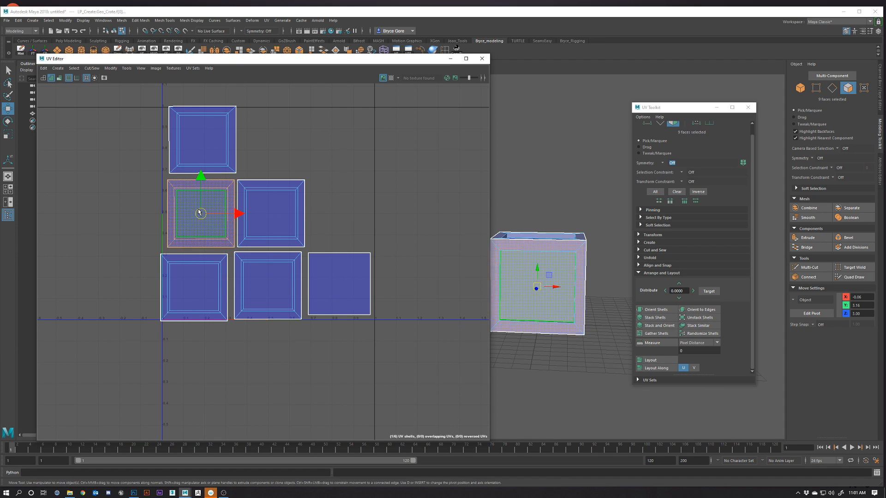
{"action": "key", "text": "e"}
{"action": "left_click_drag", "start_coordinate": [214, 184], "coordinate": [191, 244]}
{"action": "left_click", "coordinate": [323, 223]}
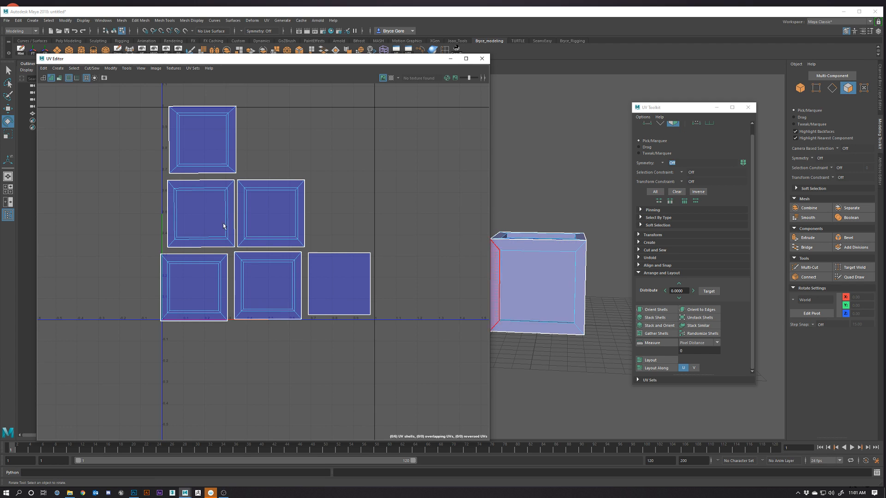
{"action": "left_click", "coordinate": [208, 244]}
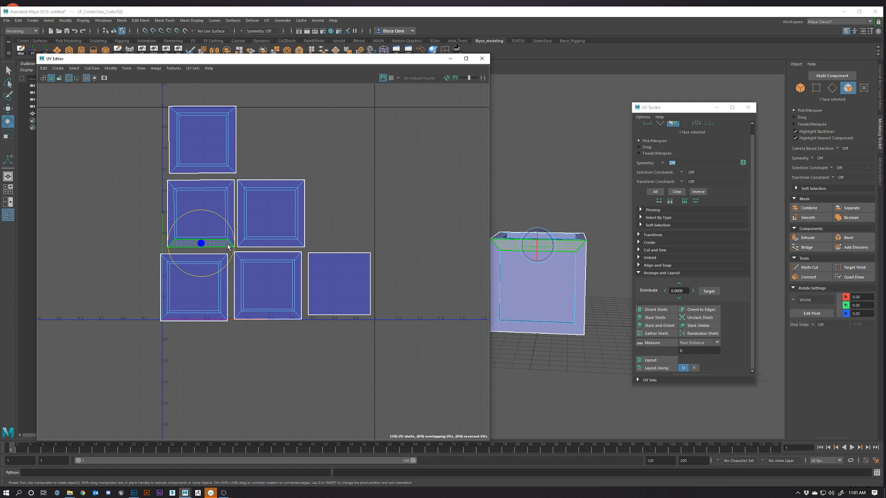
{"action": "scroll", "coordinate": [216, 249], "scroll_direction": "up", "scroll_amount": 3}
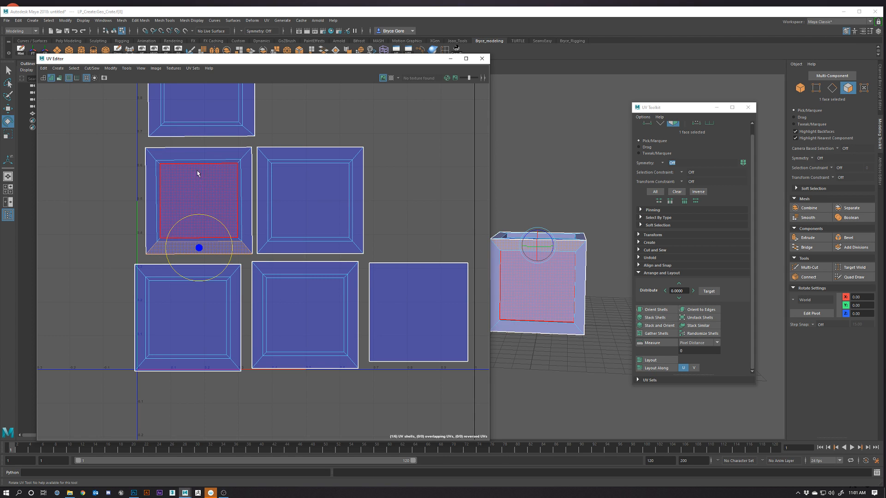
{"action": "left_click", "coordinate": [542, 250]}
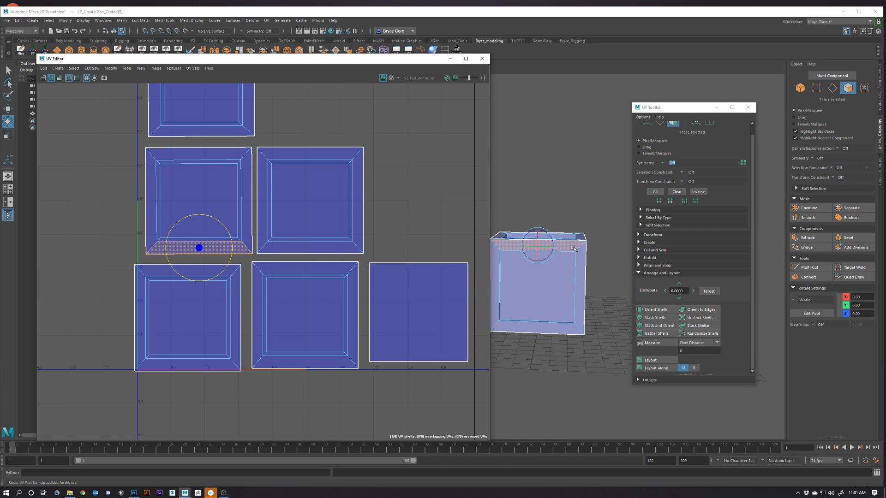
{"action": "key", "text": "ctrl+z"}
{"action": "key", "text": "ctrl+z"}
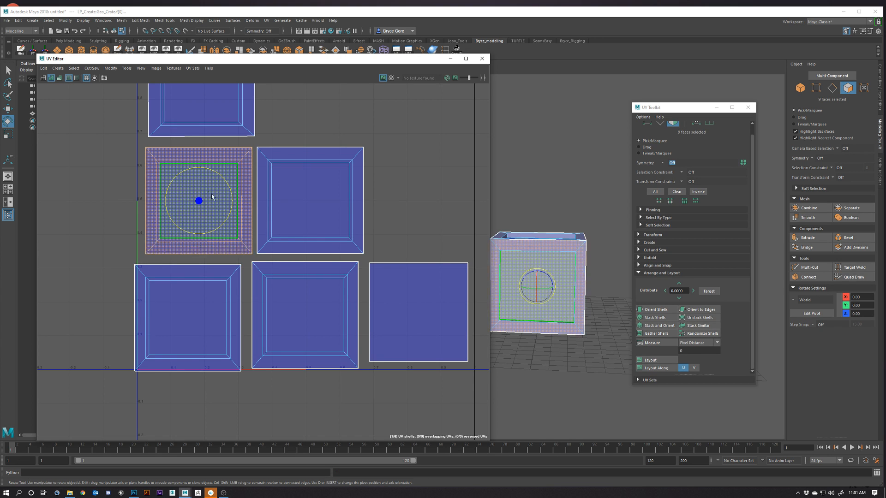
Step: Check the shells' orientation by selecting the upper inner frame edge of the middle row's right shell and the lowest row's two framed shells
{"action": "right_click_drag", "start_coordinate": [312, 214], "coordinate": [314, 195]}
{"action": "left_click", "coordinate": [309, 160]}
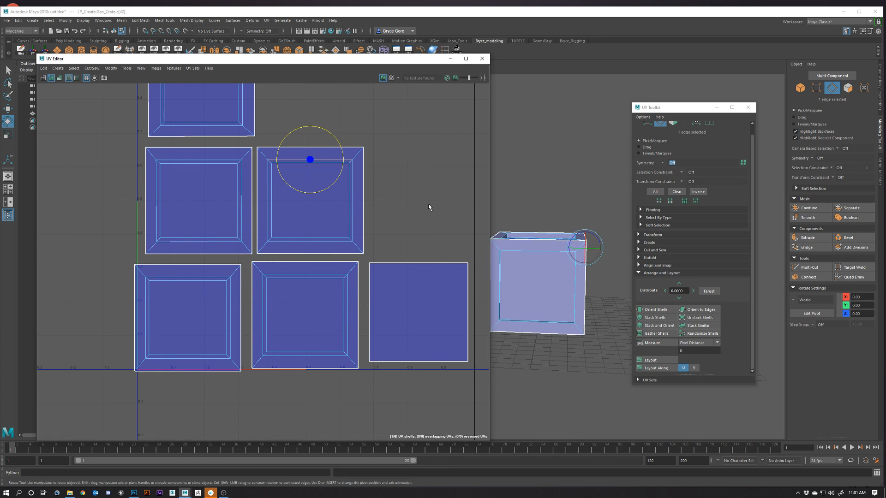
{"action": "key", "text": "f"}
{"action": "left_click_drag", "start_coordinate": [563, 316], "coordinate": [493, 316], "text": "alt"}
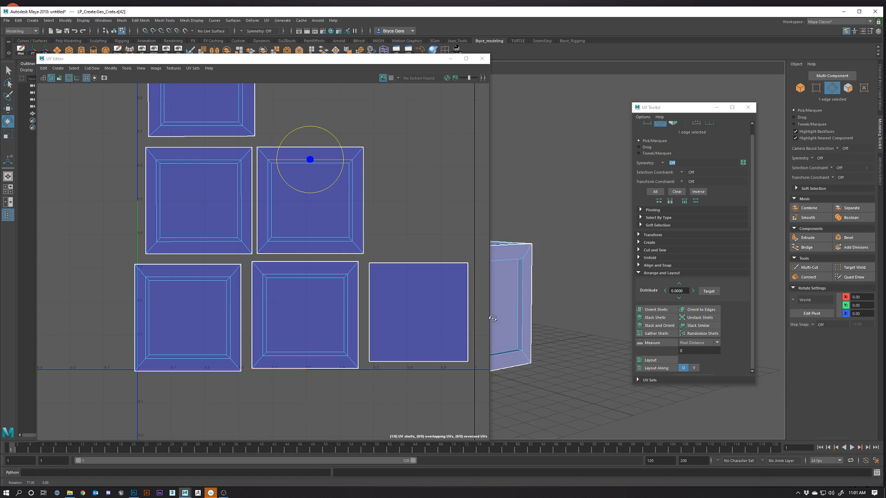
{"action": "middle_click_drag", "start_coordinate": [493, 317], "coordinate": [590, 318], "text": "alt"}
{"action": "left_click_drag", "start_coordinate": [589, 319], "coordinate": [510, 340], "text": "alt"}
{"action": "left_click", "coordinate": [187, 277]}
{"action": "middle_click_drag", "start_coordinate": [511, 339], "coordinate": [638, 318], "text": "alt"}
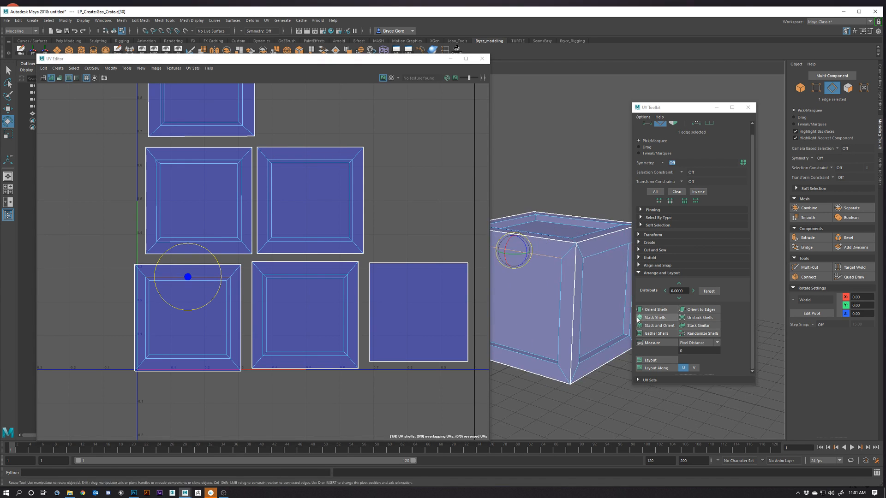
{"action": "left_click_drag", "start_coordinate": [623, 319], "coordinate": [519, 321], "text": "alt"}
{"action": "left_click", "coordinate": [305, 278]}
Step: Set the pivot of the middle row's right shell to its lower-left corner and snap it to the left shell's lower-right corner
{"action": "scroll", "coordinate": [322, 289], "scroll_direction": "down", "scroll_amount": 3}
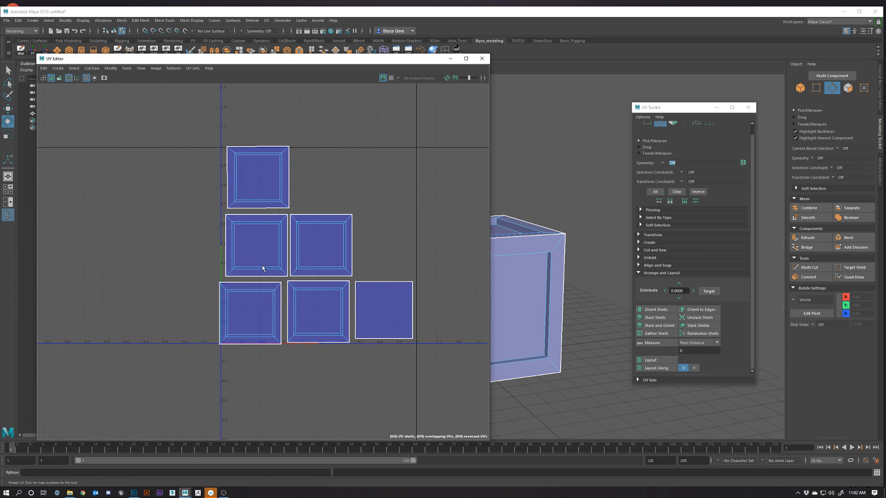
{"action": "right_click_drag", "start_coordinate": [308, 242], "coordinate": [306, 261]}
{"action": "key", "text": "w"}
{"action": "double_click", "coordinate": [302, 231]}
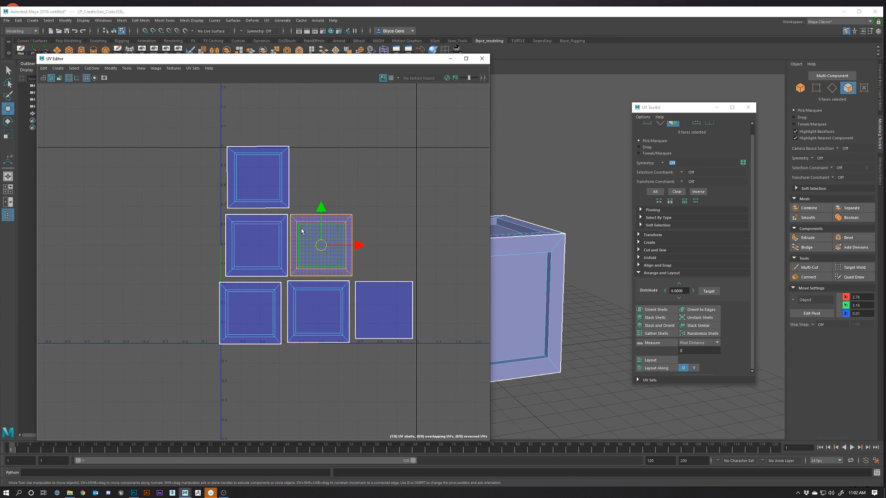
{"action": "scroll", "coordinate": [299, 257], "scroll_direction": "up", "scroll_amount": 5}
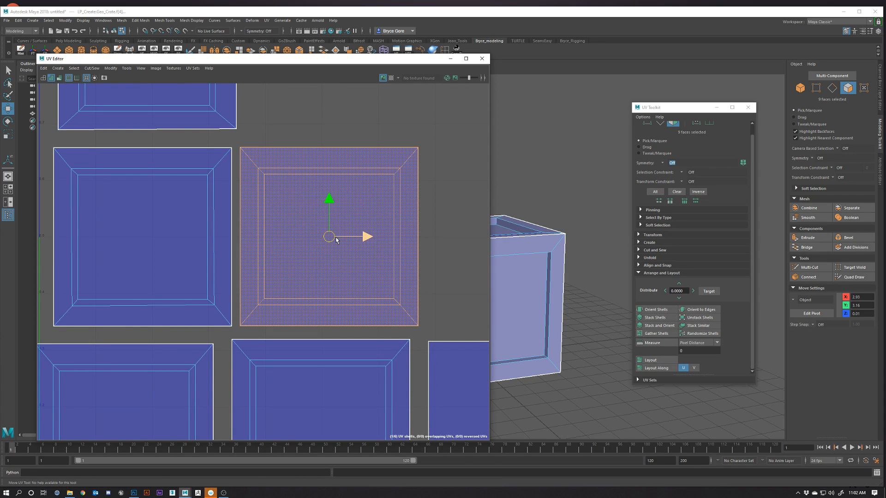
{"action": "key", "text": "d"}
{"action": "key", "text": "v"}
{"action": "left_click_drag", "start_coordinate": [329, 236], "coordinate": [241, 326]}
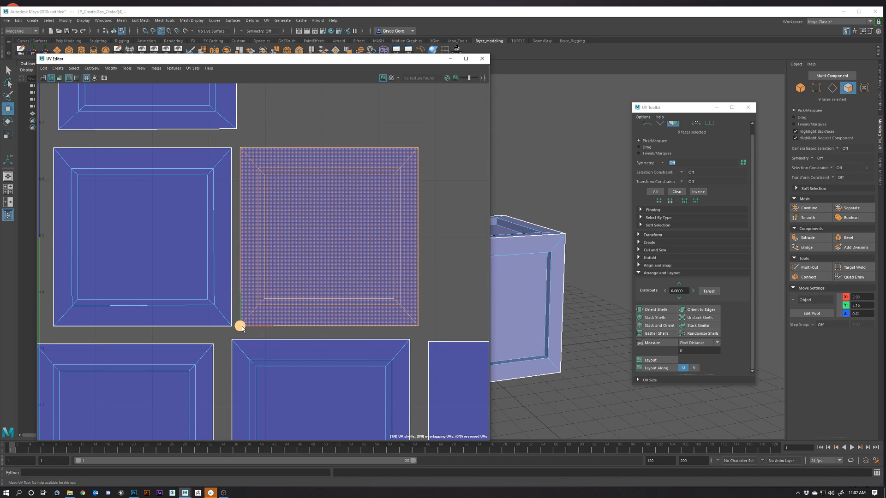
{"action": "mouse_move", "coordinate": [241, 326]}
{"action": "left_mouse_down"}
{"action": "mouse_move", "coordinate": [231, 326]}
{"action": "mouse_move", "coordinate": [241, 327]}
{"action": "left_mouse_up"}
{"action": "left_click_drag", "start_coordinate": [242, 328], "coordinate": [235, 329]}
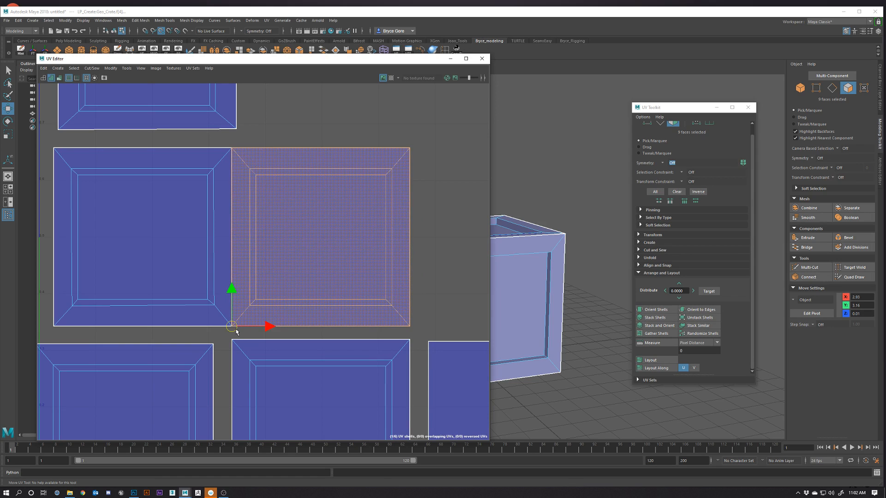
Step: Shift the whole right shell of the middle row slightly sideways to leave a narrow gap beside the left shell
{"action": "left_click", "coordinate": [307, 113]}
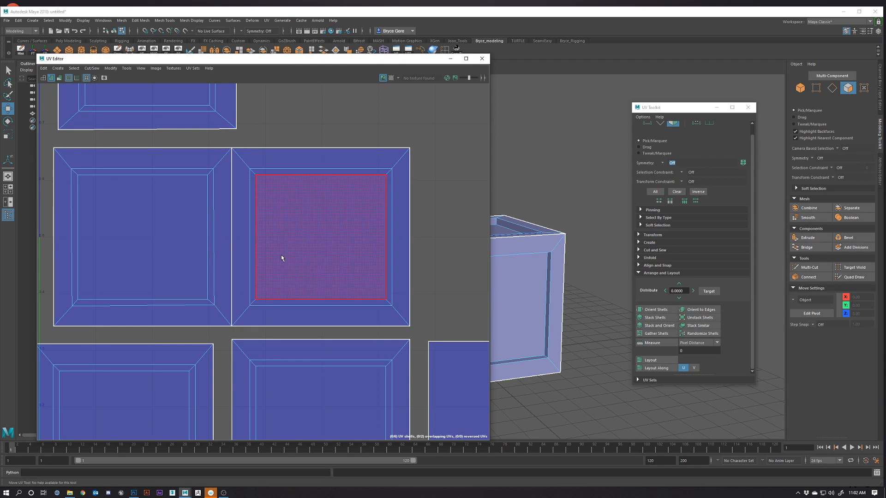
{"action": "double_click", "coordinate": [282, 255]}
{"action": "left_click_drag", "start_coordinate": [344, 238], "coordinate": [351, 239]}
{"action": "scroll", "coordinate": [289, 255], "scroll_direction": "down", "scroll_amount": 2}
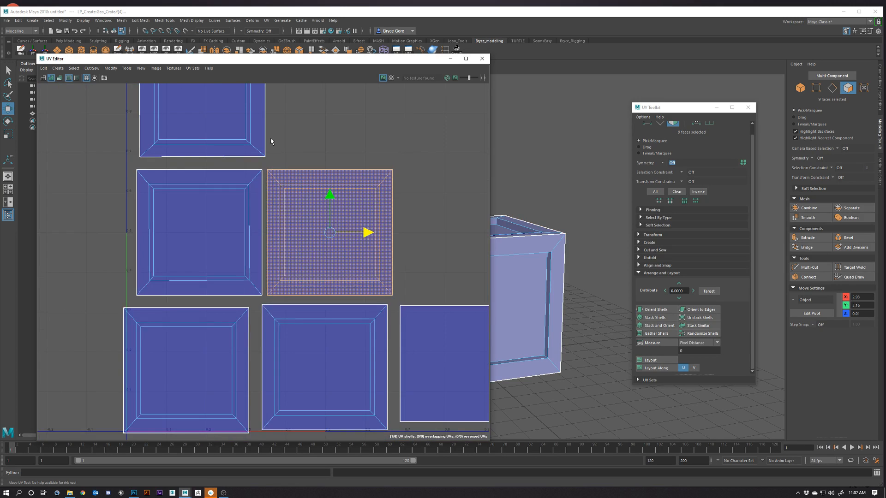
Step: Set the topmost shell's pivot to its lower-left corner and snap it to the upper-left corner of the shell below
{"action": "middle_click_drag", "start_coordinate": [270, 142], "coordinate": [354, 201], "text": "alt"}
{"action": "double_click", "coordinate": [284, 157]}
{"action": "middle_click_drag", "start_coordinate": [271, 178], "coordinate": [271, 177]}
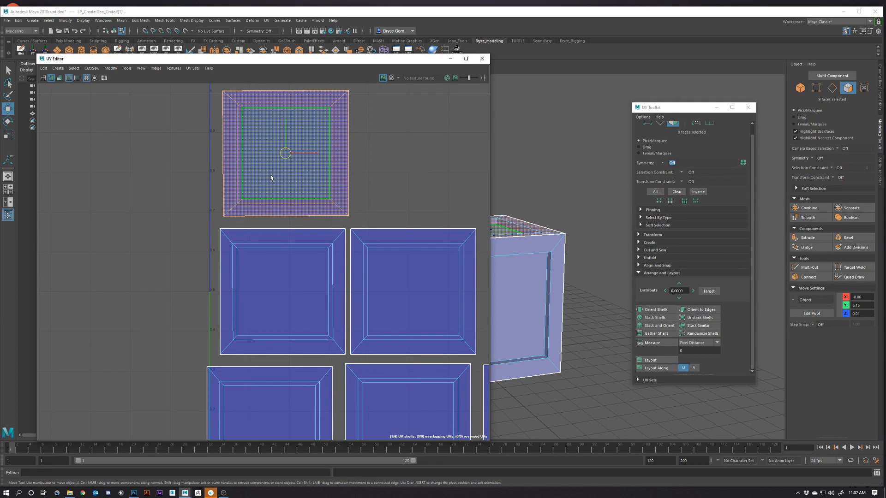
{"action": "left_click_drag", "start_coordinate": [286, 153], "coordinate": [224, 217]}
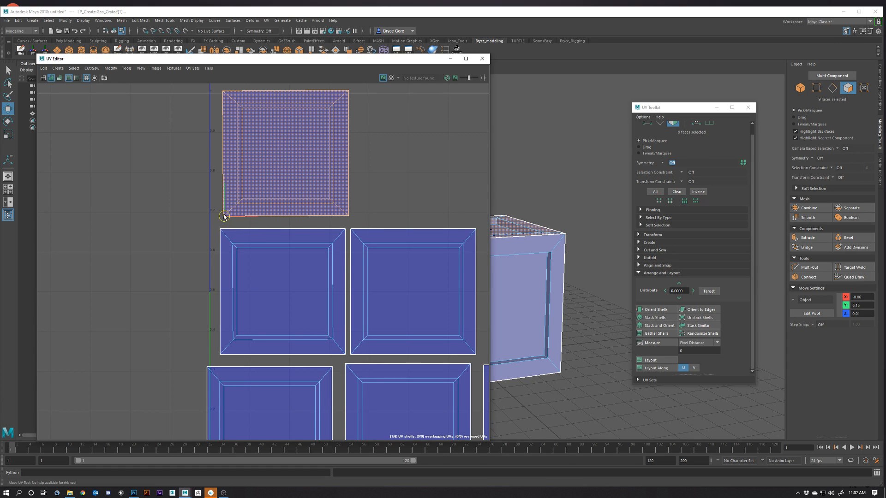
{"action": "key", "text": "ctrl+z"}
{"action": "left_click_drag", "start_coordinate": [226, 221], "coordinate": [230, 225]}
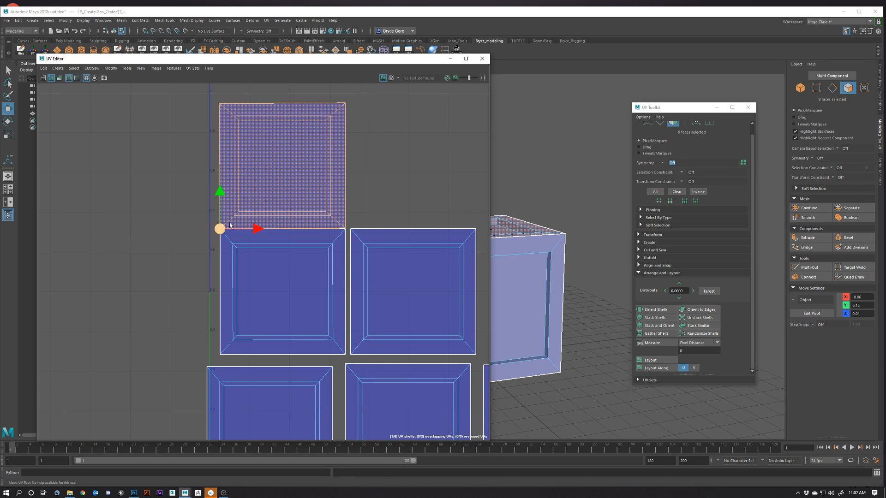
Step: Raise the topmost shell slightly to leave a narrow gap above the middle row, and clear the selection
{"action": "left_click", "coordinate": [278, 194]}
{"action": "left_click_drag", "start_coordinate": [282, 153], "coordinate": [284, 148]}
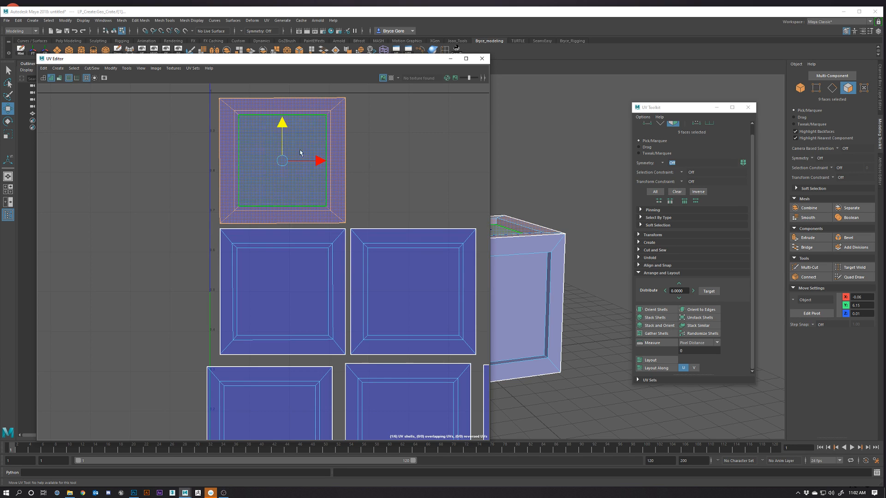
{"action": "left_click", "coordinate": [368, 190]}
Step: Snap the lowest row's left shell by its upper-left corner under the middle row's left shell, and lower it to leave a narrow gap
{"action": "scroll", "coordinate": [381, 266], "scroll_direction": "down", "scroll_amount": 2}
{"action": "middle_click_drag", "start_coordinate": [380, 266], "coordinate": [355, 162], "text": "alt"}
{"action": "double_click", "coordinate": [253, 286]}
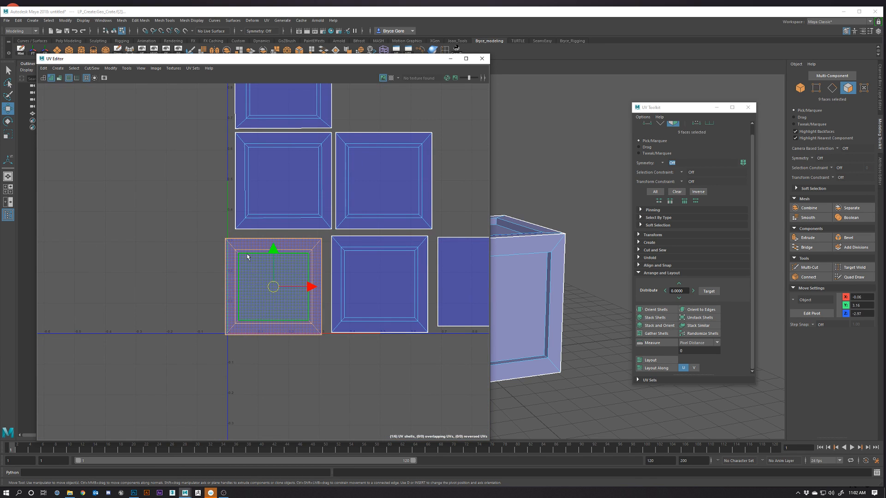
{"action": "left_click_drag", "start_coordinate": [273, 287], "coordinate": [224, 238]}
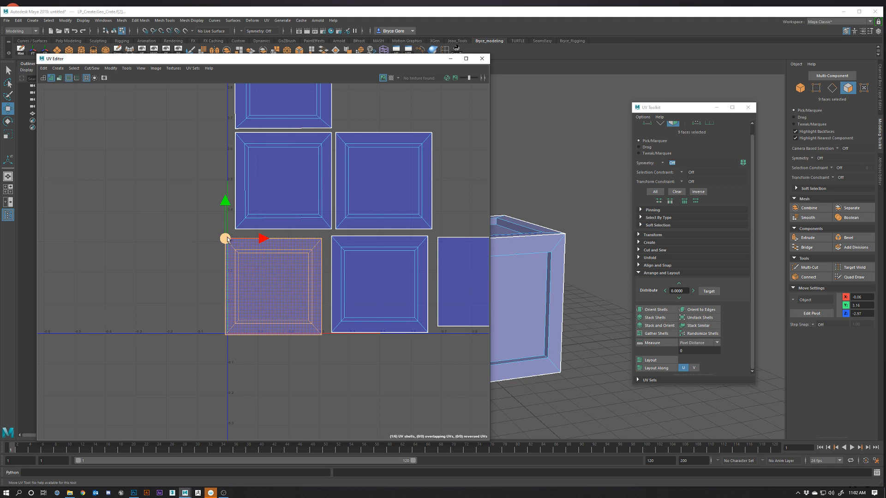
{"action": "left_click_drag", "start_coordinate": [225, 238], "coordinate": [236, 221]}
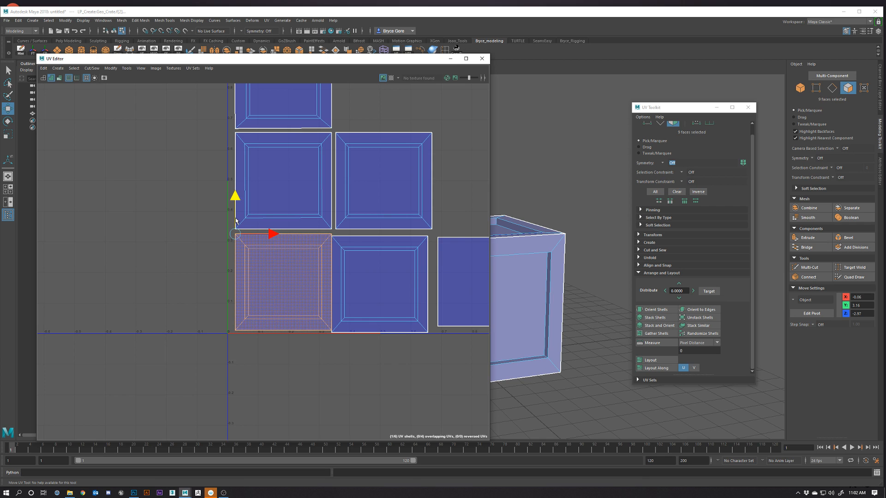
{"action": "left_click", "coordinate": [290, 347]}
Step: Examine the shells' spacing and their margins to the borders of the UV square
{"action": "scroll", "coordinate": [290, 348], "scroll_direction": "up", "scroll_amount": 5}
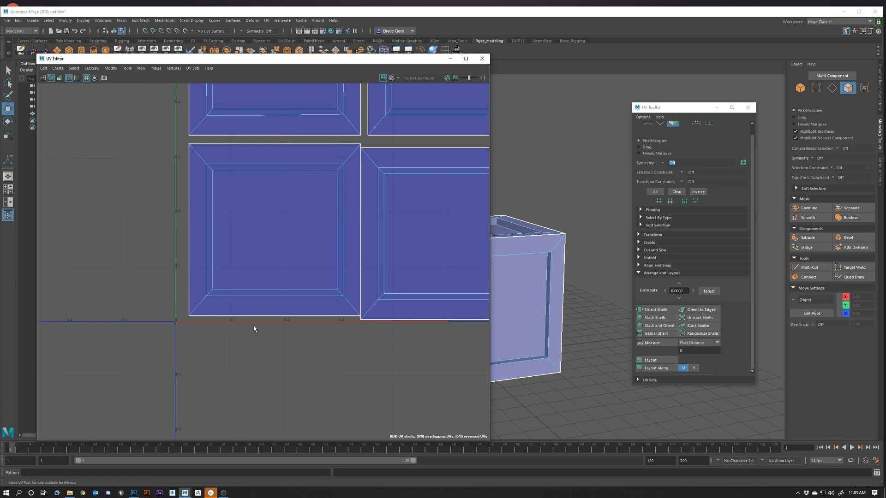
{"action": "scroll", "coordinate": [292, 363], "scroll_direction": "down", "scroll_amount": 4}
{"action": "middle_click_drag", "start_coordinate": [374, 319], "coordinate": [213, 354], "text": "alt"}
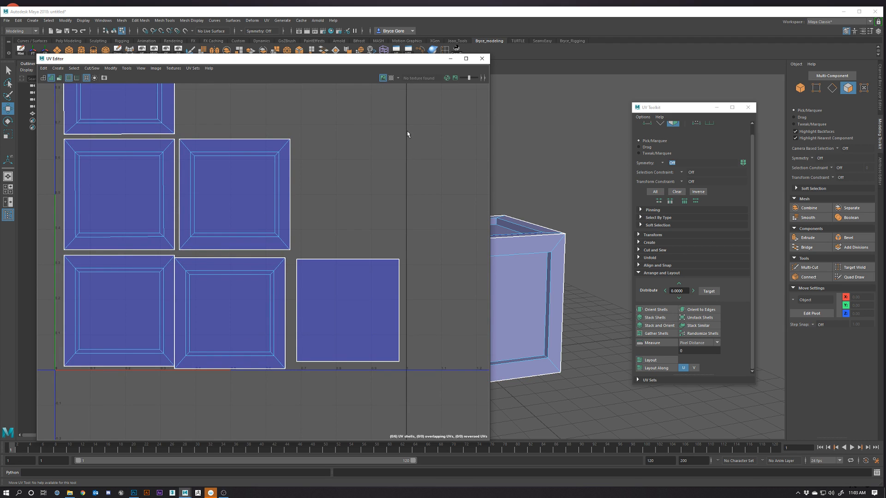
{"action": "scroll", "coordinate": [415, 272], "scroll_direction": "down", "scroll_amount": 1}
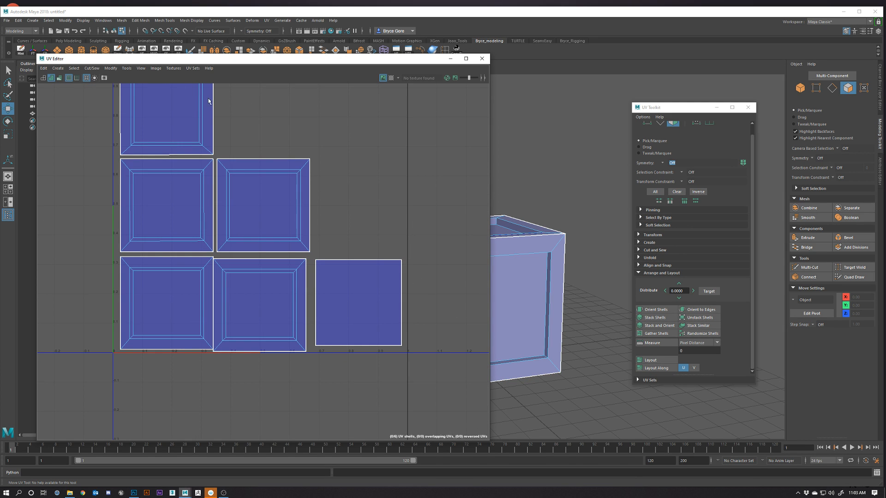
{"action": "middle_click_drag", "start_coordinate": [209, 101], "coordinate": [256, 174], "text": "alt"}
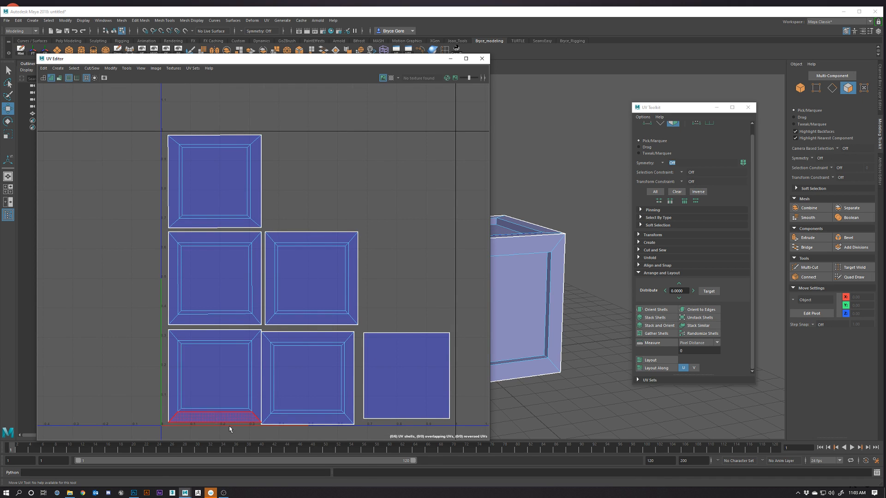
{"action": "middle_click_drag", "start_coordinate": [441, 298], "coordinate": [348, 188], "text": "alt"}
{"action": "scroll", "coordinate": [349, 190], "scroll_direction": "down", "scroll_amount": 1}
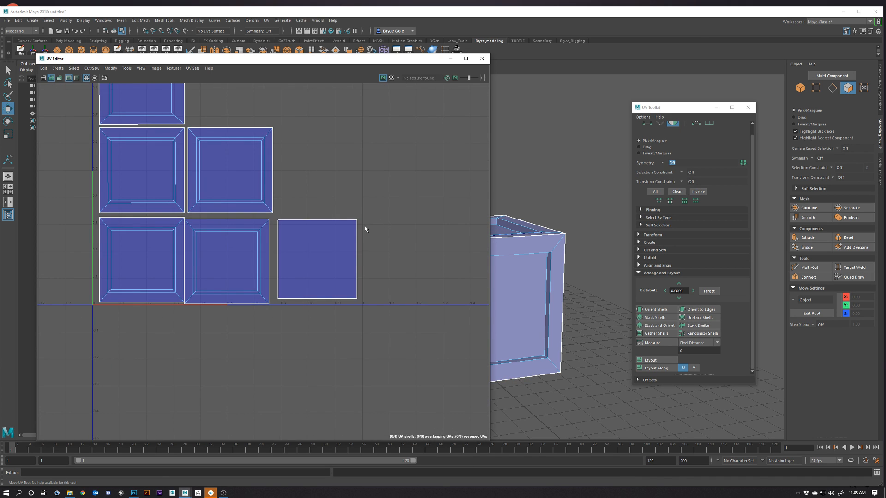
{"action": "scroll", "coordinate": [211, 261], "scroll_direction": "up", "scroll_amount": 2}
Step: Snap the lowest row's middle framed shell by its lower-left corner level with the left shell, and shift it sideways to leave a narrow gap
{"action": "left_click", "coordinate": [235, 267]}
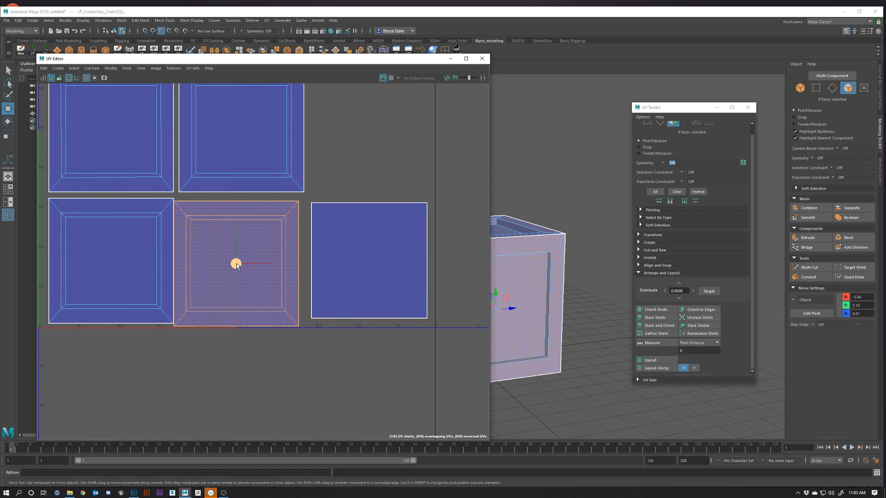
{"action": "key", "text": "d"}
{"action": "key", "text": "v"}
{"action": "left_click_drag", "start_coordinate": [235, 266], "coordinate": [229, 271]}
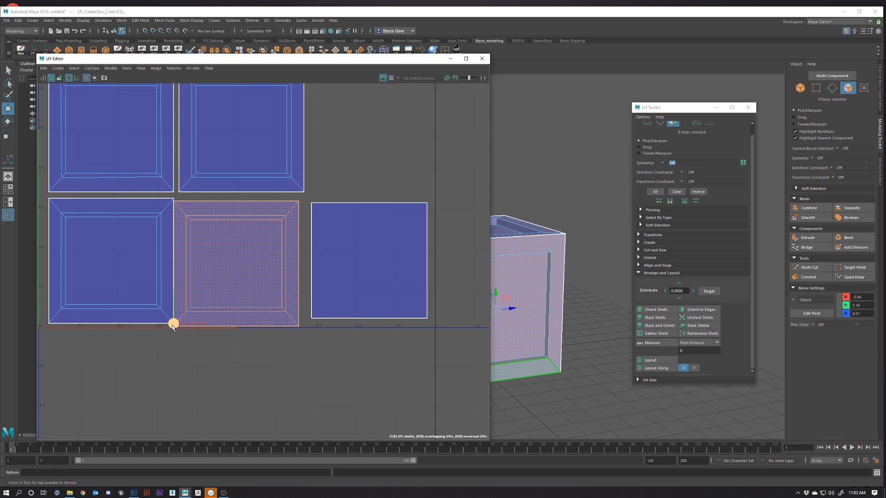
{"action": "left_click_drag", "start_coordinate": [173, 324], "coordinate": [205, 307]}
{"action": "scroll", "coordinate": [173, 345], "scroll_direction": "up", "scroll_amount": 3}
{"action": "key", "text": "d"}
{"action": "key", "text": "v"}
{"action": "key", "text": "v"}
{"action": "scroll", "coordinate": [255, 289], "scroll_direction": "down", "scroll_amount": 3}
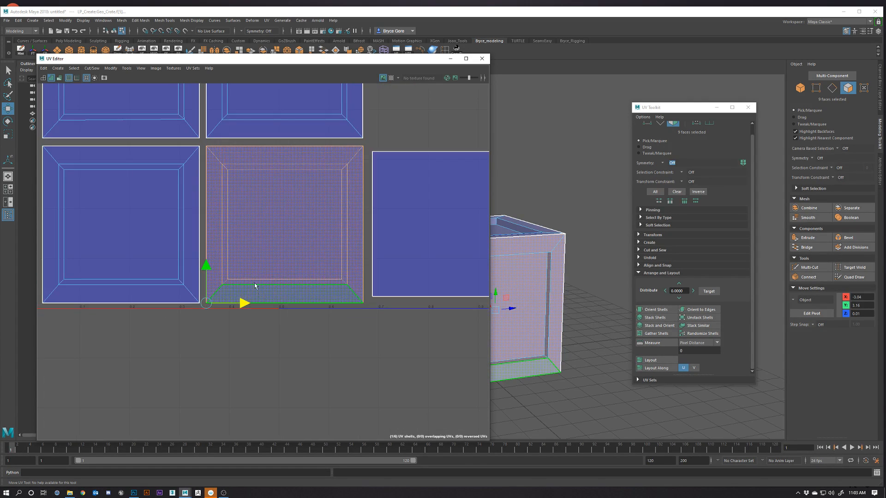
{"action": "middle_click_drag", "start_coordinate": [256, 282], "coordinate": [260, 287], "text": "alt"}
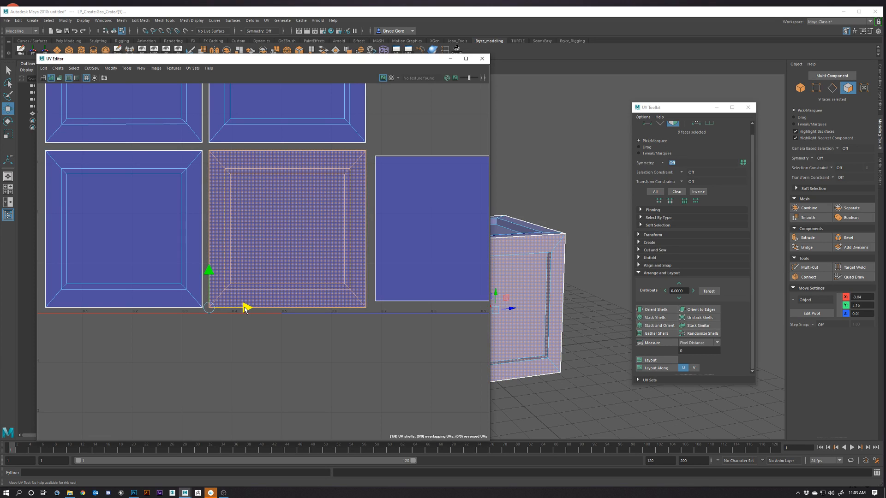
{"action": "left_click", "coordinate": [348, 339]}
Step: Move the plain square shell up and closer to its framed neighbour, lining up their upper edges
{"action": "middle_click_drag", "start_coordinate": [356, 335], "coordinate": [354, 335], "text": "alt"}
{"action": "left_click", "coordinate": [375, 254]}
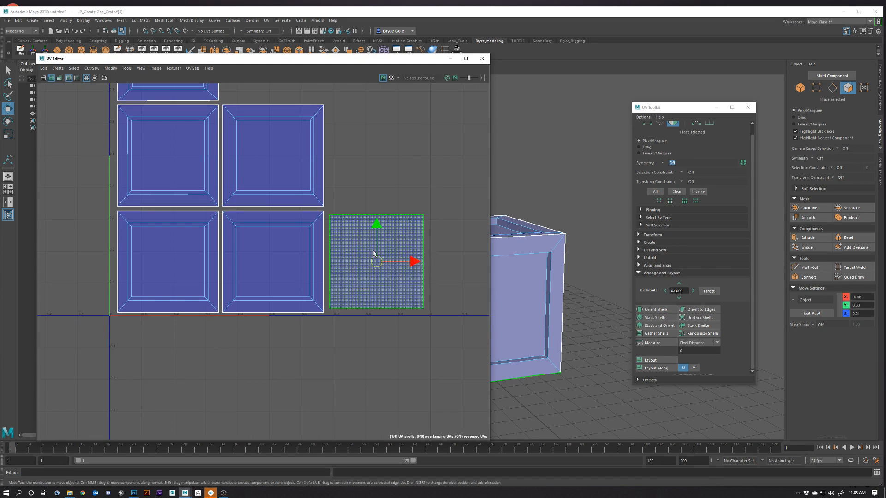
{"action": "left_click_drag", "start_coordinate": [376, 263], "coordinate": [373, 259]}
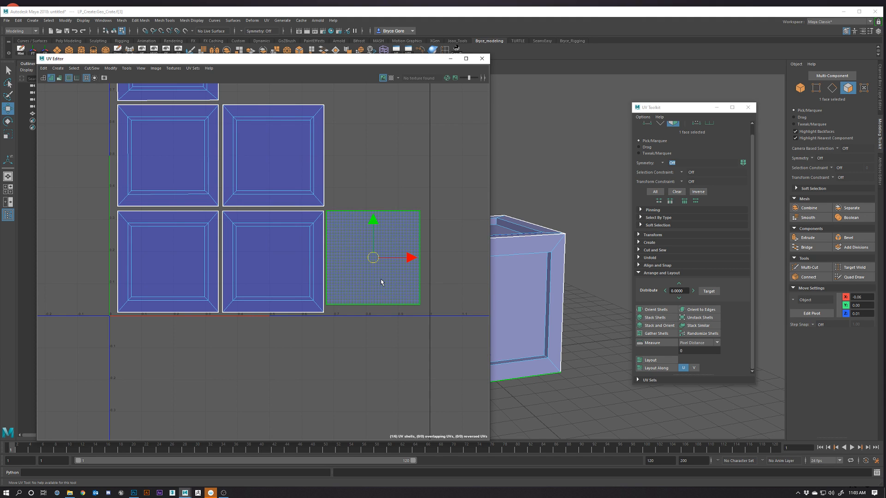
Step: Position the plain square UV shell beside the bottom row of framed shells, leaving a small gap, and deselect it
{"action": "mouse_move", "coordinate": [372, 258]}
{"action": "left_mouse_down"}
{"action": "mouse_move", "coordinate": [268, 263]}
{"action": "mouse_move", "coordinate": [385, 260]}
{"action": "left_mouse_up"}
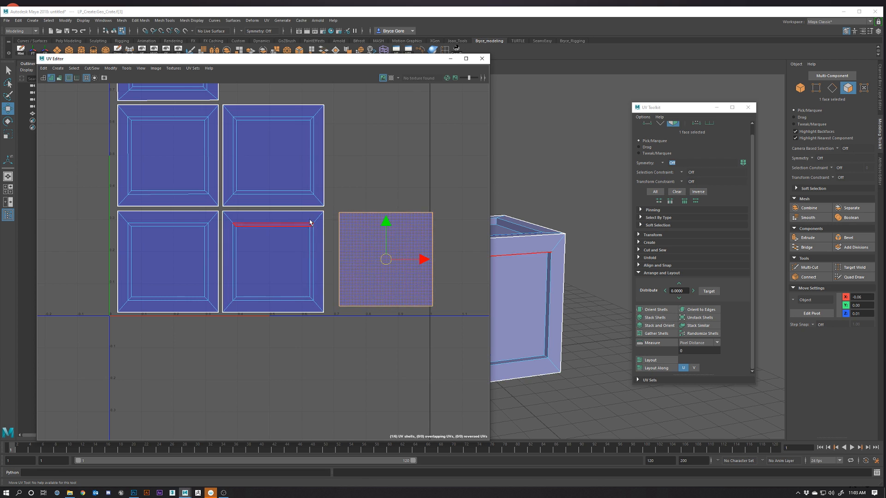
{"action": "left_click", "coordinate": [234, 235]}
{"action": "double_click", "coordinate": [245, 226]}
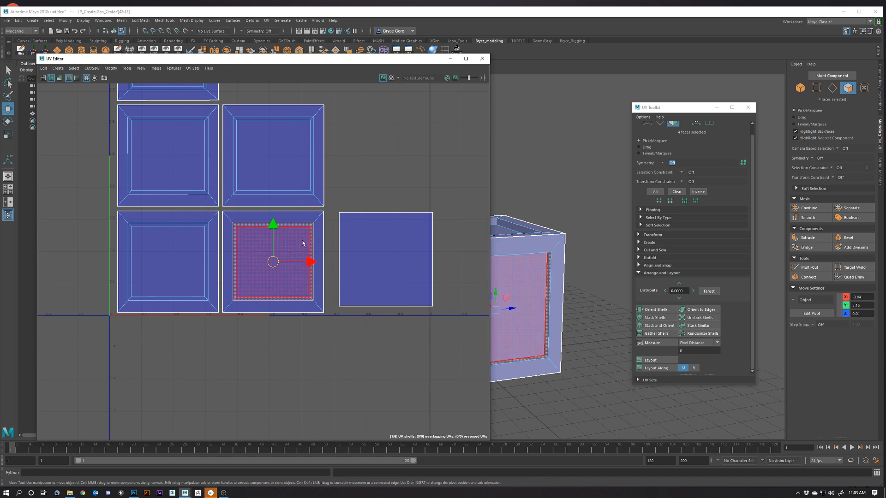
{"action": "left_click_drag", "start_coordinate": [572, 298], "coordinate": [569, 300], "text": "alt"}
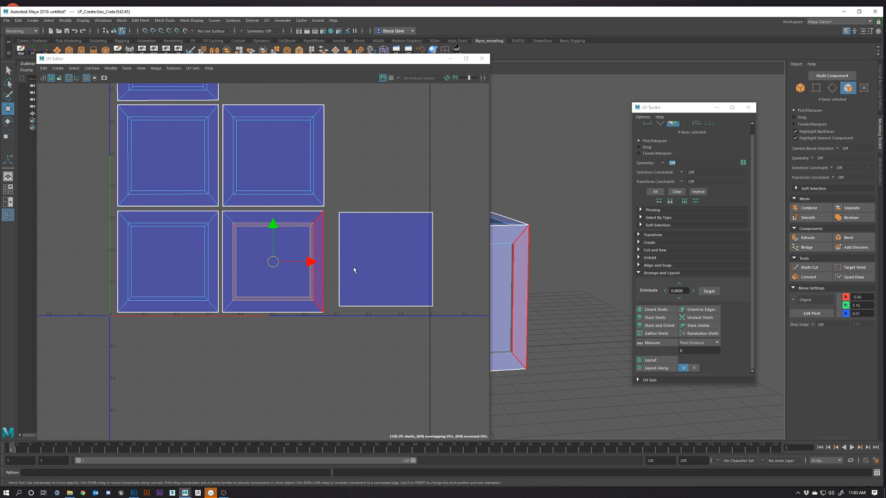
{"action": "left_click", "coordinate": [355, 268]}
{"action": "left_click_drag", "start_coordinate": [386, 259], "coordinate": [376, 262]}
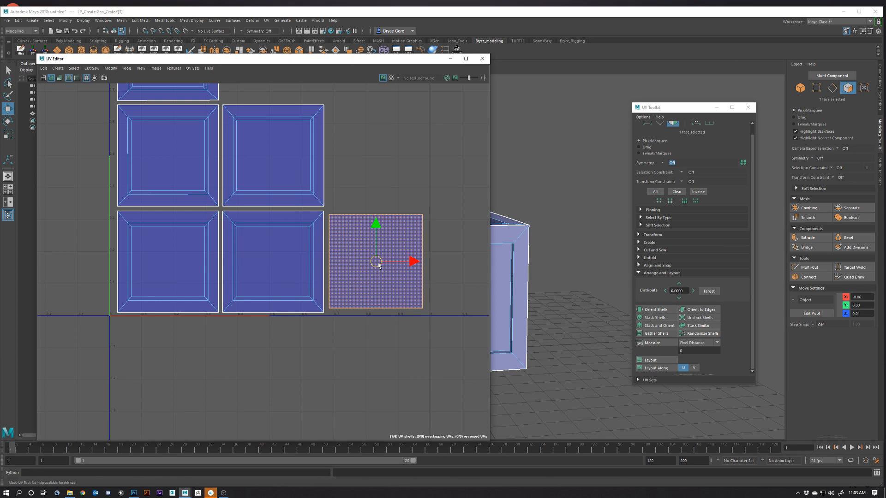
{"action": "left_click", "coordinate": [393, 361]}
Step: Examine the whole UV layout to check that every shell sits inside the 0–1 UV tile
{"action": "scroll", "coordinate": [393, 360], "scroll_direction": "down", "scroll_amount": 1}
{"action": "middle_click_drag", "start_coordinate": [393, 360], "coordinate": [395, 388], "text": "alt"}
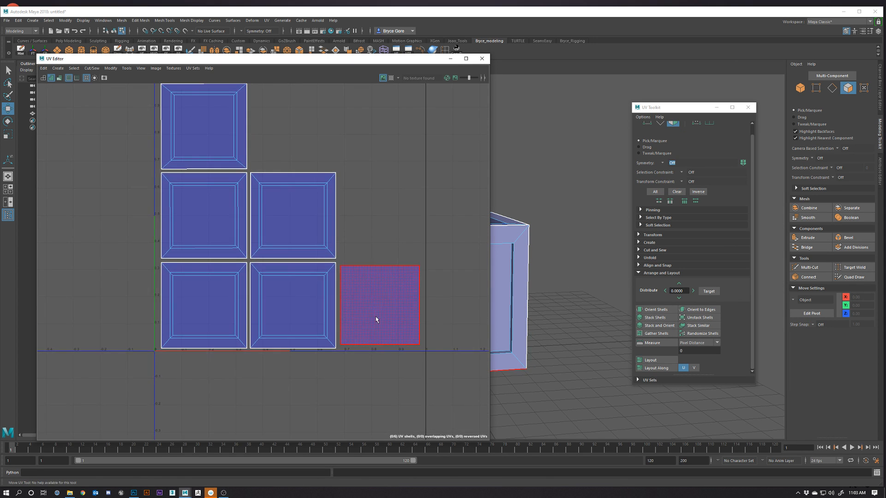
{"action": "middle_click_drag", "start_coordinate": [351, 264], "coordinate": [360, 353], "text": "alt"}
{"action": "right_click_drag", "start_coordinate": [363, 345], "coordinate": [344, 270], "text": "alt"}
{"action": "middle_click_drag", "start_coordinate": [366, 375], "coordinate": [353, 325], "text": "alt"}
{"action": "right_click_drag", "start_coordinate": [353, 324], "coordinate": [433, 419], "text": "alt"}
{"action": "mouse_move", "coordinate": [433, 419]}
{"action": "middle_mouse_down", "text": "alt"}
{"action": "mouse_move", "coordinate": [409, 390]}
{"action": "mouse_move", "coordinate": [435, 421]}
{"action": "middle_mouse_up", "text": "alt"}
{"action": "right_click_drag", "start_coordinate": [435, 421], "coordinate": [368, 400], "text": "alt"}
{"action": "middle_click_drag", "start_coordinate": [350, 386], "coordinate": [324, 395], "text": "alt"}
{"action": "mouse_move", "coordinate": [362, 347]}
{"action": "right_mouse_down"}
{"action": "mouse_move", "coordinate": [388, 350]}
{"action": "mouse_move", "coordinate": [361, 350]}
{"action": "right_mouse_up"}
{"action": "key", "text": "F12"}
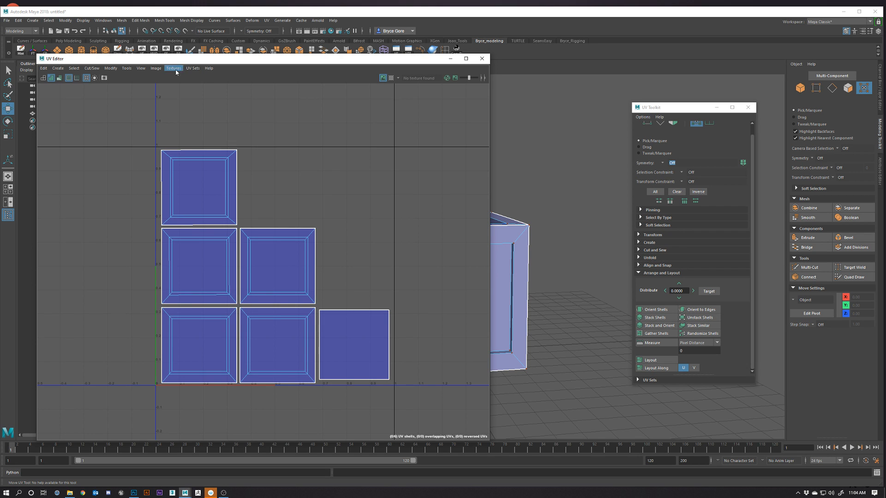
Step: Set up a UV snapshot named CrateUV_Temp on the Desktop with a size of 1024 x 1024 pixels
{"action": "left_click", "coordinate": [157, 69]}
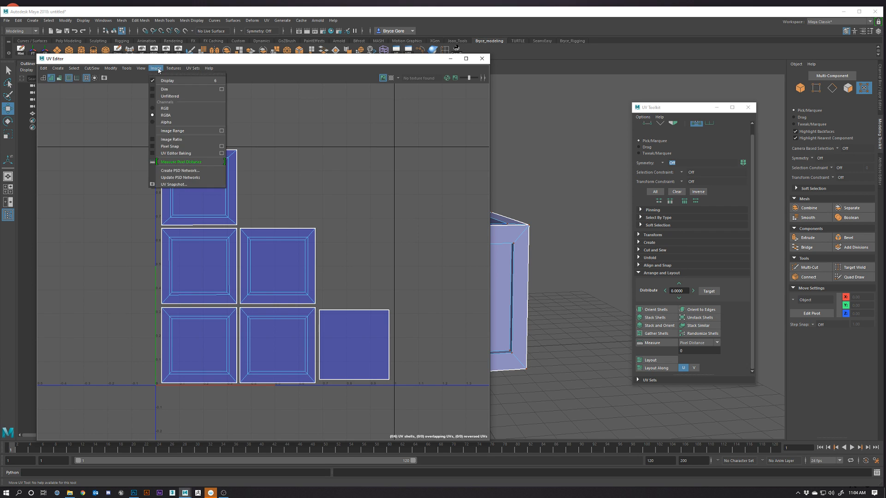
{"action": "left_click", "coordinate": [179, 185]}
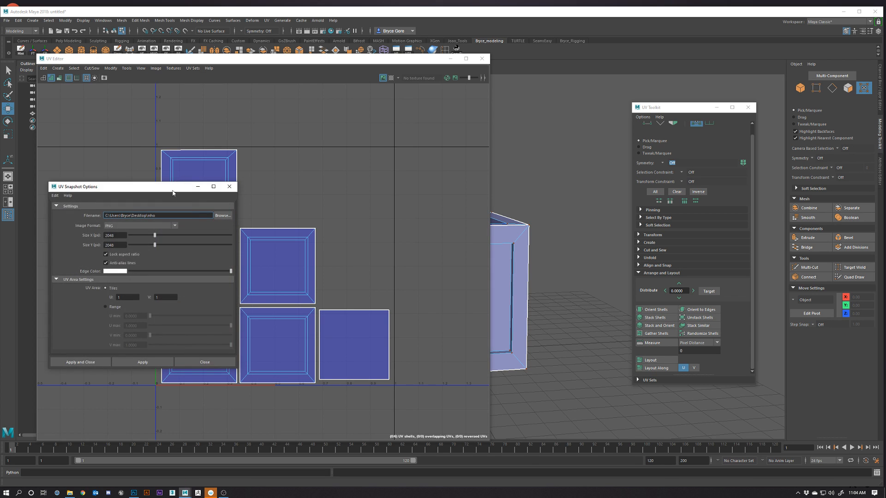
{"action": "left_click_drag", "start_coordinate": [299, 187], "coordinate": [315, 185]}
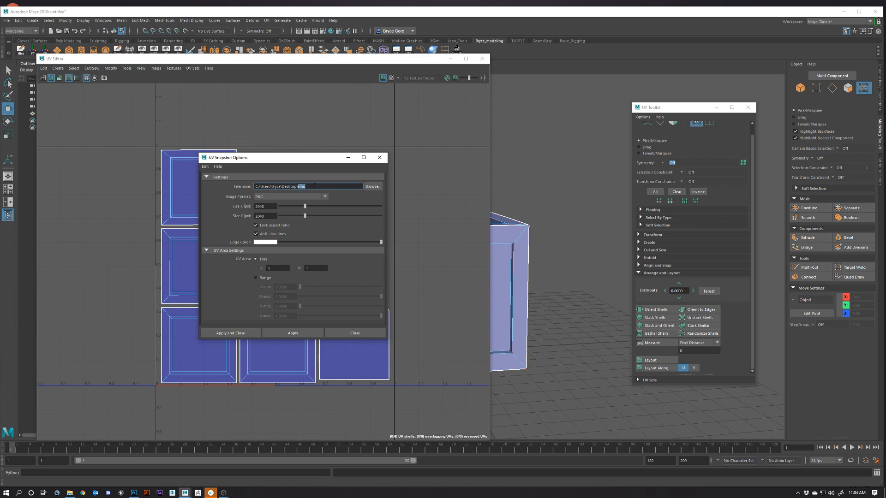
{"action": "key", "text": "BackSpace"}
{"action": "double_click", "coordinate": [264, 206]}
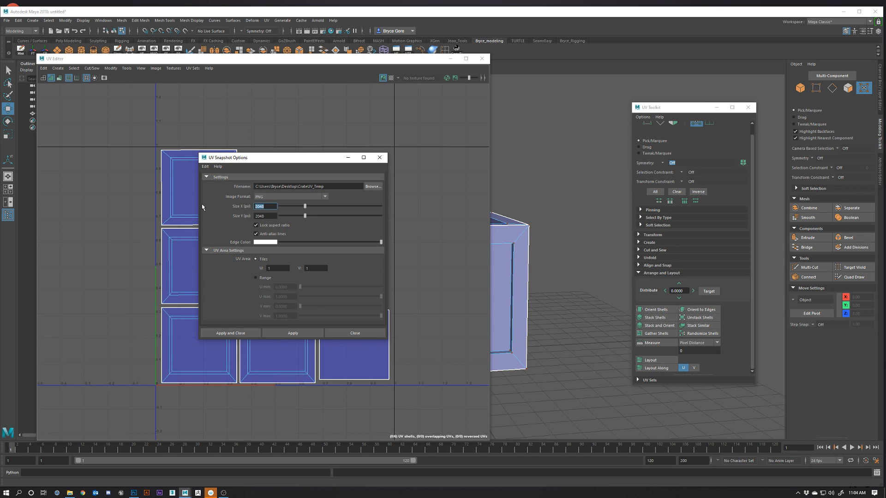
{"action": "type", "text": "1024"}
{"action": "key", "text": "Tab"}
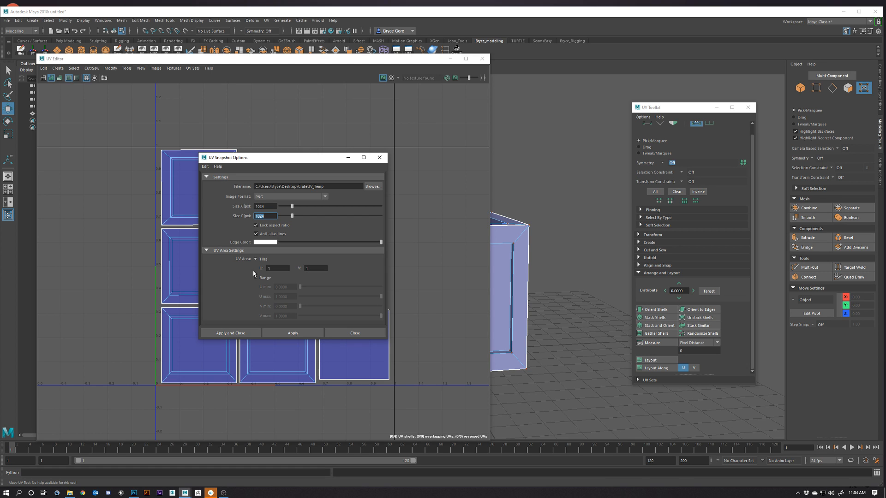
Step: Try to export the UV snapshot with the current component selection, and close its options
{"action": "left_click_drag", "start_coordinate": [312, 154], "coordinate": [269, 101]}
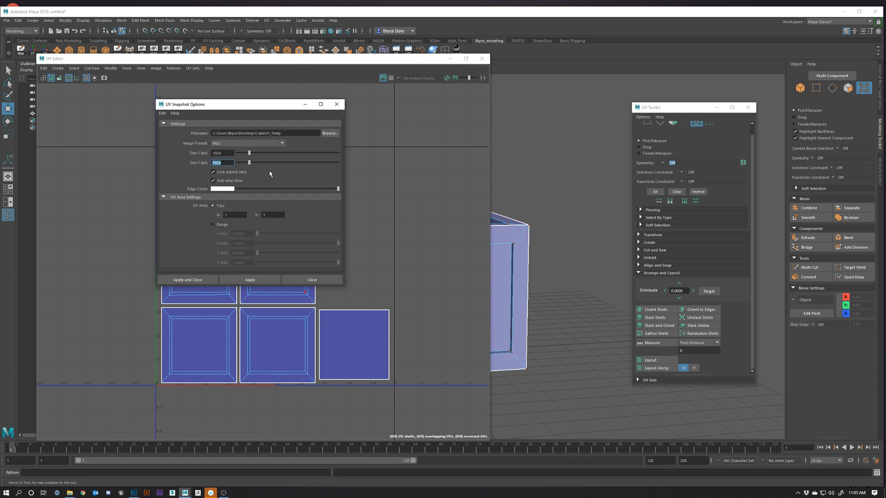
{"action": "left_click", "coordinate": [251, 282]}
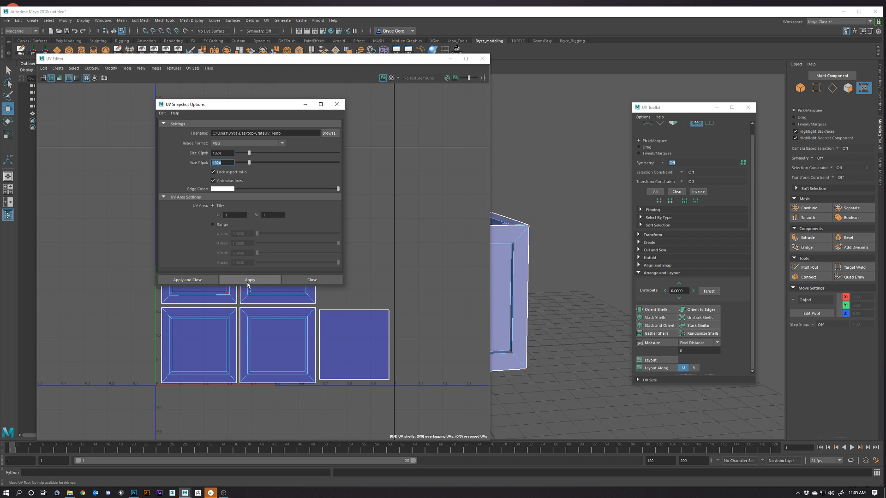
{"action": "left_click", "coordinate": [248, 284]}
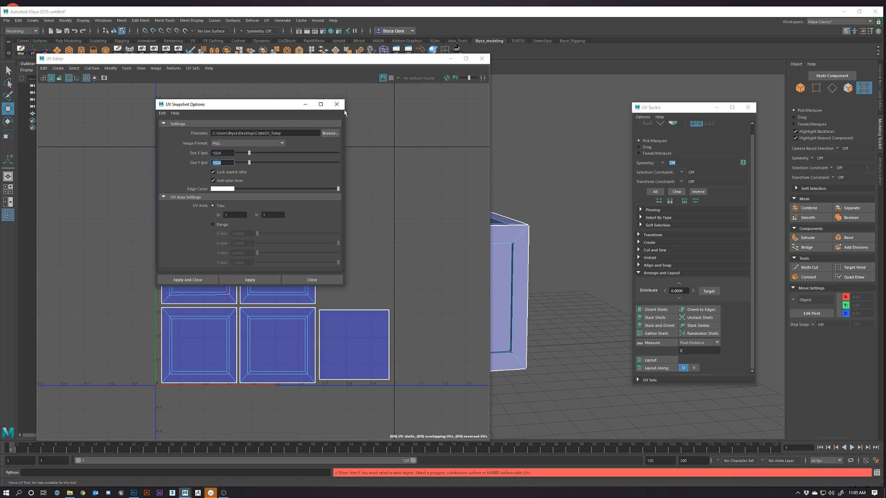
{"action": "left_click", "coordinate": [337, 104]}
Step: Select the crate as a whole object and export its UV layout as the CrateUV_Temp snapshot
{"action": "right_click", "coordinate": [486, 261]}
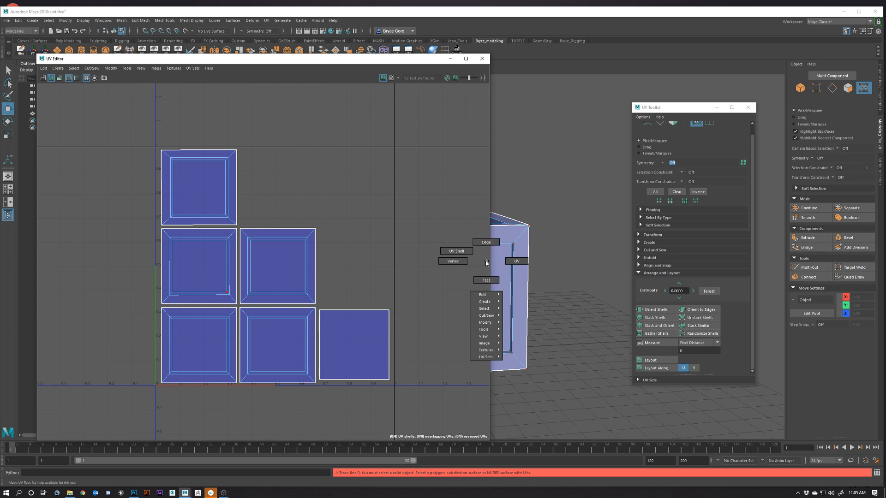
{"action": "right_click_drag", "start_coordinate": [500, 253], "coordinate": [524, 243]}
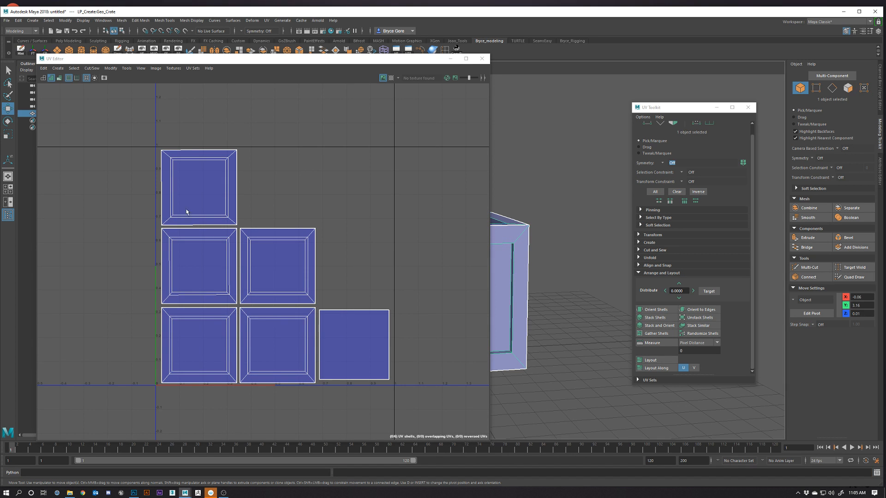
{"action": "left_click", "coordinate": [104, 78]}
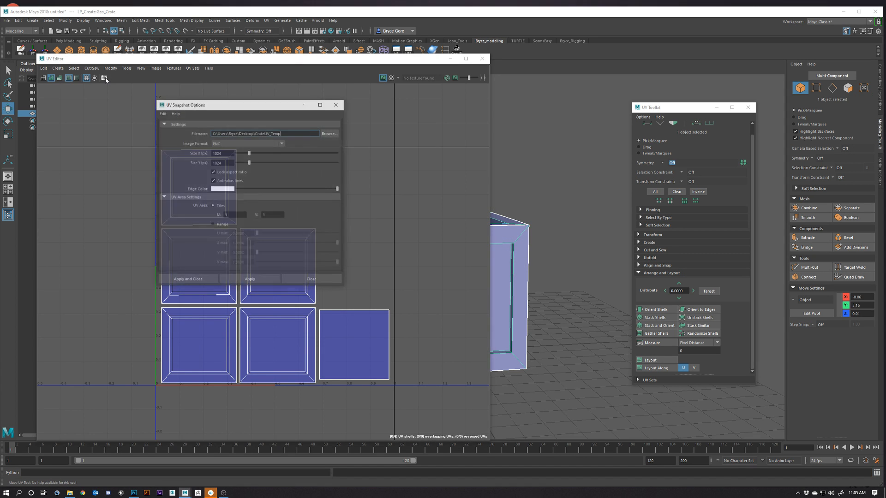
{"action": "left_click", "coordinate": [251, 283]}
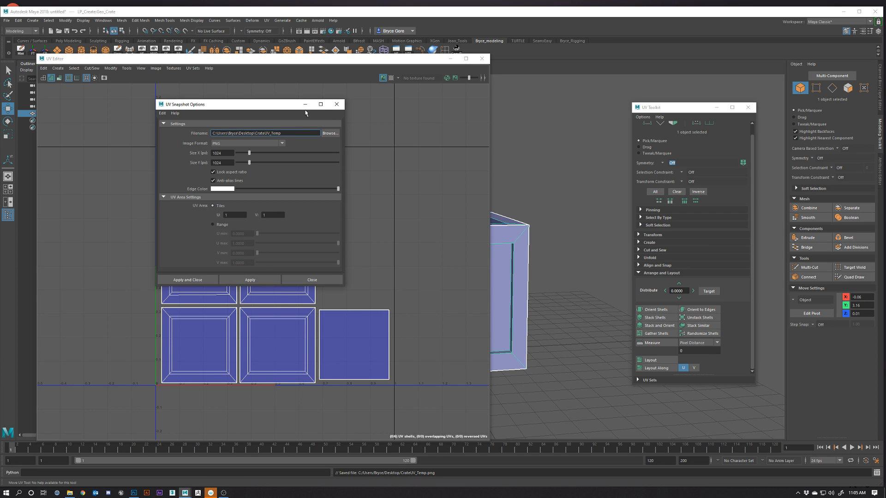
{"action": "left_click", "coordinate": [337, 104]}
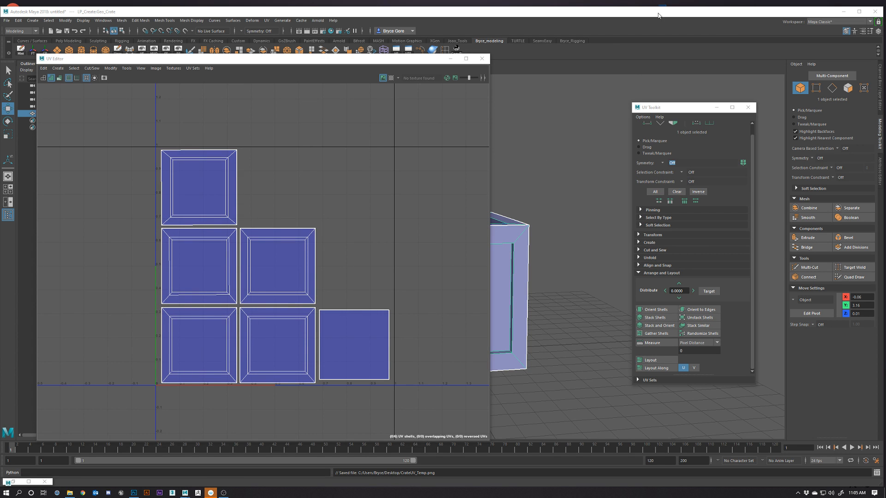
Step: Switch to Photoshop and open the CrateUV_Temp image from the desktop
{"action": "left_click_drag", "start_coordinate": [660, 13], "coordinate": [676, 30]}
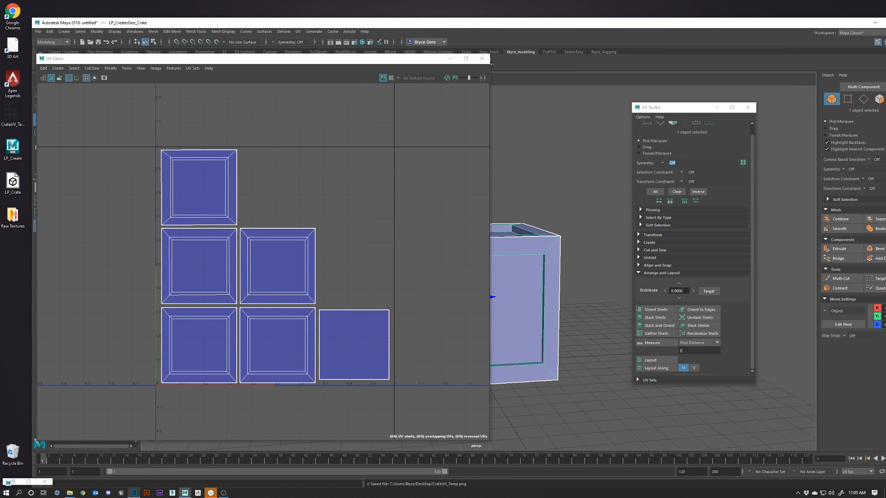
{"action": "left_click", "coordinate": [134, 493]}
{"action": "left_click_drag", "start_coordinate": [12, 113], "coordinate": [165, 159]}
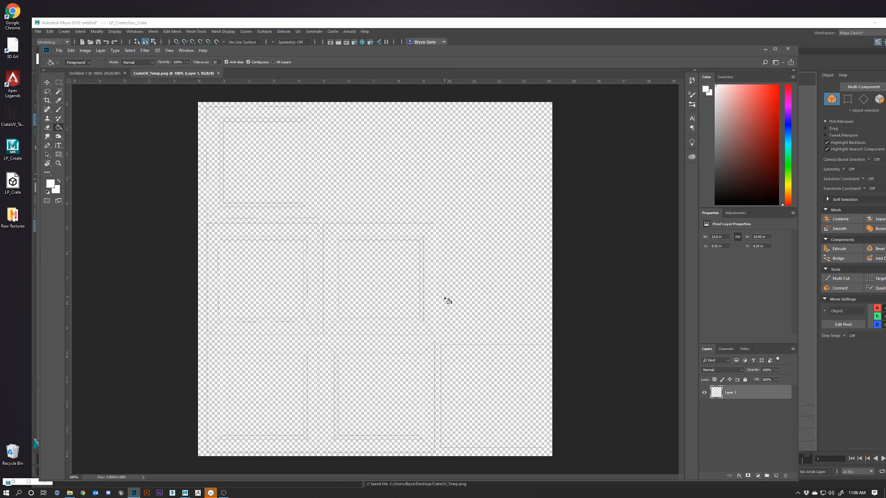
Step: Add a new layer beneath the UV outline layer and name it bckground
{"action": "left_click", "coordinate": [777, 477]}
{"action": "left_click_drag", "start_coordinate": [750, 392], "coordinate": [750, 433]}
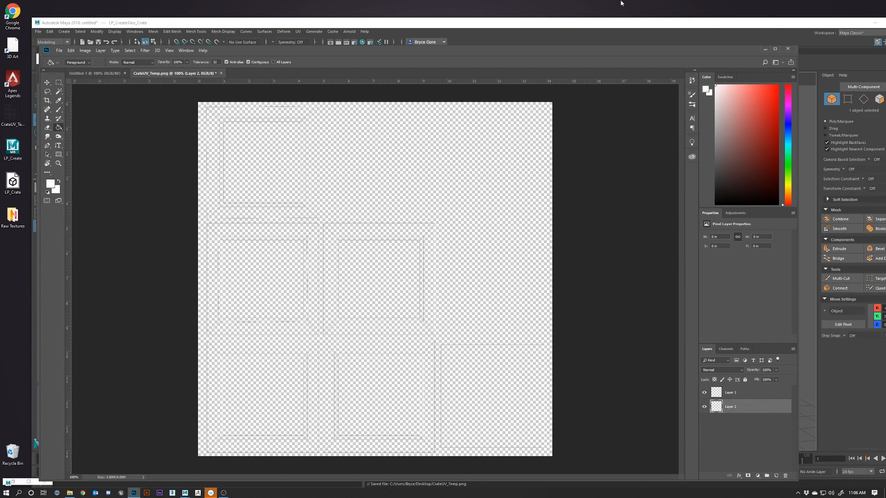
{"action": "double_click", "coordinate": [734, 406]}
{"action": "type", "text": "bckground"}
{"action": "key", "text": "Return"}
Step: Rename the UV outline layer as Uv_temp
{"action": "double_click", "coordinate": [737, 392]}
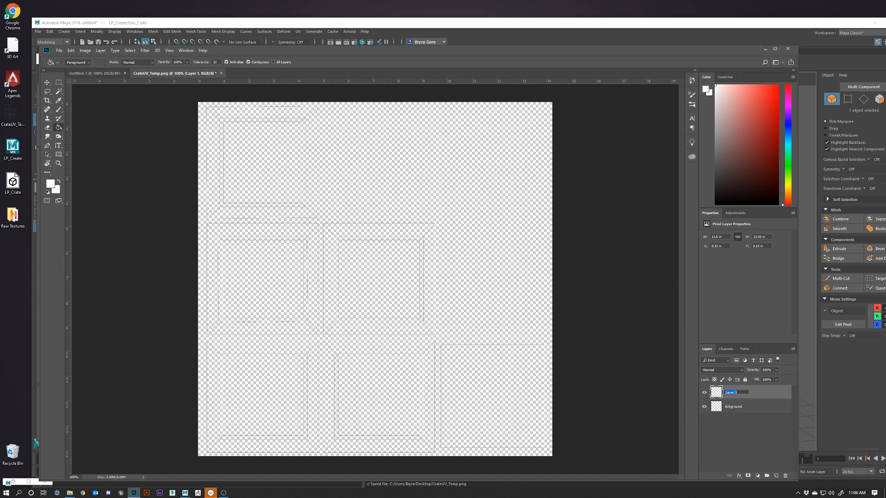
{"action": "type", "text": "Te"}
{"action": "type", "text": "_temp"}
{"action": "key", "text": "Return"}
Step: Fill the bckground layer with a light pinkish grey using the Paint Bucket
{"action": "double_click", "coordinate": [745, 407]}
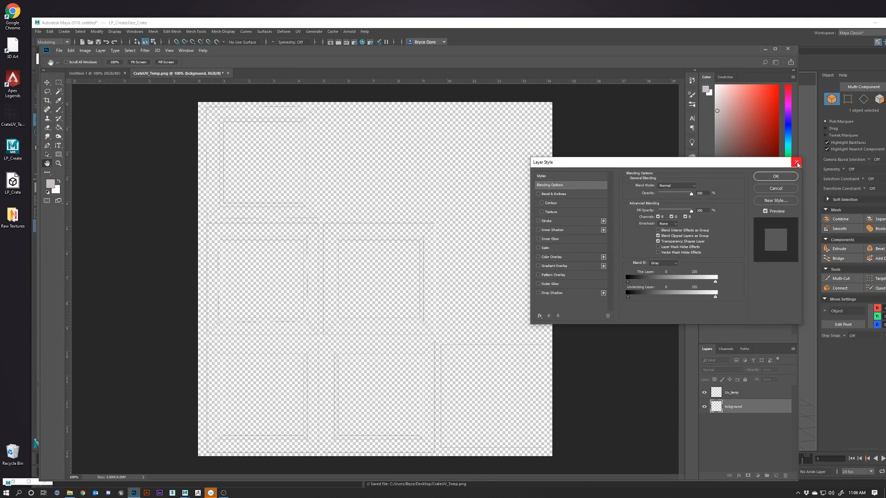
{"action": "left_click", "coordinate": [797, 162]}
{"action": "left_click", "coordinate": [418, 199]}
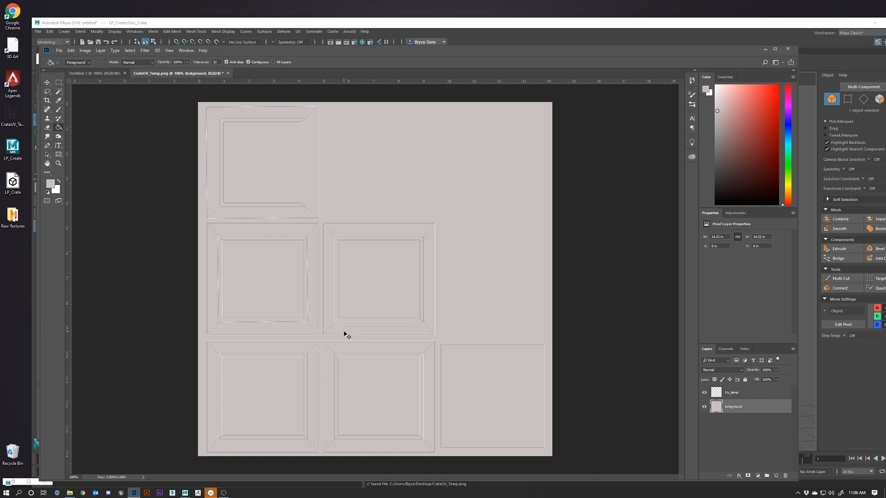
Step: Inspect the UV outlines up close against the filled background
{"action": "key", "text": "ctrl+plus"}
{"action": "key", "text": "ctrl+plus"}
{"action": "key", "text": "ctrl+plus"}
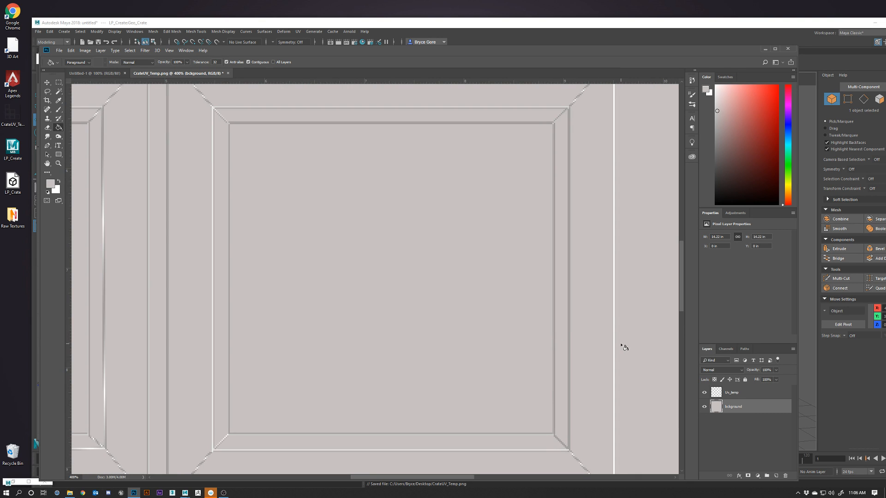
{"action": "key", "text": "ctrl+minus"}
{"action": "key", "text": "ctrl+minus"}
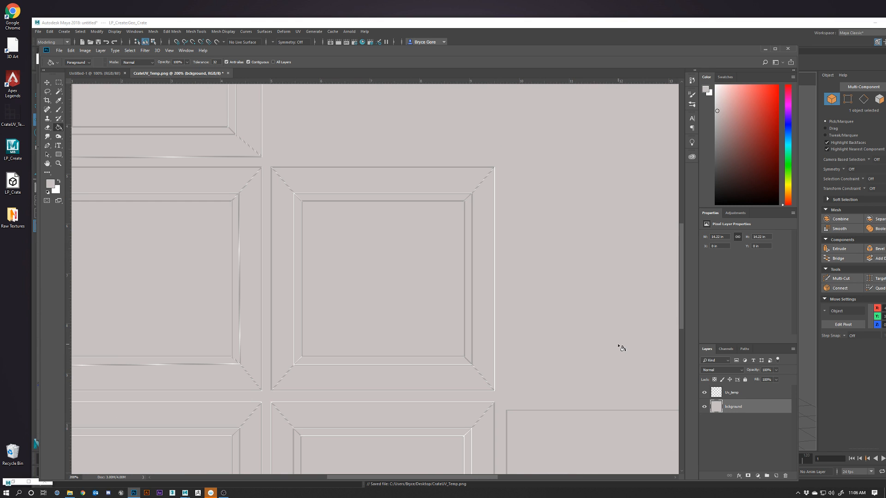
{"action": "key", "text": "ctrl+minus"}
{"action": "key", "text": "ctrl+minus"}
{"action": "key", "text": "ctrl+plus"}
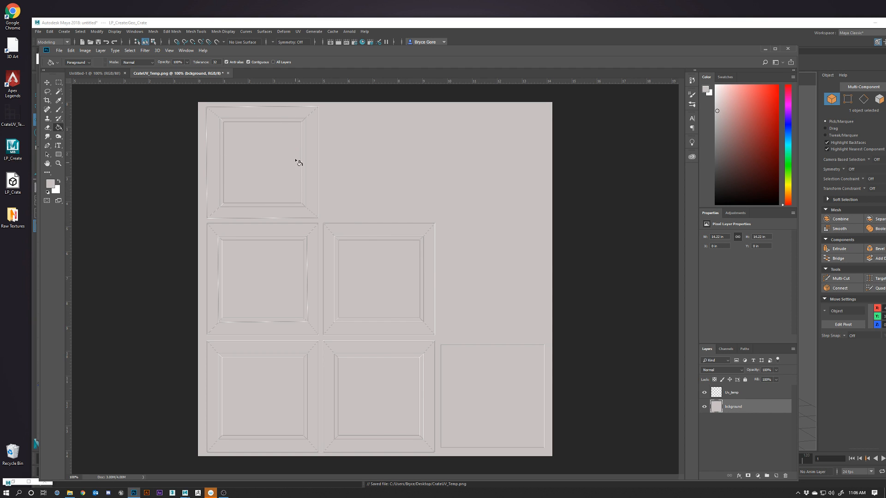
Step: Toggle the visibility of the bckground and Uv_temp layers off and on to compare them
{"action": "left_click", "coordinate": [704, 407]}
{"action": "left_click", "coordinate": [704, 406]}
{"action": "left_click", "coordinate": [704, 393]}
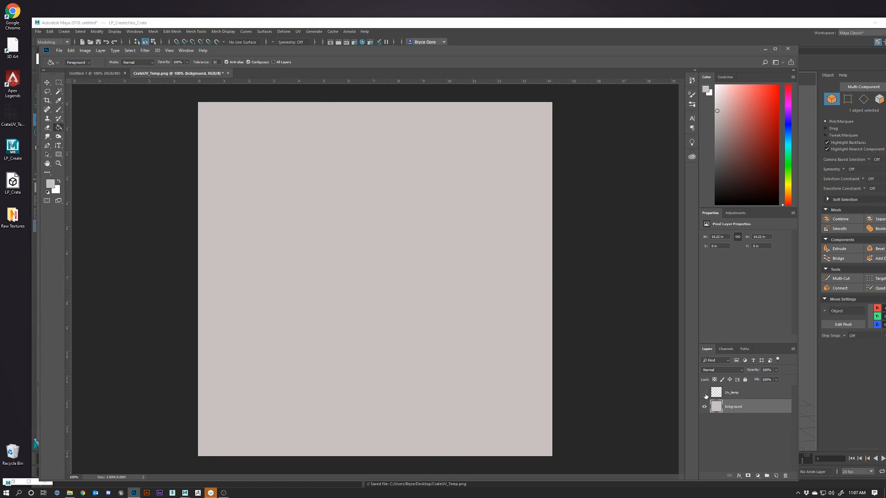
{"action": "left_click", "coordinate": [704, 393]}
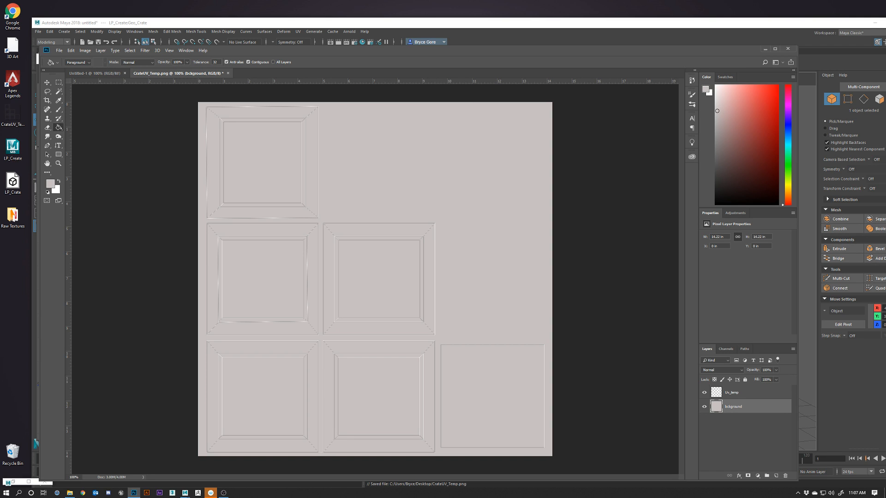
Step: Place the wooden crate picture from the Raw Textures folder between the Uv_temp and bckground layers, over the middle of the canvas
{"action": "double_click", "coordinate": [14, 216]}
{"action": "left_click_drag", "start_coordinate": [885, 191], "coordinate": [613, 190]}
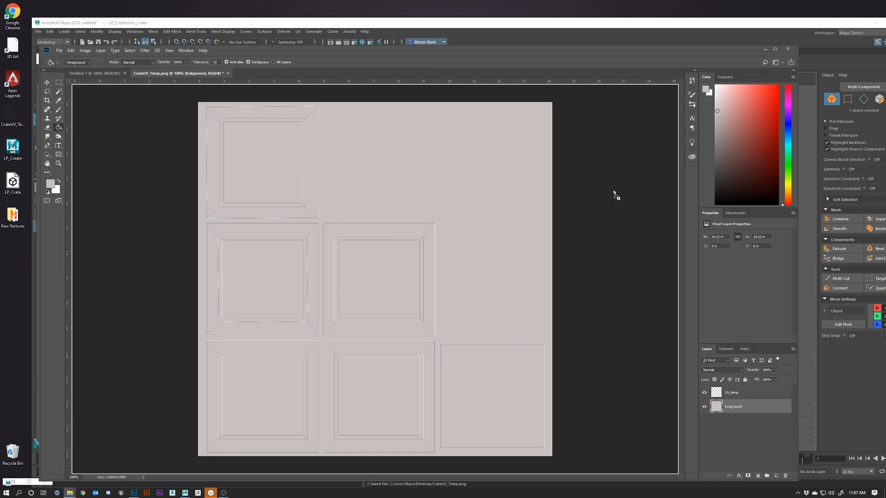
{"action": "left_click_drag", "start_coordinate": [449, 165], "coordinate": [449, 165]}
{"action": "left_click_drag", "start_coordinate": [479, 281], "coordinate": [426, 226]}
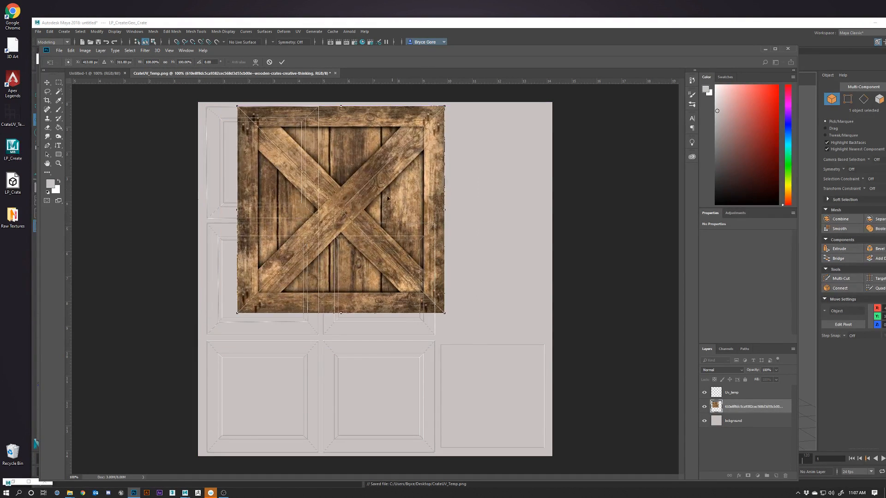
{"action": "left_click_drag", "start_coordinate": [362, 187], "coordinate": [433, 234]}
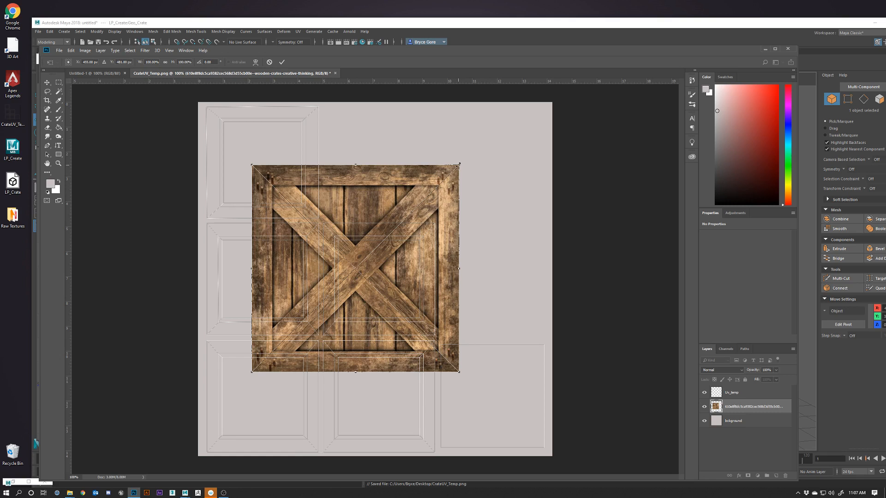
Step: Scale the crate picture proportionally to 50.83% and move it up over the upper-left UV shell
{"action": "left_click_drag", "start_coordinate": [459, 164], "coordinate": [557, 112], "text": "shift"}
{"action": "key", "text": "ctrl+z"}
{"action": "left_click_drag", "start_coordinate": [385, 194], "coordinate": [385, 138]}
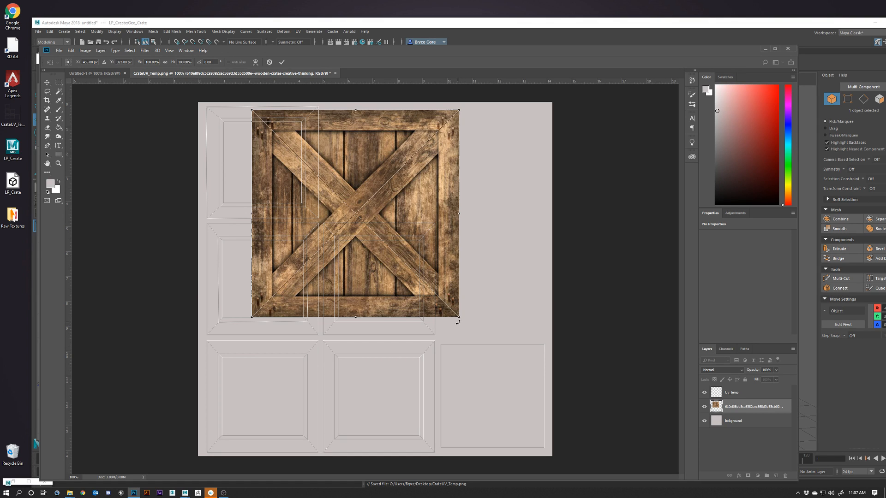
{"action": "left_click_drag", "start_coordinate": [458, 317], "coordinate": [357, 215], "text": "shift"}
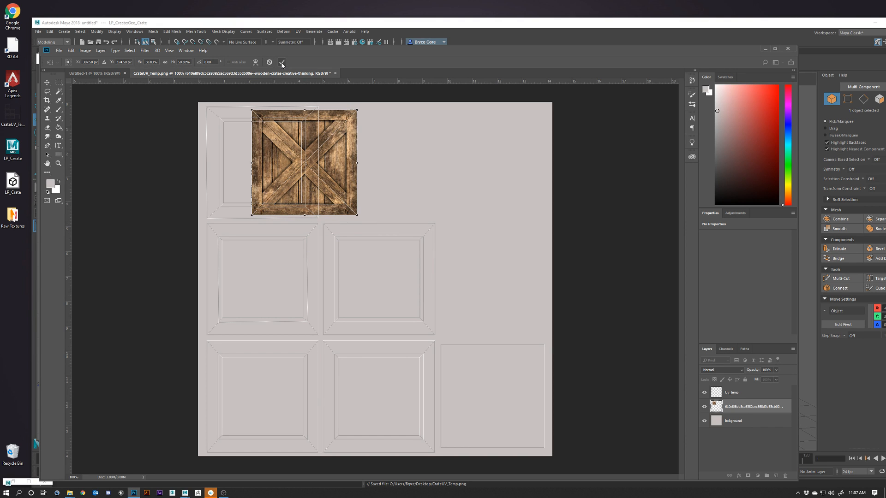
{"action": "left_click_drag", "start_coordinate": [355, 179], "coordinate": [332, 176]}
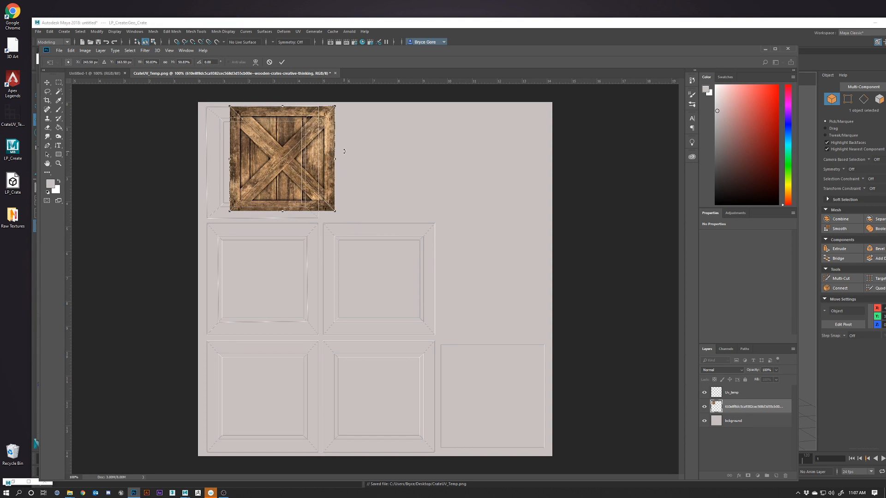
Step: Reposition the crate picture so it partly overlaps the upper-left UV shell, offset to its right, and commit the placement
{"action": "key", "text": "ctrl+plus"}
{"action": "key", "text": "ctrl+plus"}
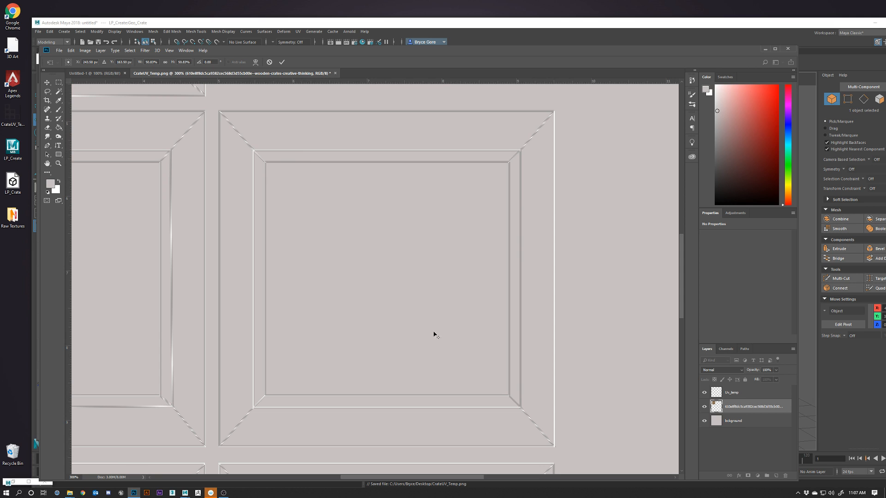
{"action": "scroll", "coordinate": [434, 334], "scroll_direction": "down", "scroll_amount": 2}
{"action": "scroll", "coordinate": [406, 279], "scroll_direction": "up", "scroll_amount": 5}
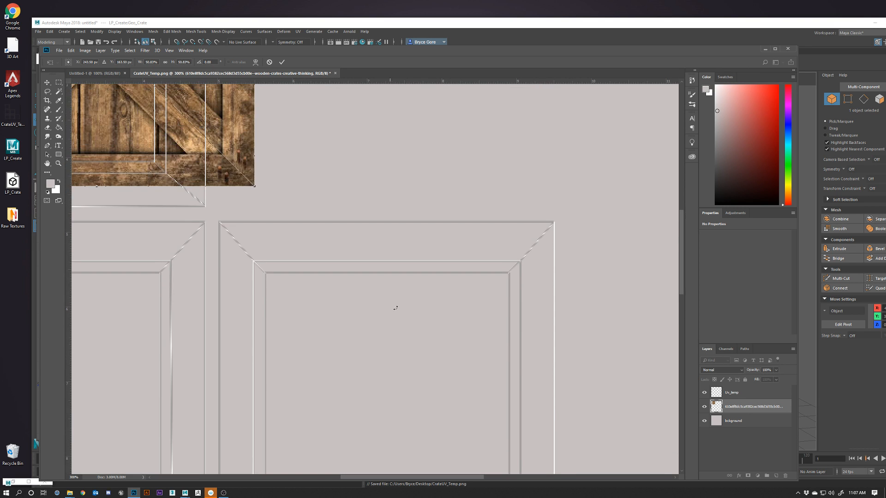
{"action": "scroll", "coordinate": [395, 307], "scroll_direction": "up", "scroll_amount": 4}
{"action": "left_click_drag", "start_coordinate": [425, 478], "coordinate": [341, 462]}
{"action": "scroll", "coordinate": [397, 372], "scroll_direction": "up", "scroll_amount": 3}
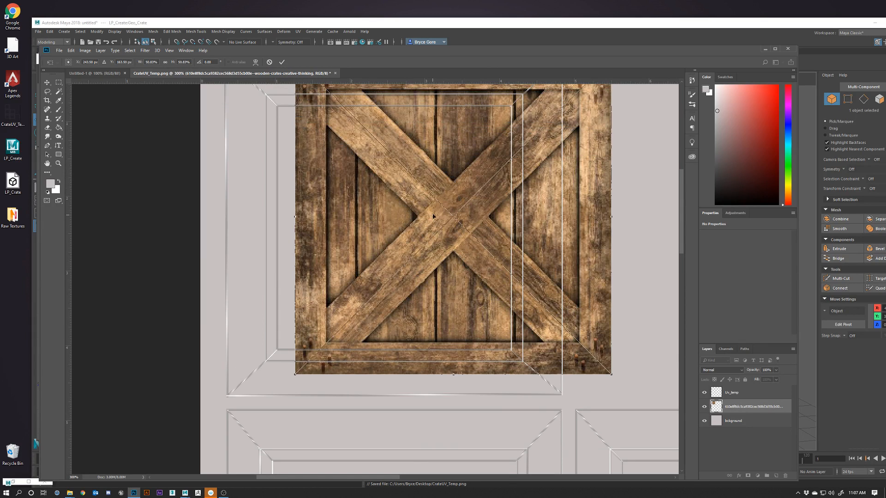
{"action": "left_click_drag", "start_coordinate": [432, 217], "coordinate": [373, 228]}
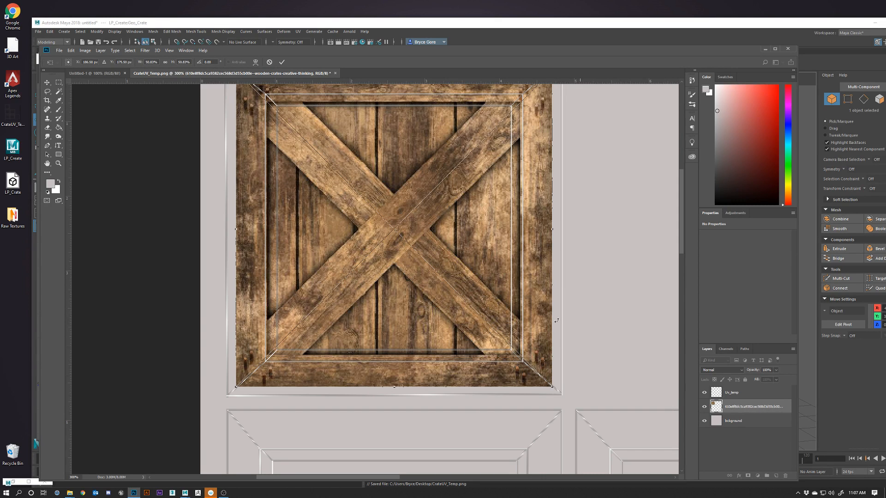
{"action": "left_click_drag", "start_coordinate": [371, 213], "coordinate": [449, 200]}
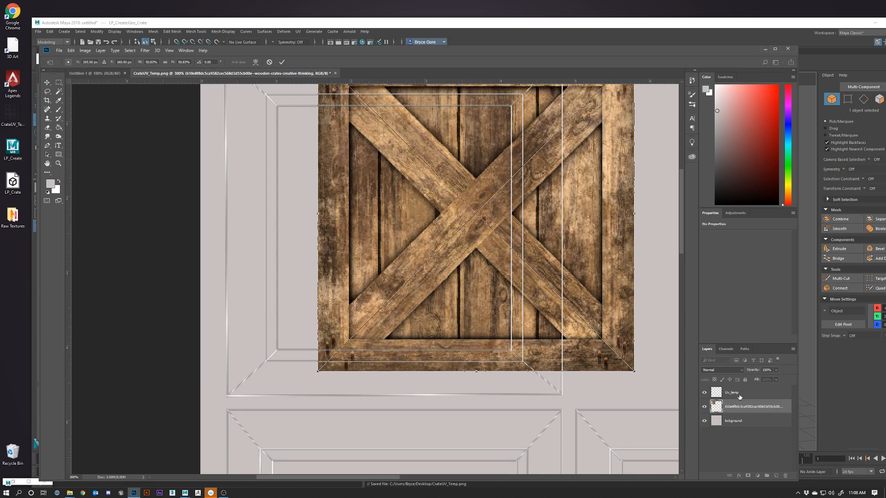
{"action": "left_click", "coordinate": [281, 62]}
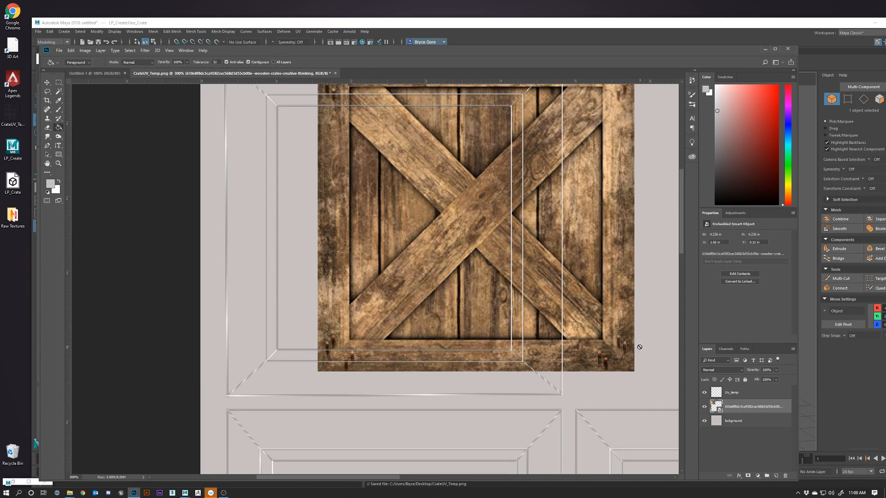
Step: Add a Brightness/Contrast adjustment clipped to the Uv_temp layer and raise its brightness to 150
{"action": "left_click", "coordinate": [741, 393]}
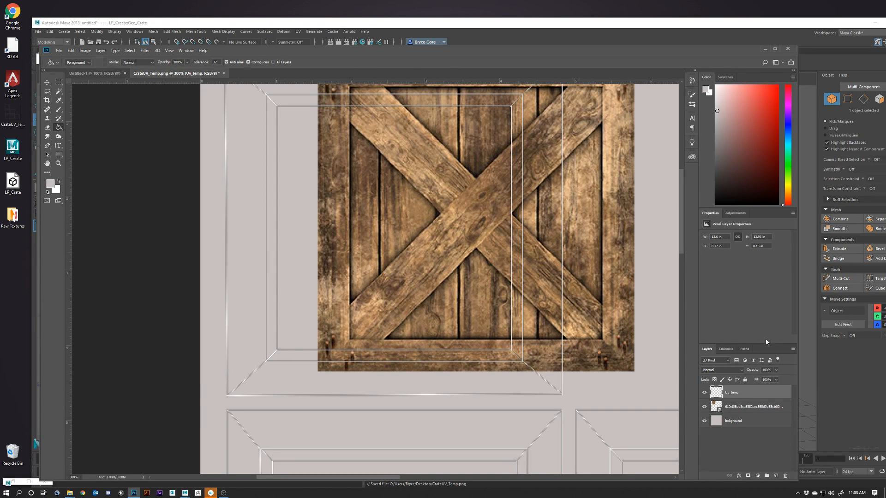
{"action": "left_click", "coordinate": [736, 213]}
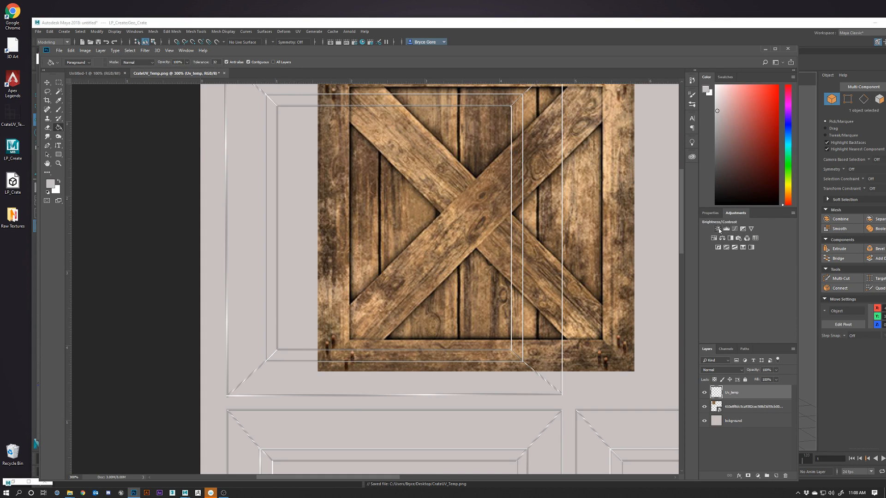
{"action": "left_click", "coordinate": [717, 229]}
{"action": "left_click", "coordinate": [748, 401], "text": "alt"}
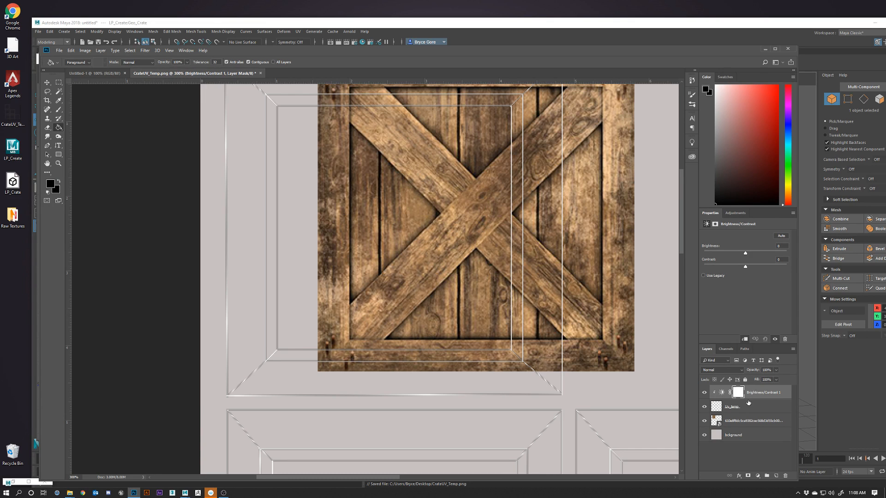
{"action": "left_click_drag", "start_coordinate": [745, 253], "coordinate": [786, 253]}
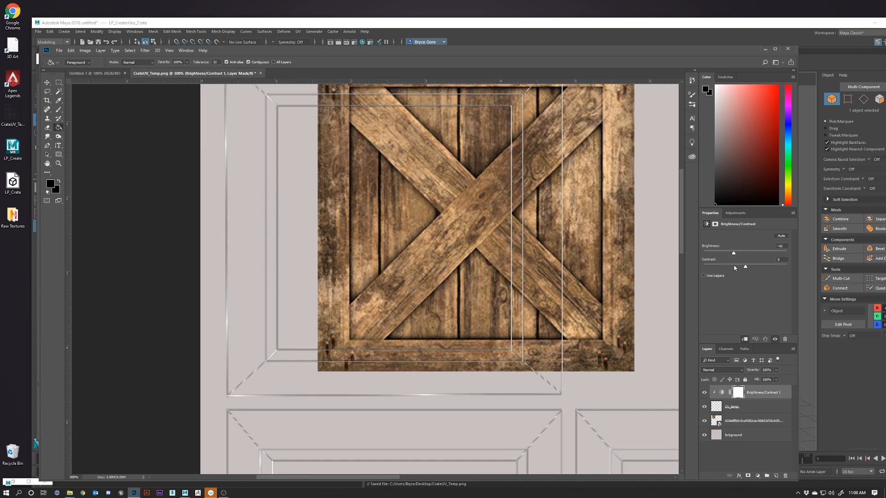
Step: Fill the bckground layer with black using the Paint Bucket
{"action": "left_click", "coordinate": [753, 436]}
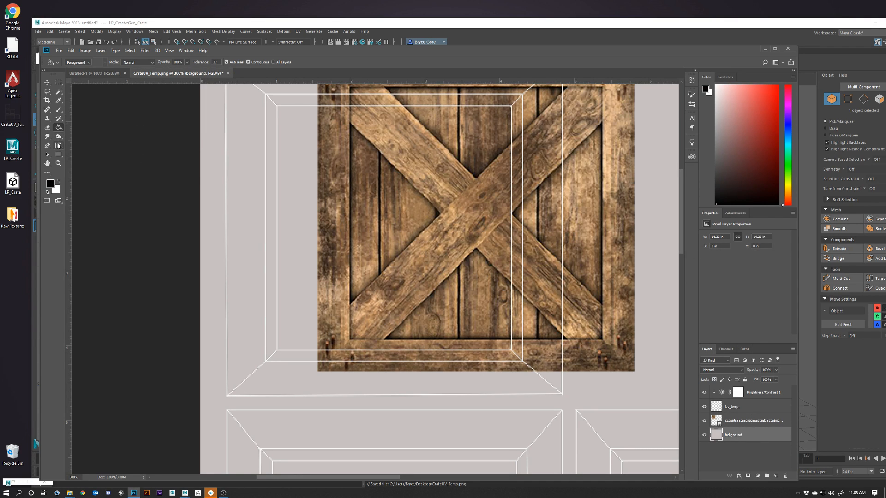
{"action": "left_click", "coordinate": [241, 183]}
{"action": "scroll", "coordinate": [557, 291], "scroll_direction": "down", "scroll_amount": 5}
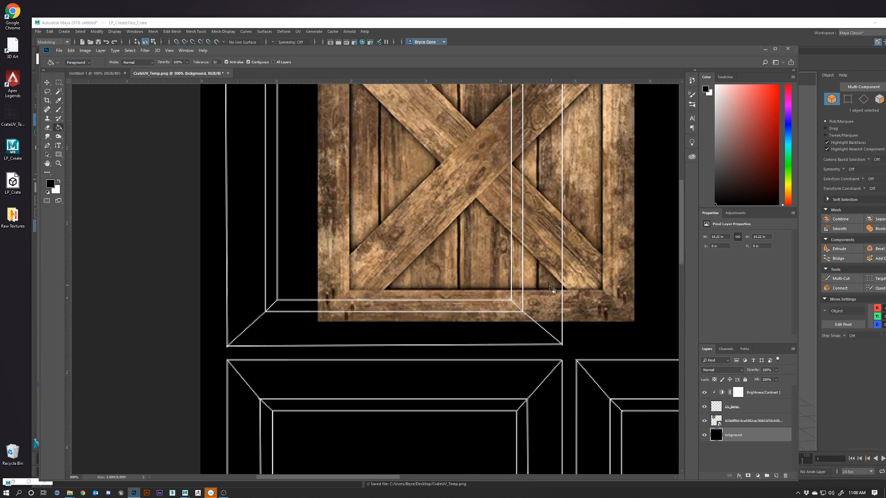
{"action": "scroll", "coordinate": [535, 286], "scroll_direction": "up", "scroll_amount": 1}
{"action": "key", "text": "ctrl+0"}
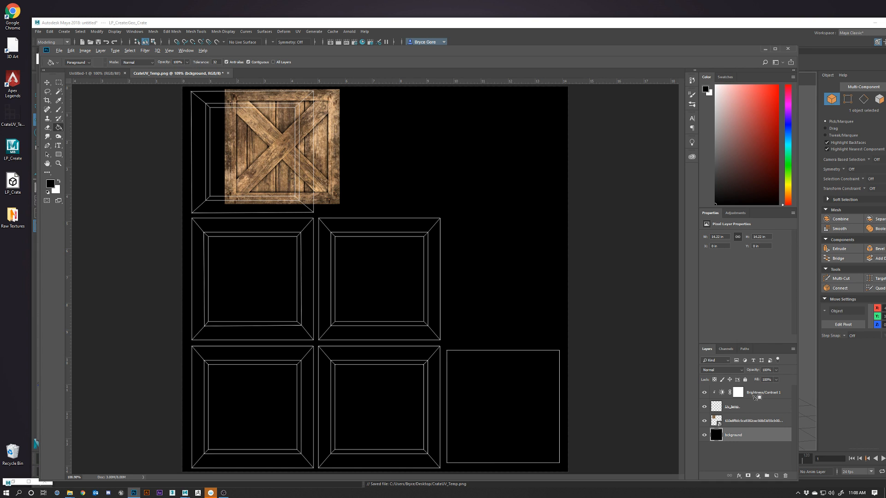
Step: Release the Brightness/Contrast adjustment from the Uv_temp layer and clip it to that layer again
{"action": "left_click", "coordinate": [755, 398], "text": "alt"}
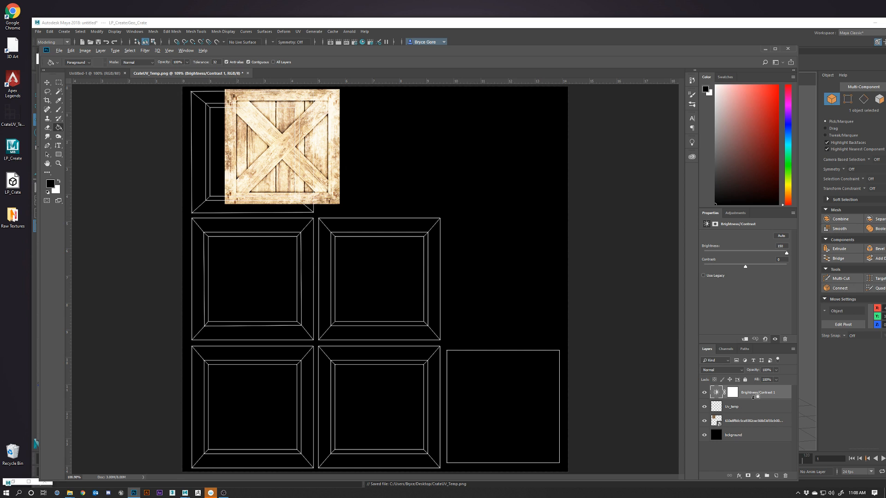
{"action": "left_click", "coordinate": [755, 396], "text": "alt"}
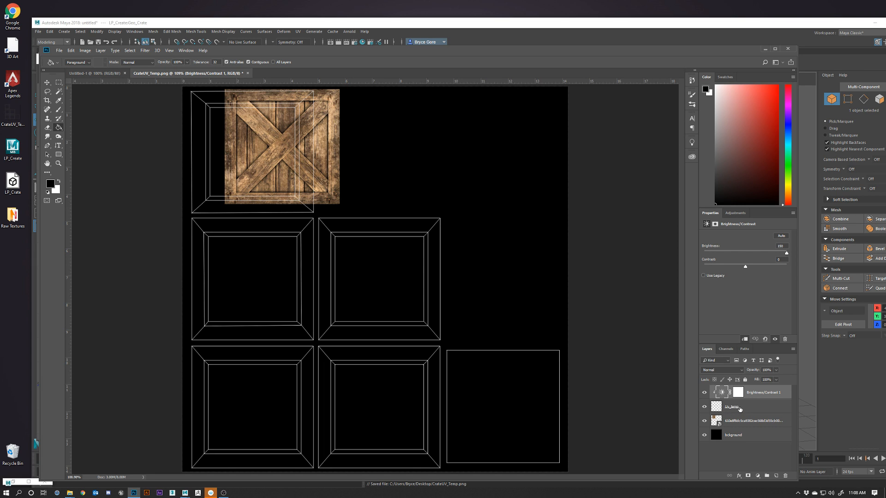
Step: Move the crate picture layer onto the upper-left UV shell so its planks line up with the shell's inner frame
{"action": "left_click", "coordinate": [735, 419]}
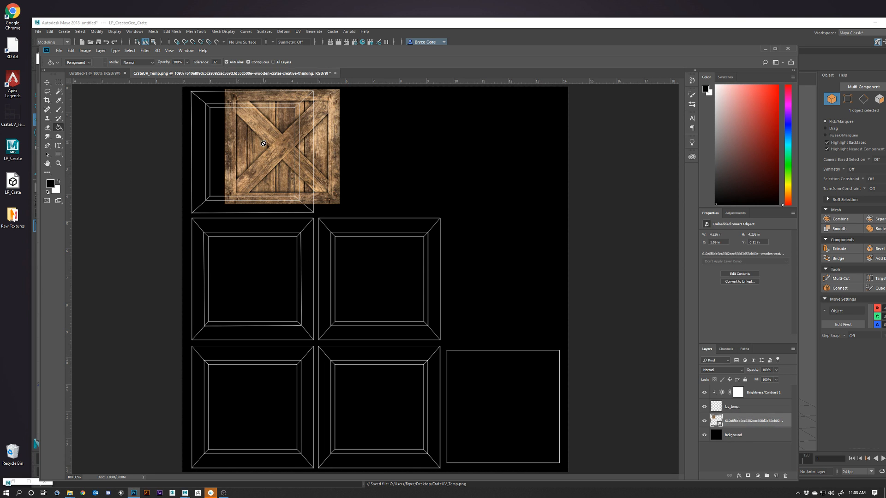
{"action": "key", "text": "ctrl+minus"}
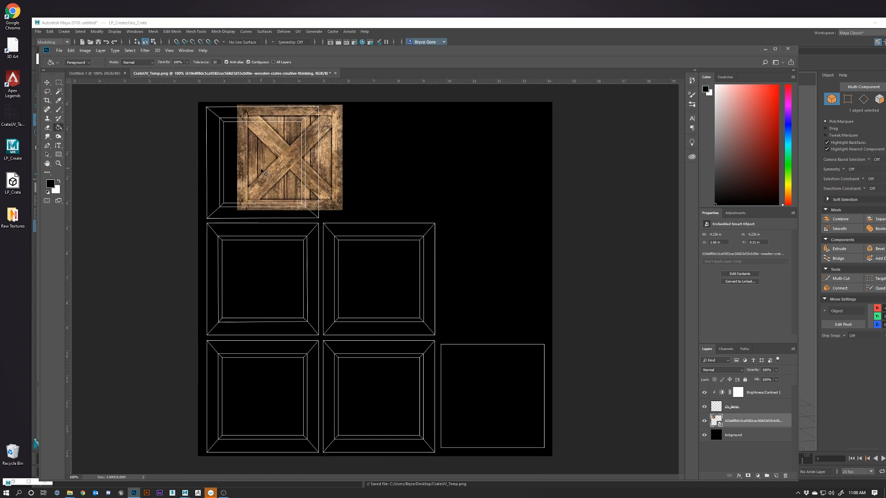
{"action": "key", "text": "ctrl+plus"}
{"action": "key", "text": "ctrl+plus"}
{"action": "key", "text": "ctrl+plus"}
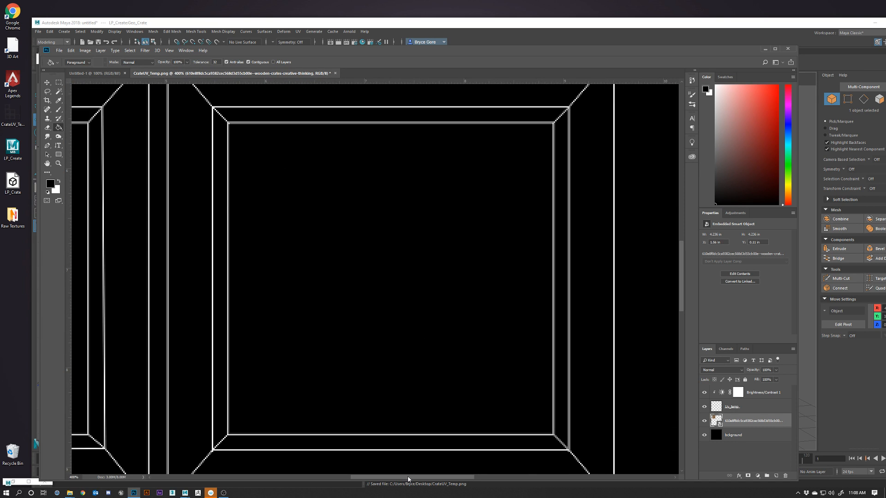
{"action": "left_click_drag", "start_coordinate": [408, 475], "coordinate": [309, 475]}
{"action": "scroll", "coordinate": [507, 303], "scroll_direction": "up", "scroll_amount": 5}
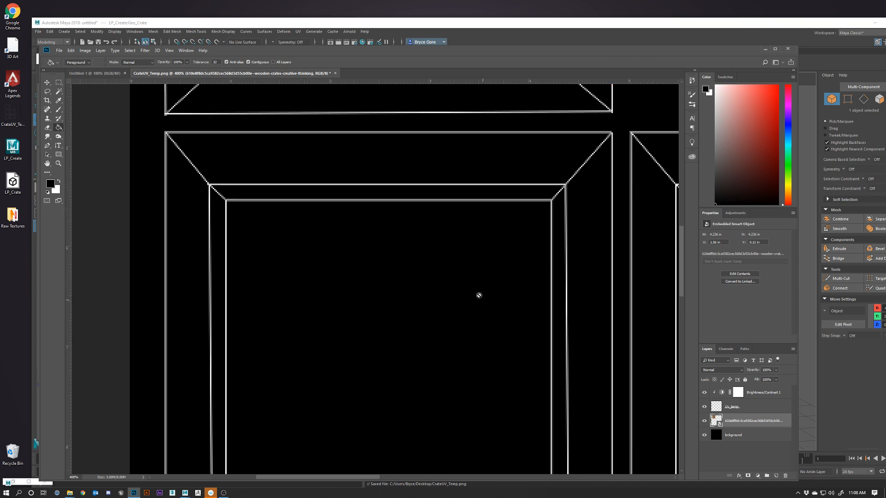
{"action": "left_click_drag", "start_coordinate": [682, 273], "coordinate": [683, 207]}
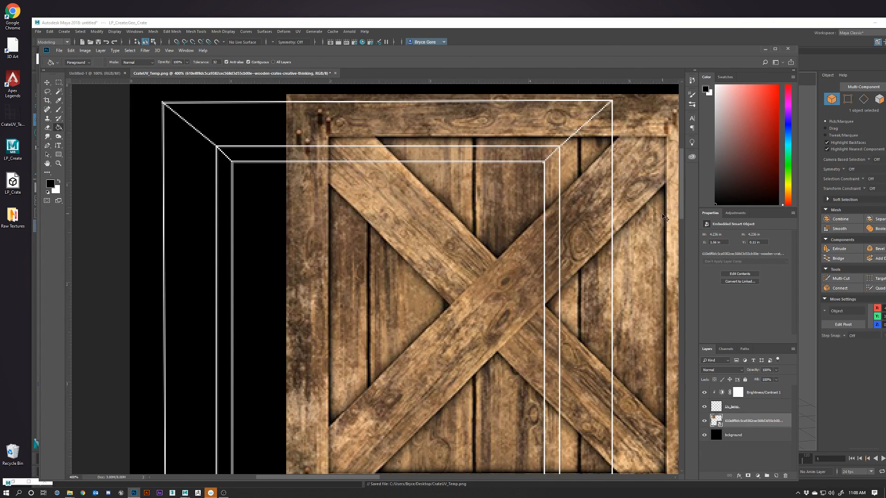
{"action": "key", "text": "ctrl+minus"}
{"action": "key", "text": "ctrl+minus"}
{"action": "key", "text": "v"}
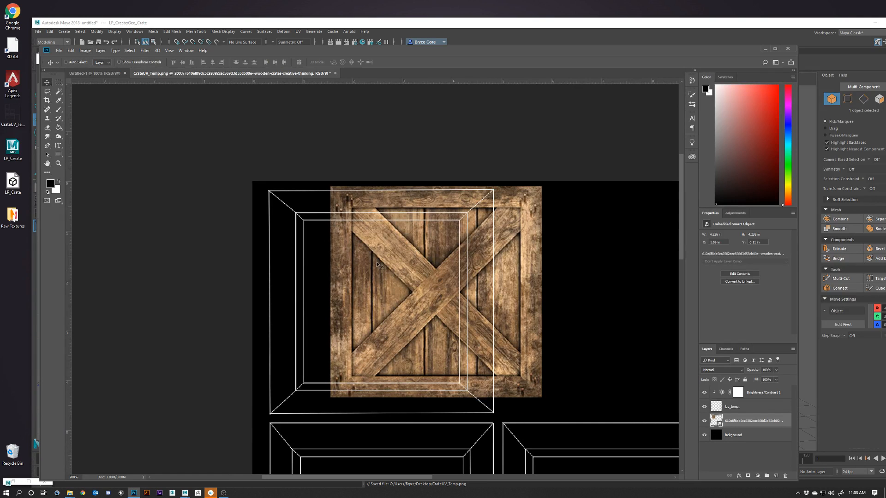
{"action": "mouse_move", "coordinate": [498, 244]}
{"action": "left_mouse_down"}
{"action": "mouse_move", "coordinate": [462, 254]}
{"action": "mouse_move", "coordinate": [551, 261]}
{"action": "left_mouse_up"}
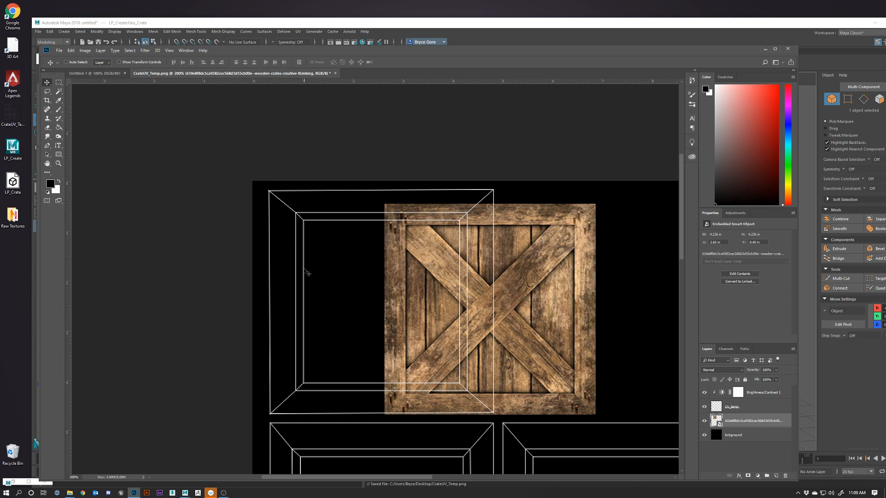
{"action": "left_click_drag", "start_coordinate": [550, 321], "coordinate": [447, 317]}
Step: Shrink the crate picture with Free Transform to about 48% width and 49% height to fit inside the upper-left shell, and commit
{"action": "key", "text": "ctrl+t"}
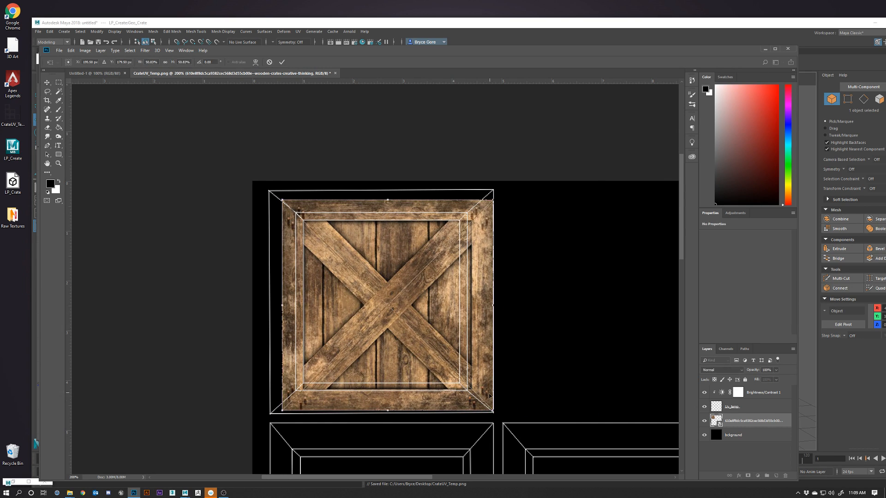
{"action": "left_click_drag", "start_coordinate": [493, 411], "coordinate": [478, 400]}
{"action": "left_click_drag", "start_coordinate": [383, 398], "coordinate": [382, 404]}
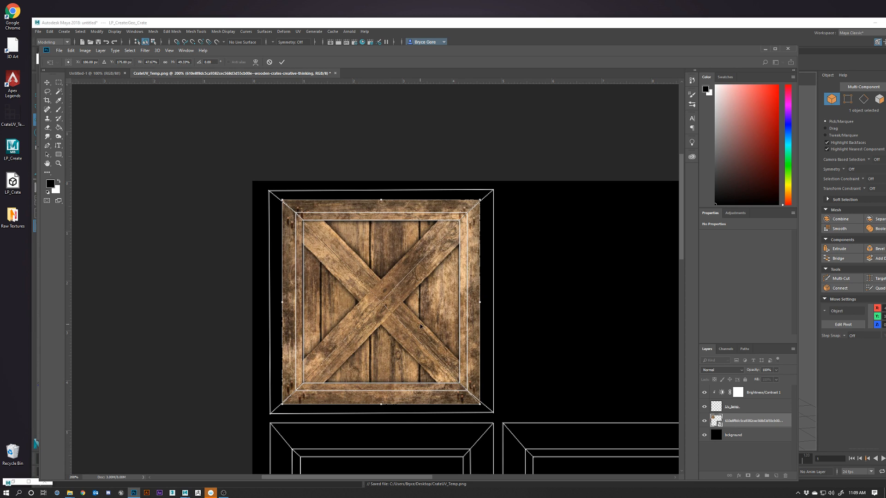
{"action": "left_click", "coordinate": [281, 62]}
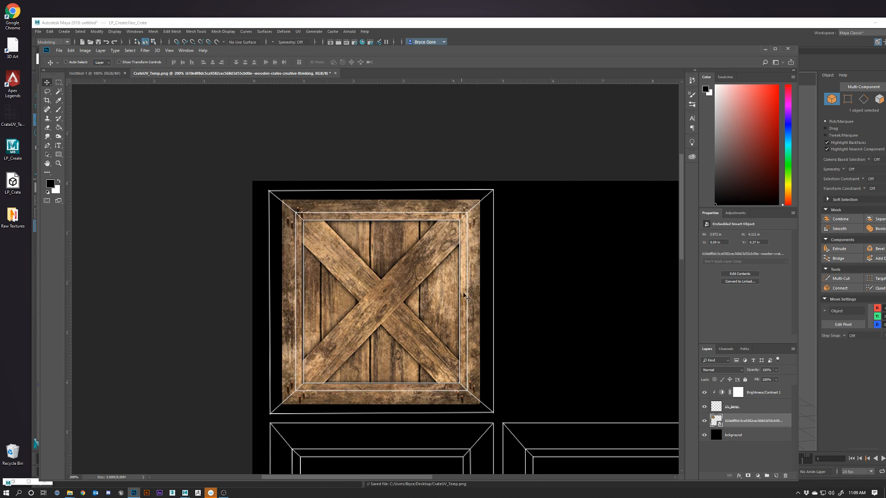
Step: Place a second copy of the wooden crate picture in the document and scale it down proportionally to about 59%
{"action": "left_click_drag", "start_coordinate": [885, 219], "coordinate": [564, 291]}
{"action": "scroll", "coordinate": [564, 292], "scroll_direction": "down", "scroll_amount": 2}
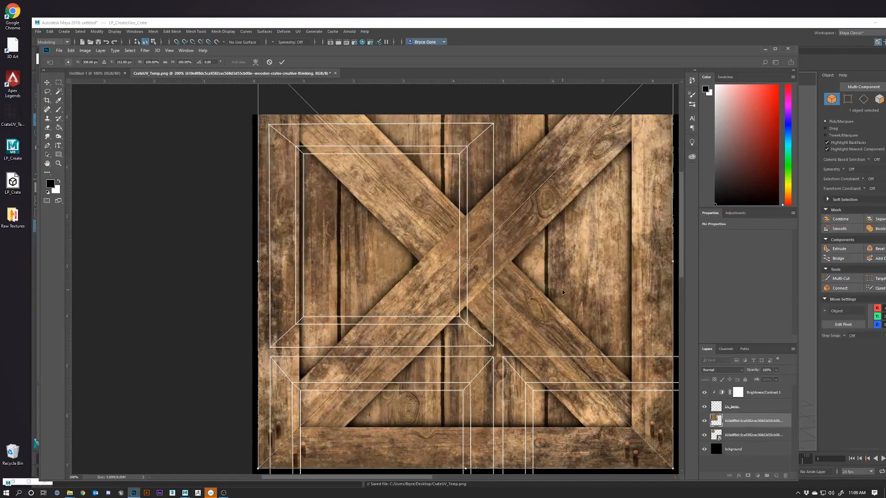
{"action": "scroll", "coordinate": [577, 276], "scroll_direction": "down", "scroll_amount": 2, "text": "alt"}
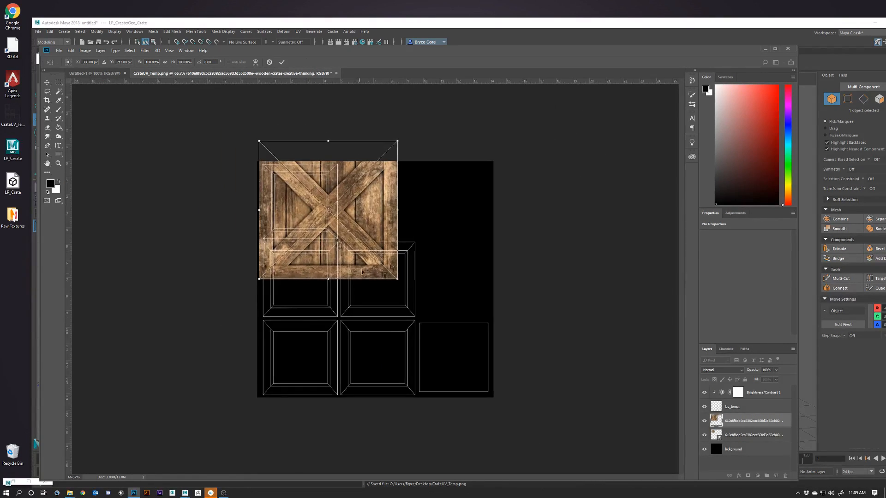
{"action": "left_click_drag", "start_coordinate": [393, 274], "coordinate": [341, 223], "text": "shift"}
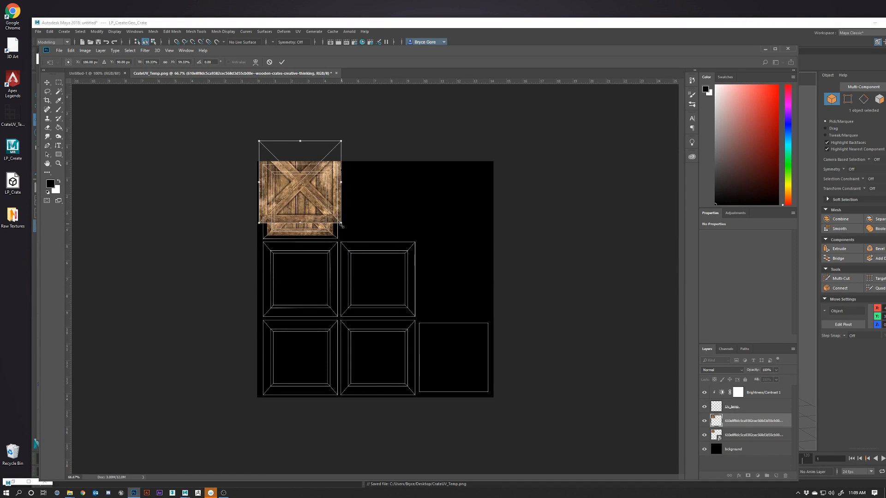
Step: Move the newly placed crate picture over the upper-left UV shell so its lower-right corner meets the shell's outer corner
{"action": "scroll", "coordinate": [355, 216], "scroll_direction": "up", "scroll_amount": 1, "text": "alt"}
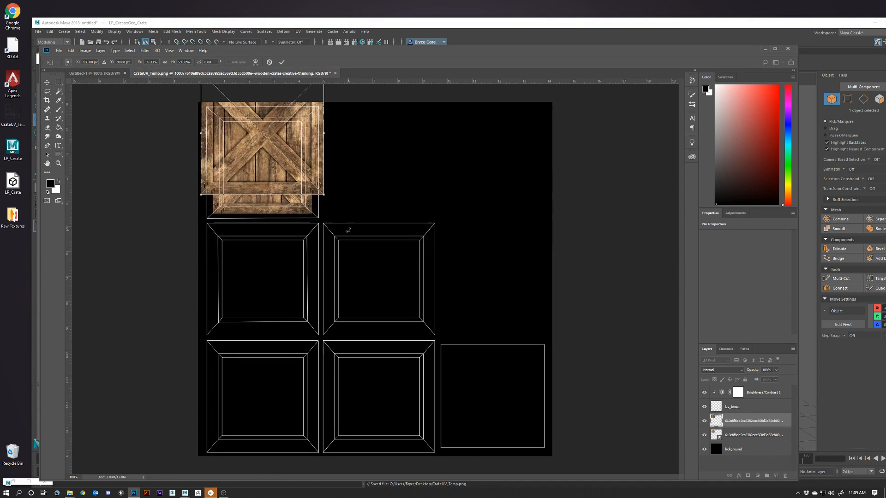
{"action": "scroll", "coordinate": [362, 220], "scroll_direction": "up", "scroll_amount": 2, "text": "alt"}
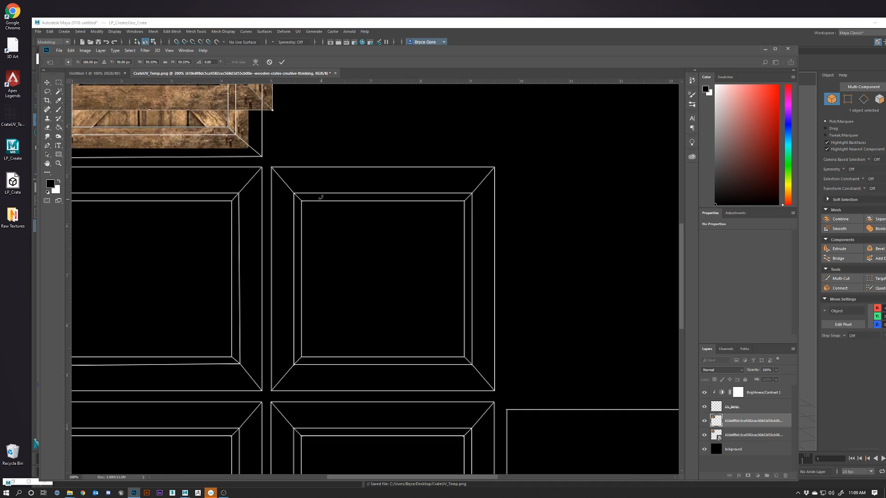
{"action": "scroll", "coordinate": [442, 307], "scroll_direction": "down", "scroll_amount": 1}
{"action": "scroll", "coordinate": [334, 238], "scroll_direction": "up", "scroll_amount": 1, "text": "alt"}
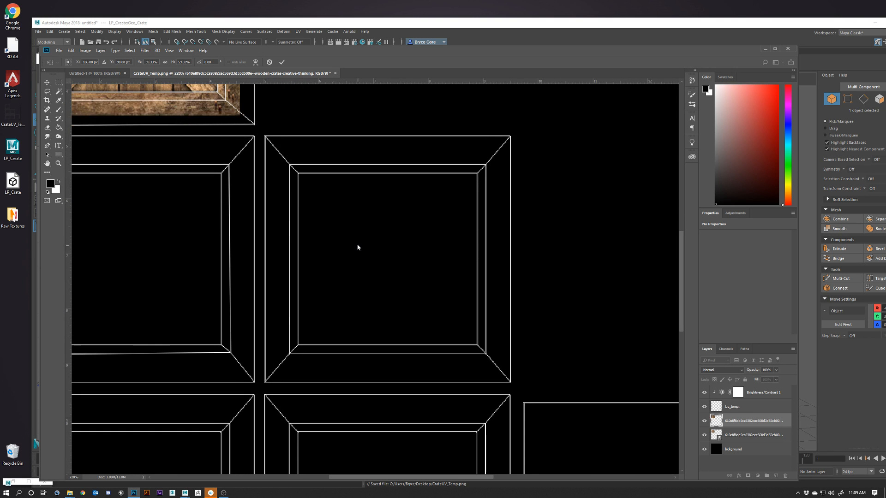
{"action": "left_click_drag", "start_coordinate": [682, 295], "coordinate": [681, 231]}
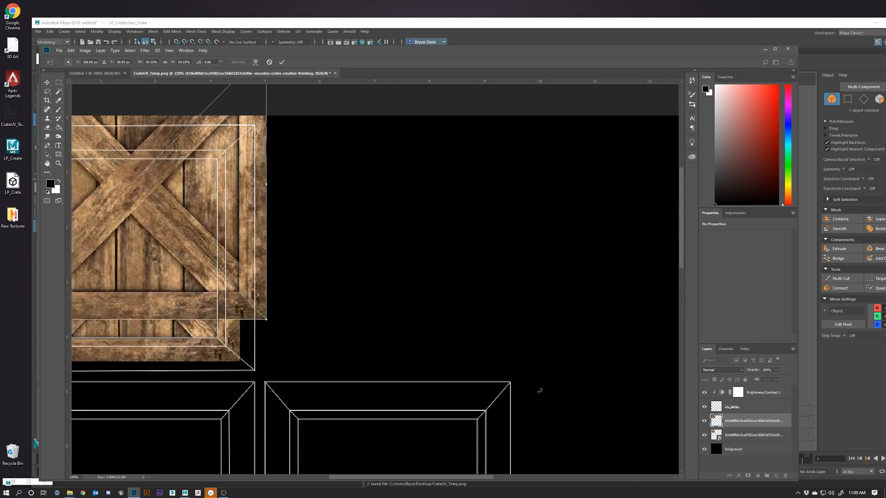
{"action": "left_click_drag", "start_coordinate": [479, 477], "coordinate": [430, 477]}
{"action": "left_click_drag", "start_coordinate": [353, 240], "coordinate": [341, 294]}
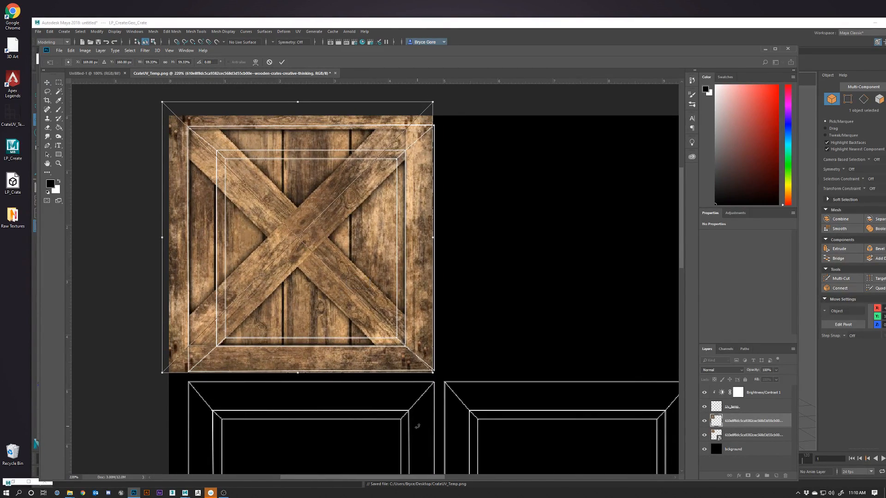
Step: Enlarge the placed crate picture slightly to about 61% width and 60% height and realign its lower-right corner with the shell
{"action": "left_click_drag", "start_coordinate": [432, 372], "coordinate": [436, 374]}
{"action": "left_click_drag", "start_coordinate": [422, 341], "coordinate": [417, 341]}
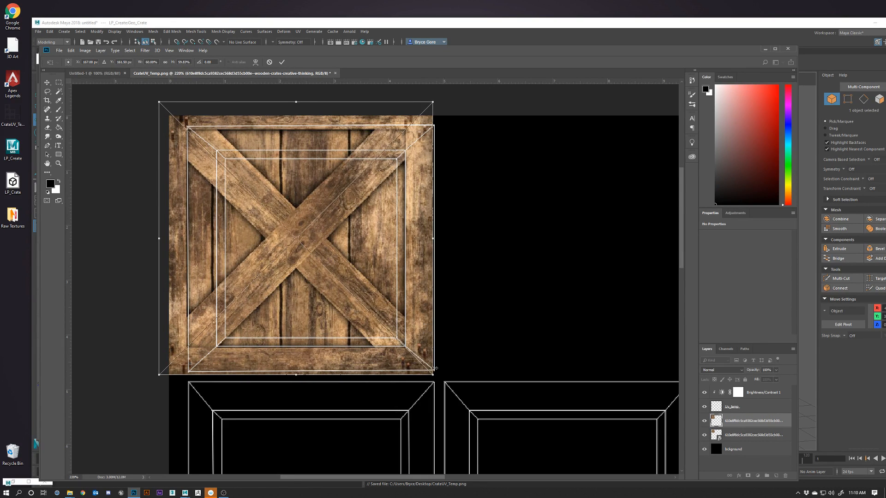
{"action": "left_click_drag", "start_coordinate": [434, 374], "coordinate": [437, 377]}
{"action": "left_click_drag", "start_coordinate": [419, 341], "coordinate": [434, 344]}
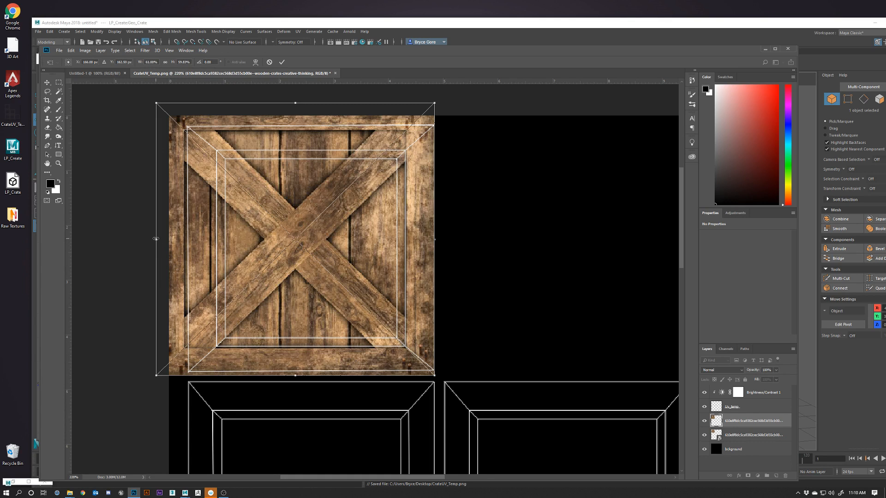
Step: Fit the picture's edges to the shell's outer frame at about 55% width and 55% height, and commit the placement
{"action": "left_click_drag", "start_coordinate": [156, 238], "coordinate": [164, 238]}
{"action": "left_click_drag", "start_coordinate": [169, 239], "coordinate": [186, 241]}
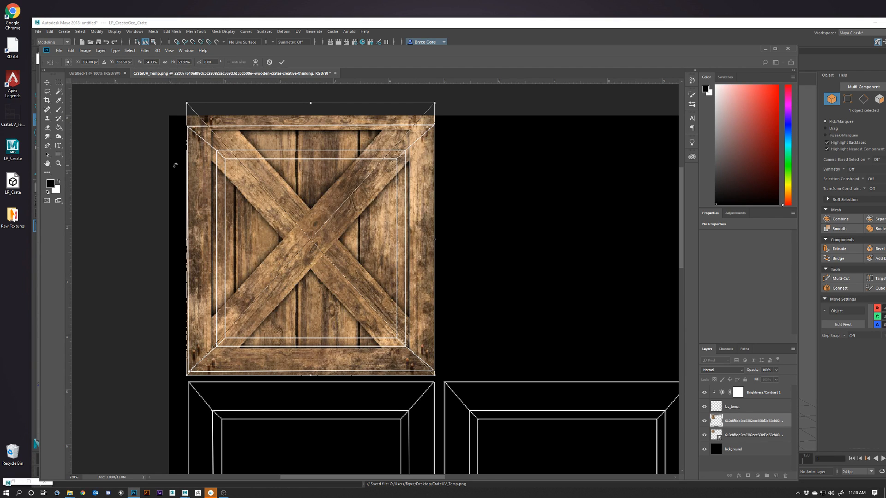
{"action": "left_click_drag", "start_coordinate": [310, 105], "coordinate": [309, 130]}
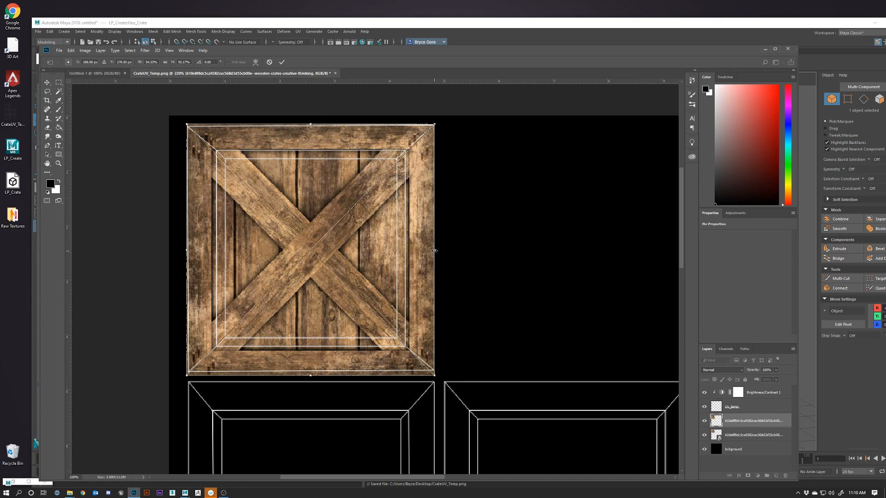
{"action": "left_click_drag", "start_coordinate": [434, 250], "coordinate": [435, 250]}
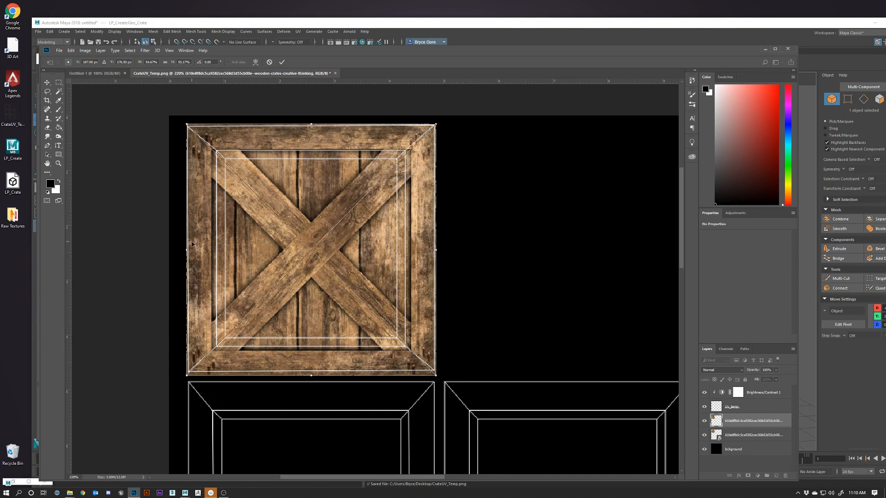
{"action": "left_click_drag", "start_coordinate": [187, 250], "coordinate": [185, 250]}
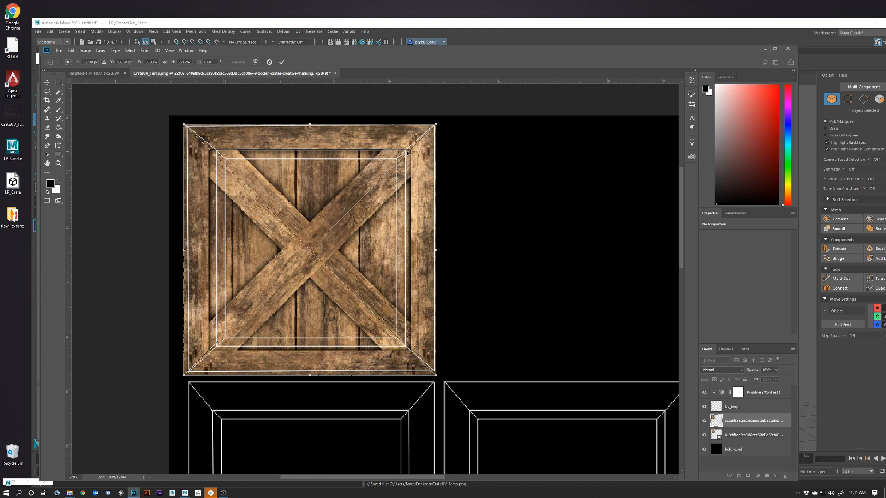
{"action": "left_click", "coordinate": [48, 82]}
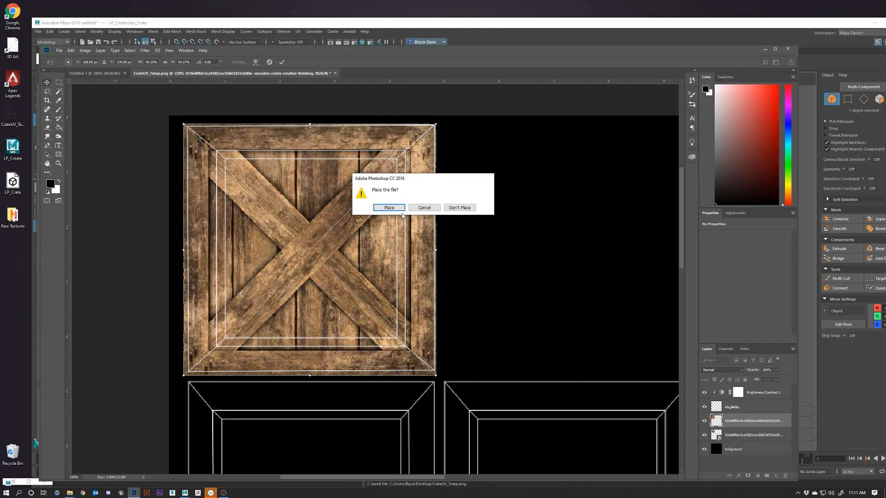
{"action": "left_click", "coordinate": [389, 208]}
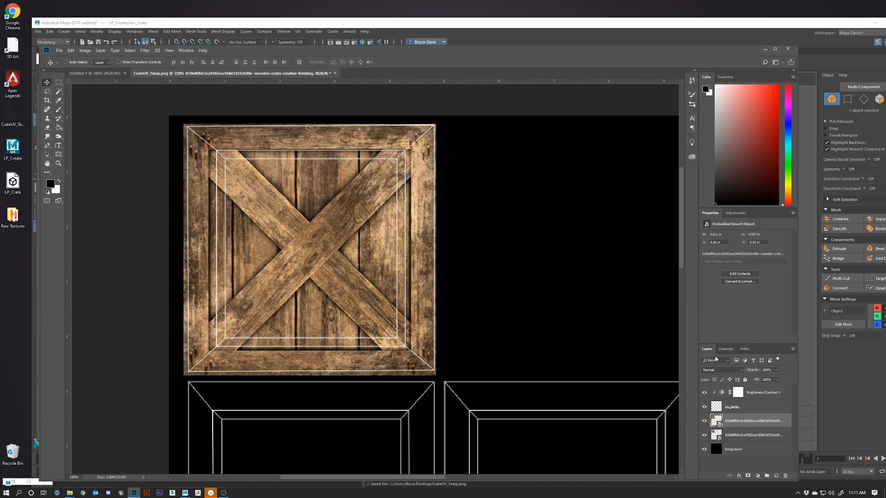
Step: Hide and reshow the larger crate layer to compare it with the one beneath, and add a layer mask to it
{"action": "left_click", "coordinate": [704, 422]}
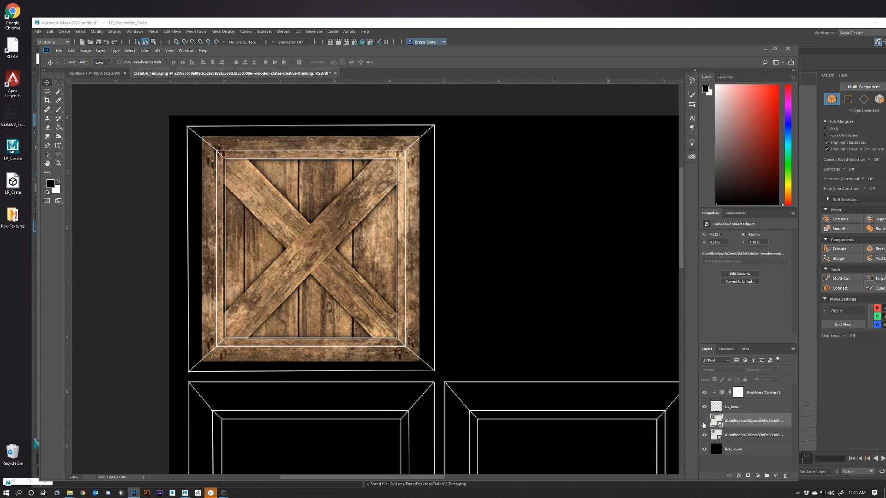
{"action": "left_click", "coordinate": [704, 422]}
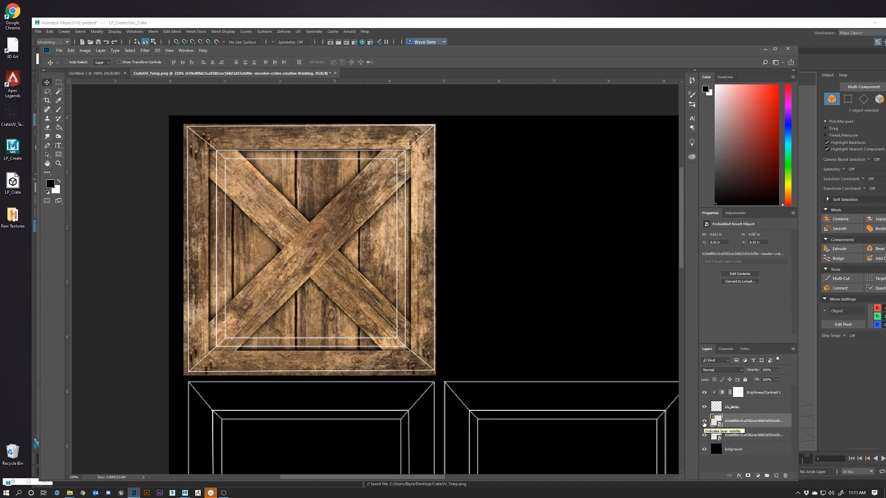
{"action": "left_click", "coordinate": [747, 476]}
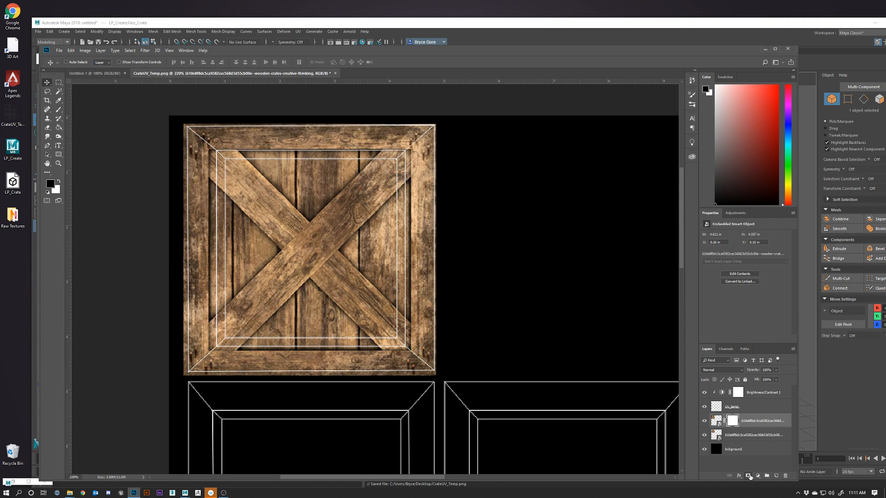
Step: With a smaller black brush, paint the layer mask along the left inner frame edge to reveal the crate picture beneath
{"action": "left_click", "coordinate": [58, 112]}
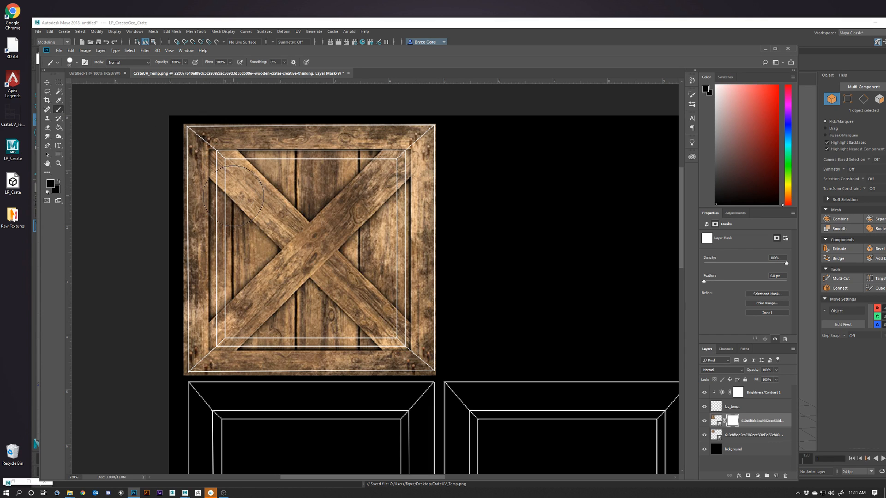
{"action": "key", "text": "bracketleft"}
{"action": "key", "text": "bracketleft"}
{"action": "key", "text": "bracketleft"}
{"action": "key", "text": "bracketleft"}
{"action": "key", "text": "bracketleft"}
{"action": "key", "text": "bracketleft"}
{"action": "key", "text": "bracketleft"}
{"action": "key", "text": "bracketleft"}
{"action": "key", "text": "bracketright"}
{"action": "left_click_drag", "start_coordinate": [212, 153], "coordinate": [209, 345]}
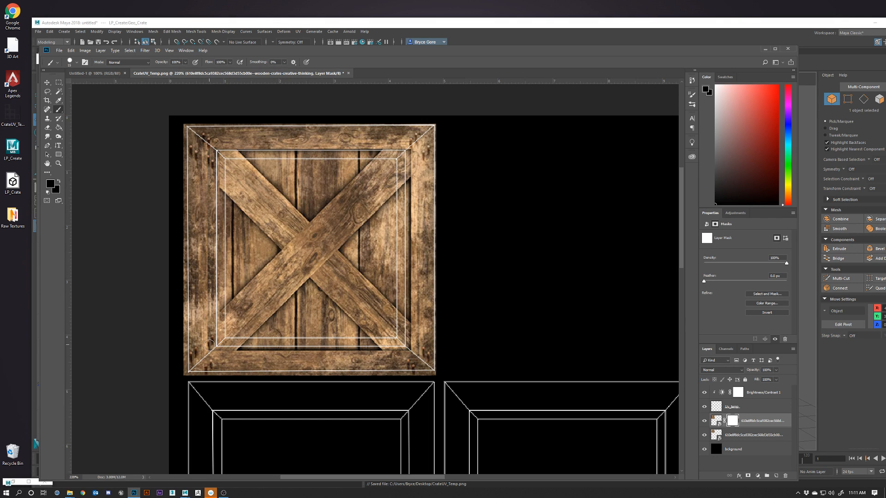
Step: Redo the left mask stroke and continue masking along the other inner frame edges to blend the two crate pictures
{"action": "left_click_drag", "start_coordinate": [218, 158], "coordinate": [218, 281]}
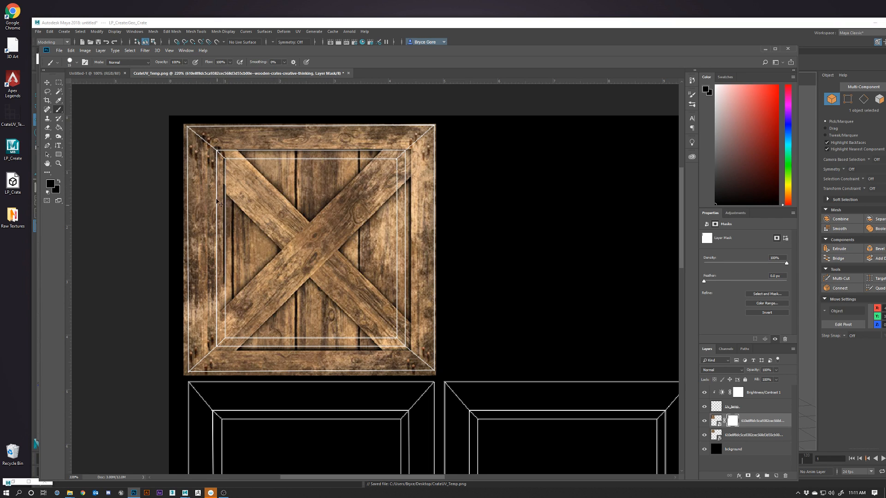
{"action": "key", "text": "ctrl+z"}
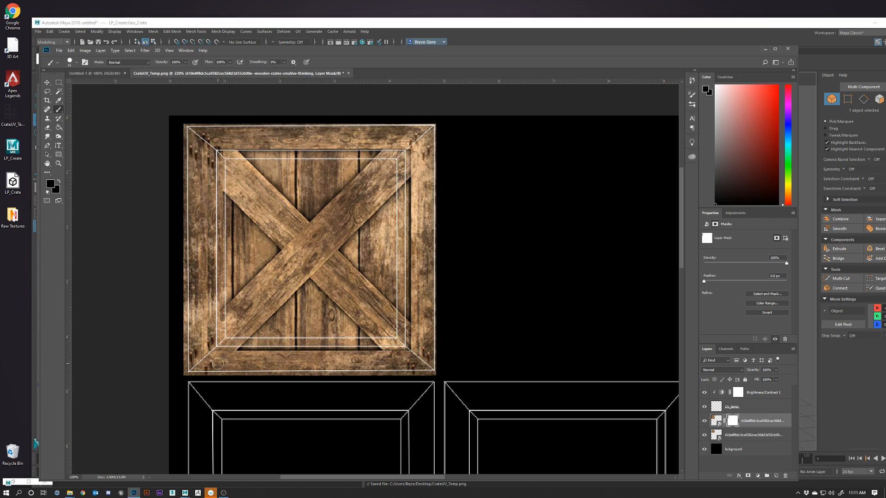
{"action": "mouse_move", "coordinate": [216, 354]}
{"action": "left_mouse_down"}
{"action": "mouse_move", "coordinate": [410, 349]}
{"action": "mouse_move", "coordinate": [413, 204]}
{"action": "mouse_move", "coordinate": [407, 145]}
{"action": "mouse_move", "coordinate": [210, 148]}
{"action": "left_mouse_up"}
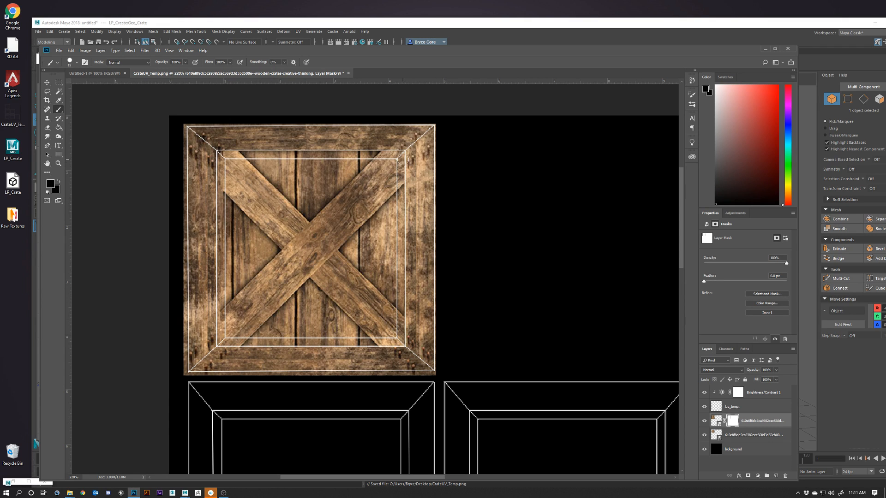
{"action": "left_click_drag", "start_coordinate": [402, 158], "coordinate": [406, 203], "text": "shift"}
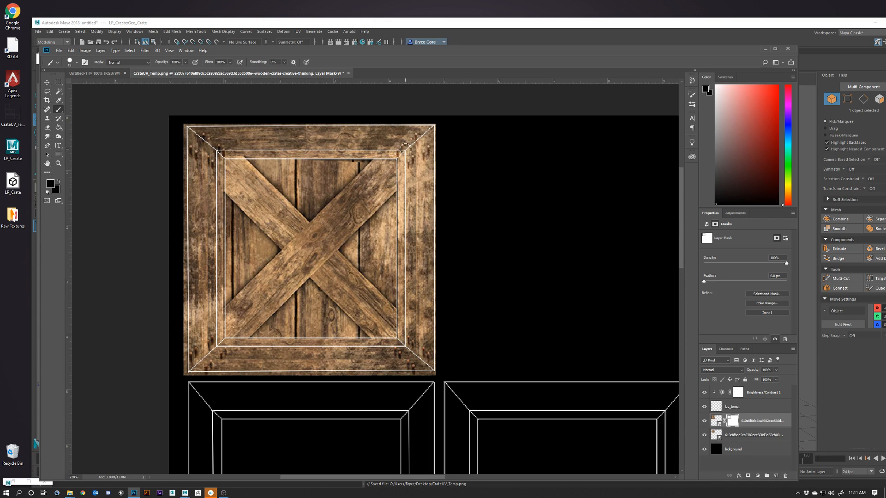
Step: Merge the masked crate layer and the crate layer beneath it into one layer
{"action": "left_click", "coordinate": [750, 437]}
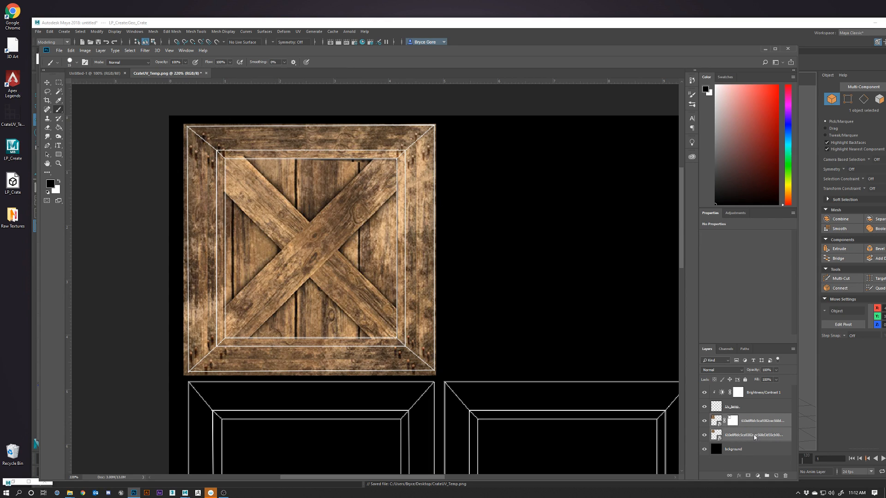
{"action": "right_click", "coordinate": [753, 436]}
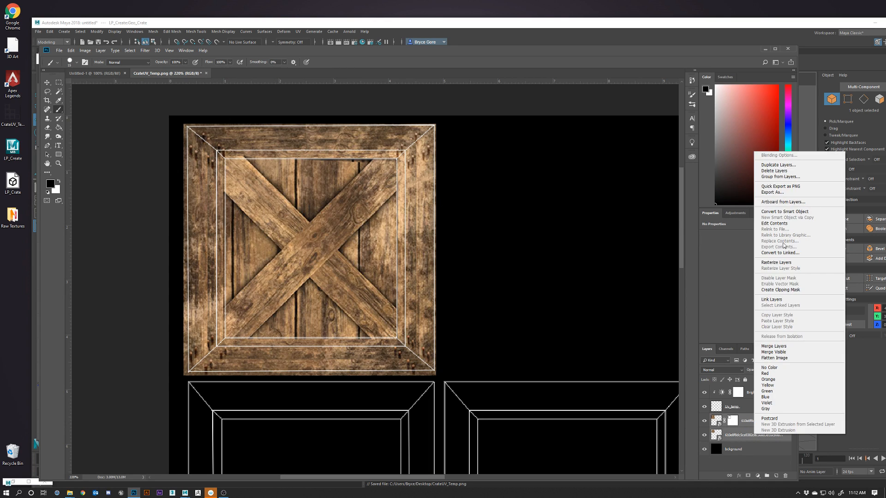
{"action": "left_click", "coordinate": [773, 346]}
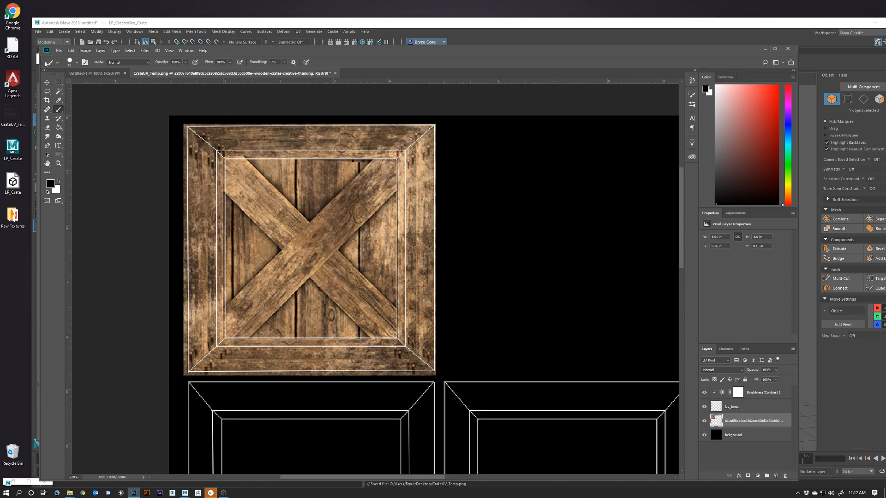
Step: Patch areas of the crate's top frame plank with neighbouring wood using the Patch tool, and clear the selection
{"action": "left_click", "coordinate": [47, 92]}
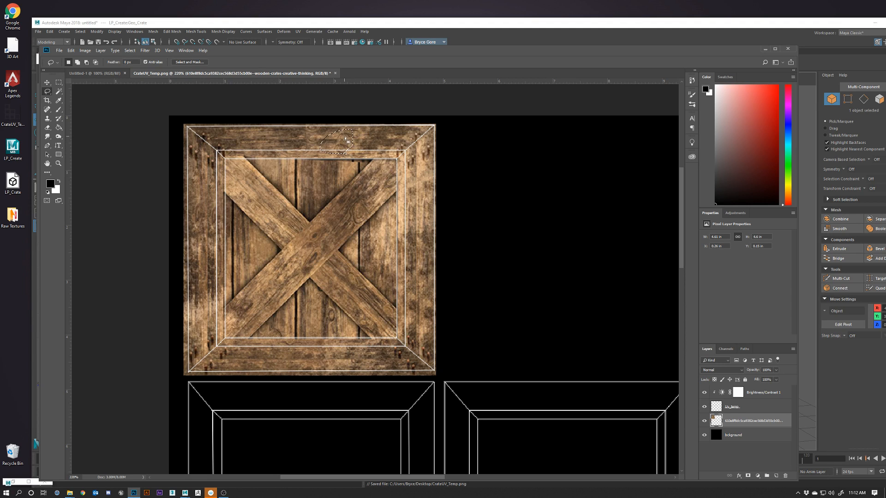
{"action": "mouse_move", "coordinate": [345, 138]}
{"action": "left_mouse_down"}
{"action": "mouse_move", "coordinate": [371, 135]}
{"action": "mouse_move", "coordinate": [357, 147]}
{"action": "mouse_move", "coordinate": [329, 147]}
{"action": "left_mouse_up"}
{"action": "left_click", "coordinate": [49, 109]}
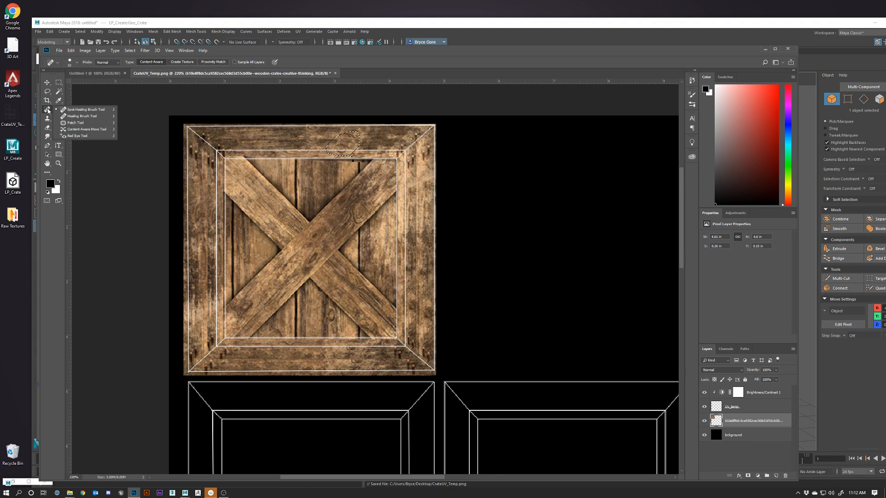
{"action": "left_click", "coordinate": [76, 123]}
{"action": "mouse_move", "coordinate": [355, 141]}
{"action": "left_mouse_down"}
{"action": "mouse_move", "coordinate": [299, 155]}
{"action": "mouse_move", "coordinate": [315, 139]}
{"action": "mouse_move", "coordinate": [318, 149]}
{"action": "mouse_move", "coordinate": [369, 155]}
{"action": "mouse_move", "coordinate": [349, 153]}
{"action": "left_mouse_up"}
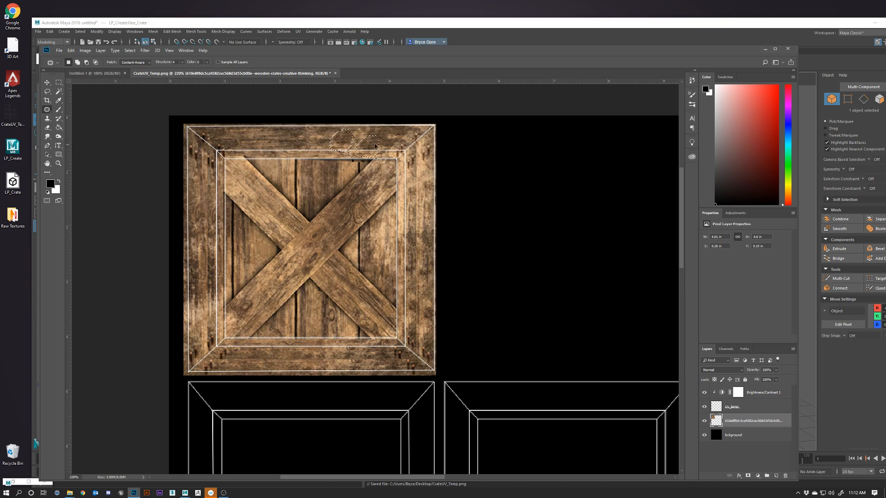
{"action": "left_click", "coordinate": [466, 160]}
{"action": "mouse_move", "coordinate": [329, 148]}
{"action": "left_mouse_down"}
{"action": "mouse_move", "coordinate": [345, 151]}
{"action": "mouse_move", "coordinate": [282, 141]}
{"action": "mouse_move", "coordinate": [267, 151]}
{"action": "left_mouse_up"}
{"action": "key", "text": "ctrl+d"}
{"action": "left_click", "coordinate": [46, 111]}
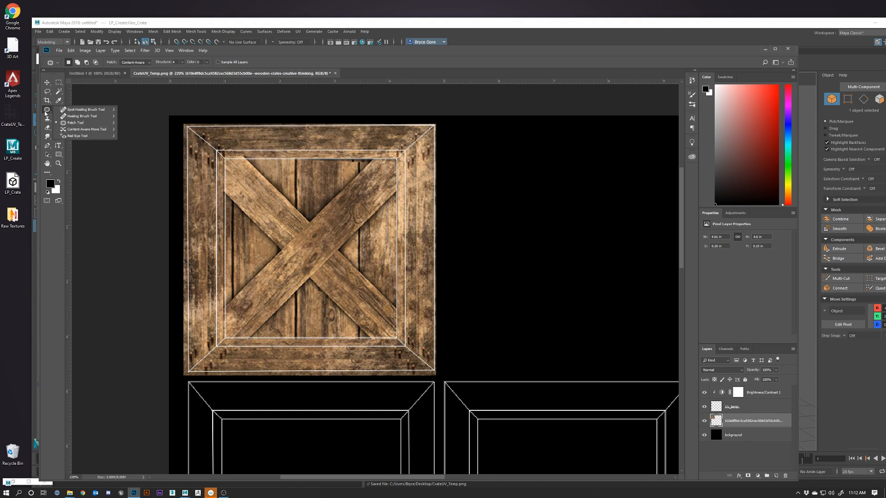
{"action": "left_click", "coordinate": [75, 117]}
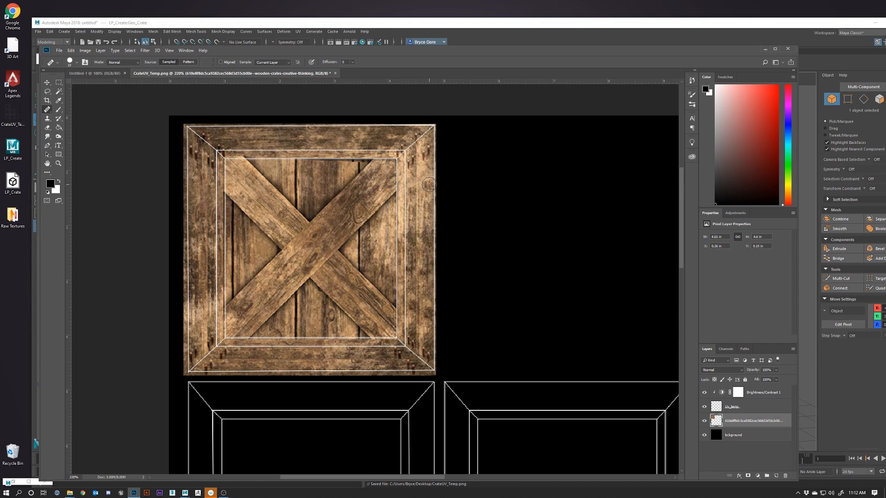
{"action": "key", "text": "bracketleft"}
{"action": "key", "text": "bracketleft"}
{"action": "key", "text": "bracketleft"}
{"action": "key", "text": "bracketleft"}
{"action": "left_click", "coordinate": [416, 143]}
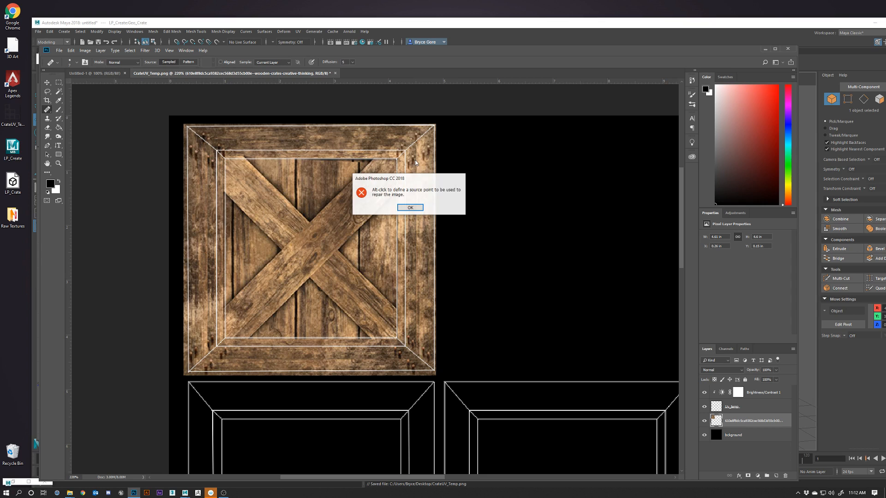
{"action": "left_click", "coordinate": [412, 206]}
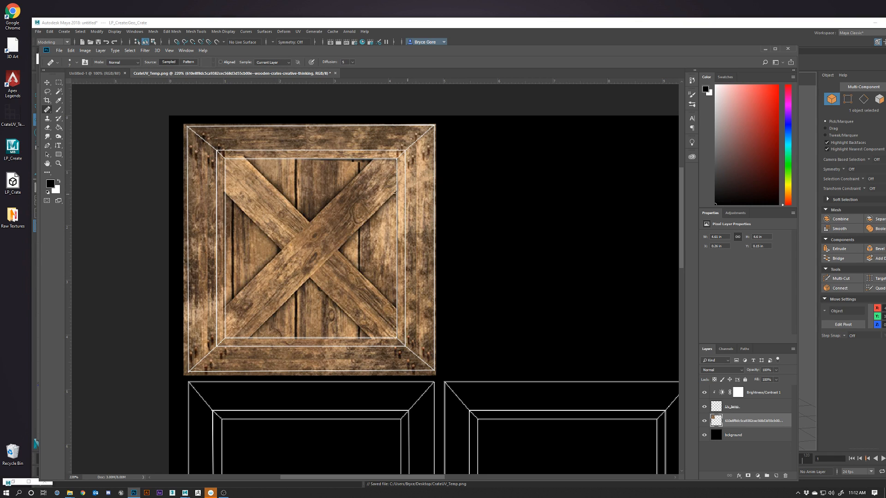
Step: Retouch blemishes along the crate's right, left and bottom outer frame planks with the Spot Healing Brush
{"action": "left_click", "coordinate": [48, 112]}
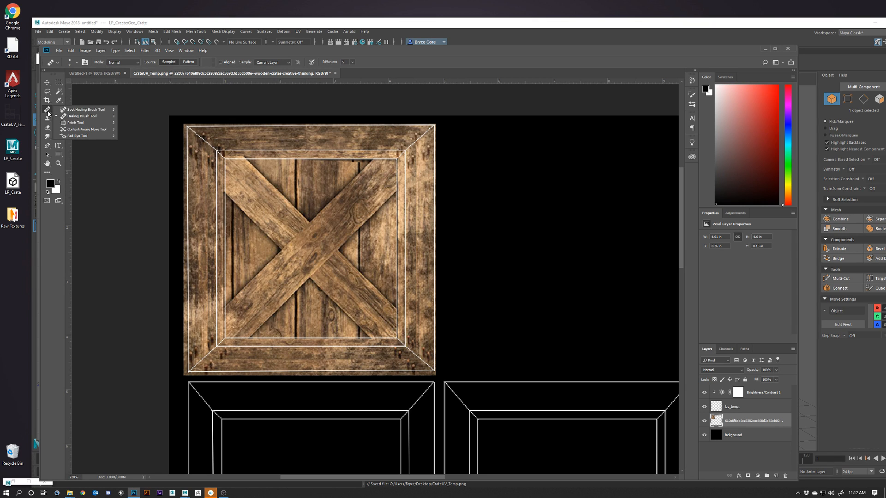
{"action": "left_click", "coordinate": [81, 109]}
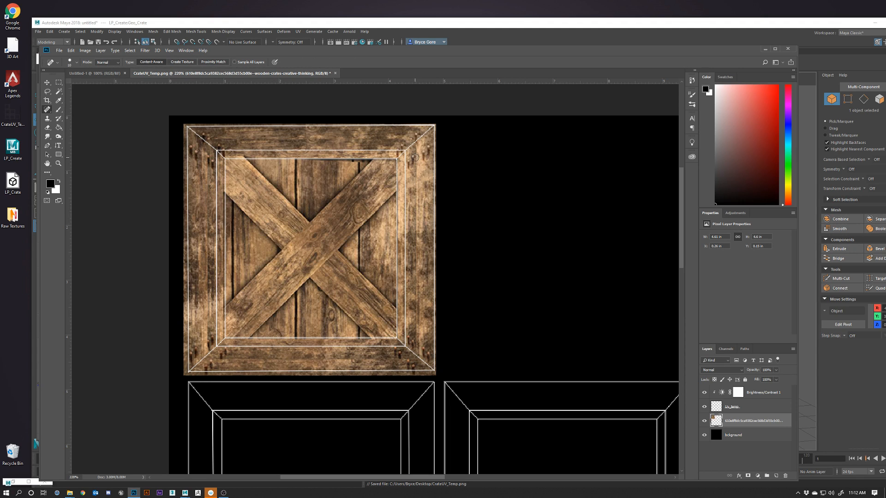
{"action": "left_click_drag", "start_coordinate": [415, 158], "coordinate": [415, 208]}
{"action": "left_click_drag", "start_coordinate": [415, 149], "coordinate": [415, 336]}
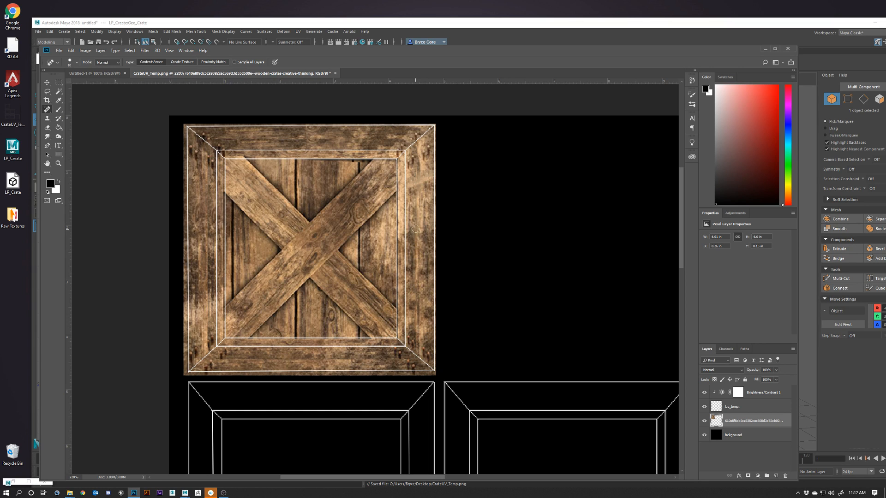
{"action": "left_click_drag", "start_coordinate": [419, 184], "coordinate": [418, 322]}
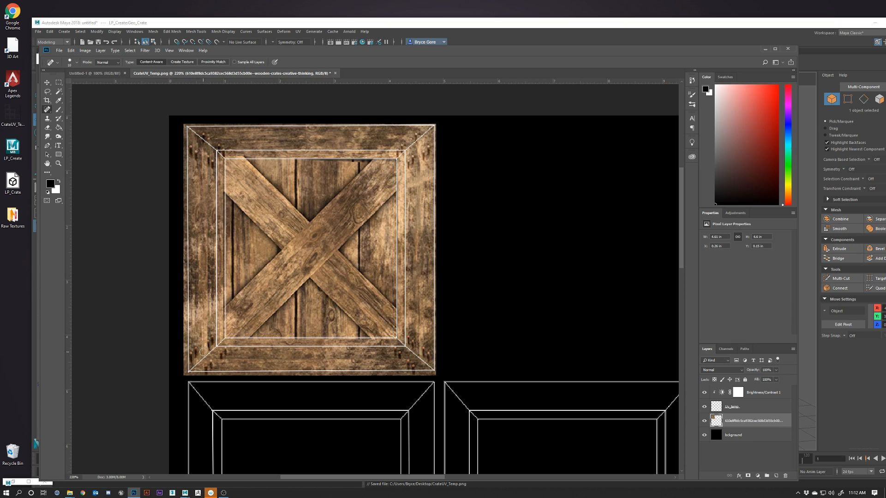
{"action": "left_click_drag", "start_coordinate": [203, 352], "coordinate": [206, 174]}
{"action": "left_click_drag", "start_coordinate": [234, 357], "coordinate": [382, 359]}
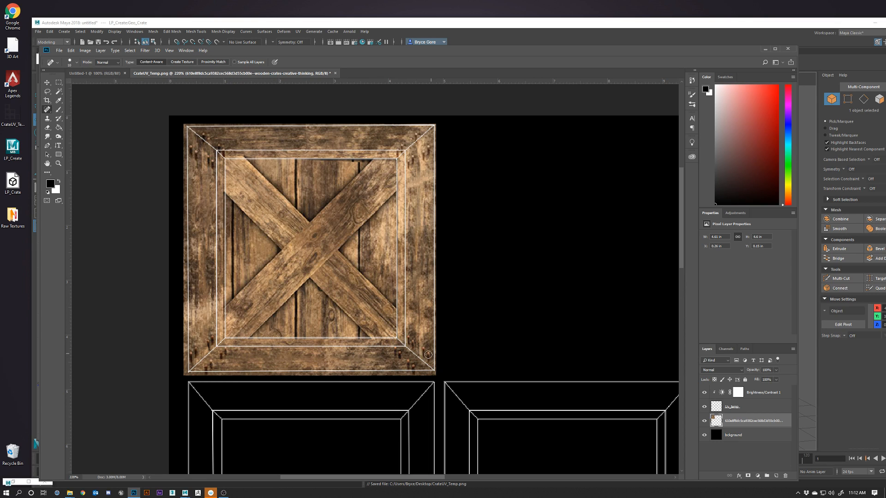
Step: Add a new layer above the crate picture and brush a mid-grey strip around the inner frame between the UV lines
{"action": "left_click", "coordinate": [779, 477]}
{"action": "left_click", "coordinate": [714, 144]}
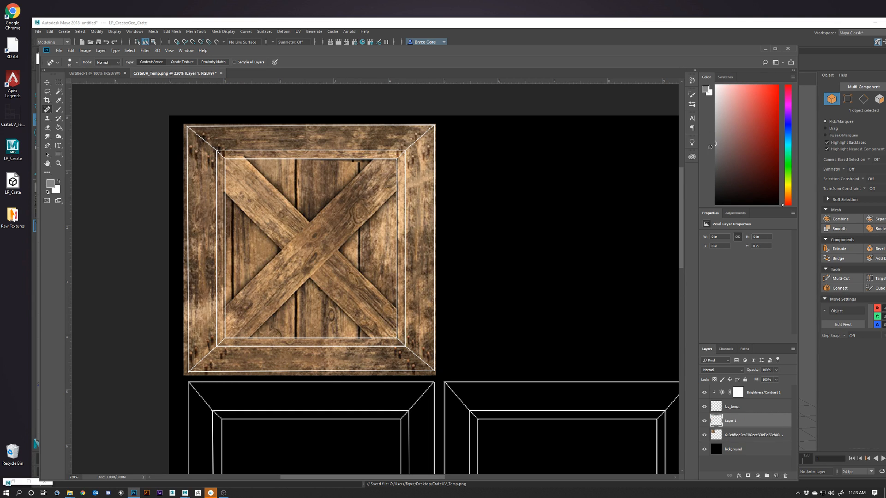
{"action": "left_click_drag", "start_coordinate": [710, 146], "coordinate": [709, 143]}
{"action": "mouse_move", "coordinate": [221, 157]}
{"action": "left_mouse_down"}
{"action": "mouse_move", "coordinate": [220, 214]}
{"action": "mouse_move", "coordinate": [223, 159]}
{"action": "left_mouse_up"}
{"action": "left_click", "coordinate": [58, 109]}
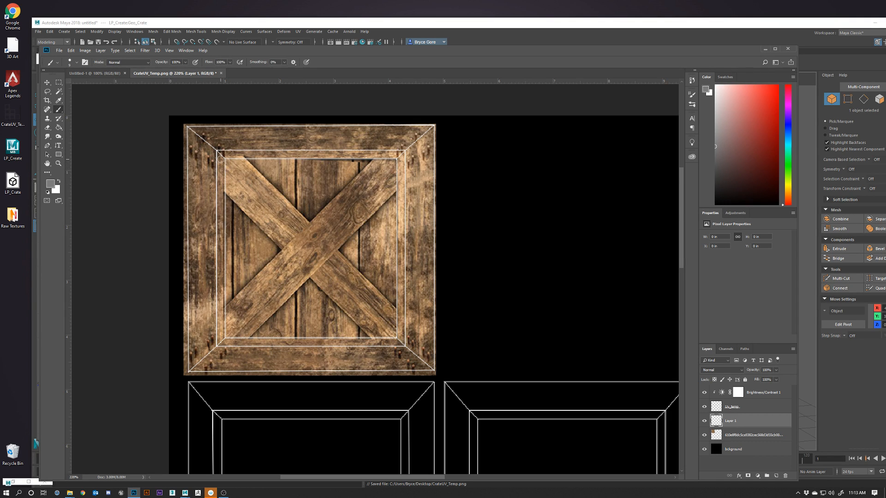
{"action": "mouse_move", "coordinate": [220, 159]}
{"action": "left_mouse_down"}
{"action": "mouse_move", "coordinate": [221, 336]}
{"action": "mouse_move", "coordinate": [398, 342]}
{"action": "mouse_move", "coordinate": [401, 154]}
{"action": "mouse_move", "coordinate": [229, 161]}
{"action": "left_mouse_up"}
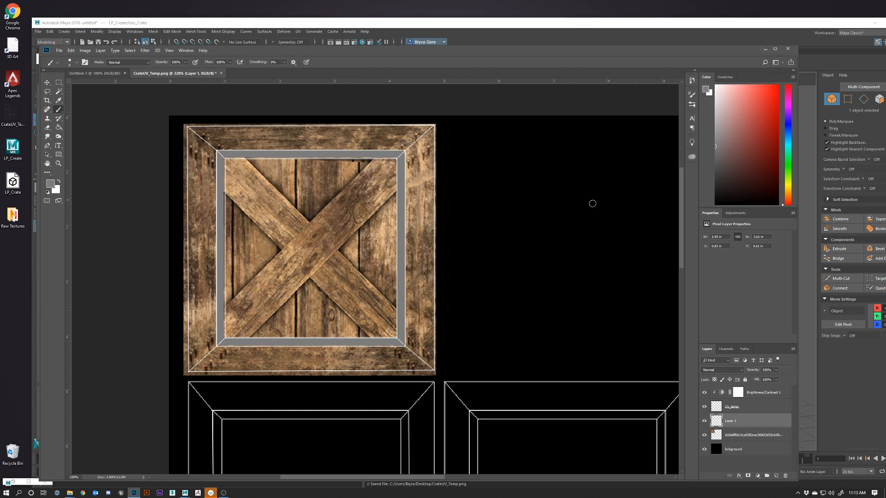
Step: Try a reduced opacity and the Overlay blend mode on the grey frame strip layer, returning it to Normal
{"action": "left_click", "coordinate": [776, 370]}
{"action": "left_click_drag", "start_coordinate": [771, 378], "coordinate": [761, 379]}
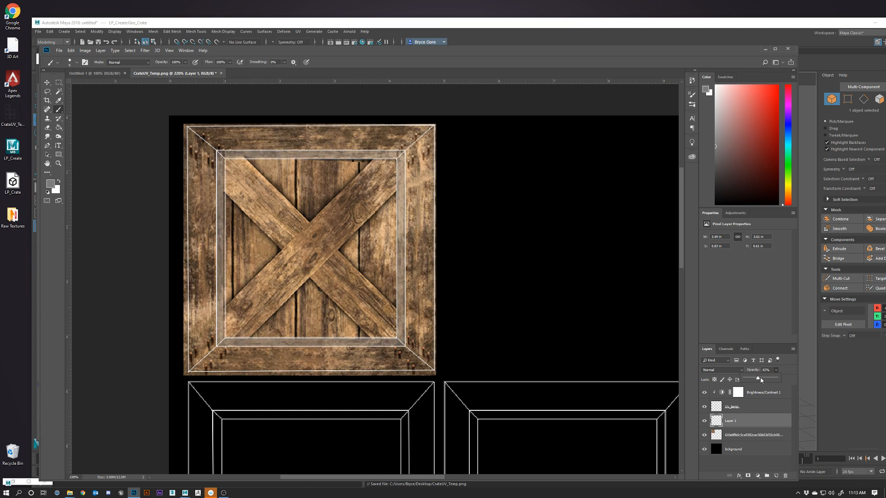
{"action": "left_click", "coordinate": [724, 370]}
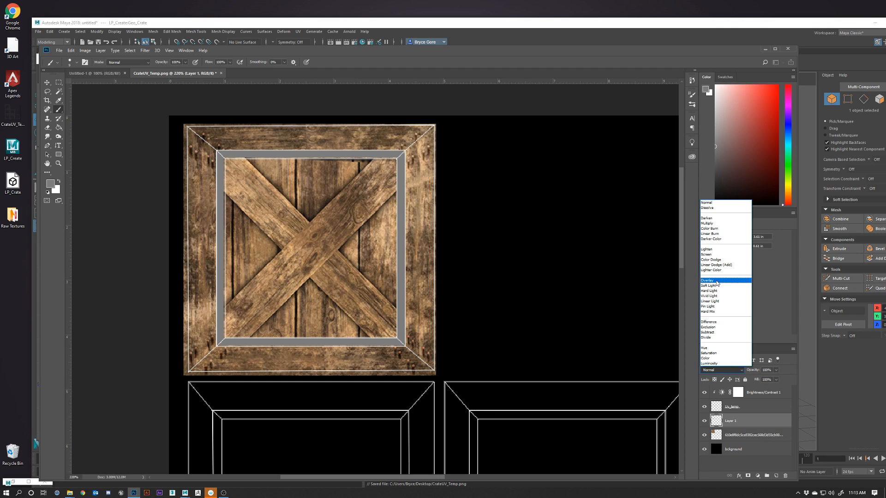
{"action": "left_click", "coordinate": [716, 281]}
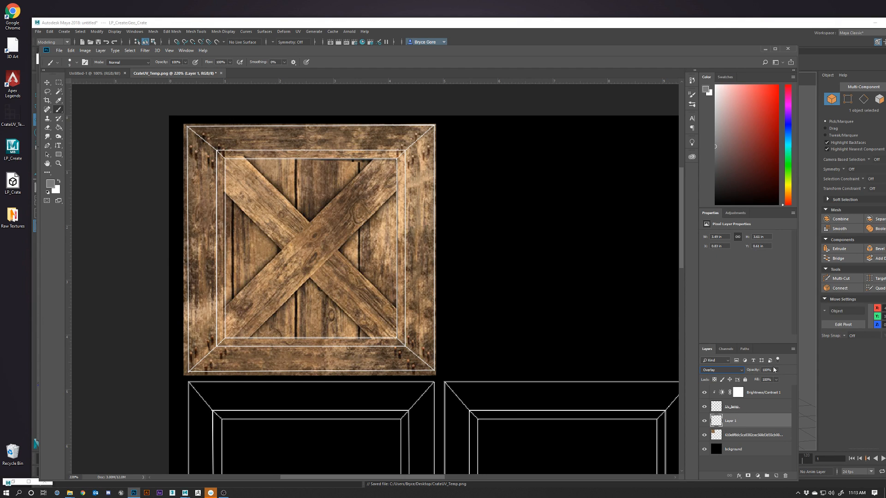
{"action": "left_click", "coordinate": [739, 373]}
{"action": "left_click", "coordinate": [719, 203]}
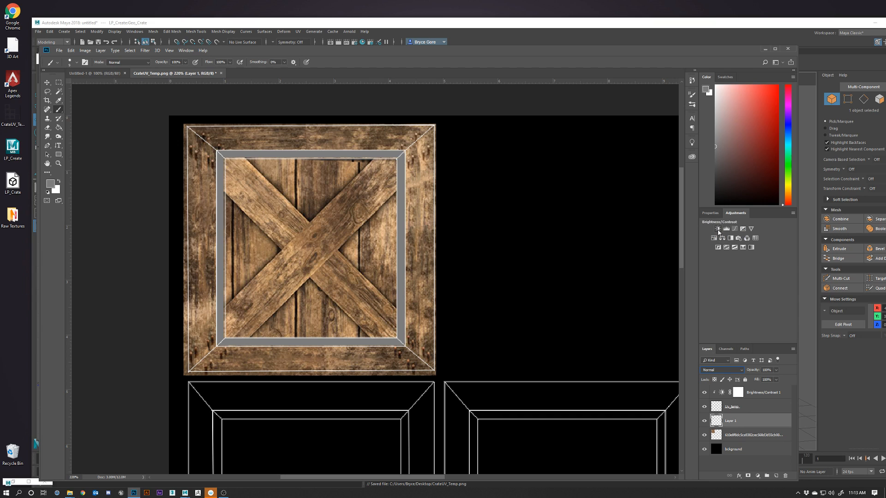
Step: Add a Brightness/Contrast adjustment clipped to the grey strip layer, with brightness at -150 and contrast at 100
{"action": "left_click", "coordinate": [717, 229]}
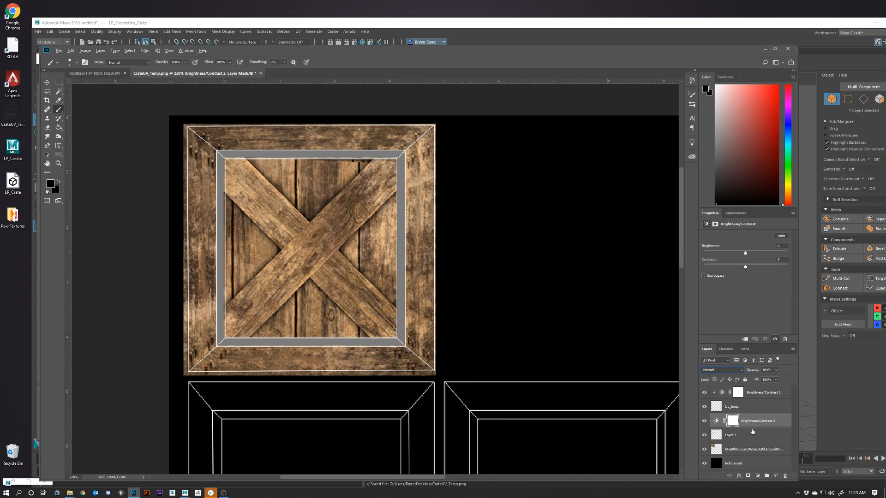
{"action": "left_click", "coordinate": [751, 426], "text": "alt"}
{"action": "left_click_drag", "start_coordinate": [743, 254], "coordinate": [659, 255]}
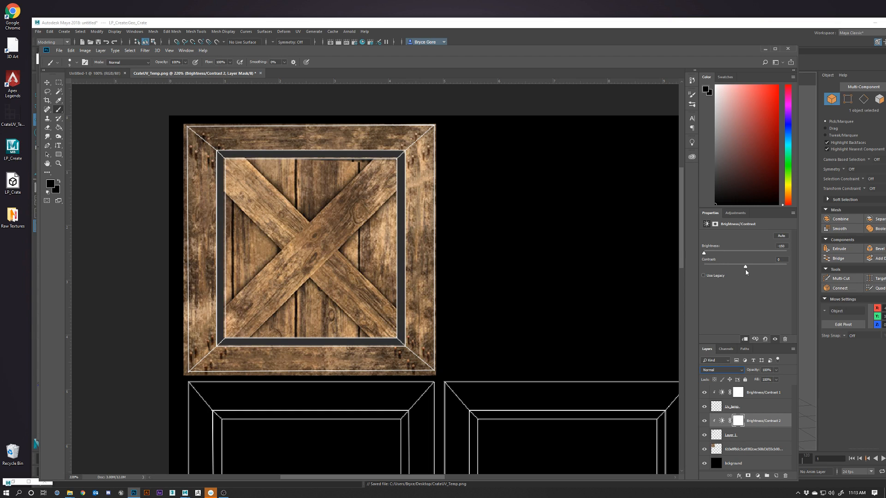
{"action": "left_click_drag", "start_coordinate": [745, 267], "coordinate": [794, 270]}
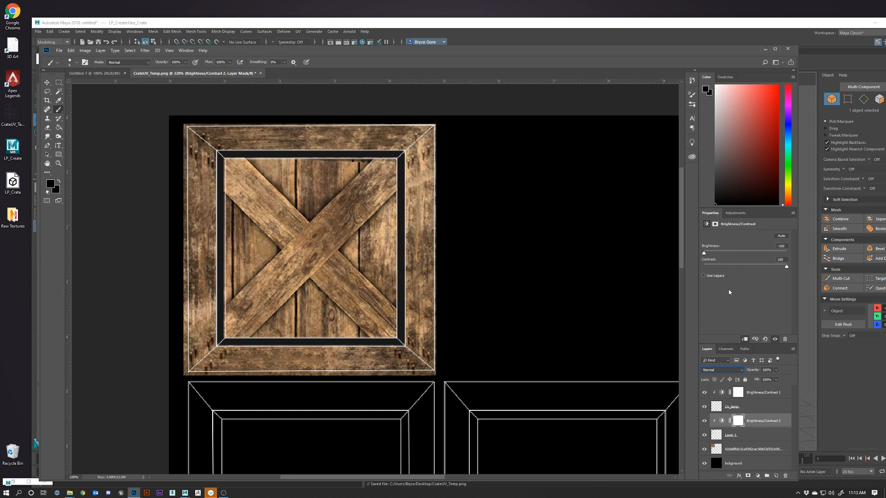
Step: Merge the clipped Brightness/Contrast adjustment with the strip layer and set the merged layer's opacity to 62%
{"action": "left_click", "coordinate": [749, 434]}
{"action": "right_click", "coordinate": [755, 422]}
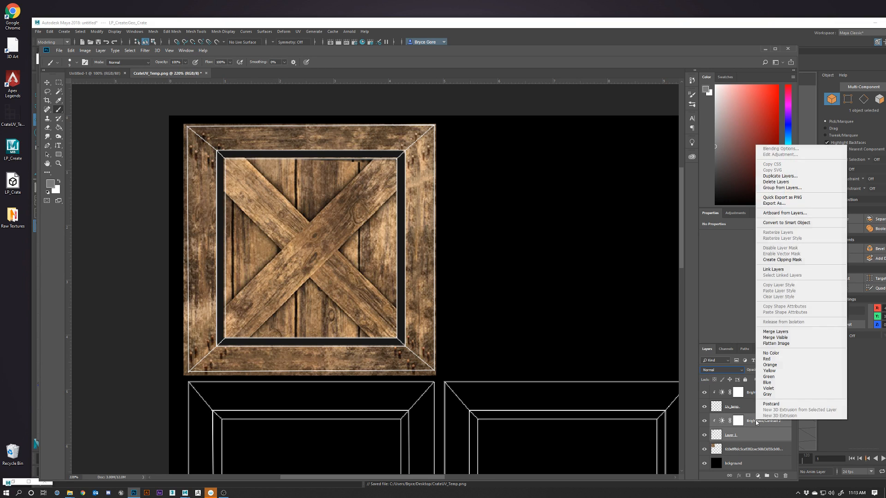
{"action": "left_click", "coordinate": [782, 331]}
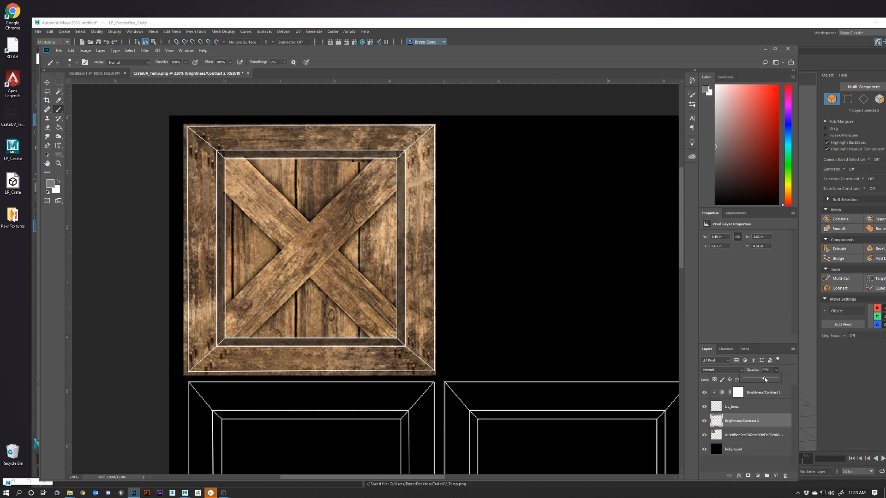
Step: Hide the UV_temp layer and examine the crate texture without its wireframe lines
{"action": "left_click", "coordinate": [704, 407]}
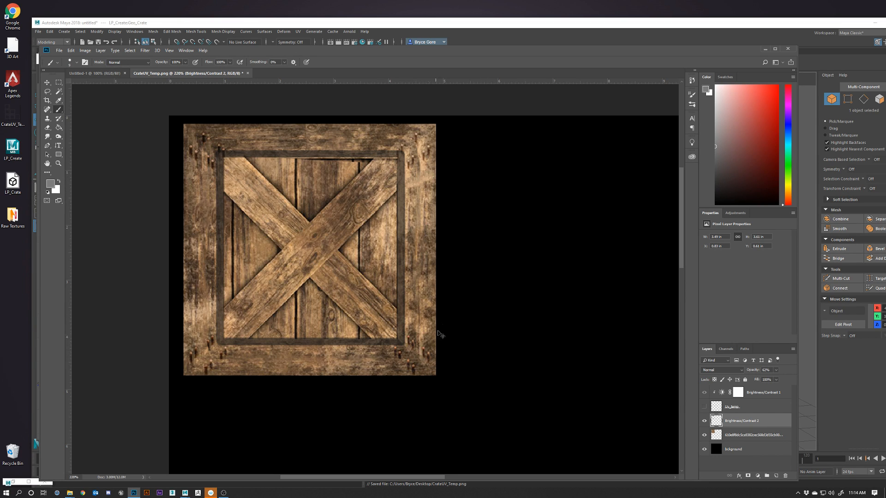
{"action": "key", "text": "ctrl+plus"}
{"action": "key", "text": "ctrl+minus"}
{"action": "key", "text": "ctrl+minus"}
{"action": "key", "text": "ctrl+minus"}
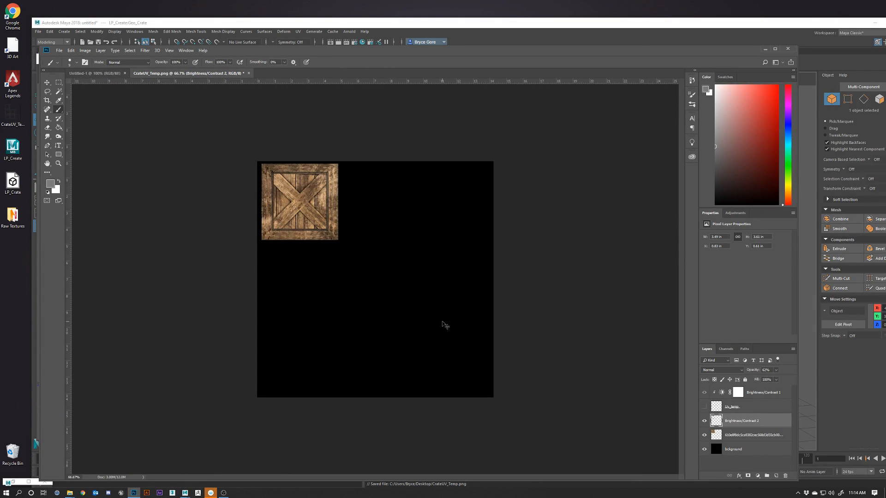
{"action": "key", "text": "ctrl+plus"}
{"action": "key", "text": "ctrl+plus"}
{"action": "key", "text": "ctrl+plus"}
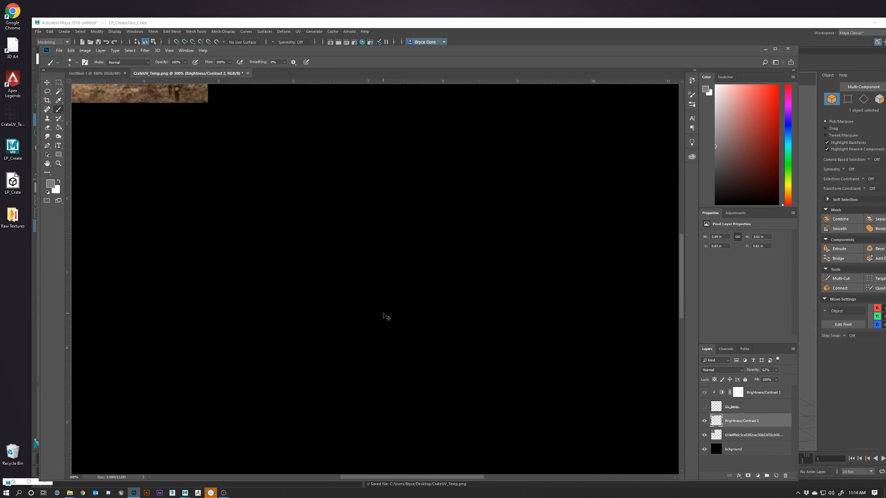
{"action": "key", "text": "ctrl+minus"}
{"action": "left_click_drag", "start_coordinate": [420, 477], "coordinate": [339, 479]}
{"action": "scroll", "coordinate": [415, 345], "scroll_direction": "up", "scroll_amount": 5}
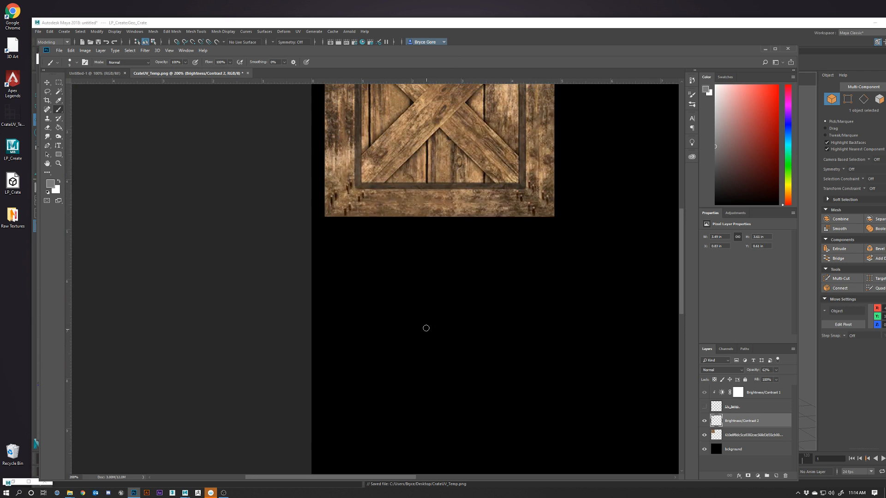
Step: On the crate picture layer, patch the worn area of the left frame plank with wood from the right plank, and deselect
{"action": "left_click", "coordinate": [737, 436]}
{"action": "scroll", "coordinate": [469, 342], "scroll_direction": "up", "scroll_amount": 2}
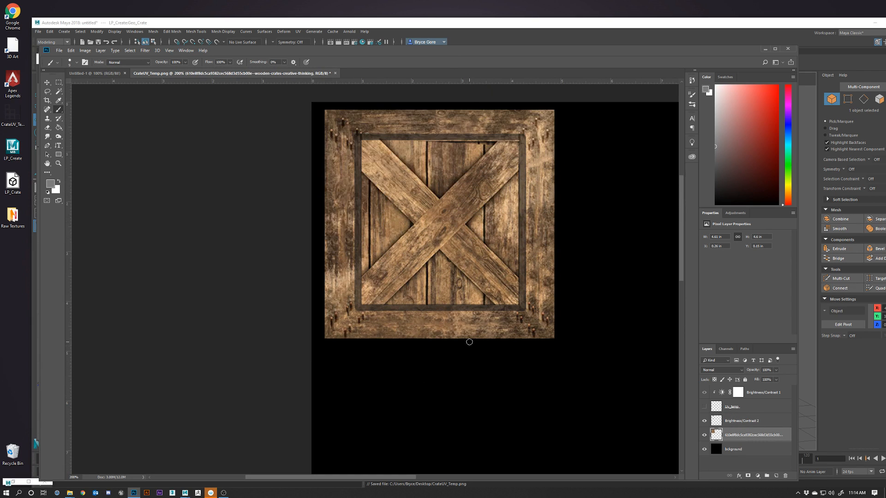
{"action": "left_click", "coordinate": [47, 110]}
{"action": "left_click", "coordinate": [72, 123]}
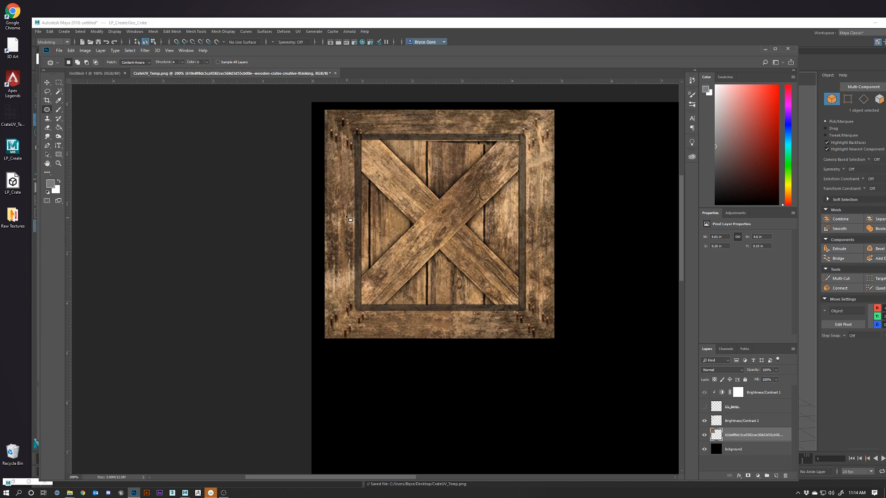
{"action": "mouse_move", "coordinate": [341, 203]}
{"action": "left_mouse_down"}
{"action": "mouse_move", "coordinate": [335, 235]}
{"action": "mouse_move", "coordinate": [359, 243]}
{"action": "mouse_move", "coordinate": [344, 208]}
{"action": "left_mouse_up"}
{"action": "left_click_drag", "start_coordinate": [346, 242], "coordinate": [543, 176]}
{"action": "key", "text": "ctrl+d"}
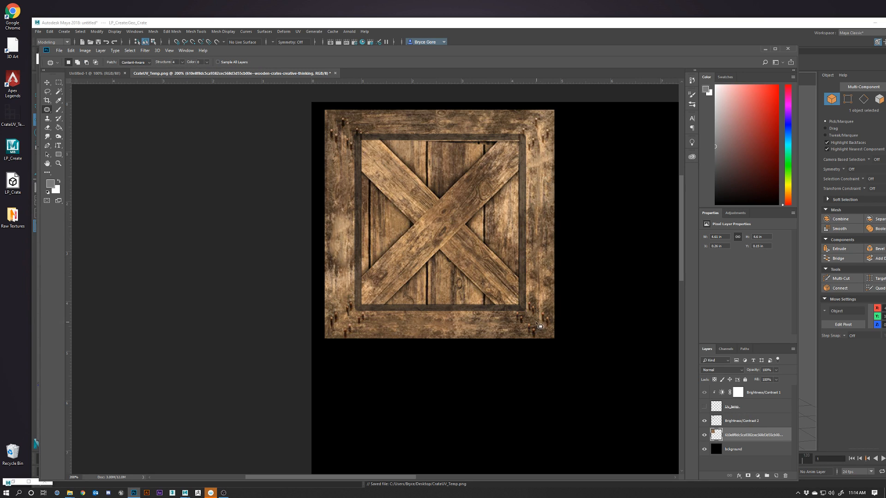
Step: Patch several areas of the crate's right and bottom frame planks with wood from other parts of the crate, clearing each selection
{"action": "mouse_move", "coordinate": [552, 284]}
{"action": "left_mouse_down"}
{"action": "mouse_move", "coordinate": [547, 309]}
{"action": "mouse_move", "coordinate": [538, 260]}
{"action": "mouse_move", "coordinate": [547, 292]}
{"action": "left_mouse_up"}
{"action": "key", "text": "ctrl+d"}
{"action": "mouse_move", "coordinate": [531, 263]}
{"action": "left_mouse_down"}
{"action": "mouse_move", "coordinate": [542, 284]}
{"action": "mouse_move", "coordinate": [536, 257]}
{"action": "mouse_move", "coordinate": [531, 281]}
{"action": "mouse_move", "coordinate": [405, 340]}
{"action": "mouse_move", "coordinate": [412, 331]}
{"action": "left_mouse_up"}
{"action": "key", "text": "ctrl+d"}
{"action": "mouse_move", "coordinate": [536, 200]}
{"action": "left_mouse_down"}
{"action": "mouse_move", "coordinate": [552, 207]}
{"action": "mouse_move", "coordinate": [539, 195]}
{"action": "mouse_move", "coordinate": [514, 225]}
{"action": "mouse_move", "coordinate": [400, 235]}
{"action": "mouse_move", "coordinate": [382, 218]}
{"action": "mouse_move", "coordinate": [443, 268]}
{"action": "mouse_move", "coordinate": [430, 272]}
{"action": "left_mouse_up"}
{"action": "key", "text": "ctrl+d"}
{"action": "mouse_move", "coordinate": [464, 331]}
{"action": "left_mouse_down"}
{"action": "mouse_move", "coordinate": [426, 315]}
{"action": "mouse_move", "coordinate": [488, 330]}
{"action": "mouse_move", "coordinate": [461, 326]}
{"action": "mouse_move", "coordinate": [434, 131]}
{"action": "left_mouse_up"}
{"action": "key", "text": "ctrl+d"}
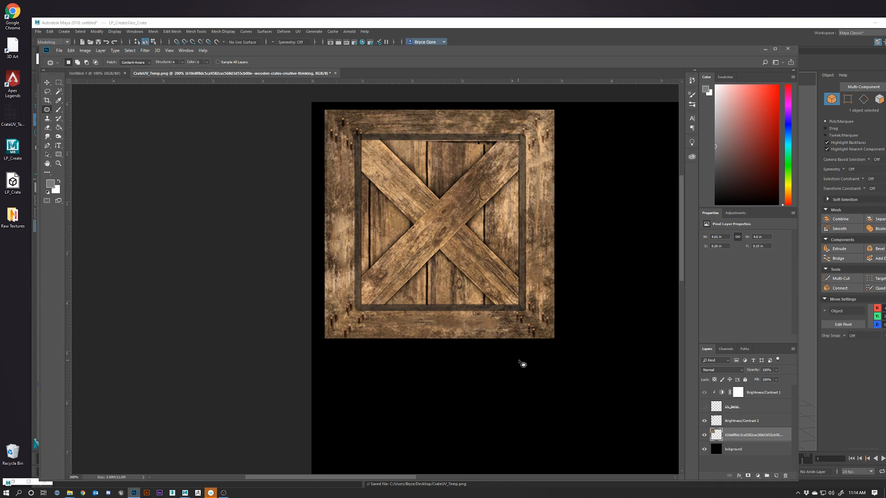
Step: Patch two more areas of the right frame plank using wood from the left and top planks, and clear the selection
{"action": "scroll", "coordinate": [297, 167], "scroll_direction": "down", "scroll_amount": 3, "text": "alt"}
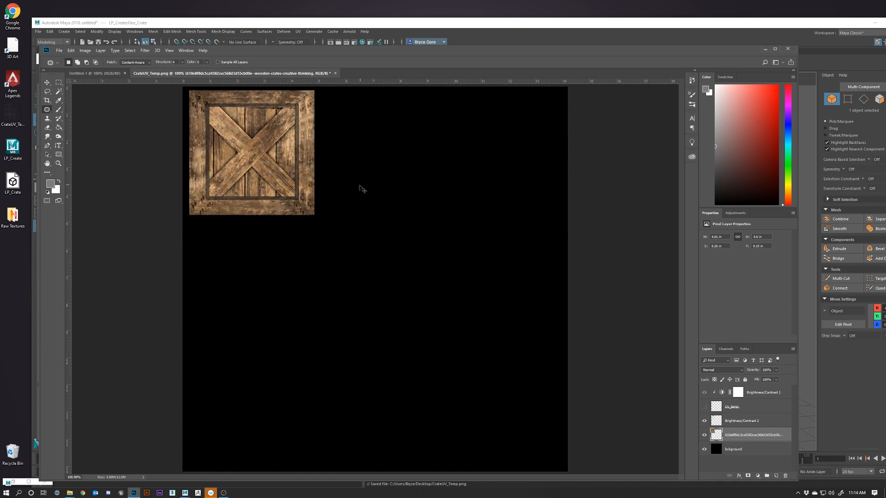
{"action": "mouse_move", "coordinate": [305, 172]}
{"action": "left_mouse_down"}
{"action": "mouse_move", "coordinate": [304, 149]}
{"action": "mouse_move", "coordinate": [311, 165]}
{"action": "mouse_move", "coordinate": [313, 144]}
{"action": "mouse_move", "coordinate": [312, 173]}
{"action": "mouse_move", "coordinate": [212, 147]}
{"action": "mouse_move", "coordinate": [198, 129]}
{"action": "left_mouse_up"}
{"action": "key", "text": "ctrl+d"}
{"action": "key", "text": "ctrl+d"}
{"action": "mouse_move", "coordinate": [306, 117]}
{"action": "left_mouse_down"}
{"action": "mouse_move", "coordinate": [304, 126]}
{"action": "mouse_move", "coordinate": [305, 118]}
{"action": "mouse_move", "coordinate": [261, 95]}
{"action": "mouse_move", "coordinate": [273, 100]}
{"action": "left_mouse_up"}
{"action": "key", "text": "ctrl+d"}
Step: Examine the patched crate texture up close and at full canvas size for remaining flaws
{"action": "scroll", "coordinate": [365, 233], "scroll_direction": "up", "scroll_amount": 3, "text": "alt"}
{"action": "scroll", "coordinate": [295, 233], "scroll_direction": "down", "scroll_amount": 1}
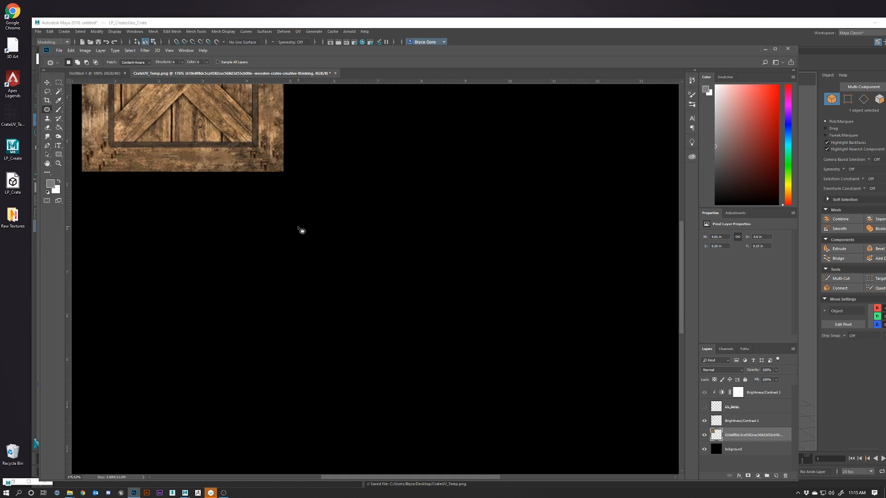
{"action": "scroll", "coordinate": [296, 224], "scroll_direction": "down", "scroll_amount": 2, "text": "alt"}
{"action": "scroll", "coordinate": [269, 233], "scroll_direction": "up", "scroll_amount": 2, "text": "alt"}
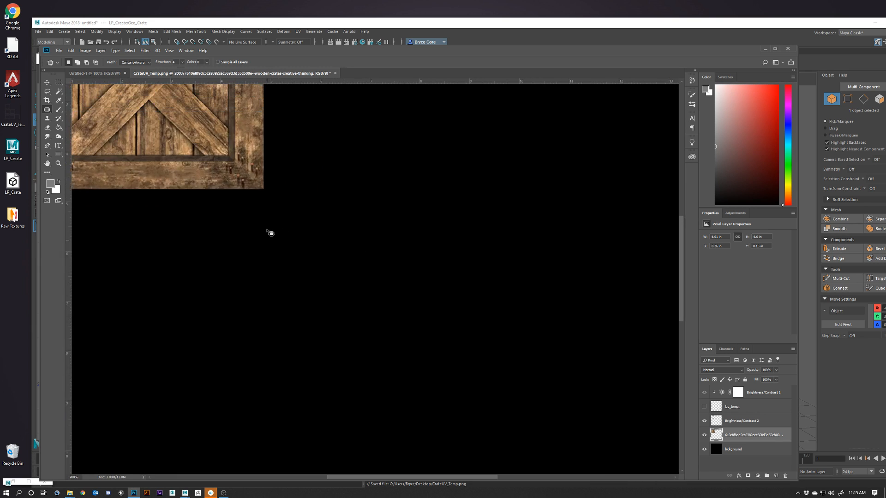
{"action": "scroll", "coordinate": [272, 236], "scroll_direction": "up", "scroll_amount": 2}
{"action": "scroll", "coordinate": [276, 240], "scroll_direction": "up", "scroll_amount": 1}
{"action": "left_click_drag", "start_coordinate": [451, 478], "coordinate": [387, 476]}
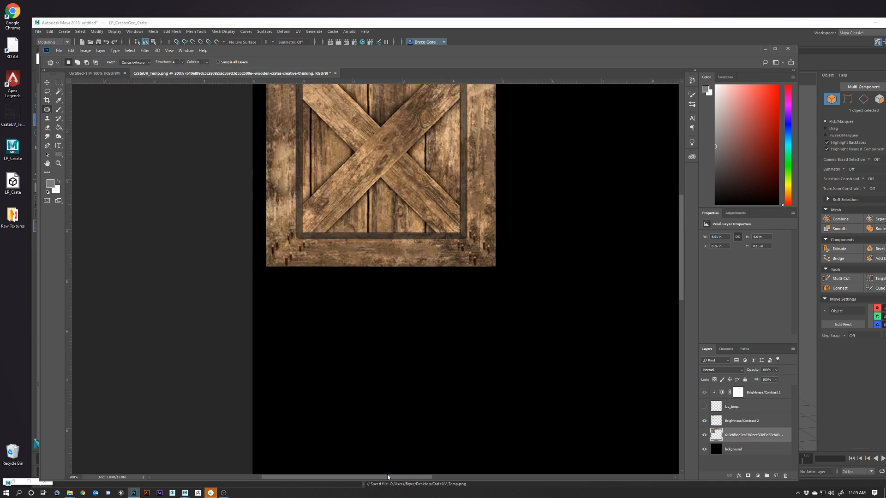
{"action": "scroll", "coordinate": [391, 461], "scroll_direction": "down", "scroll_amount": 4, "text": "alt"}
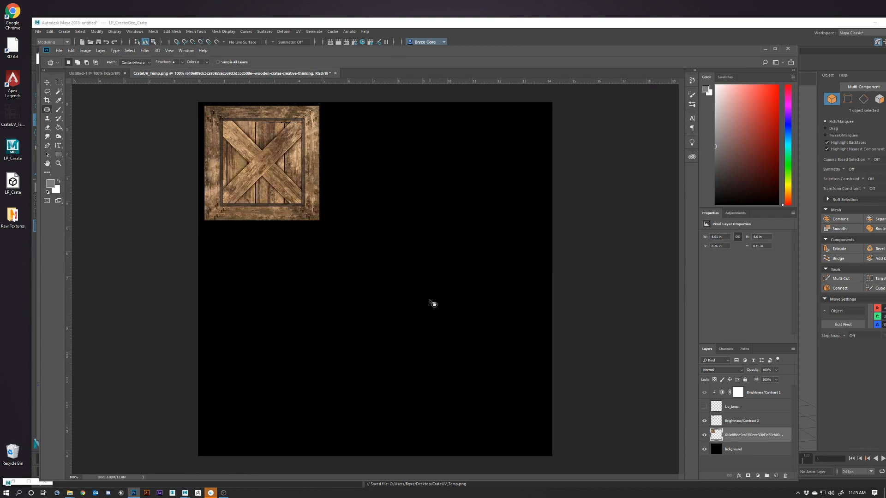
{"action": "scroll", "coordinate": [336, 193], "scroll_direction": "down", "scroll_amount": 1, "text": "alt"}
{"action": "scroll", "coordinate": [316, 174], "scroll_direction": "up", "scroll_amount": 3, "text": "alt"}
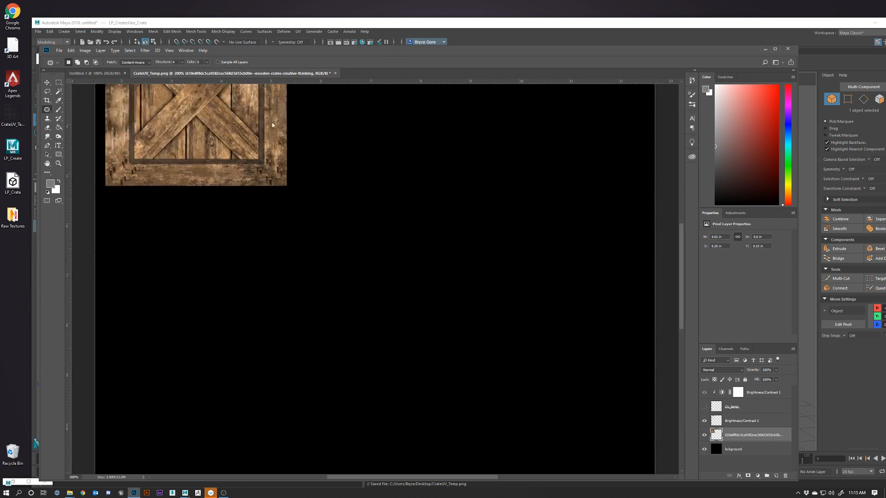
Step: Merge the Brightness/Contrast 2 layer with the crate picture layer and rename the merged layer Top
{"action": "scroll", "coordinate": [276, 124], "scroll_direction": "down", "scroll_amount": 2, "text": "alt"}
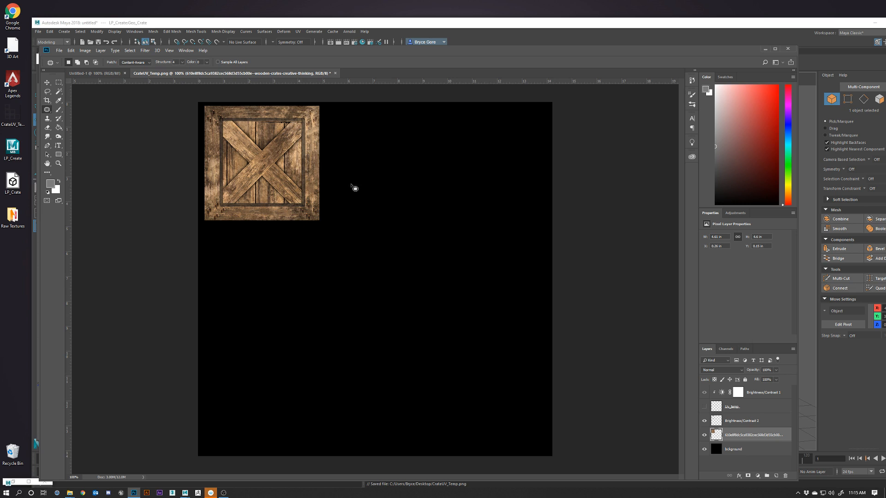
{"action": "left_click", "coordinate": [733, 420]}
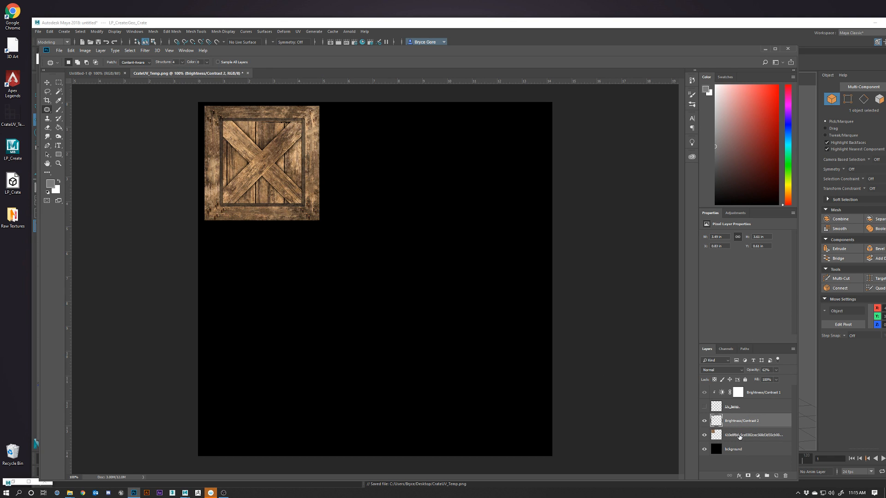
{"action": "left_click", "coordinate": [753, 435], "text": "shift"}
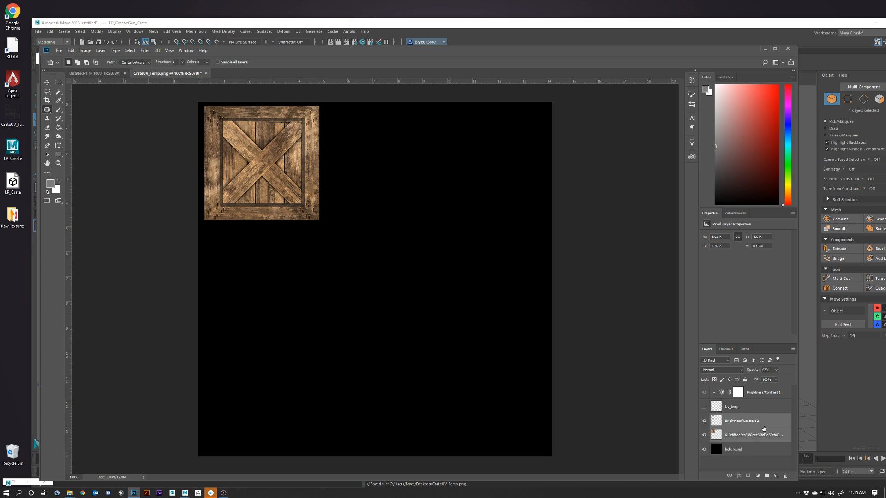
{"action": "right_click", "coordinate": [740, 436]}
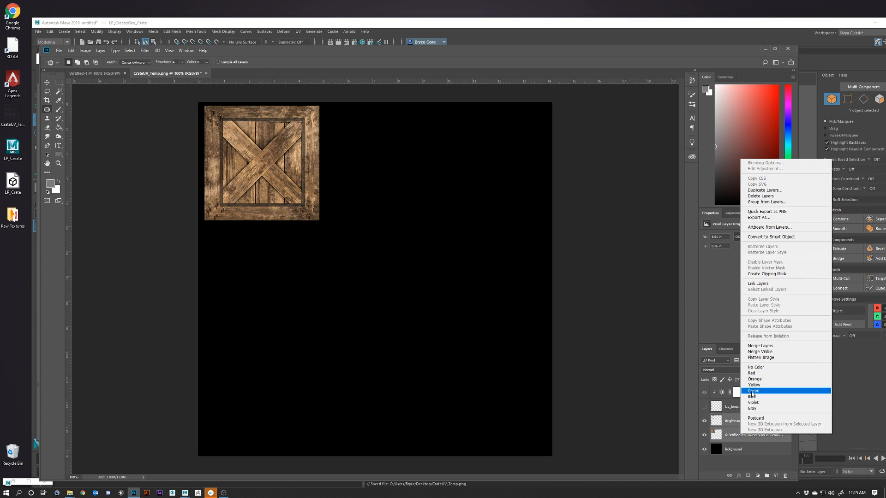
{"action": "left_click", "coordinate": [760, 346]}
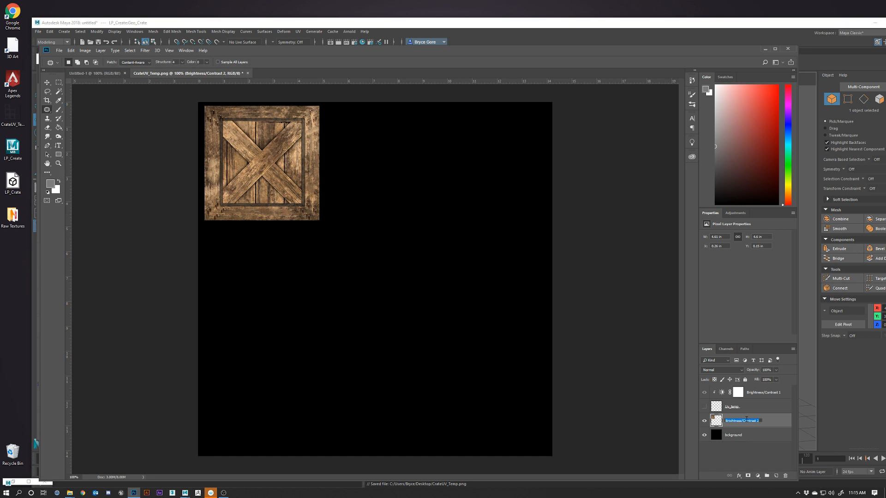
{"action": "type", "text": "Top"}
{"action": "key", "text": "Return"}
Step: Show the UV layout layer, duplicate the Top layer, and fit the copy over the UV shell directly below the original crate
{"action": "left_click", "coordinate": [704, 406]}
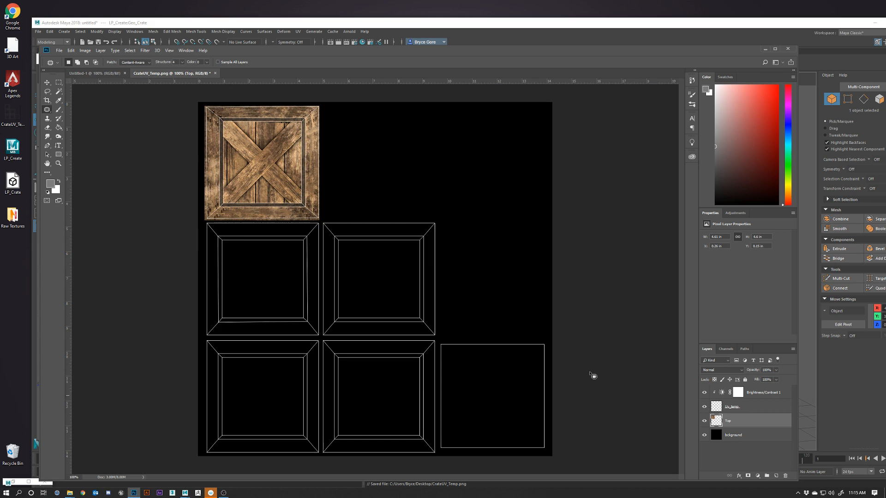
{"action": "left_click_drag", "start_coordinate": [735, 421], "coordinate": [776, 475]}
{"action": "left_click", "coordinate": [47, 83]}
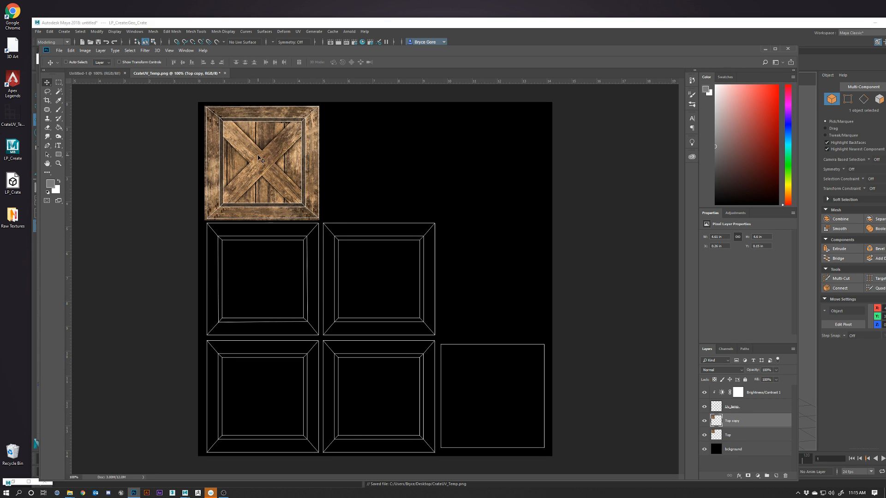
{"action": "left_click_drag", "start_coordinate": [260, 158], "coordinate": [255, 274]}
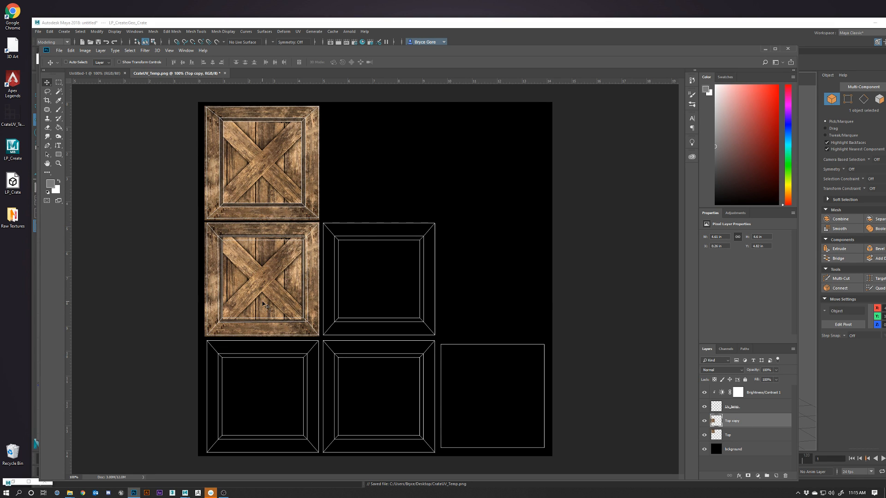
{"action": "key", "text": "ctrl+plus"}
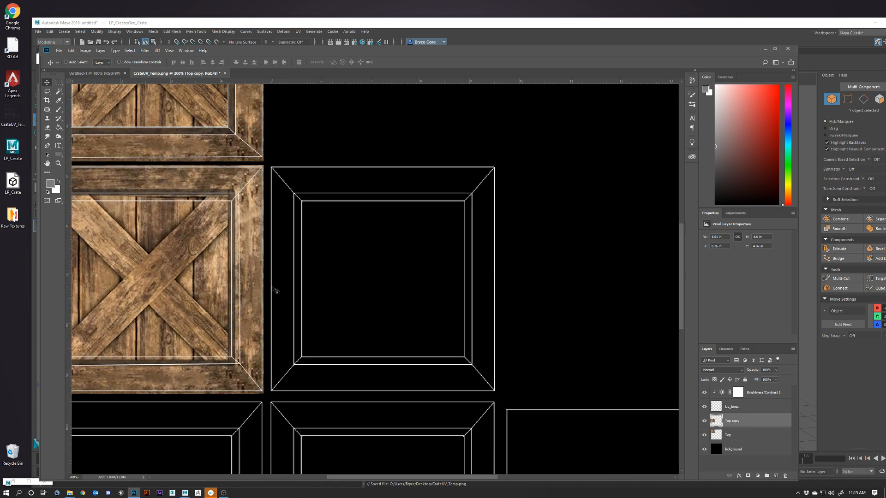
{"action": "left_click_drag", "start_coordinate": [214, 285], "coordinate": [217, 285]}
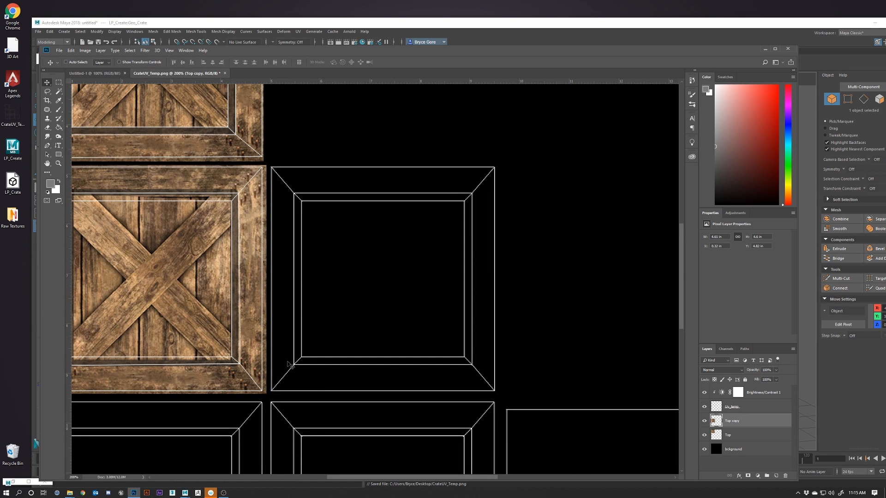
{"action": "left_click_drag", "start_coordinate": [399, 478], "coordinate": [375, 478]}
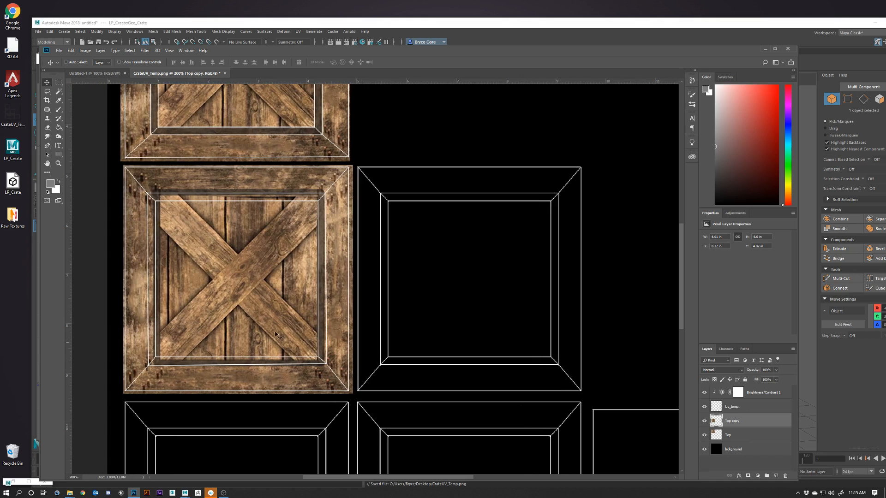
{"action": "left_click_drag", "start_coordinate": [250, 275], "coordinate": [249, 275]}
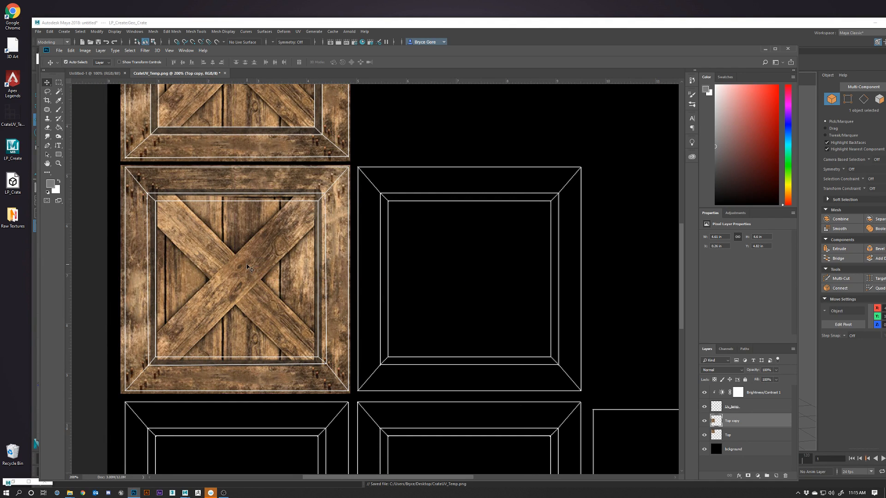
{"action": "key", "text": "ctrl+t"}
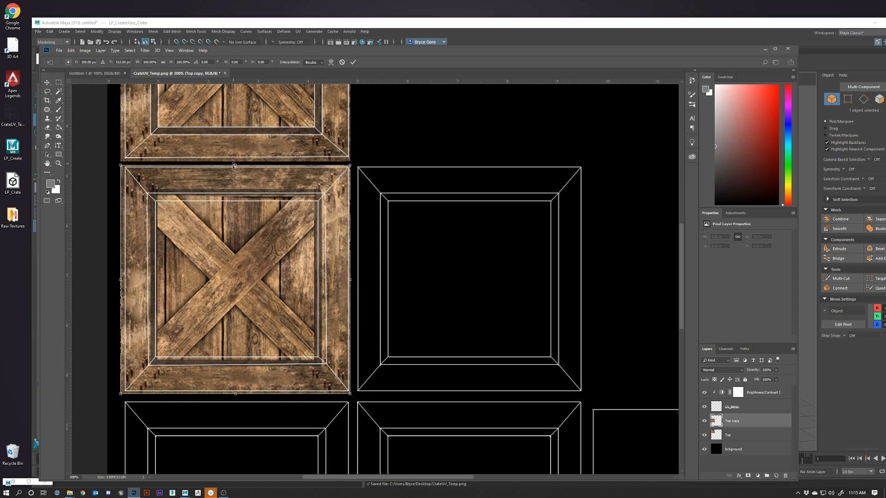
{"action": "left_click_drag", "start_coordinate": [234, 165], "coordinate": [234, 168]}
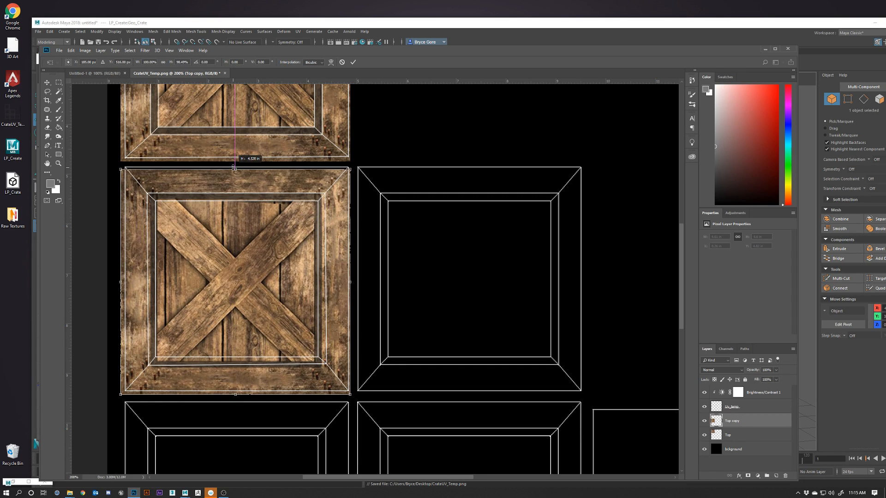
{"action": "left_click_drag", "start_coordinate": [222, 253], "coordinate": [219, 251]}
{"action": "key", "text": "ctrl+z"}
{"action": "key", "text": "ctrl+z"}
{"action": "key", "text": "ctrl+z"}
{"action": "key", "text": "ctrl+z"}
{"action": "key", "text": "ctrl+z"}
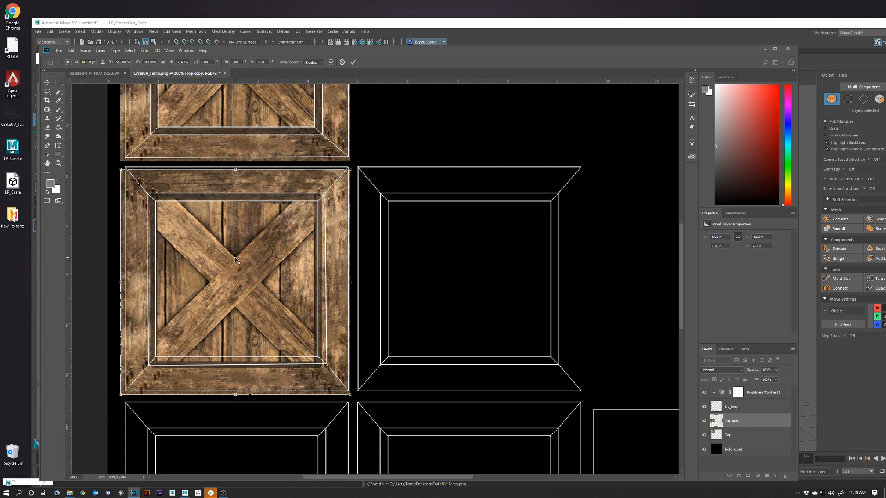
{"action": "left_click", "coordinate": [343, 62]}
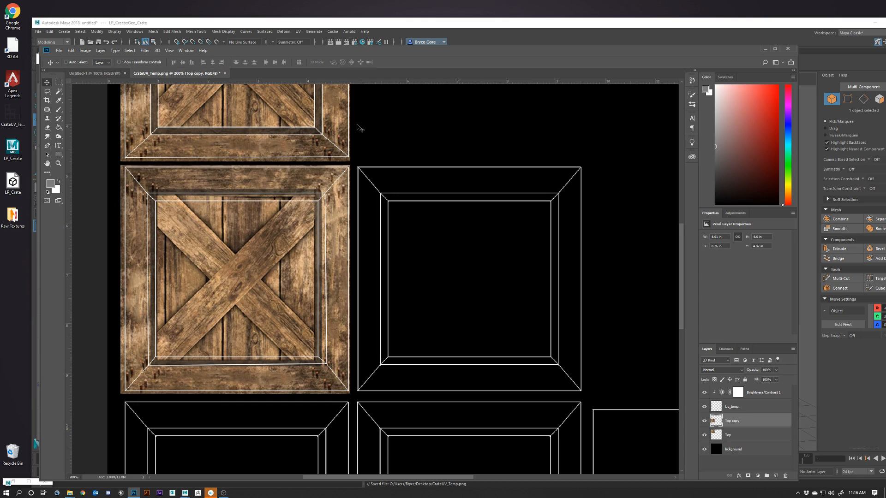
Step: Rotate the crate copy 90 degrees and nudge it into alignment with its UV shell
{"action": "key", "text": "ctrl+t"}
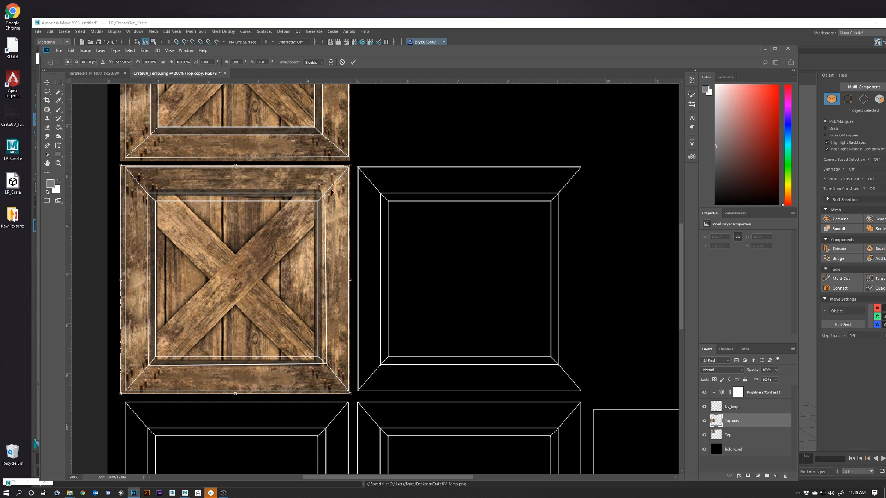
{"action": "left_click_drag", "start_coordinate": [355, 162], "coordinate": [288, 345]}
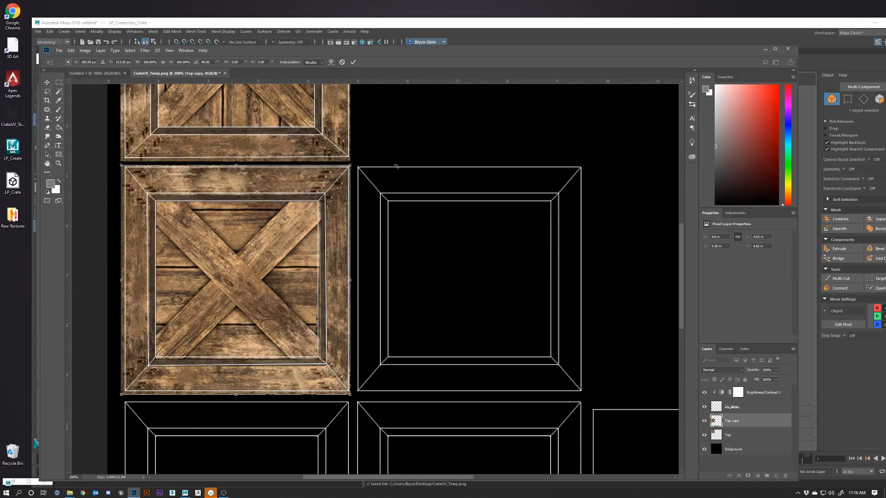
{"action": "left_click", "coordinate": [353, 61]}
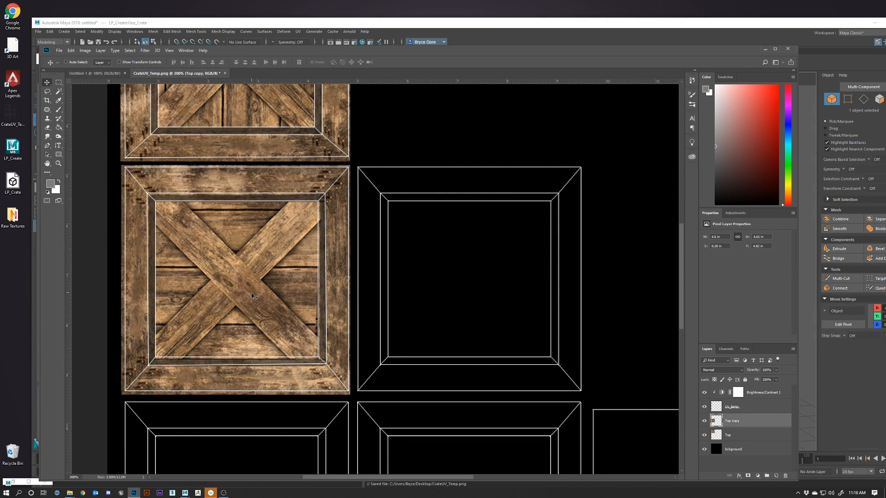
{"action": "left_click_drag", "start_coordinate": [252, 297], "coordinate": [249, 296]}
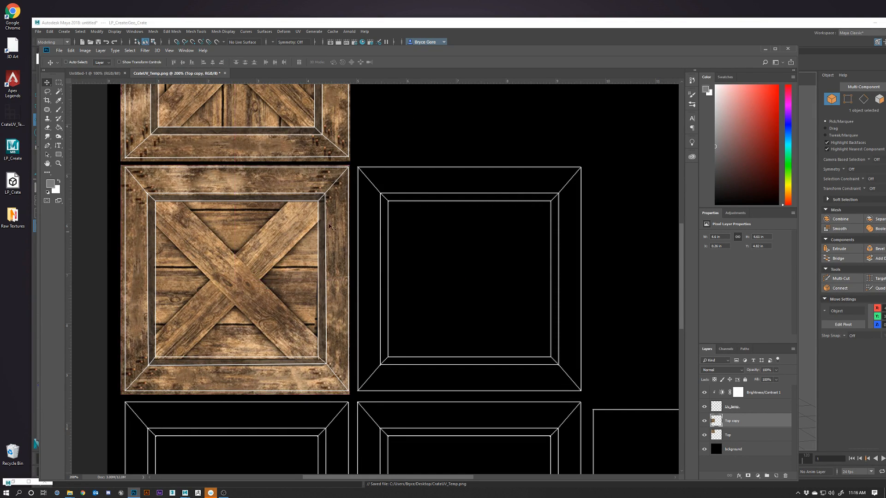
Step: Duplicate the rotated crate layer and place the copy over the UV shell beside it in the middle row
{"action": "scroll", "coordinate": [296, 171], "scroll_direction": "down", "scroll_amount": 1}
{"action": "scroll", "coordinate": [306, 163], "scroll_direction": "up", "scroll_amount": 3}
{"action": "scroll", "coordinate": [279, 149], "scroll_direction": "down", "scroll_amount": 1}
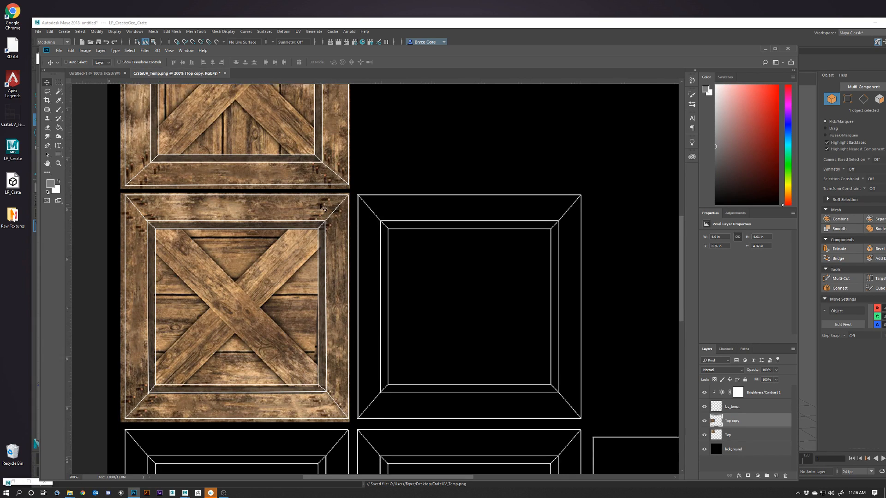
{"action": "scroll", "coordinate": [304, 185], "scroll_direction": "up", "scroll_amount": 3}
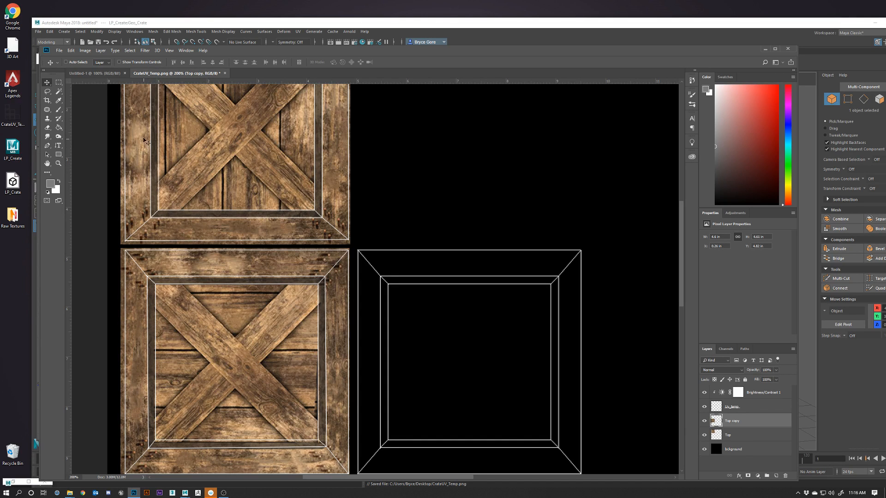
{"action": "scroll", "coordinate": [253, 255], "scroll_direction": "down", "scroll_amount": 5}
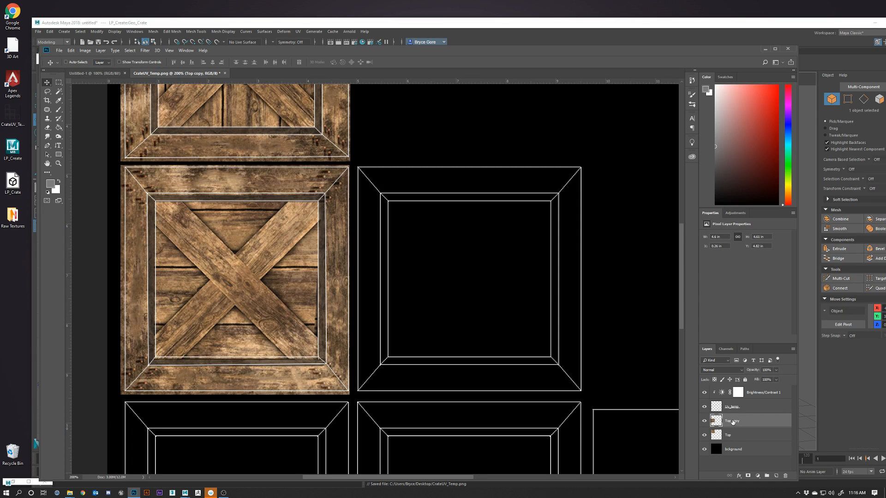
{"action": "left_click_drag", "start_coordinate": [735, 425], "coordinate": [776, 476]}
{"action": "left_click_drag", "start_coordinate": [236, 287], "coordinate": [466, 306]}
Step: Duplicate both rotated crate layers together and move the copies straight down onto the two framed UV shells in the bottom row
{"action": "scroll", "coordinate": [466, 313], "scroll_direction": "down", "scroll_amount": 5}
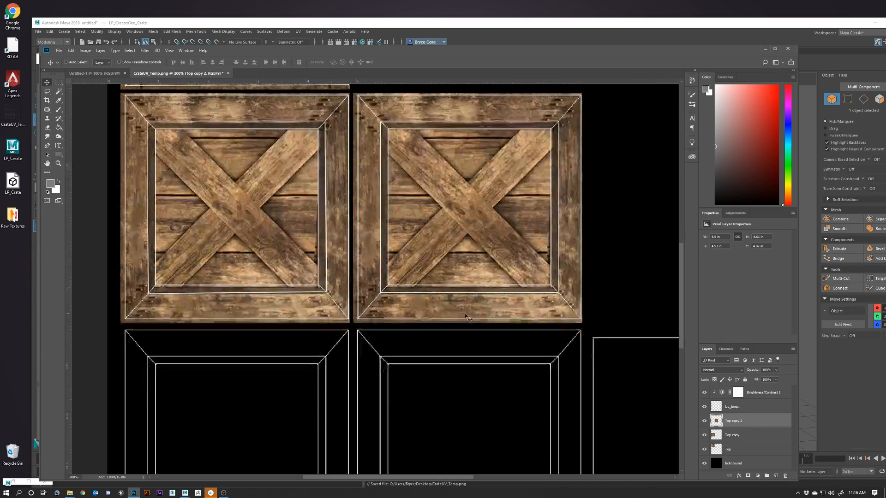
{"action": "scroll", "coordinate": [468, 322], "scroll_direction": "down", "scroll_amount": 1}
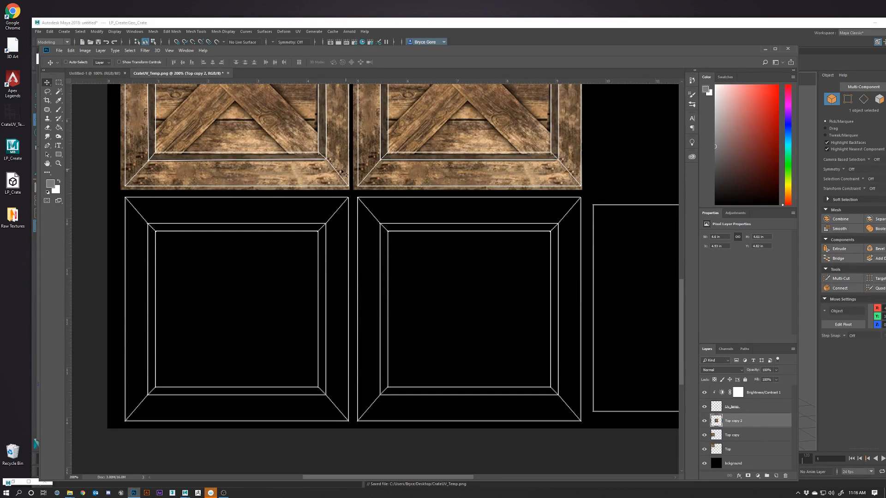
{"action": "left_click", "coordinate": [738, 439], "text": "shift"}
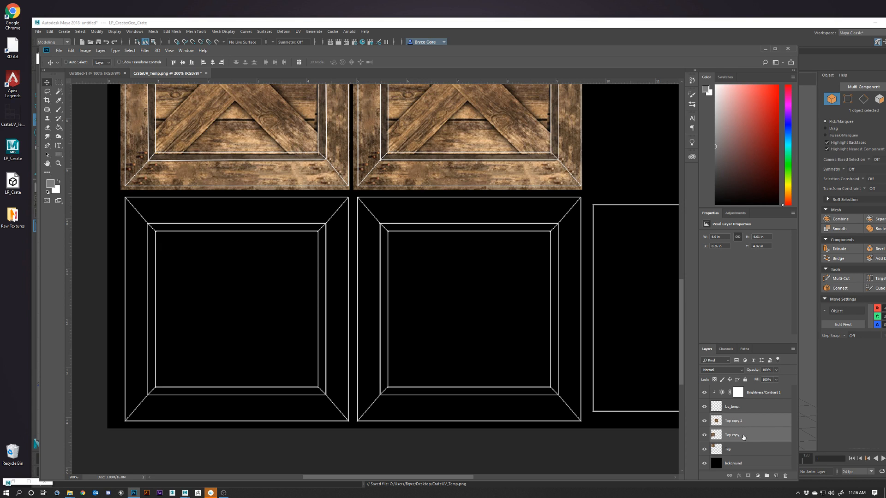
{"action": "left_click_drag", "start_coordinate": [743, 437], "coordinate": [778, 476]}
{"action": "left_click_drag", "start_coordinate": [393, 139], "coordinate": [405, 370], "text": "shift"}
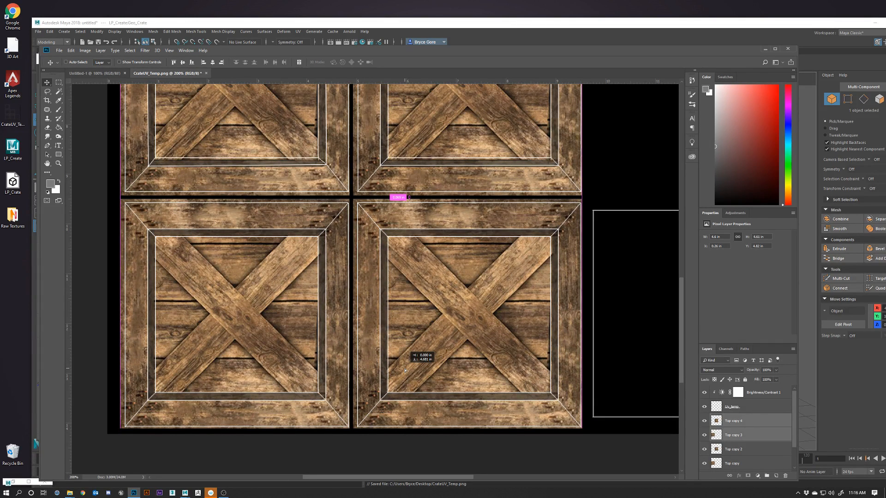
{"action": "left_click_drag", "start_coordinate": [405, 370], "coordinate": [405, 370], "text": "shift"}
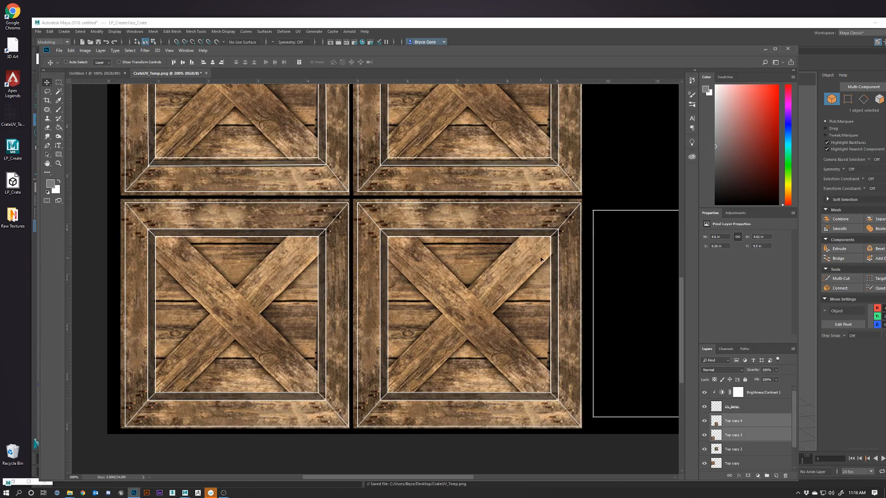
Step: Duplicate the Top copy 4 layer and move the copy over the plain square UV shell at the end of the bottom row
{"action": "key", "text": "ctrl+minus"}
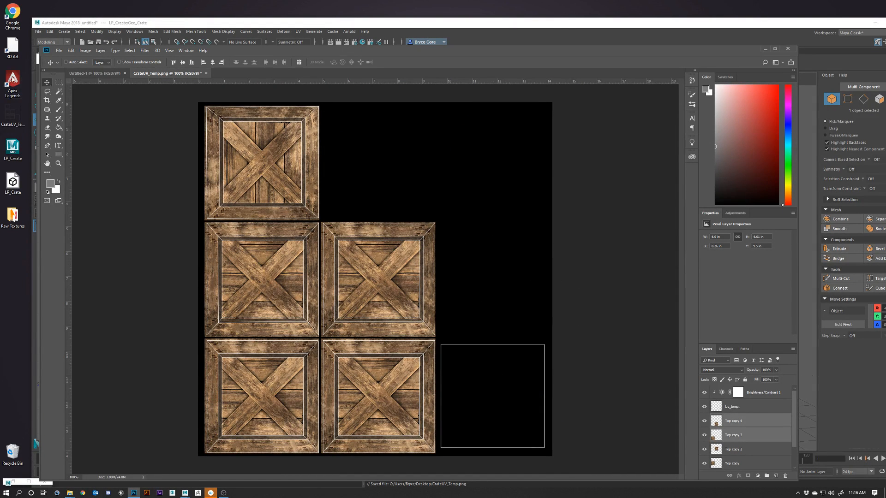
{"action": "left_click", "coordinate": [746, 425]}
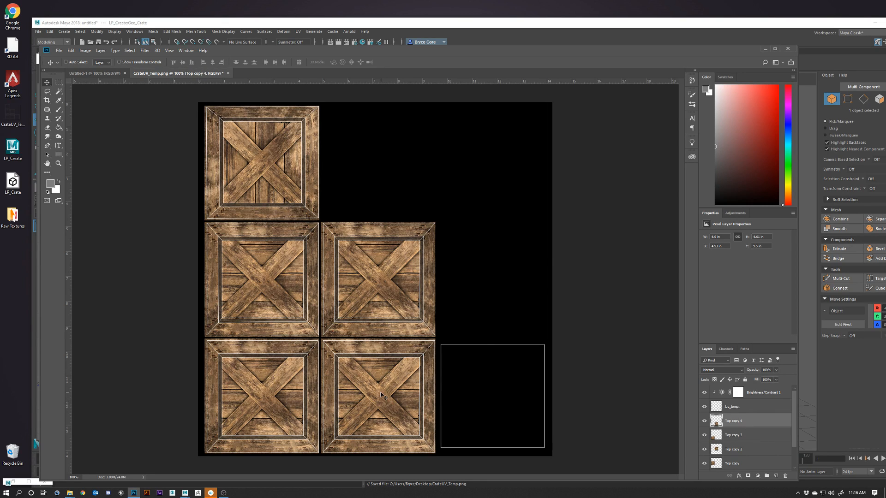
{"action": "mouse_move", "coordinate": [380, 395]}
{"action": "left_mouse_down"}
{"action": "mouse_move", "coordinate": [443, 395]}
{"action": "mouse_move", "coordinate": [381, 395]}
{"action": "left_mouse_up"}
{"action": "left_click_drag", "start_coordinate": [729, 418], "coordinate": [775, 476]}
{"action": "left_click_drag", "start_coordinate": [383, 405], "coordinate": [483, 405]}
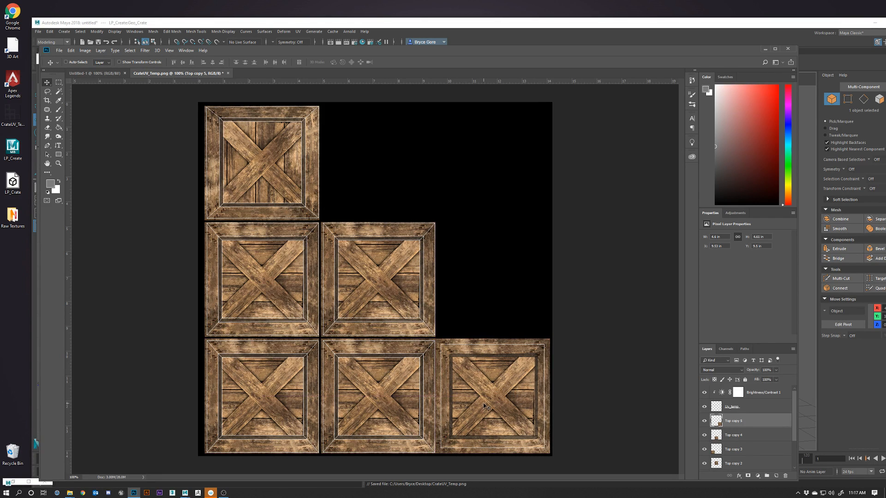
Step: Scale the newest crate copy down to about 94% so it fits the plain square UV shell, and apply the transform
{"action": "key", "text": "ctrl+t"}
{"action": "left_click_drag", "start_coordinate": [551, 455], "coordinate": [546, 450]}
{"action": "left_click_drag", "start_coordinate": [435, 339], "coordinate": [438, 342]}
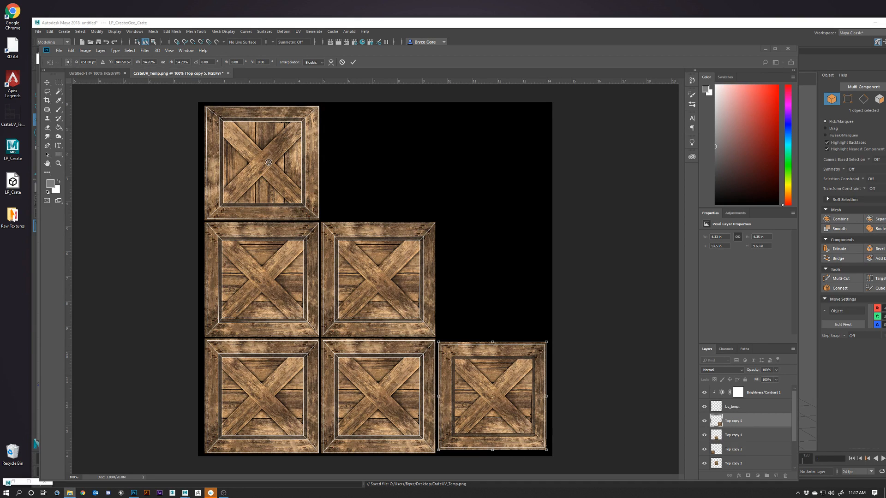
{"action": "left_click", "coordinate": [353, 64]}
{"action": "scroll", "coordinate": [390, 259], "scroll_direction": "up", "scroll_amount": 3, "text": "alt"}
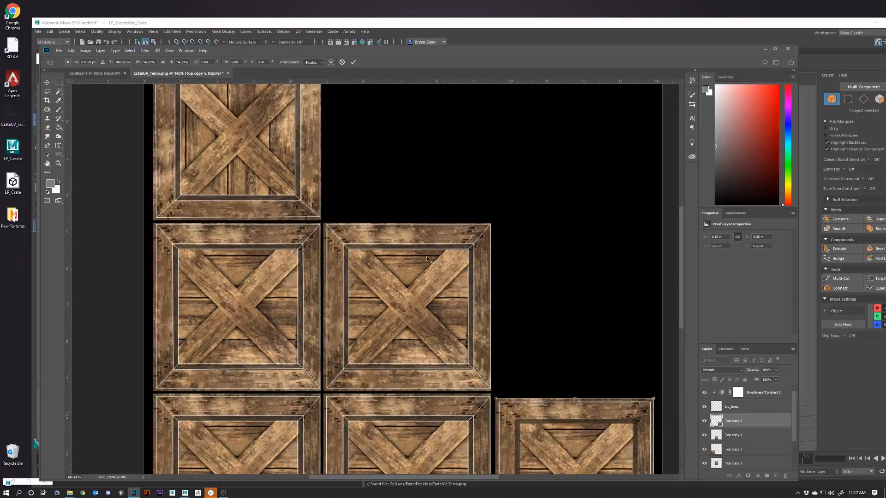
{"action": "scroll", "coordinate": [413, 213], "scroll_direction": "up", "scroll_amount": 2}
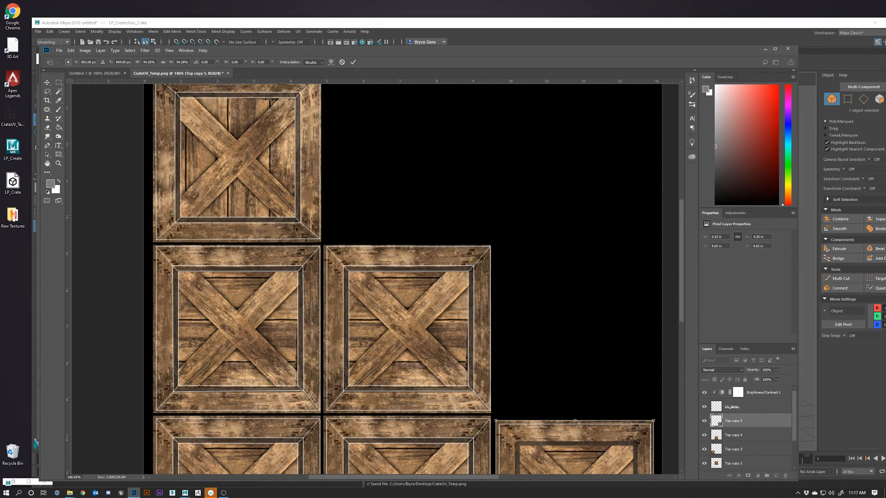
{"action": "left_click", "coordinate": [353, 62]}
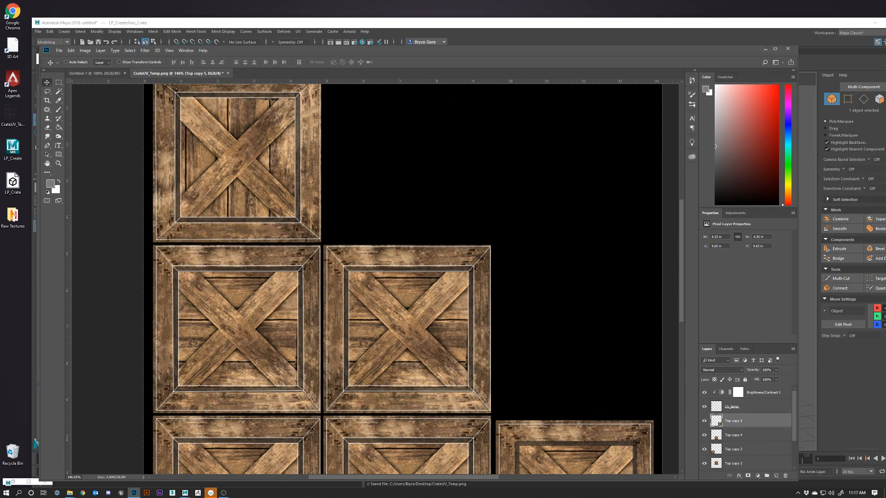
Step: Place the NOT SAFE sticker image into the document, scale it to about 36% over the uppermost crate, and apply the placement
{"action": "left_click_drag", "start_coordinate": [885, 259], "coordinate": [242, 167]}
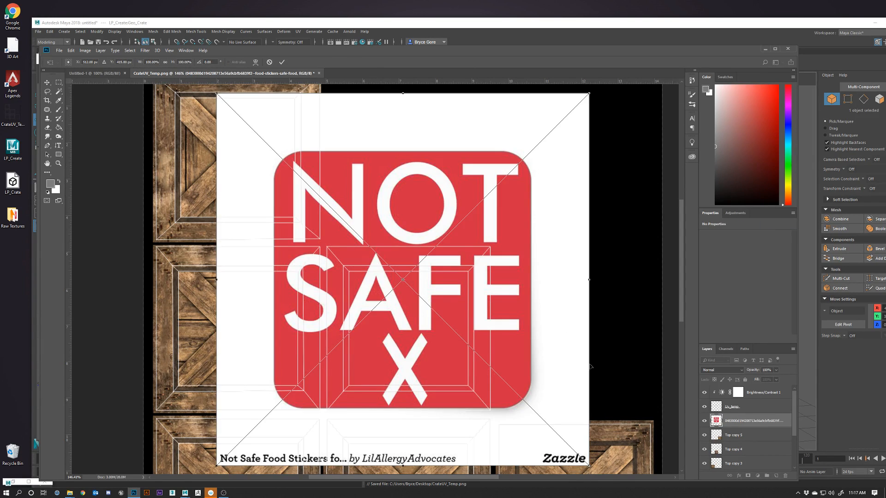
{"action": "left_click_drag", "start_coordinate": [589, 466], "coordinate": [358, 236]}
{"action": "left_click_drag", "start_coordinate": [334, 175], "coordinate": [287, 170]}
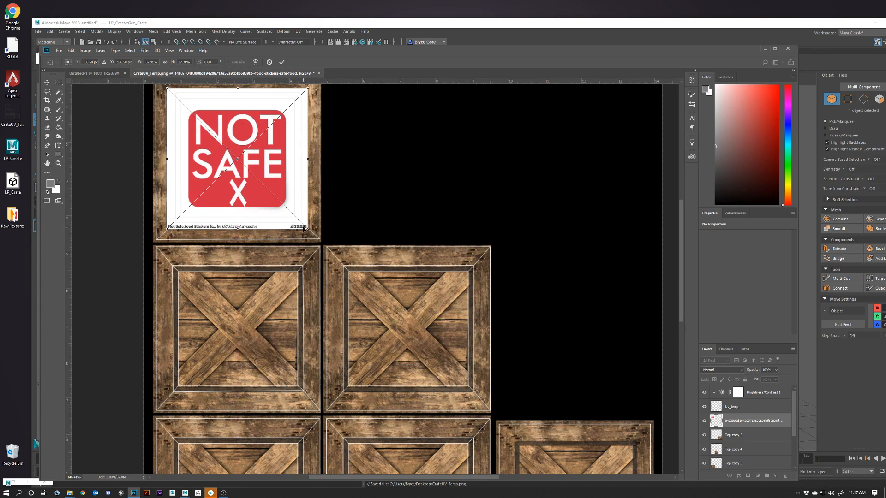
{"action": "left_click_drag", "start_coordinate": [312, 228], "coordinate": [302, 224]}
{"action": "left_click_drag", "start_coordinate": [268, 182], "coordinate": [271, 182]}
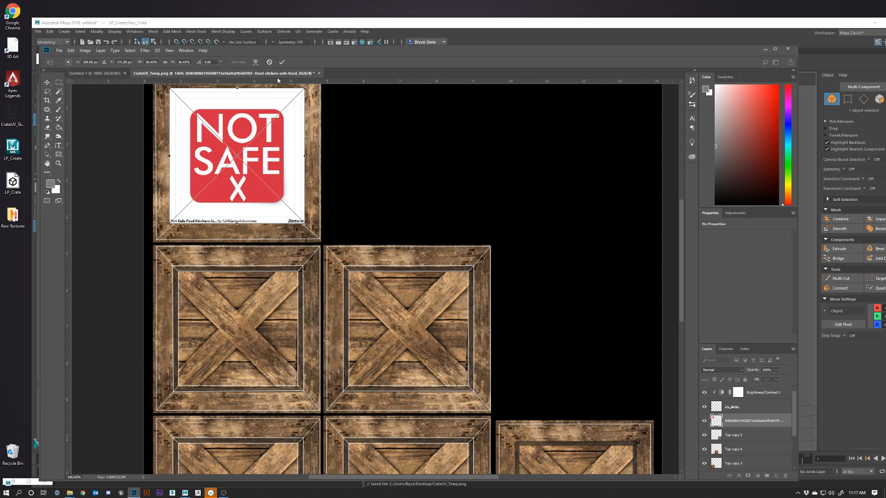
{"action": "left_click", "coordinate": [281, 62]}
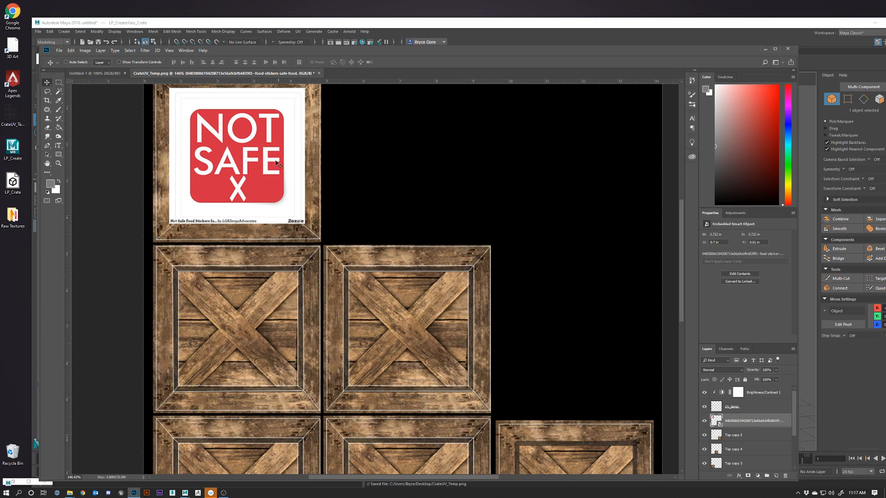
Step: Add a layer mask to the sticker layer and erase the caption and the outer white border around the red sign
{"action": "left_click", "coordinate": [48, 128]}
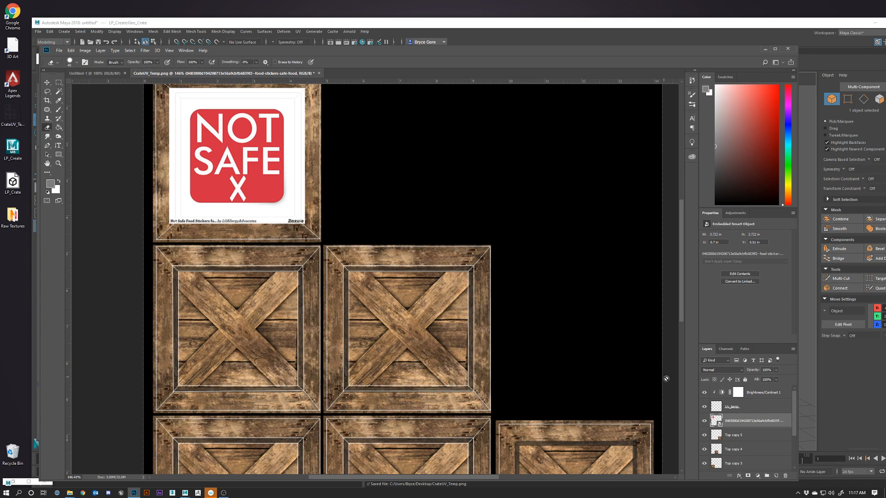
{"action": "right_click", "coordinate": [757, 426]}
{"action": "left_click", "coordinate": [742, 424]}
{"action": "left_click", "coordinate": [747, 476]}
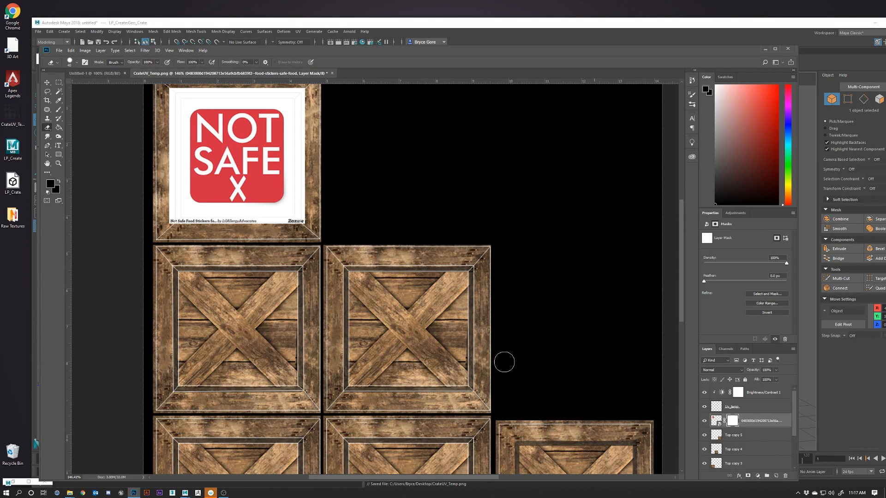
{"action": "left_click_drag", "start_coordinate": [174, 215], "coordinate": [323, 223]}
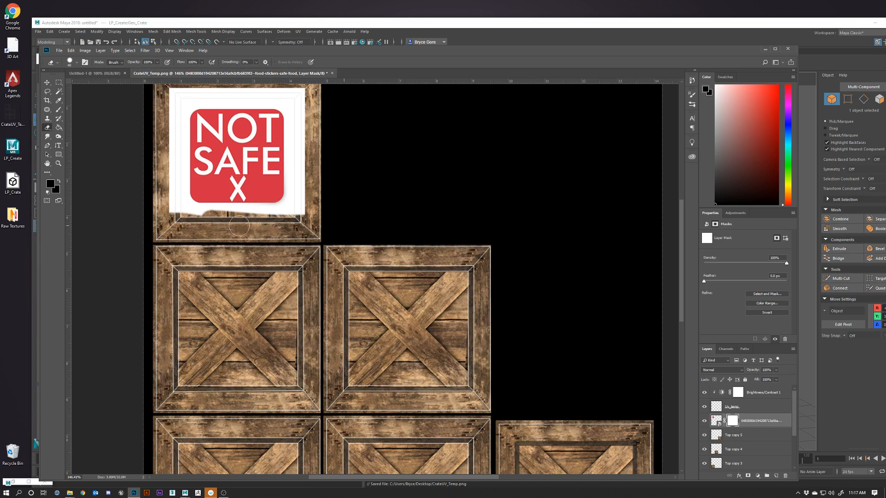
{"action": "mouse_move", "coordinate": [167, 221]}
{"action": "left_mouse_down"}
{"action": "mouse_move", "coordinate": [161, 162]}
{"action": "mouse_move", "coordinate": [164, 98]}
{"action": "mouse_move", "coordinate": [170, 213]}
{"action": "mouse_move", "coordinate": [172, 90]}
{"action": "mouse_move", "coordinate": [296, 90]}
{"action": "mouse_move", "coordinate": [305, 215]}
{"action": "mouse_move", "coordinate": [302, 112]}
{"action": "left_mouse_up"}
{"action": "left_click_drag", "start_coordinate": [172, 222], "coordinate": [174, 103]}
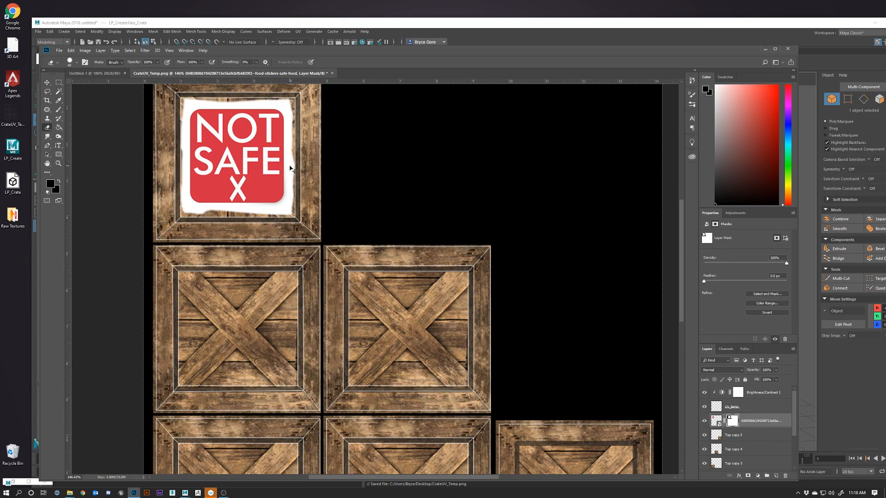
Step: Scale the masked sticker down to about 68%, centre it on the crate's crossed planks, and apply the transform
{"action": "key", "text": "ctrl+t"}
{"action": "left_click_drag", "start_coordinate": [305, 223], "coordinate": [261, 180]}
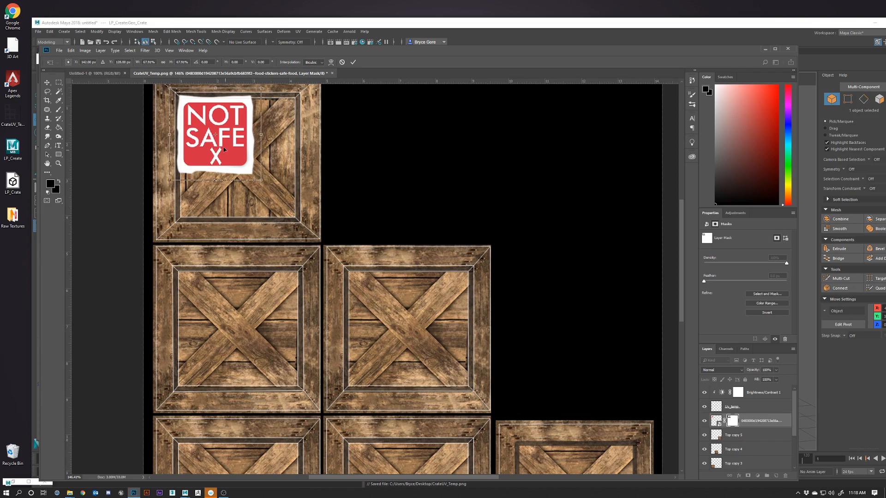
{"action": "left_click_drag", "start_coordinate": [223, 134], "coordinate": [244, 153]}
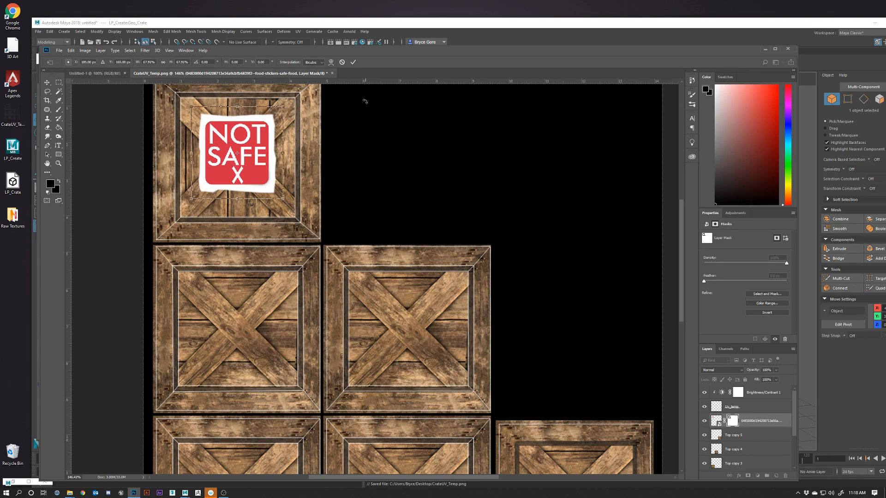
{"action": "left_click", "coordinate": [353, 62]}
Step: Try the Overlay blend mode on the sticker layer, then set it to Multiply
{"action": "key", "text": "e"}
{"action": "left_click", "coordinate": [726, 370]}
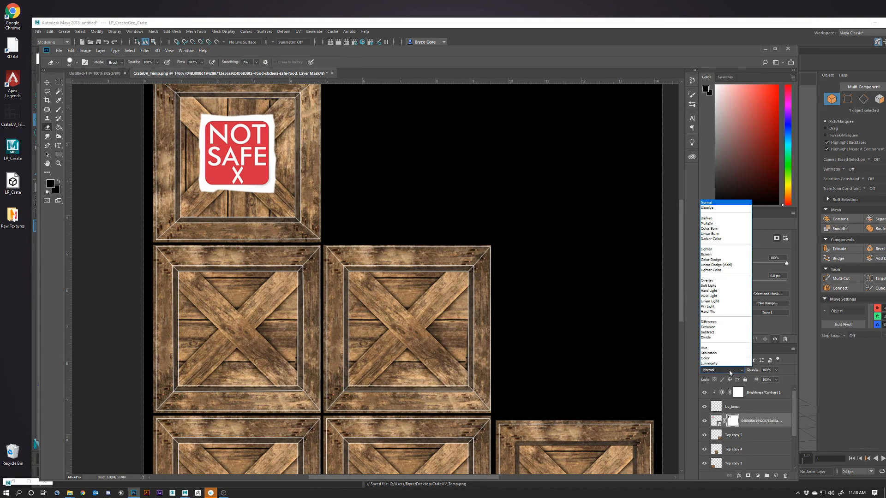
{"action": "left_click", "coordinate": [710, 281]}
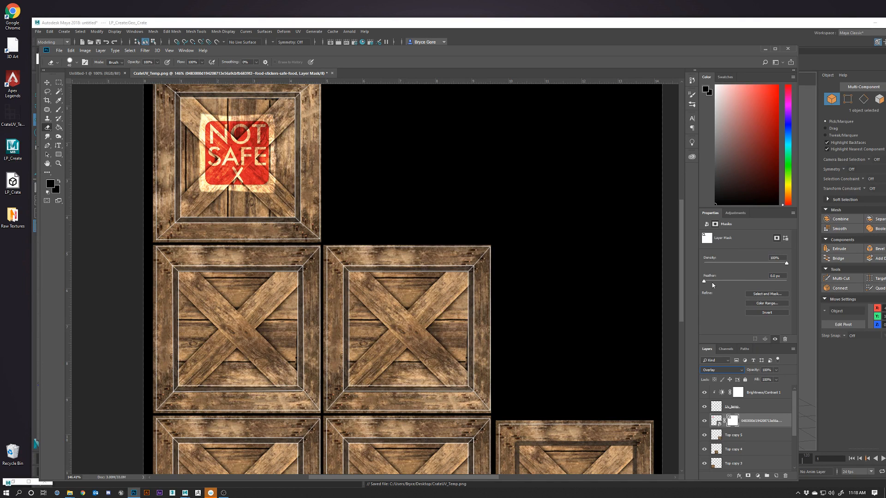
{"action": "left_click", "coordinate": [723, 373]}
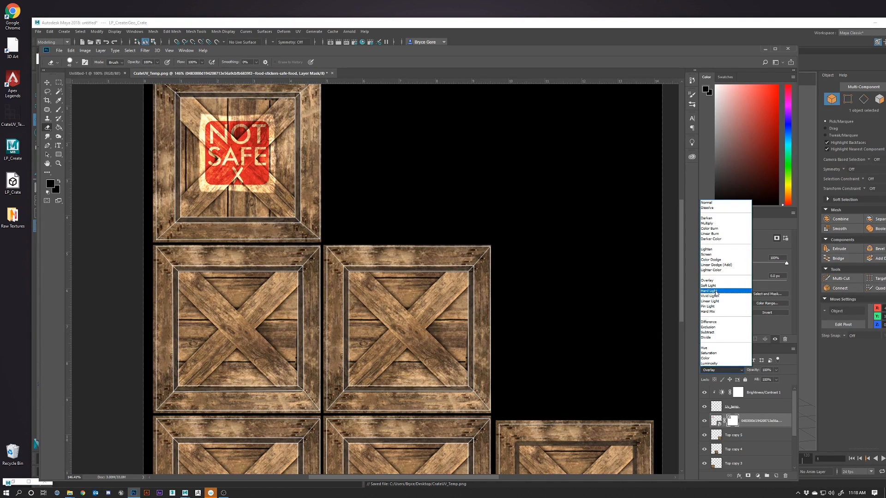
{"action": "left_click", "coordinate": [721, 224]}
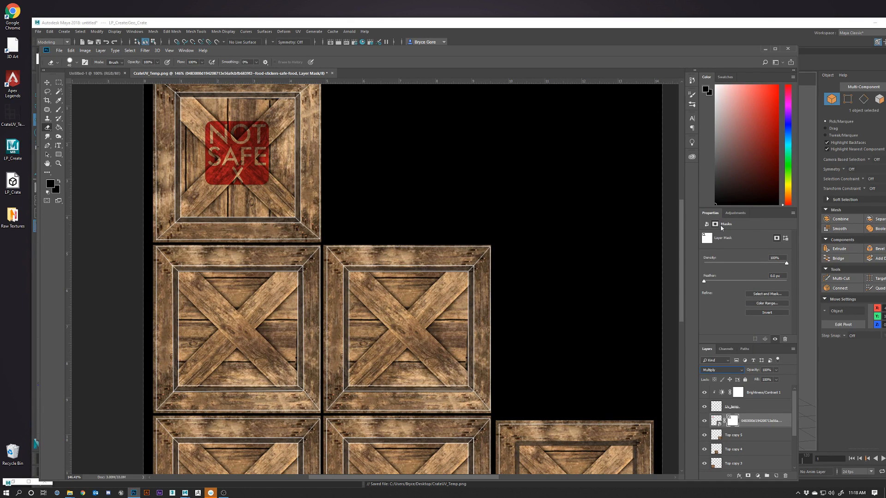
Step: Rotate the sticker about 19 degrees counterclockwise, nudge it back over the crate's centre, and apply the transform
{"action": "left_click", "coordinate": [46, 82]}
{"action": "key", "text": "ctrl+t"}
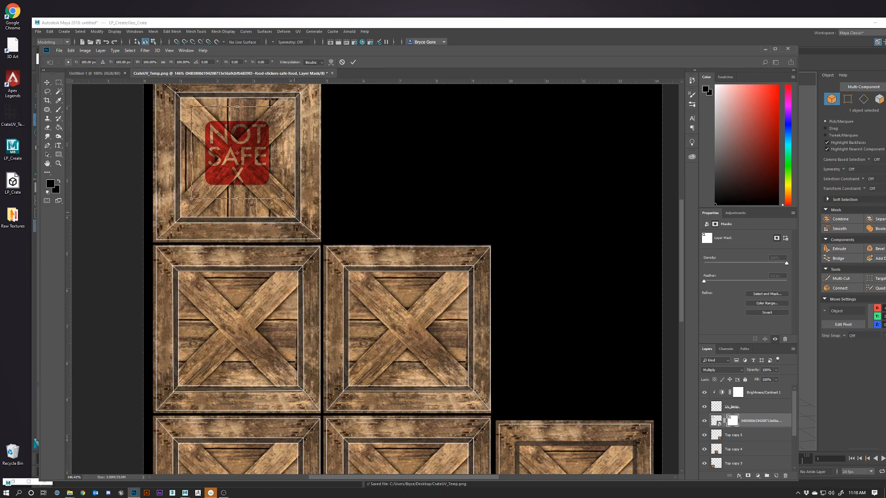
{"action": "left_click_drag", "start_coordinate": [286, 205], "coordinate": [305, 192]}
{"action": "left_click_drag", "start_coordinate": [246, 159], "coordinate": [243, 161]}
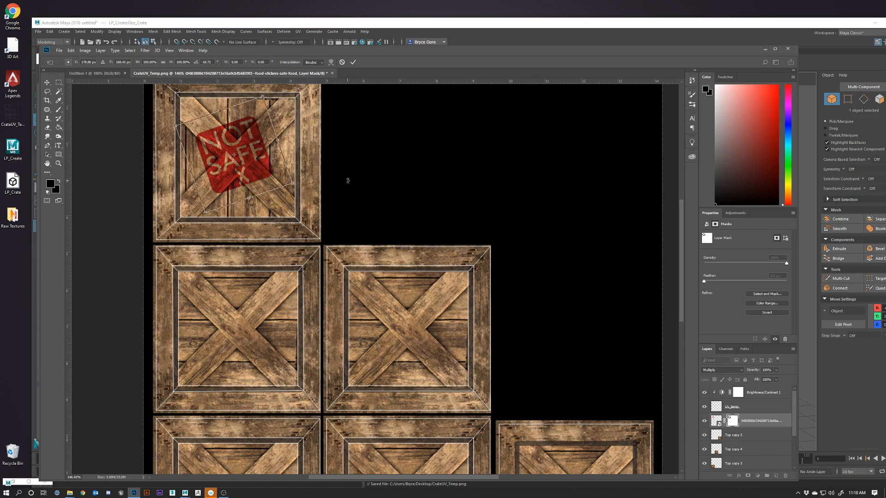
{"action": "left_click", "coordinate": [353, 62]}
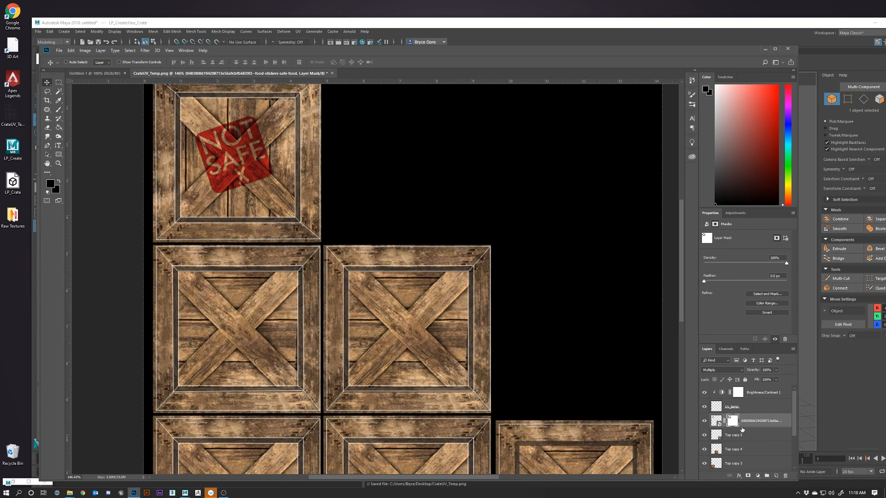
Step: Toggle the sticker layer's visibility off and on to identify it, and rename the layer NOT SAFE
{"action": "scroll", "coordinate": [742, 430], "scroll_direction": "down", "scroll_amount": 2}
{"action": "scroll", "coordinate": [741, 429], "scroll_direction": "up", "scroll_amount": 2}
{"action": "left_click", "coordinate": [705, 421]}
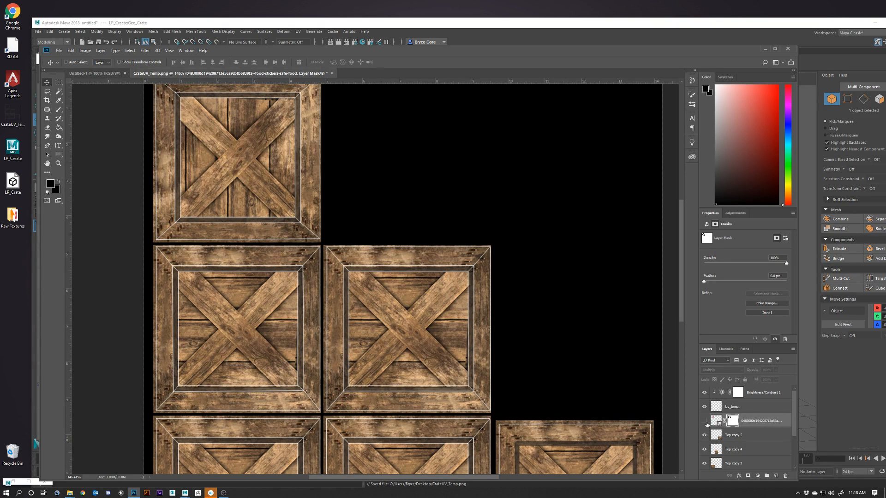
{"action": "left_click", "coordinate": [705, 421]}
{"action": "left_click", "coordinate": [755, 423]}
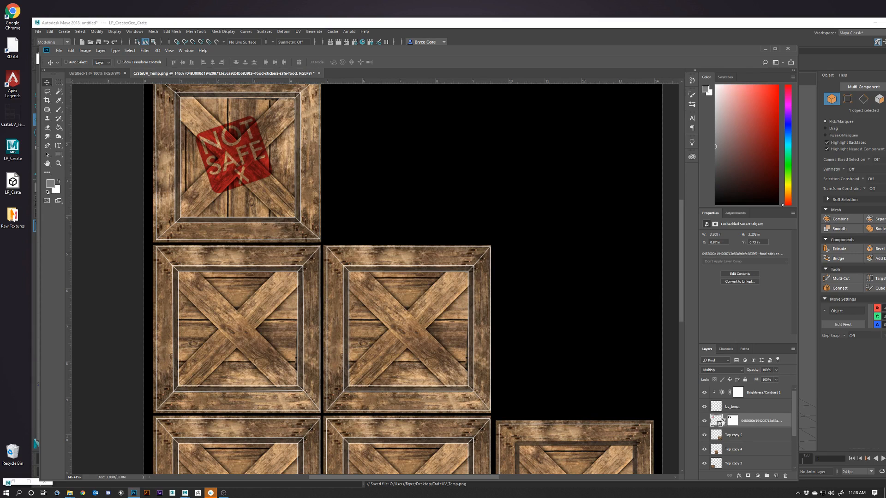
{"action": "double_click", "coordinate": [743, 423]}
{"action": "type", "text": "NOT SAFE"}
{"action": "key", "text": "Return"}
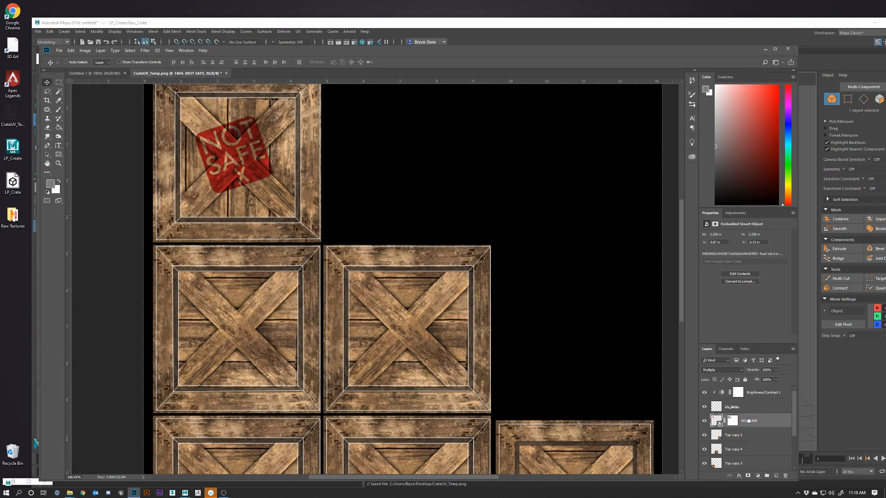
Step: Add a Hue/Saturation adjustment layer above the NOT SAFE layer and clip it to that layer
{"action": "left_click", "coordinate": [735, 213]}
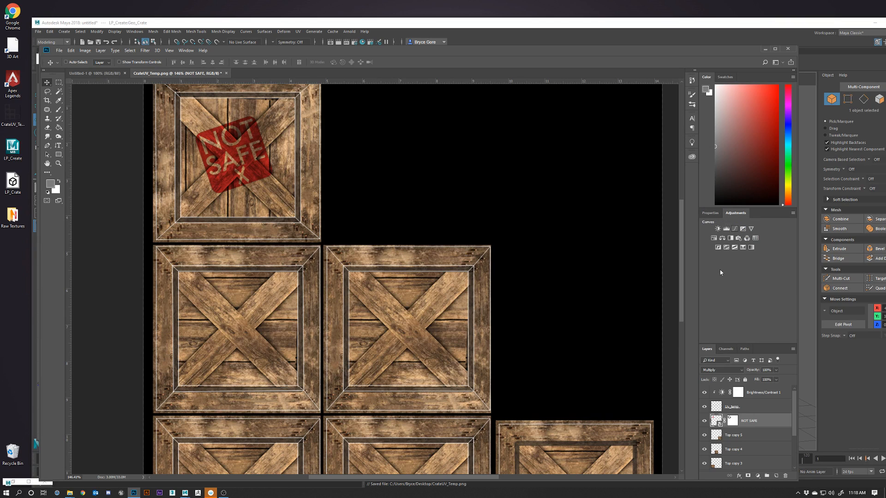
{"action": "left_click", "coordinate": [714, 239]}
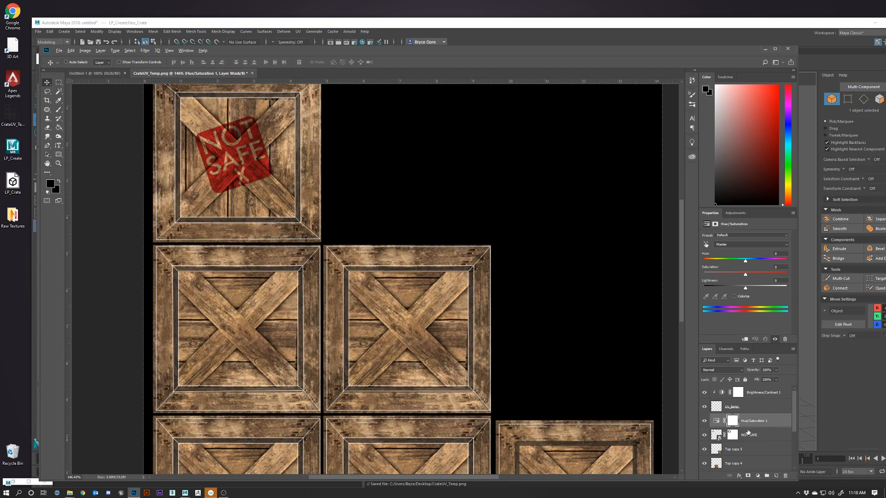
{"action": "left_click", "coordinate": [747, 431], "text": "alt"}
{"action": "mouse_move", "coordinate": [746, 289]}
{"action": "left_mouse_down"}
{"action": "mouse_move", "coordinate": [777, 298]}
{"action": "mouse_move", "coordinate": [733, 291]}
{"action": "left_mouse_up"}
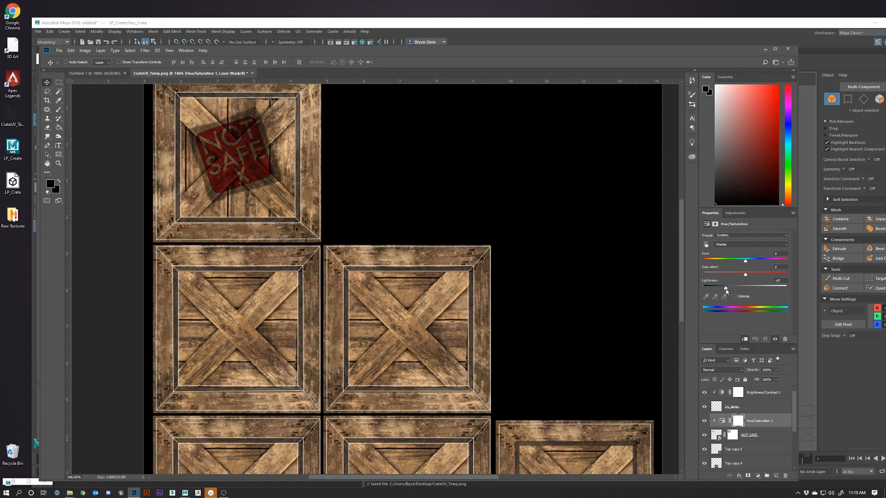
{"action": "left_click_drag", "start_coordinate": [726, 289], "coordinate": [727, 289]}
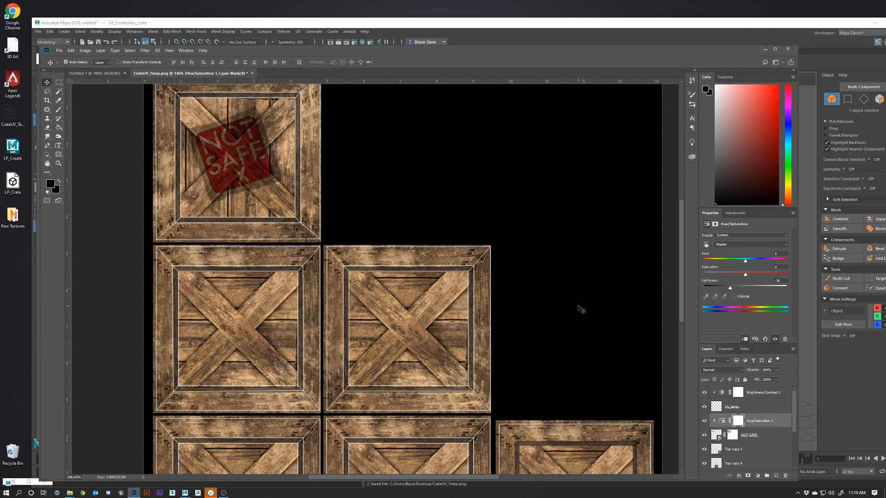
{"action": "key", "text": "ctrl+z"}
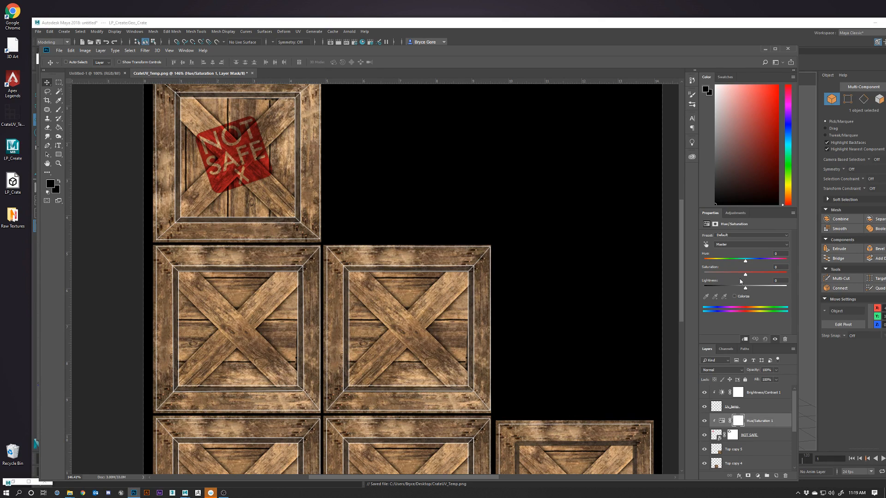
Step: Set the clipped Hue/Saturation adjustment's saturation to about -60 and its lightness to about +18
{"action": "left_click_drag", "start_coordinate": [745, 262], "coordinate": [718, 277]}
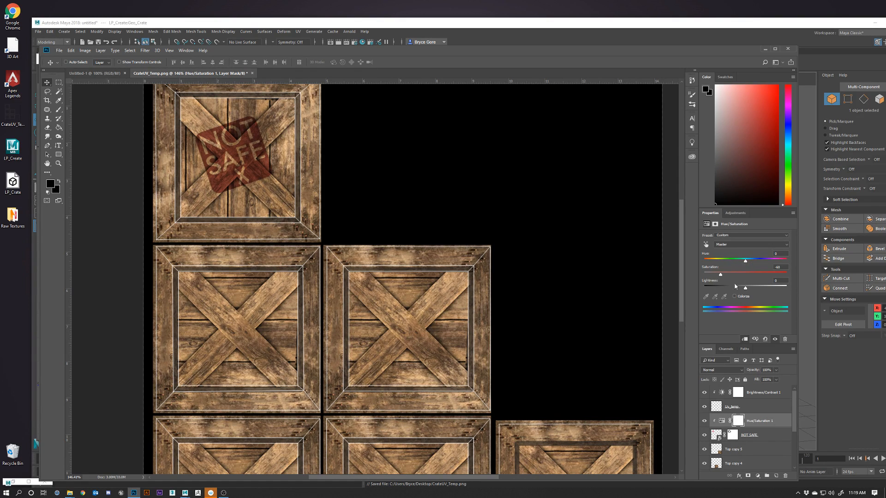
{"action": "left_click_drag", "start_coordinate": [746, 288], "coordinate": [753, 288]}
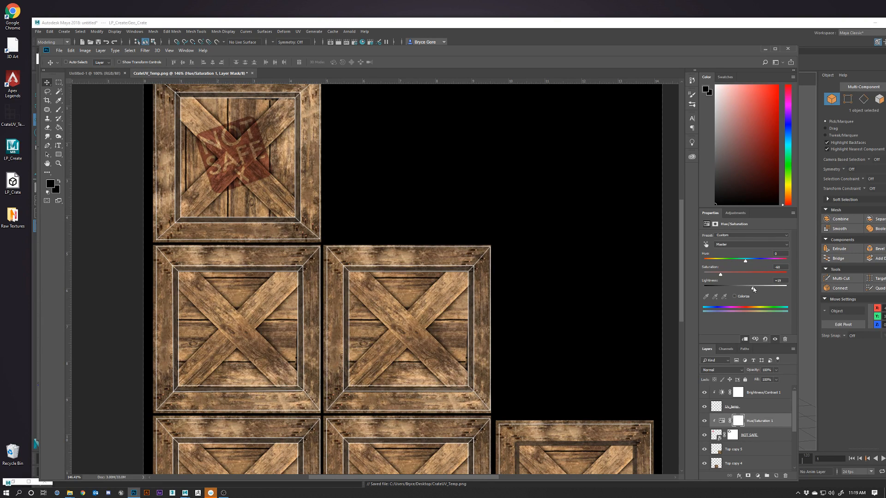
Step: Target the NOT SAFE layer's mask with the Brush tool and open the brush presets
{"action": "left_click", "coordinate": [731, 436]}
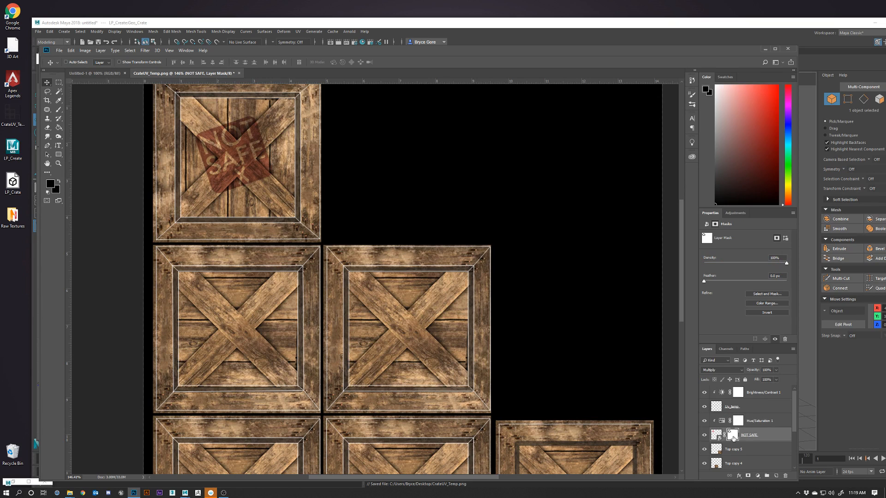
{"action": "left_click", "coordinate": [59, 110]}
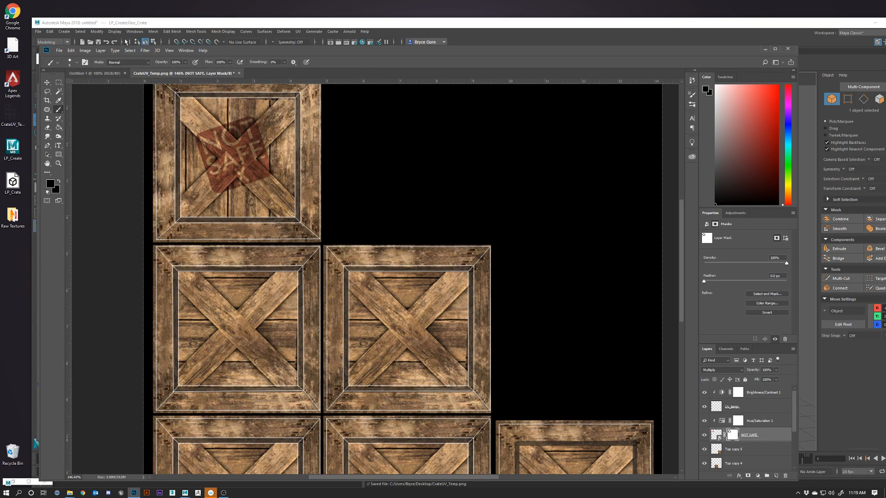
{"action": "left_click", "coordinate": [75, 64]}
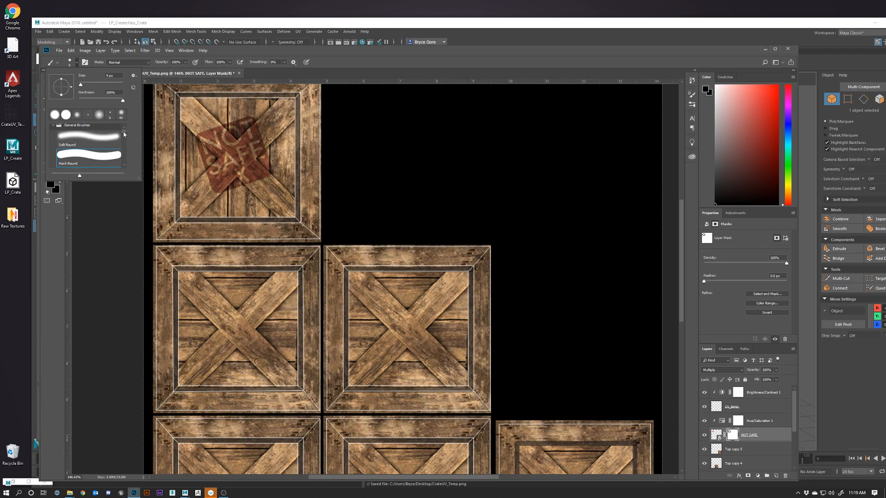
Step: Browse the Wet Media and Special Effects Brushes and choose the Kyle's Concept Brushes All Purpose Blend preset
{"action": "mouse_move", "coordinate": [123, 131]}
{"action": "left_mouse_down"}
{"action": "mouse_move", "coordinate": [124, 157]}
{"action": "mouse_move", "coordinate": [124, 137]}
{"action": "mouse_move", "coordinate": [124, 145]}
{"action": "left_mouse_up"}
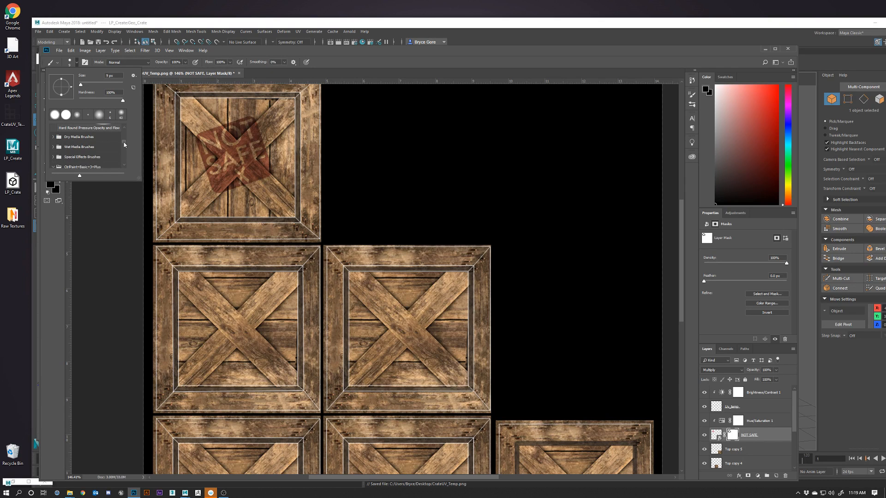
{"action": "left_click", "coordinate": [53, 157]}
{"action": "scroll", "coordinate": [108, 151], "scroll_direction": "down", "scroll_amount": 1}
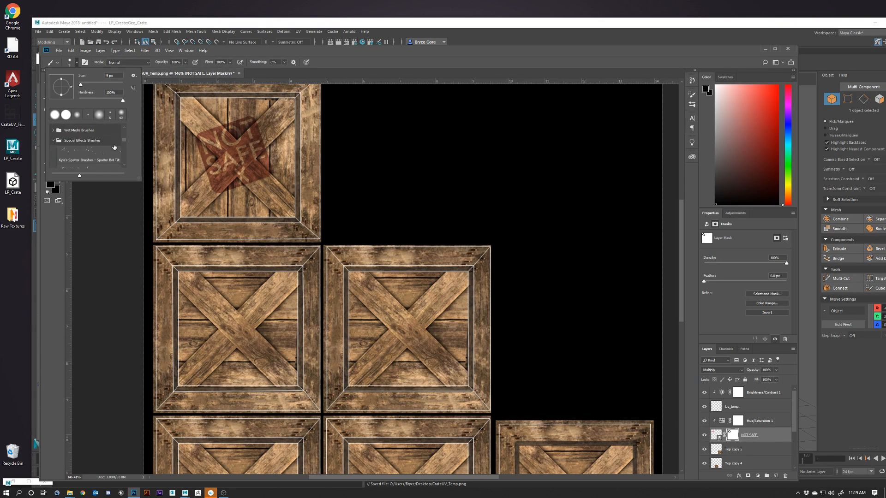
{"action": "scroll", "coordinate": [108, 151], "scroll_direction": "up", "scroll_amount": 1}
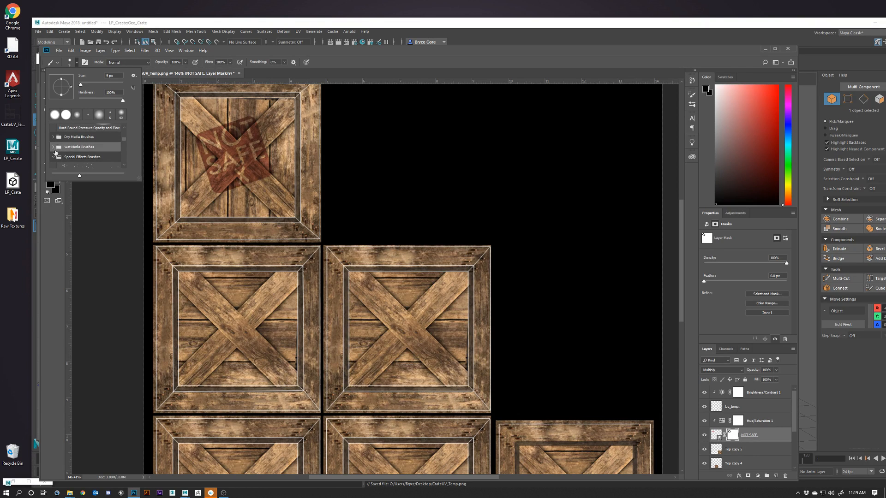
{"action": "left_click", "coordinate": [52, 148]}
{"action": "scroll", "coordinate": [79, 152], "scroll_direction": "down", "scroll_amount": 3}
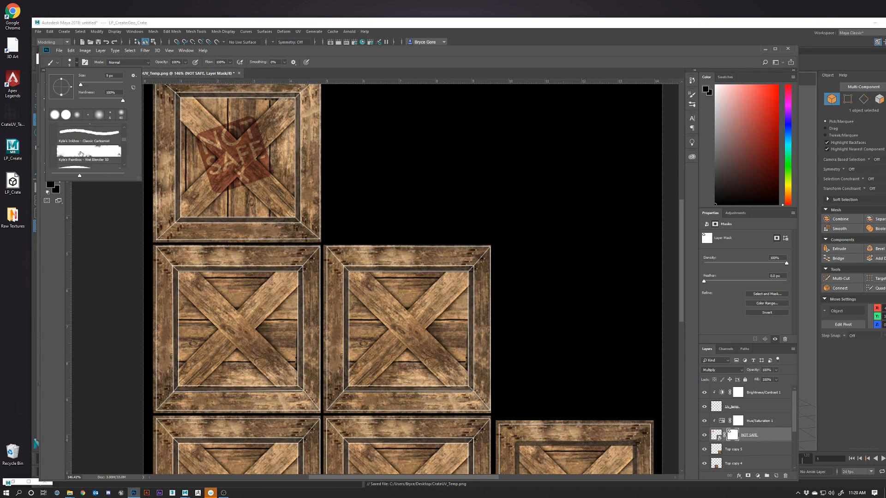
{"action": "scroll", "coordinate": [81, 154], "scroll_direction": "down", "scroll_amount": 6}
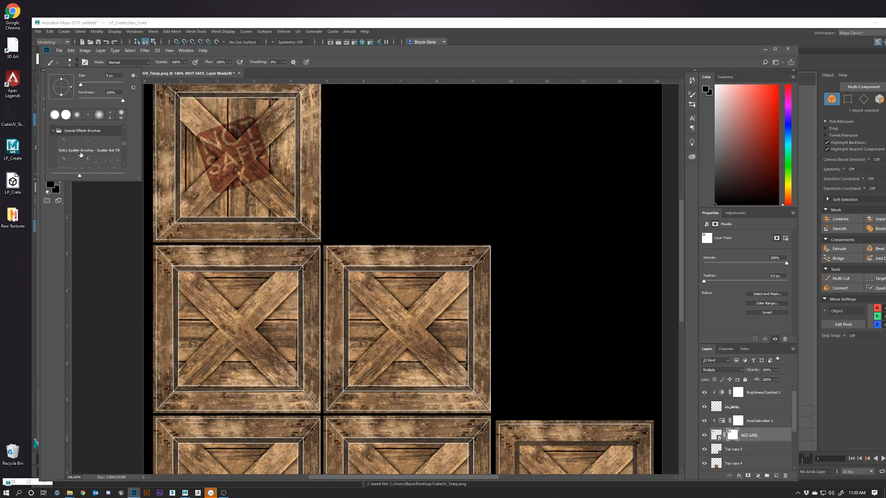
{"action": "scroll", "coordinate": [81, 154], "scroll_direction": "down", "scroll_amount": 2}
{"action": "left_click", "coordinate": [83, 138]}
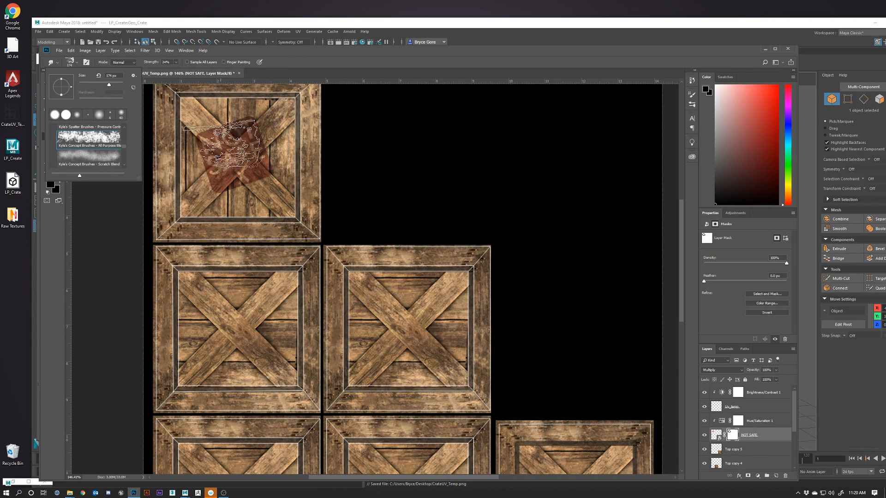
Step: Shrink the blending brush well below the sticker's size to try it on the NOT SAFE mask
{"action": "key", "text": "bracketleft"}
{"action": "key", "text": "bracketleft"}
{"action": "key", "text": "bracketleft"}
{"action": "key", "text": "bracketleft"}
{"action": "key", "text": "bracketleft"}
{"action": "key", "text": "bracketleft"}
{"action": "key", "text": "bracketleft"}
{"action": "key", "text": "bracketleft"}
{"action": "key", "text": "bracketleft"}
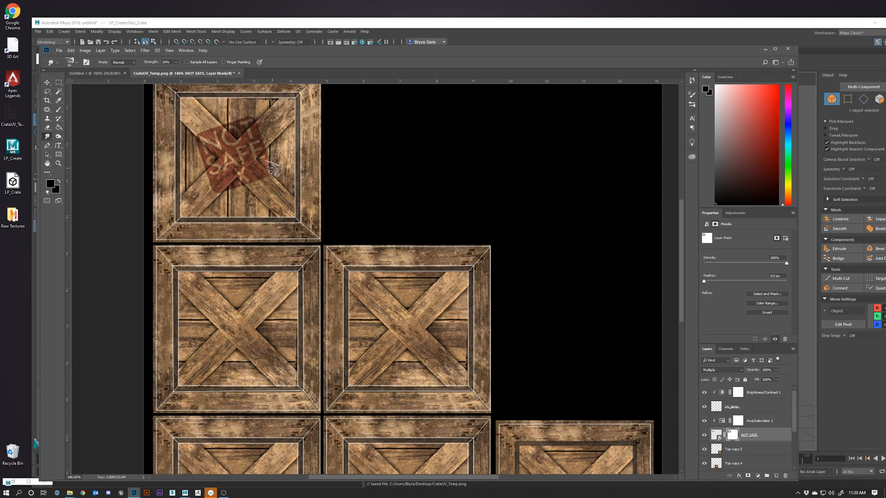
{"action": "key", "text": "bracketleft"}
{"action": "key", "text": "bracketright"}
{"action": "key", "text": "bracketright"}
{"action": "key", "text": "bracketright"}
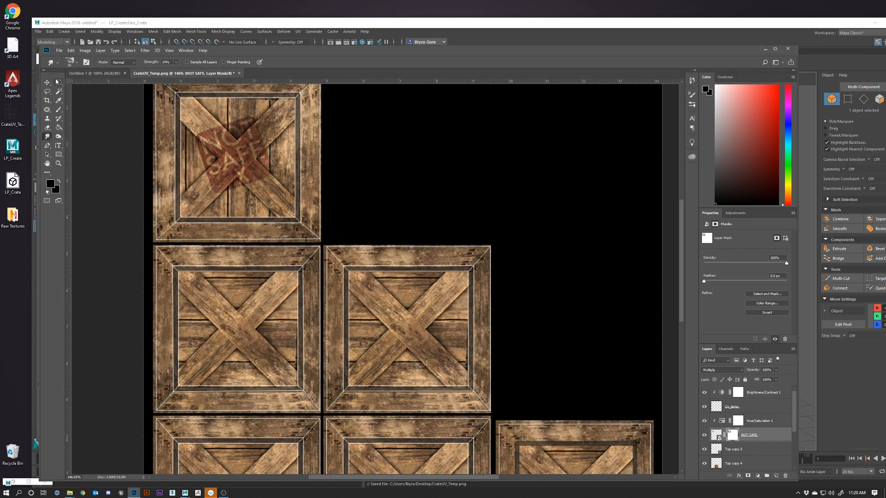
Step: Return to the Brush tool and try the recently used 45 px and 30 px blending brush presets
{"action": "left_click", "coordinate": [59, 109]}
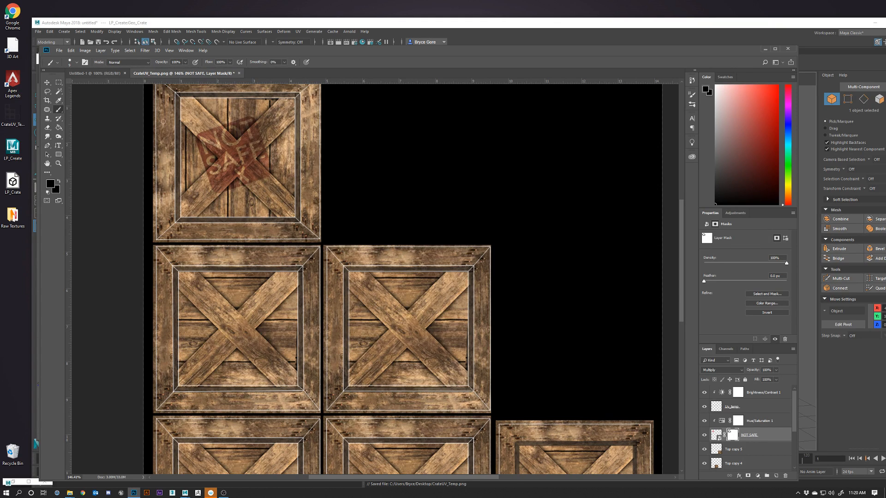
{"action": "left_click", "coordinate": [77, 64]}
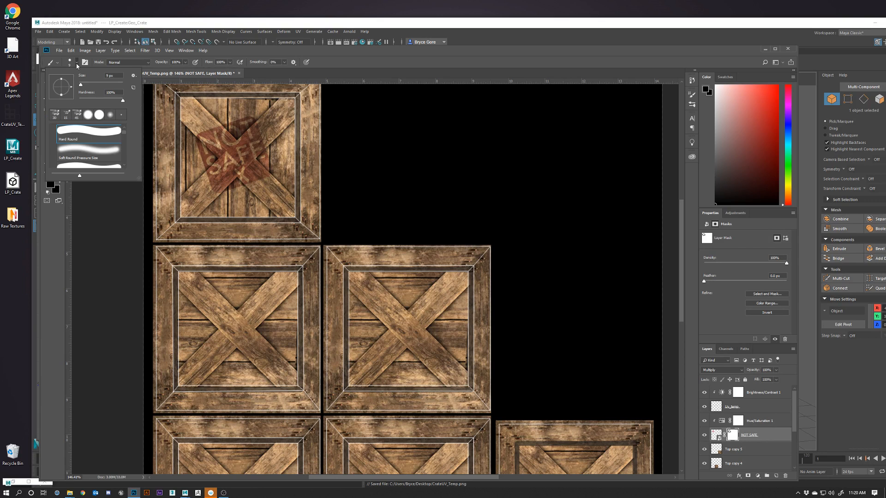
{"action": "left_click", "coordinate": [76, 115]}
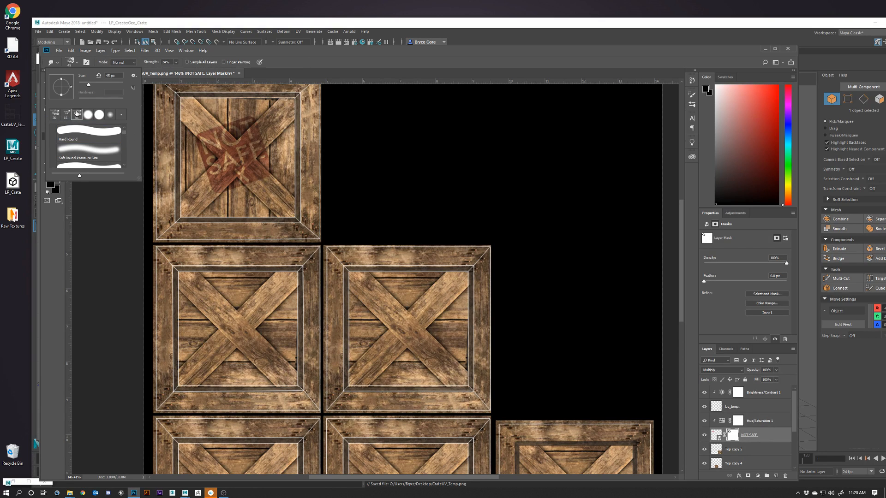
{"action": "left_click", "coordinate": [55, 64]}
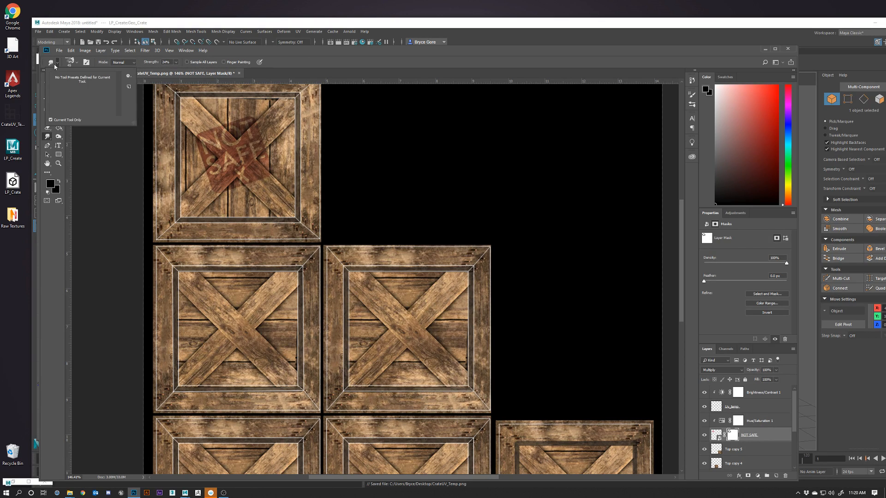
{"action": "left_click", "coordinate": [55, 64]}
{"action": "left_click", "coordinate": [76, 63]}
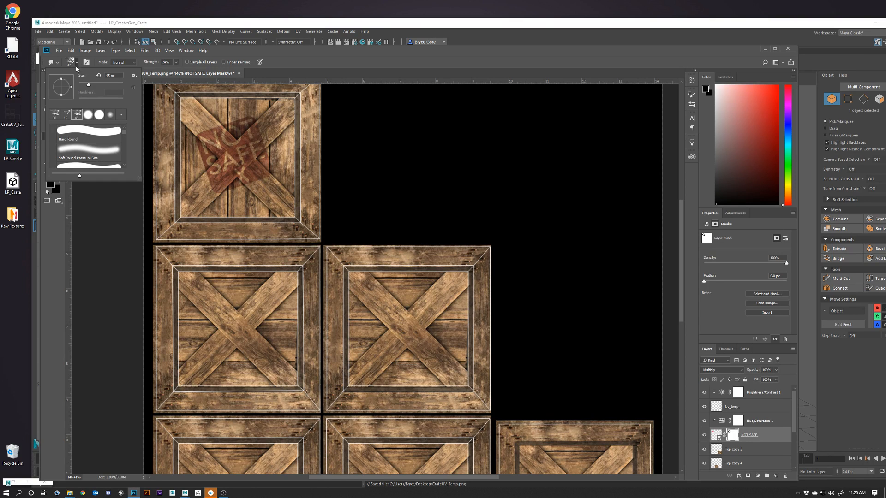
{"action": "left_click", "coordinate": [55, 114]}
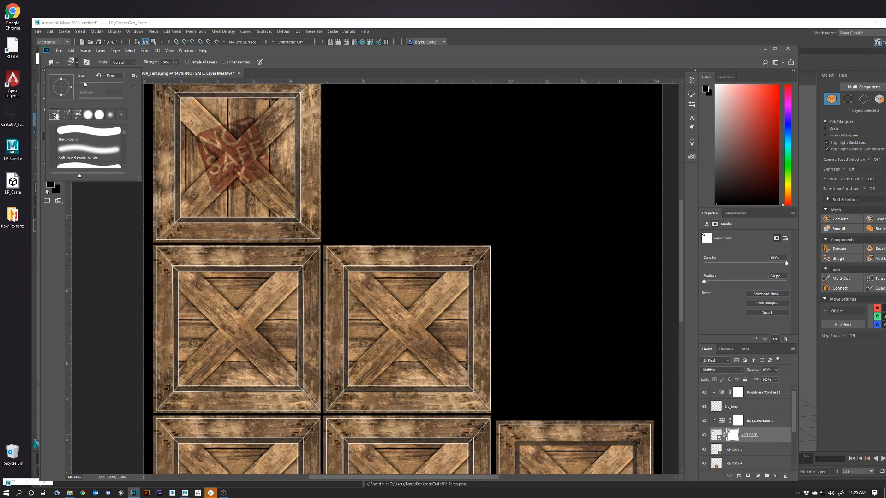
{"action": "left_click", "coordinate": [78, 64]}
Step: Try the Palette Mix and All Purpose Blend presets of Kyle's Concept Brushes, reducing the blending brush's size
{"action": "left_click", "coordinate": [58, 110]}
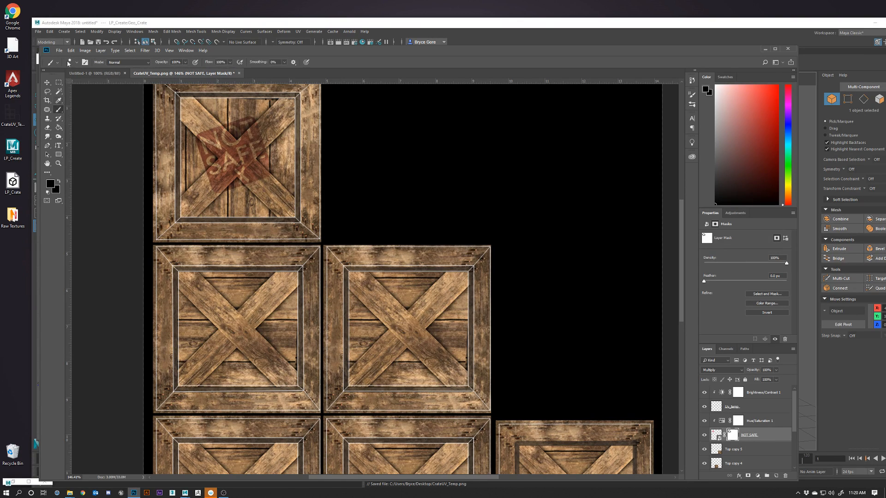
{"action": "left_click", "coordinate": [77, 63]}
{"action": "mouse_move", "coordinate": [125, 134]}
{"action": "left_mouse_down"}
{"action": "mouse_move", "coordinate": [123, 156]}
{"action": "mouse_move", "coordinate": [123, 149]}
{"action": "left_mouse_up"}
{"action": "left_click", "coordinate": [93, 156]}
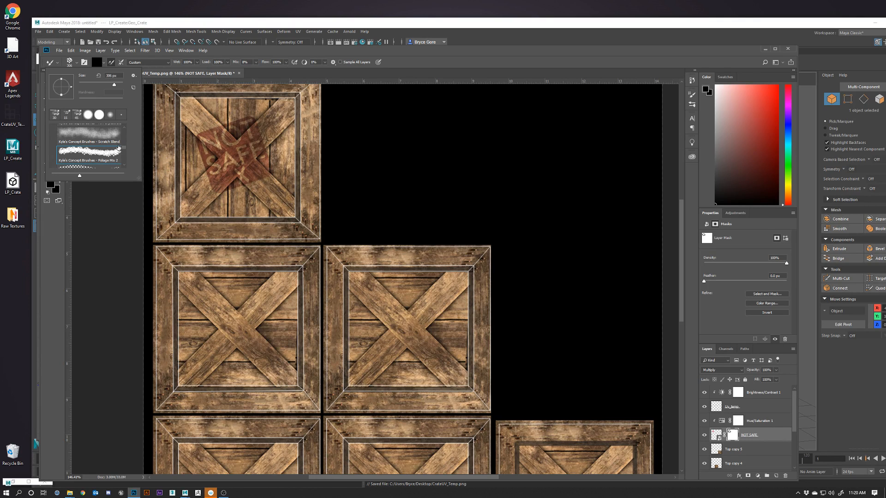
{"action": "scroll", "coordinate": [124, 150], "scroll_direction": "down", "scroll_amount": 5}
{"action": "left_click", "coordinate": [98, 159]}
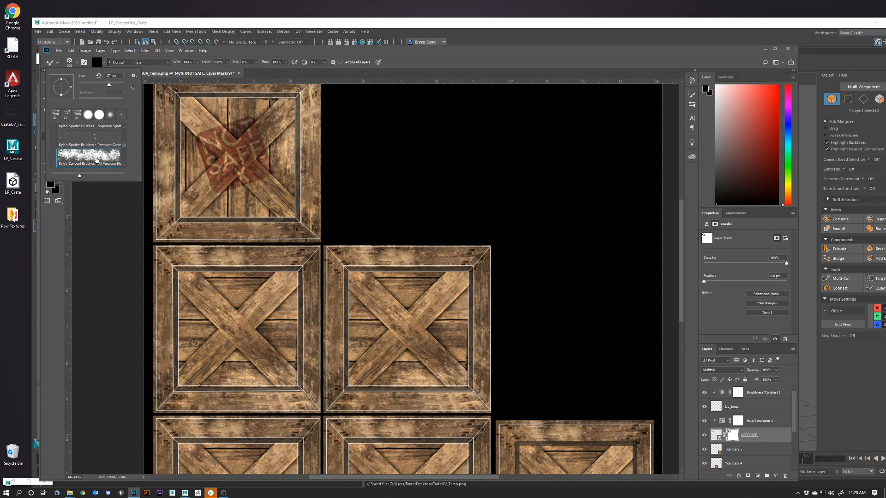
{"action": "key", "text": "bracketleft"}
{"action": "key", "text": "bracketleft"}
{"action": "key", "text": "bracketleft"}
{"action": "key", "text": "bracketleft"}
{"action": "key", "text": "bracketleft"}
{"action": "key", "text": "bracketleft"}
{"action": "key", "text": "bracketleft"}
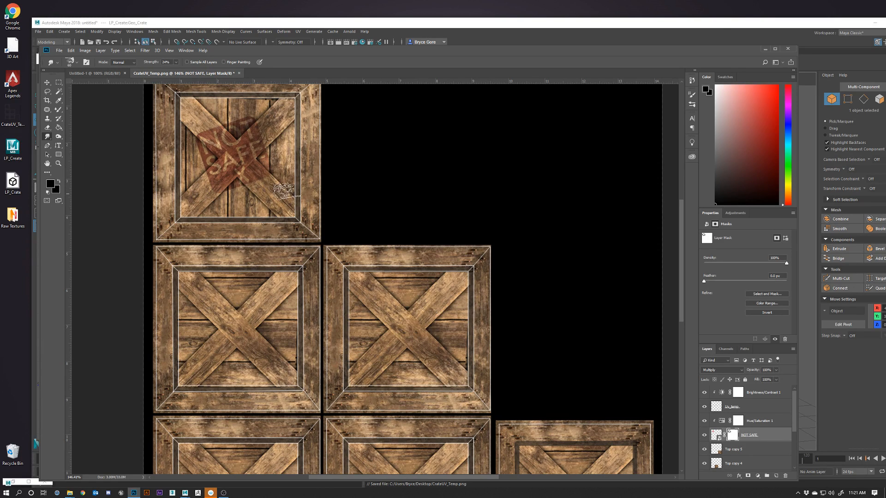
Step: Switch from the Mixer Brush back to the standard Brush tool and choose the Hard Round preset from General Brushes
{"action": "left_click", "coordinate": [61, 110]}
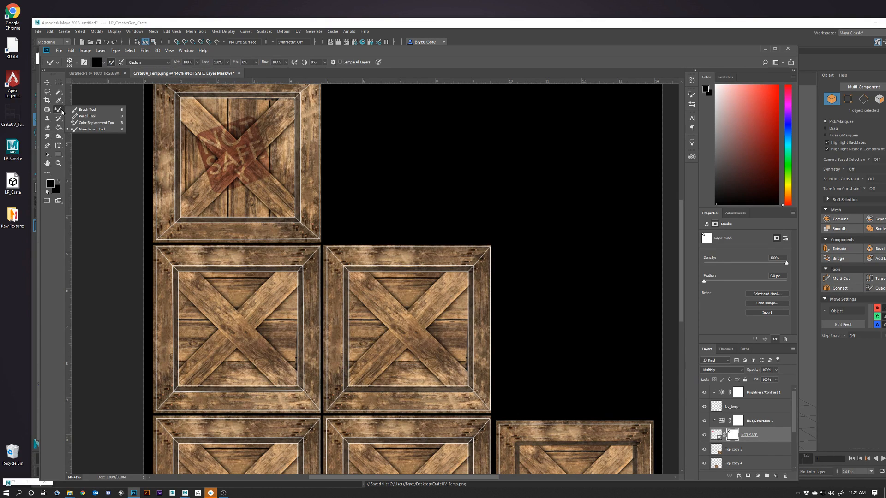
{"action": "left_click", "coordinate": [86, 110]}
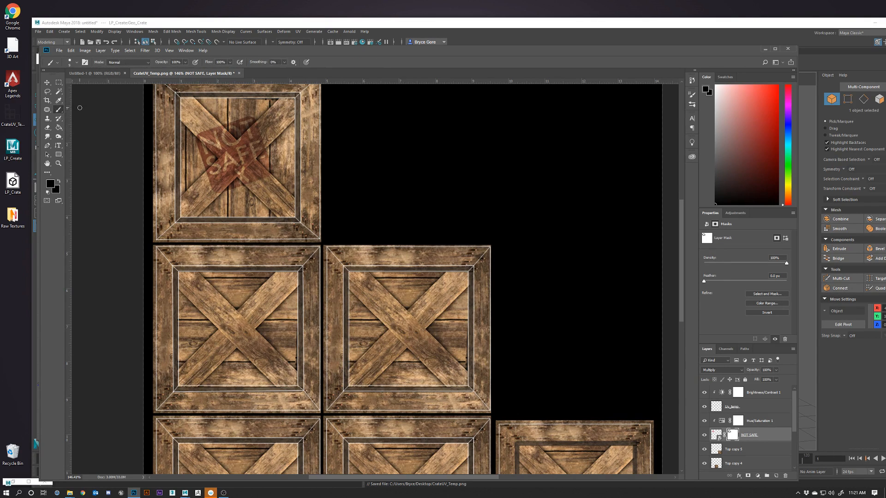
{"action": "left_click", "coordinate": [77, 62]}
{"action": "scroll", "coordinate": [107, 149], "scroll_direction": "up", "scroll_amount": 2}
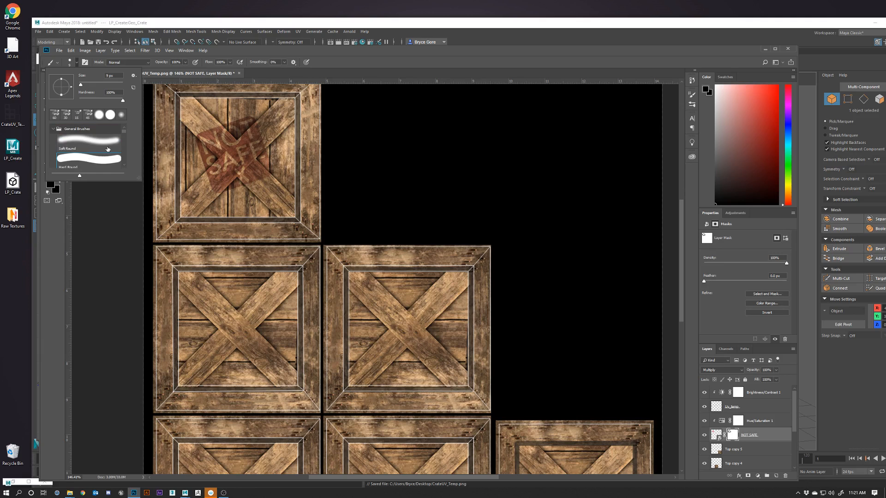
{"action": "left_click", "coordinate": [54, 128]}
{"action": "left_click", "coordinate": [54, 129]}
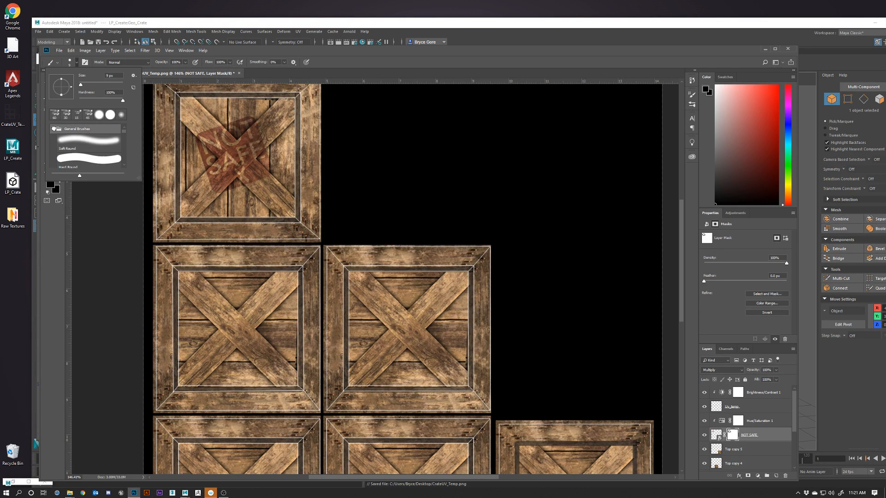
{"action": "double_click", "coordinate": [79, 159]}
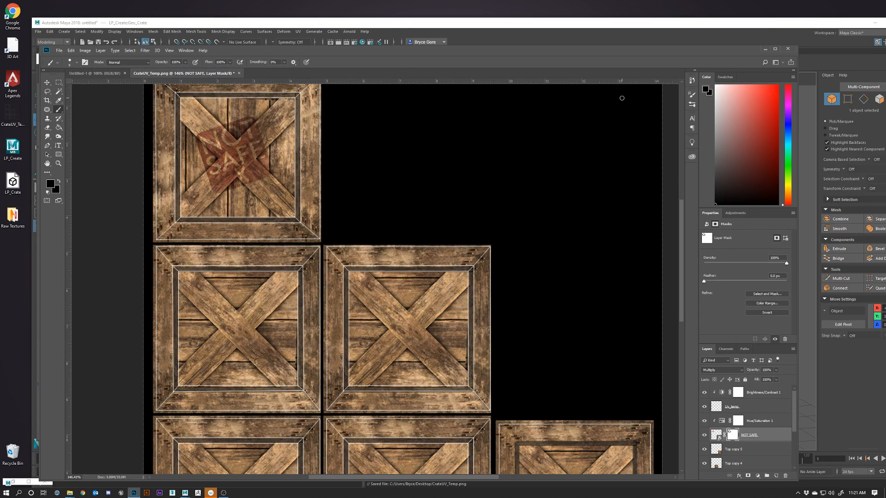
Step: Try the 60 px textured brush tip in the brush settings, and choose the 174 px bristle-textured tip instead
{"action": "left_click", "coordinate": [690, 95]}
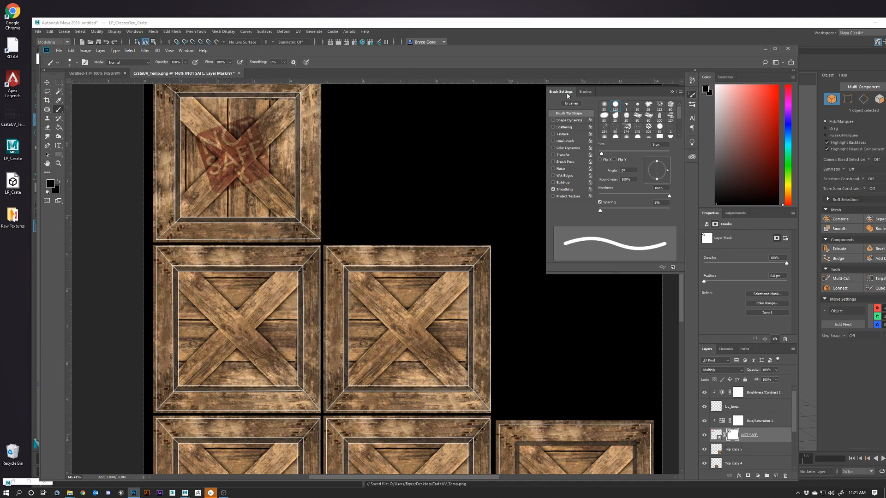
{"action": "left_click", "coordinate": [637, 116]}
{"action": "left_click", "coordinate": [648, 116]}
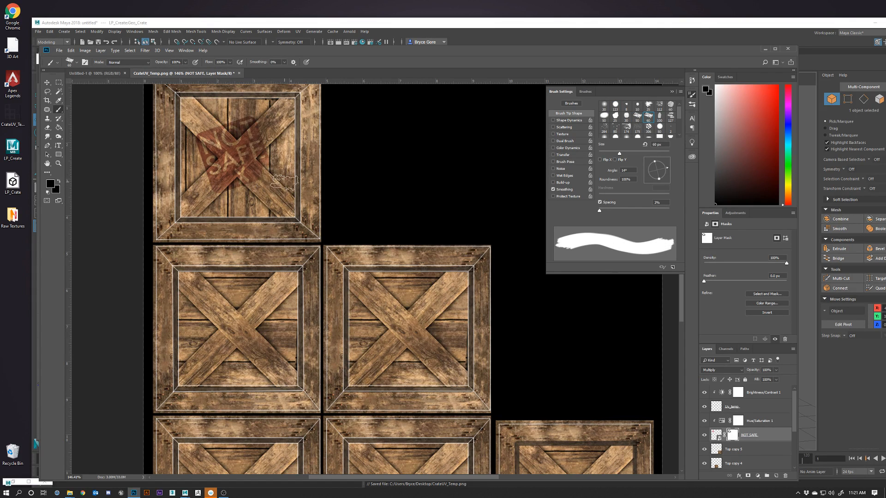
{"action": "left_click", "coordinate": [627, 127]}
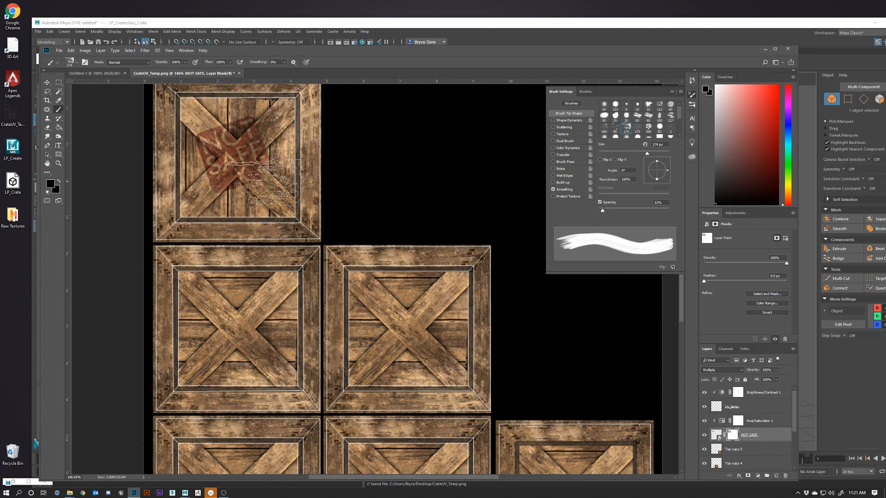
Step: Reduce the bristle tip to 70 px, paint black on the NOT SAFE mask to wear away the sticker's edges, and close the brush settings
{"action": "key", "text": "bracketleft"}
{"action": "key", "text": "bracketleft"}
{"action": "key", "text": "bracketleft"}
{"action": "key", "text": "bracketleft"}
{"action": "key", "text": "bracketleft"}
{"action": "key", "text": "bracketleft"}
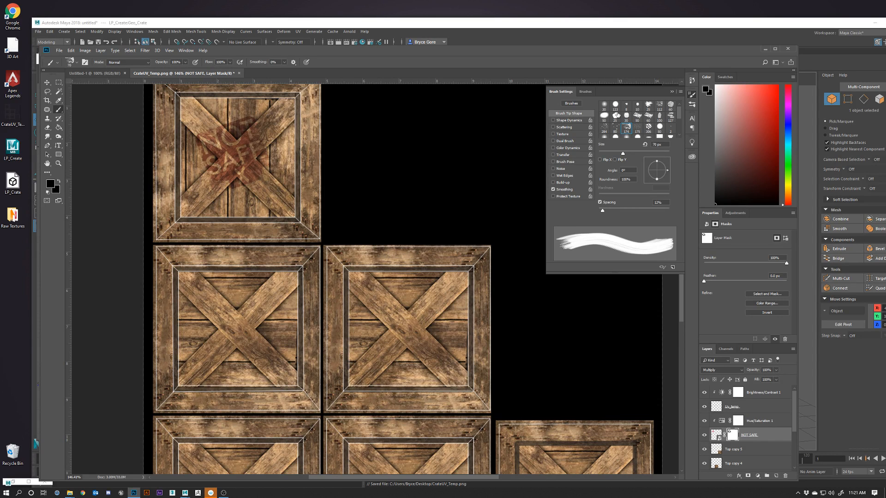
{"action": "left_click", "coordinate": [672, 92]}
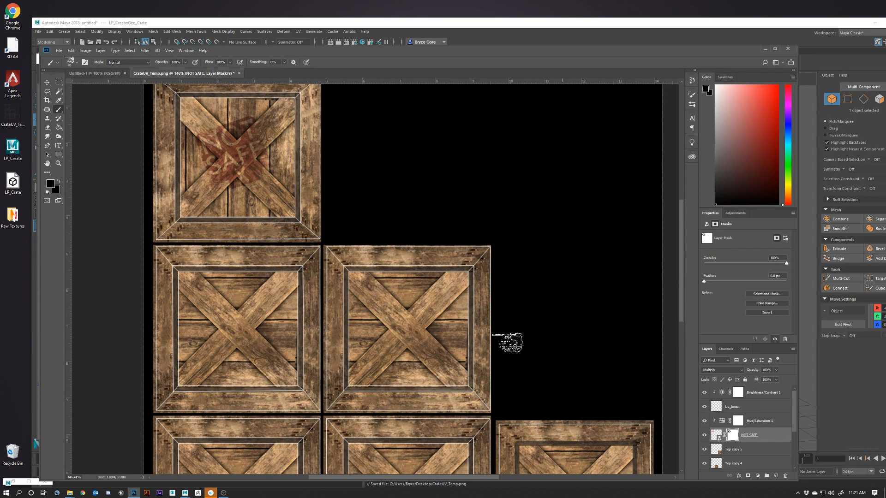
Step: Place the arrow-971322_960_720 image, scaled to about 29%, centred on the crate face directly below the NOT SAFE face
{"action": "scroll", "coordinate": [502, 332], "scroll_direction": "down", "scroll_amount": 3}
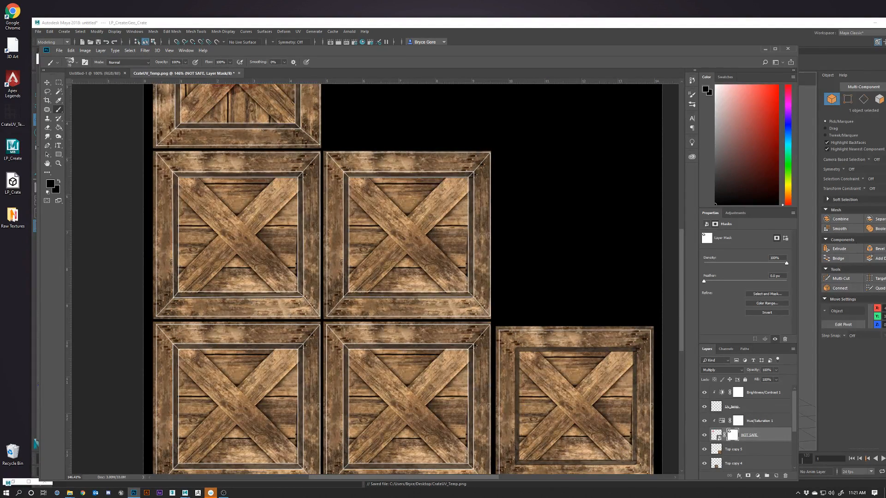
{"action": "left_click_drag", "start_coordinate": [885, 277], "coordinate": [232, 223]}
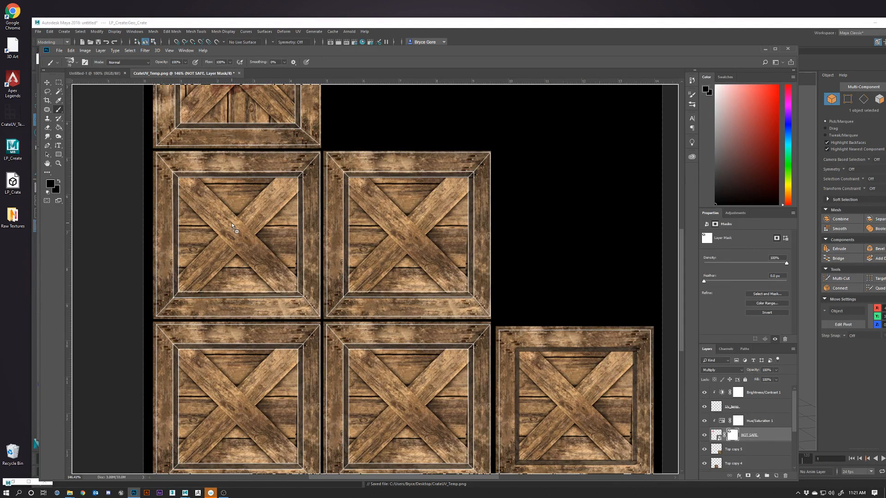
{"action": "left_click_drag", "start_coordinate": [446, 277], "coordinate": [305, 268]}
{"action": "left_click_drag", "start_coordinate": [414, 87], "coordinate": [203, 340]}
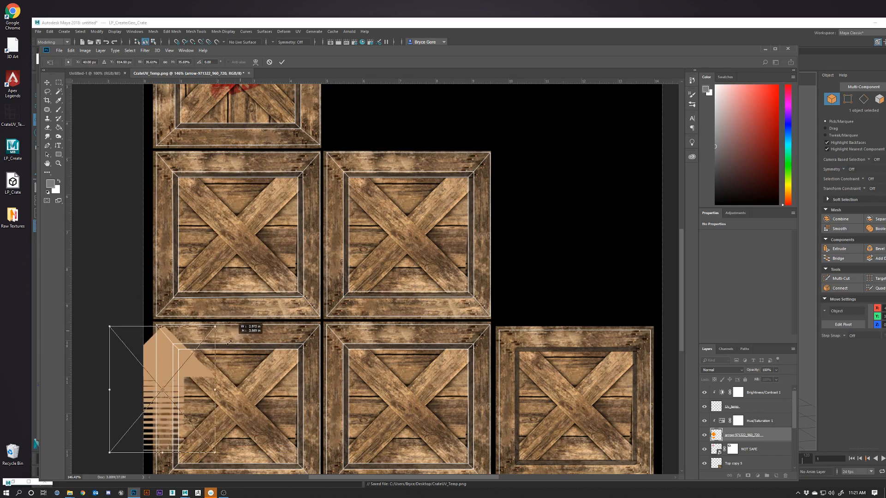
{"action": "left_click_drag", "start_coordinate": [165, 389], "coordinate": [250, 216]}
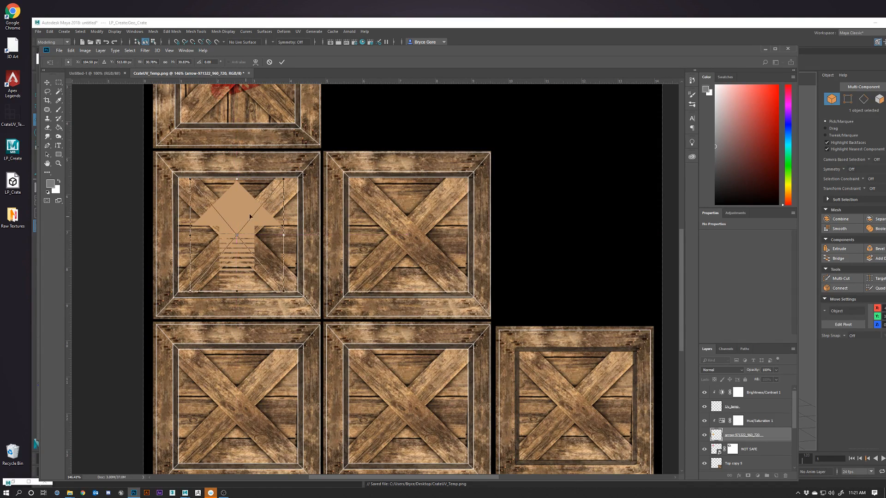
{"action": "left_click_drag", "start_coordinate": [282, 178], "coordinate": [279, 184]}
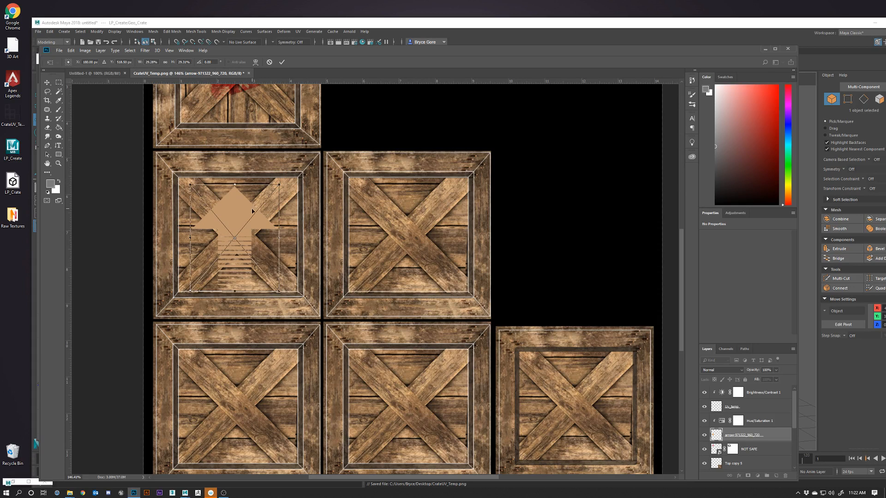
{"action": "left_click_drag", "start_coordinate": [239, 215], "coordinate": [240, 210]}
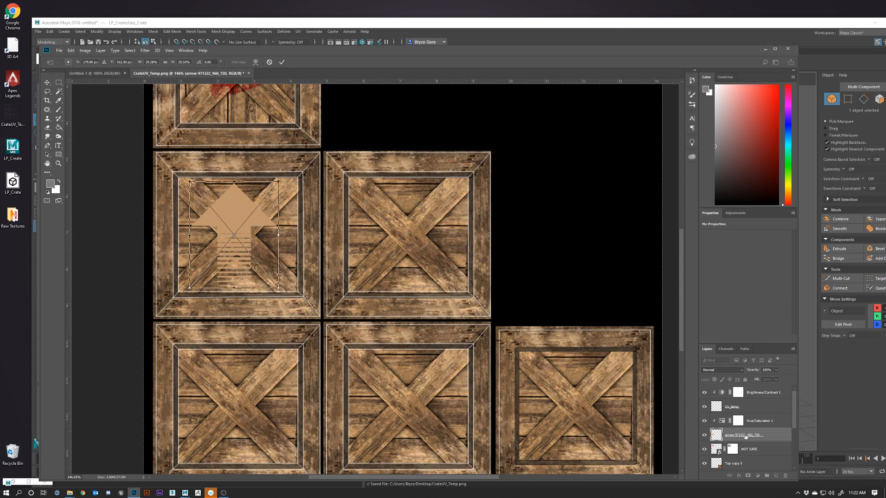
{"action": "left_click", "coordinate": [722, 370]}
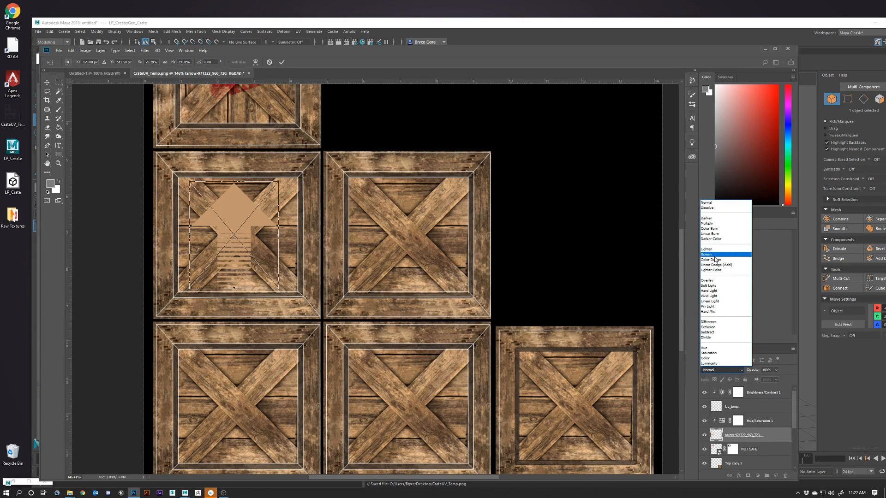
{"action": "left_click", "coordinate": [747, 436]}
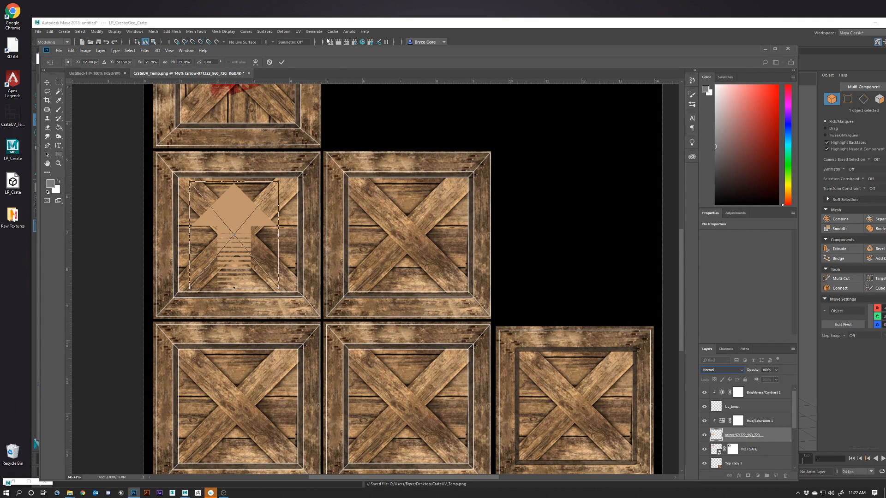
{"action": "left_click", "coordinate": [282, 62]}
Step: Move the arrow layer above Hue/Saturation 1 and clip Hue/Saturation 1 back to the NOT SAFE layer
{"action": "left_click_drag", "start_coordinate": [741, 435], "coordinate": [744, 415]}
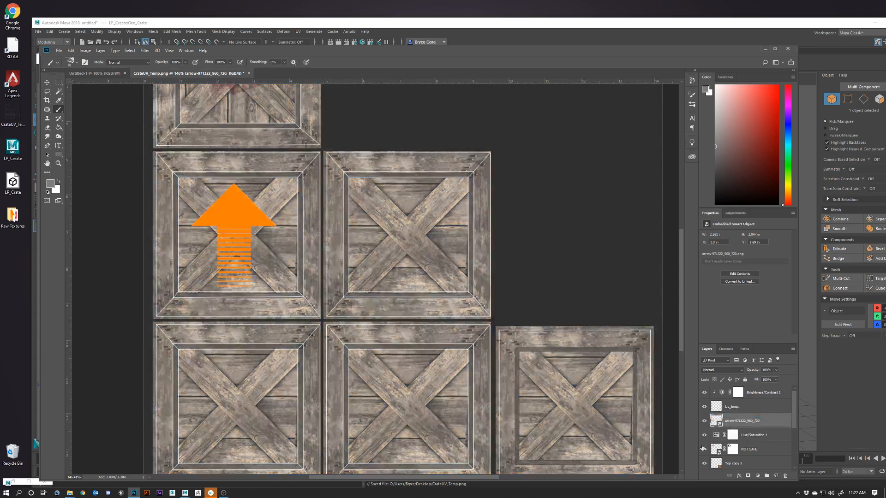
{"action": "left_click", "coordinate": [757, 437]}
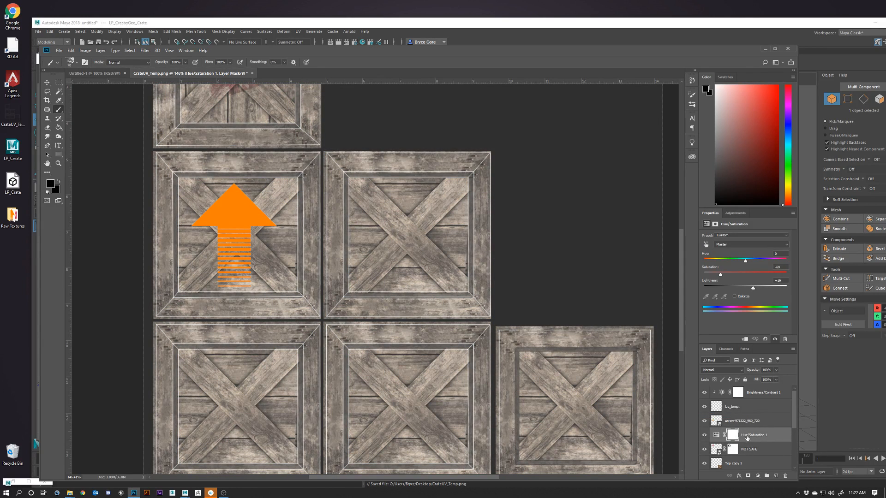
{"action": "left_click", "coordinate": [751, 442], "text": "alt"}
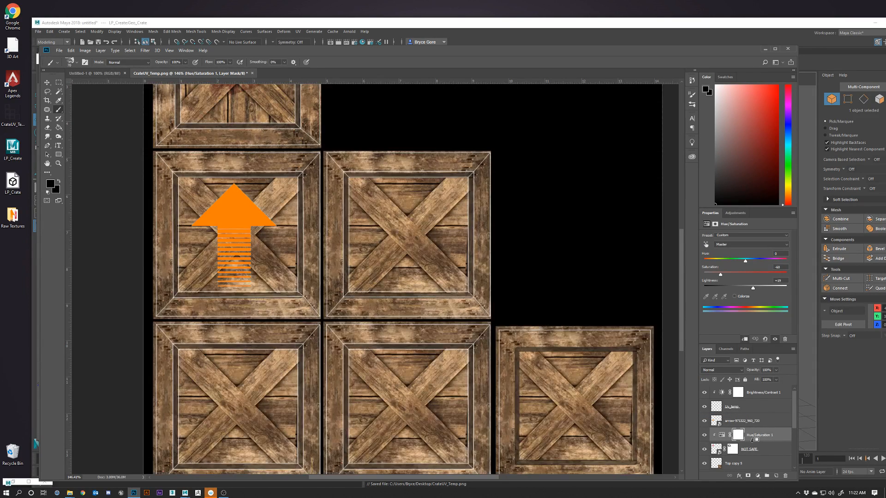
Step: Rename the placed image's layer to arrow, try the Overlay blend mode, and set it to Multiply
{"action": "left_click", "coordinate": [751, 424]}
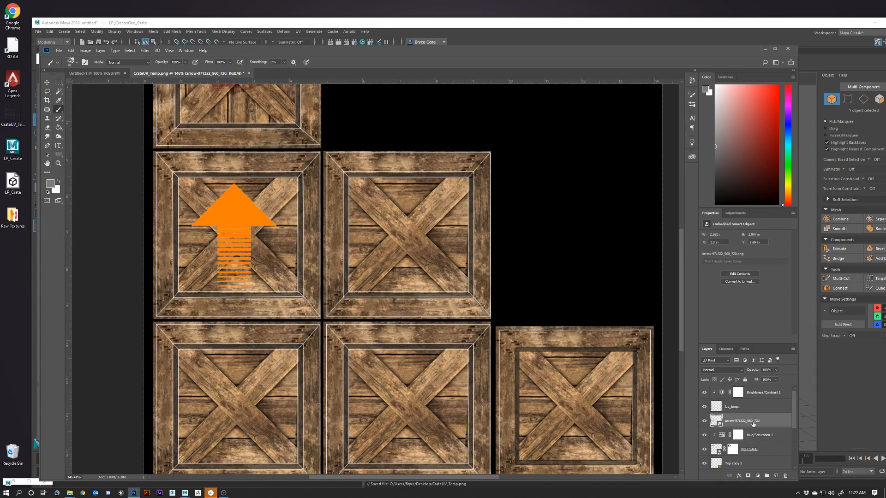
{"action": "double_click", "coordinate": [748, 422]}
{"action": "type", "text": "arrow"}
{"action": "key", "text": "Return"}
{"action": "left_click", "coordinate": [722, 370]}
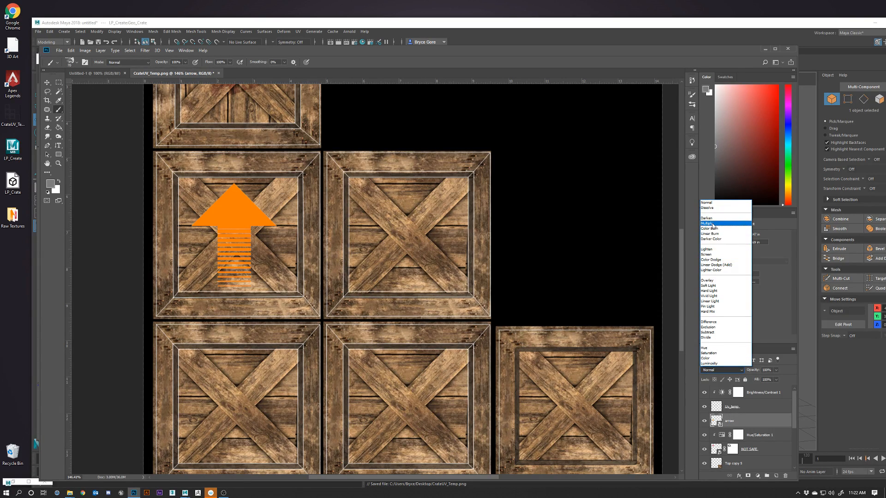
{"action": "left_click", "coordinate": [711, 280]}
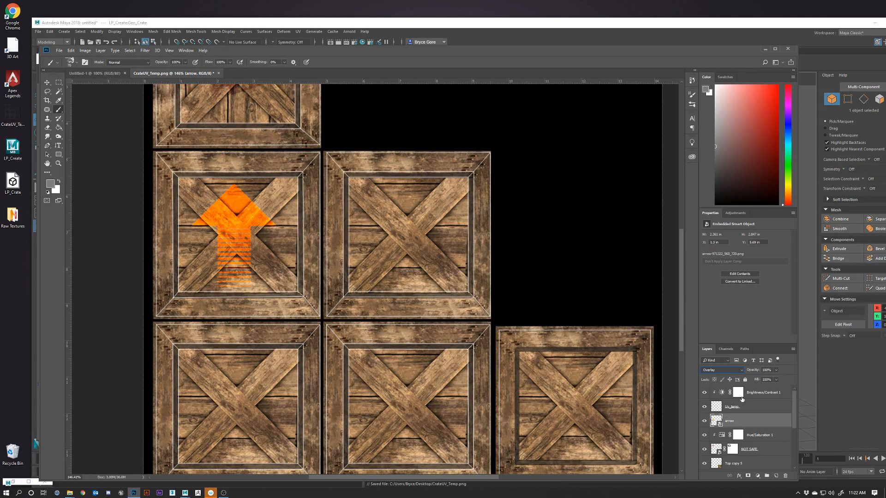
{"action": "left_click", "coordinate": [735, 370]}
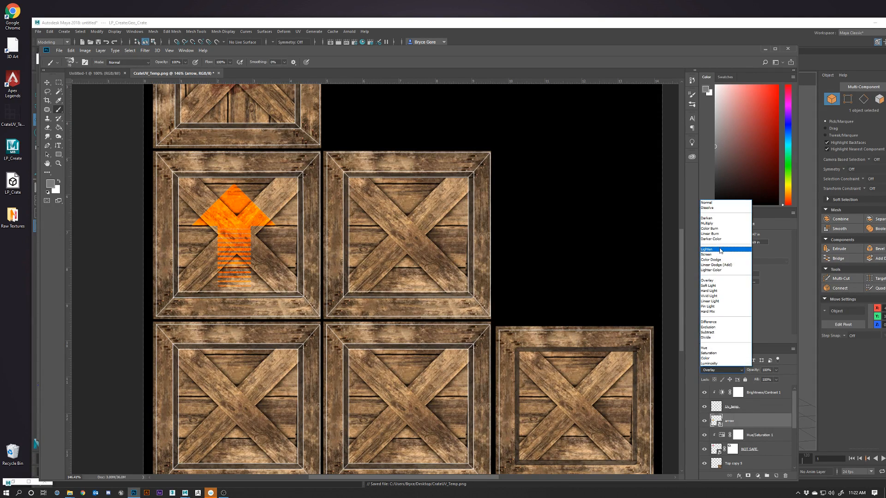
{"action": "left_click", "coordinate": [712, 223]}
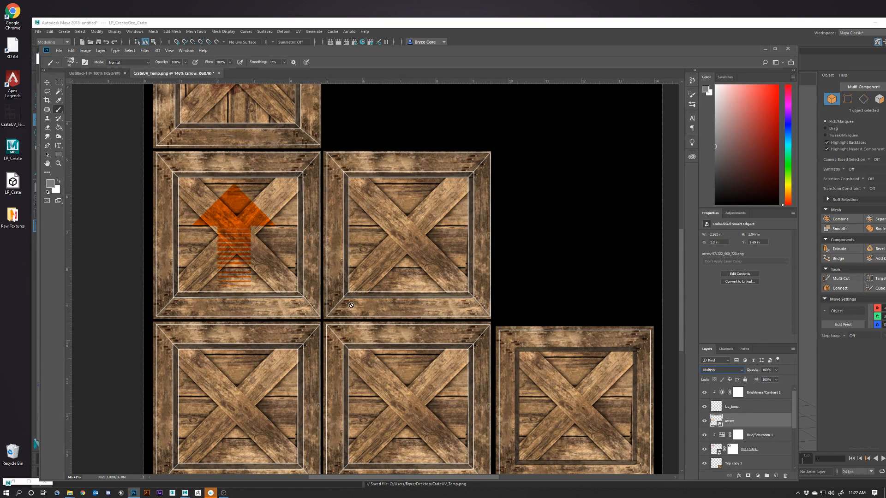
Step: Add a Hue/Saturation adjustment layer above the arrow layer and clip it to the arrow
{"action": "key", "text": "ctrl+minus"}
{"action": "key", "text": "ctrl+minus"}
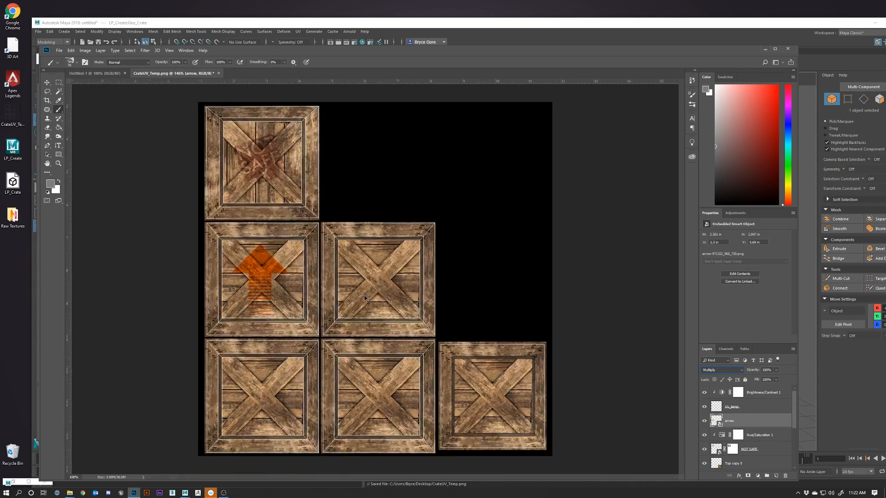
{"action": "key", "text": "ctrl+plus"}
{"action": "left_click", "coordinate": [736, 213]}
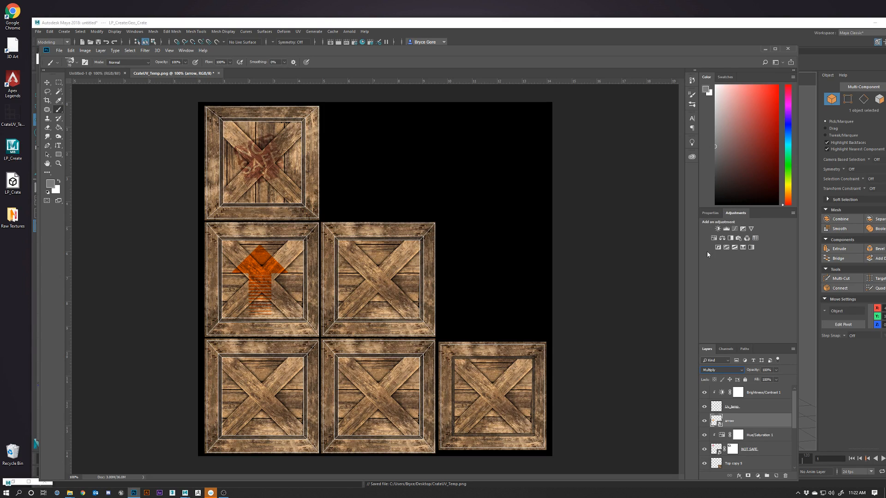
{"action": "left_click", "coordinate": [713, 239]}
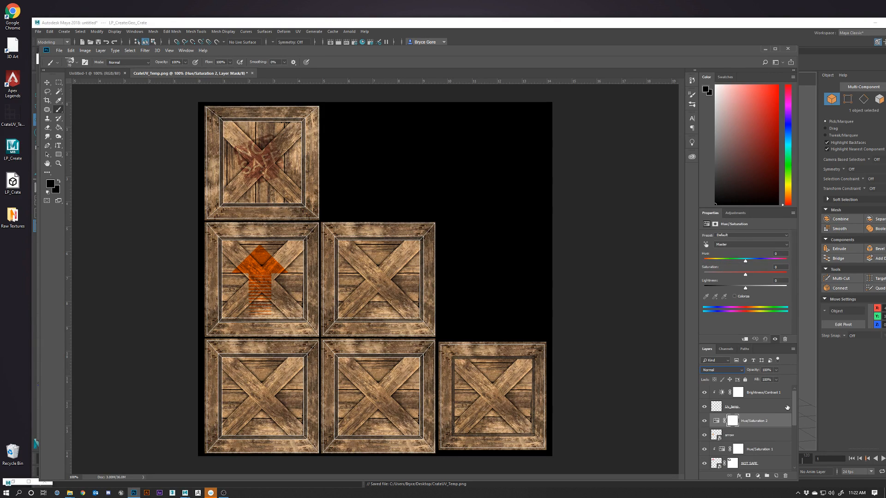
{"action": "left_click", "coordinate": [749, 427], "text": "alt"}
Step: Turn the arrow golden yellow by setting the clipped adjustment's hue to about +15 and lightness to -17
{"action": "left_click_drag", "start_coordinate": [744, 292], "coordinate": [766, 289]}
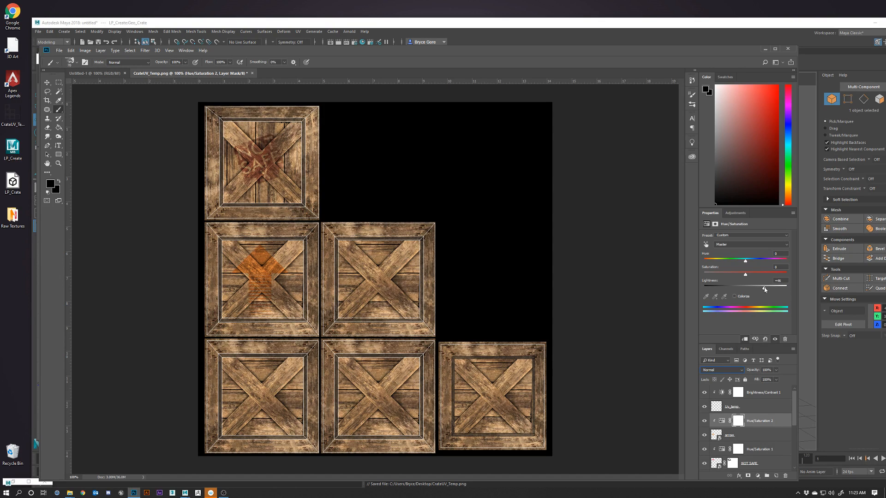
{"action": "mouse_move", "coordinate": [744, 263]}
{"action": "left_mouse_down"}
{"action": "mouse_move", "coordinate": [696, 262]}
{"action": "mouse_move", "coordinate": [748, 263]}
{"action": "left_mouse_up"}
{"action": "mouse_move", "coordinate": [742, 263]}
{"action": "left_mouse_down"}
{"action": "mouse_move", "coordinate": [760, 262]}
{"action": "mouse_move", "coordinate": [732, 289]}
{"action": "mouse_move", "coordinate": [751, 263]}
{"action": "left_mouse_up"}
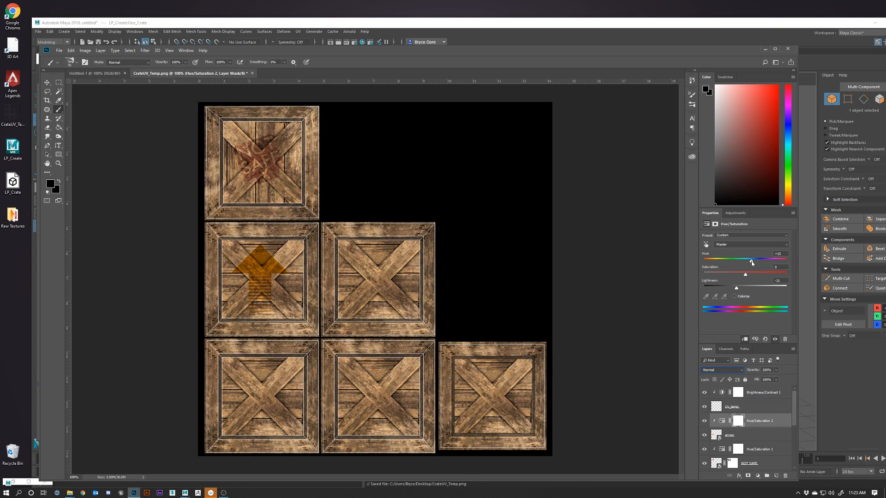
{"action": "mouse_move", "coordinate": [736, 291]}
{"action": "left_mouse_down"}
{"action": "mouse_move", "coordinate": [747, 289]}
{"action": "mouse_move", "coordinate": [739, 290]}
{"action": "left_mouse_up"}
{"action": "mouse_move", "coordinate": [749, 262]}
{"action": "left_mouse_down"}
{"action": "mouse_move", "coordinate": [707, 263]}
{"action": "mouse_move", "coordinate": [754, 264]}
{"action": "left_mouse_up"}
Step: Try merging all visible layers into one, and undo the merge
{"action": "right_click", "coordinate": [748, 408]}
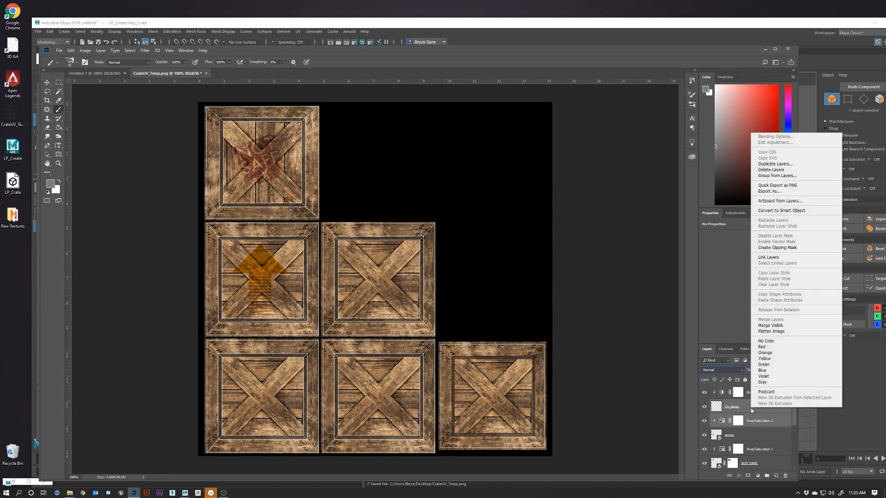
{"action": "left_click", "coordinate": [775, 326]}
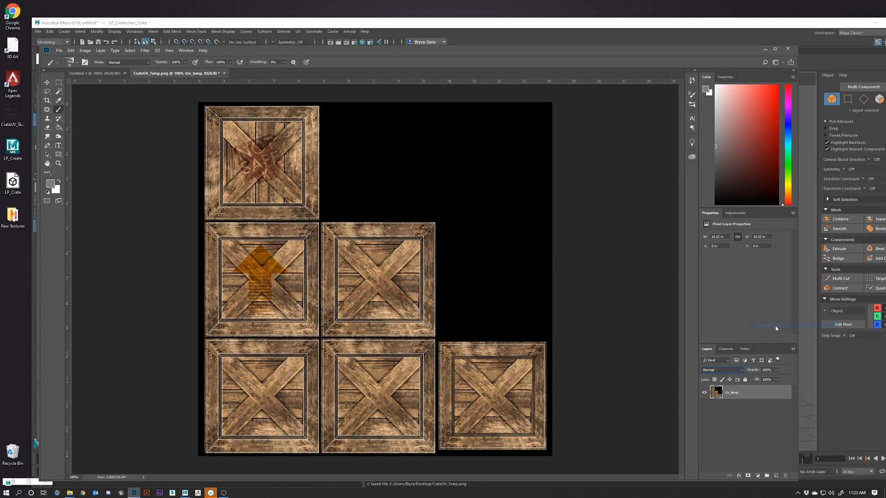
{"action": "left_click", "coordinate": [743, 417]}
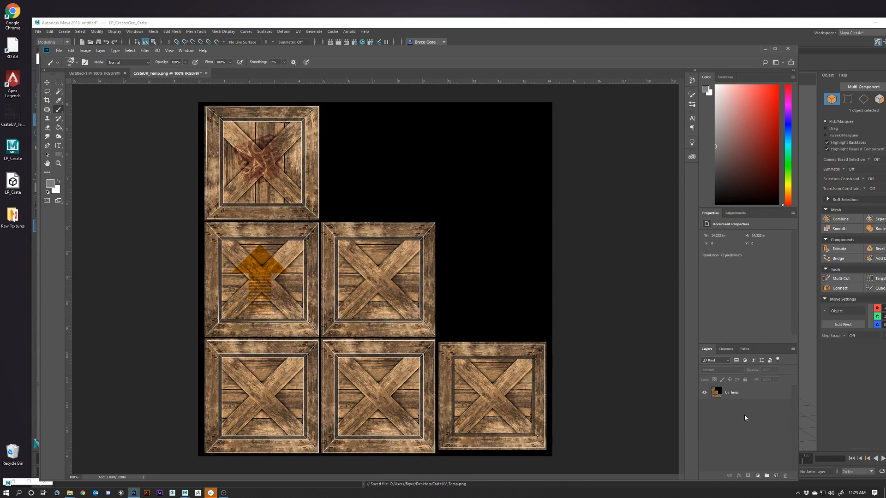
{"action": "key", "text": "ctrl+z"}
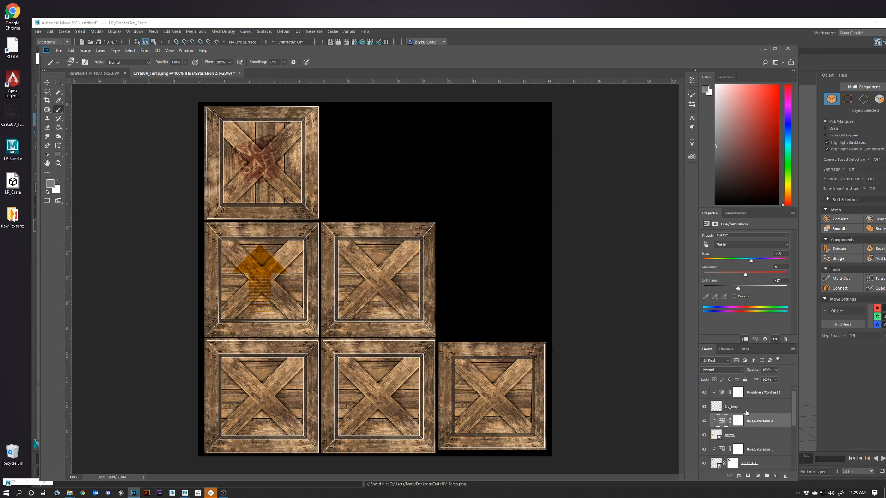
{"action": "right_click", "coordinate": [747, 412]}
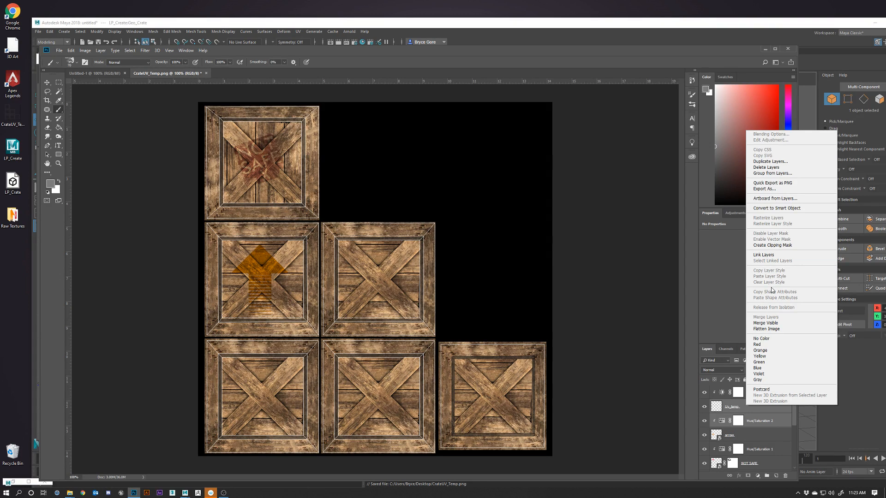
{"action": "left_click", "coordinate": [710, 415]}
Step: Merge the Hue/Saturation 2 adjustment and the arrow layer into one layer
{"action": "left_click", "coordinate": [752, 422]}
{"action": "left_click", "coordinate": [754, 434], "text": "shift"}
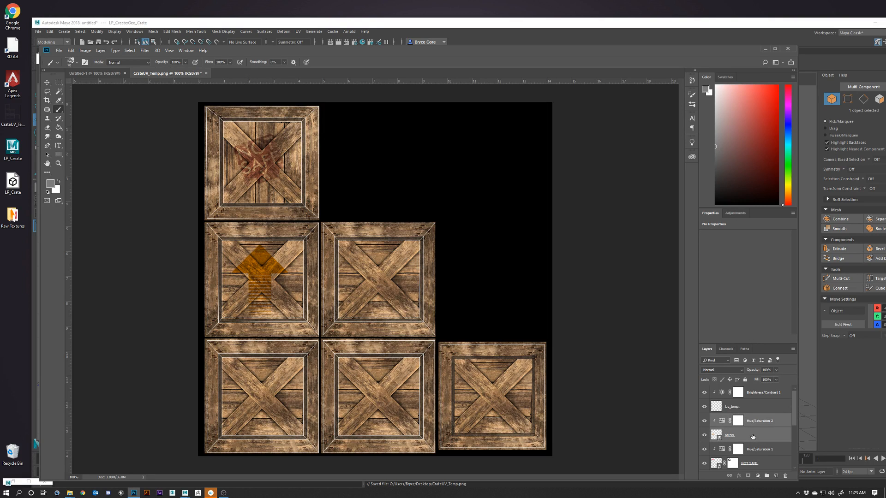
{"action": "right_click", "coordinate": [754, 431]}
{"action": "left_click", "coordinate": [774, 340]}
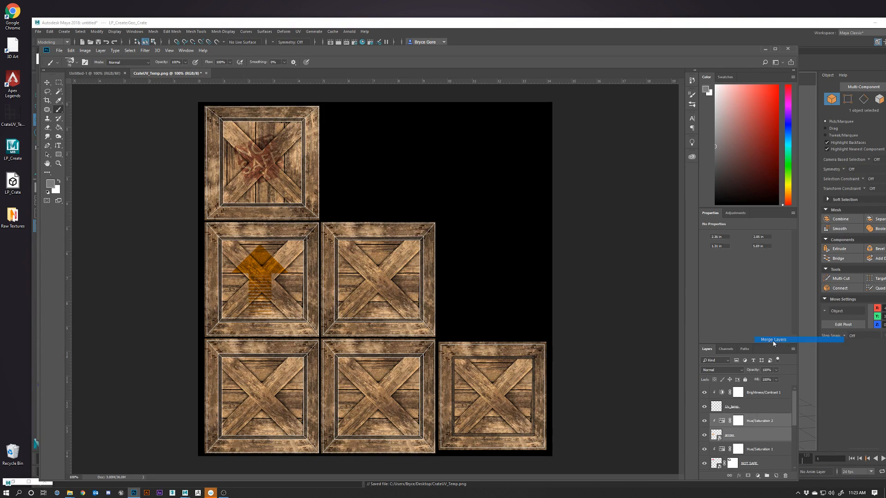
Step: Rename the merged layer to Arrow and set its blend mode to Multiply
{"action": "double_click", "coordinate": [733, 422]}
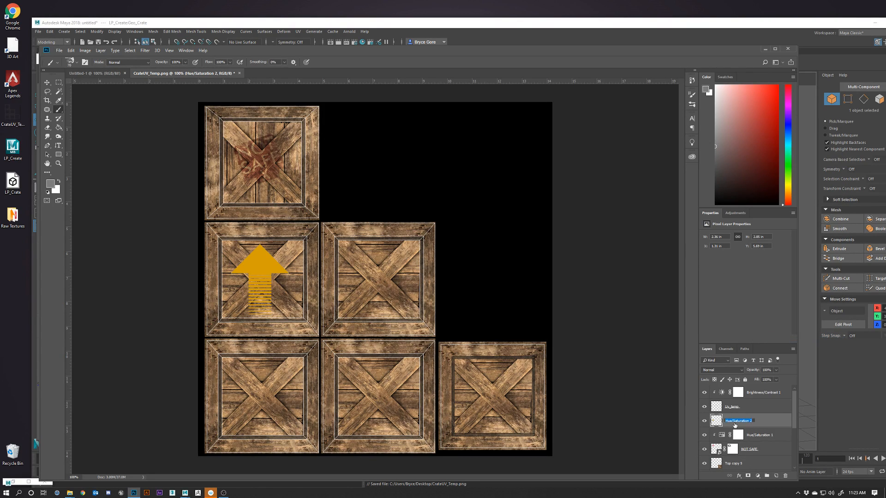
{"action": "type", "text": "Arrow"}
{"action": "key", "text": "Return"}
{"action": "left_click", "coordinate": [718, 373]}
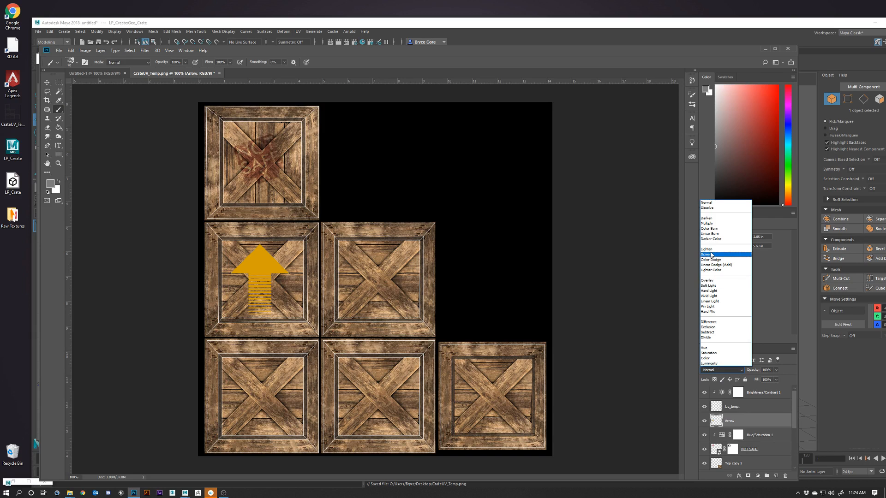
{"action": "left_click", "coordinate": [712, 224]}
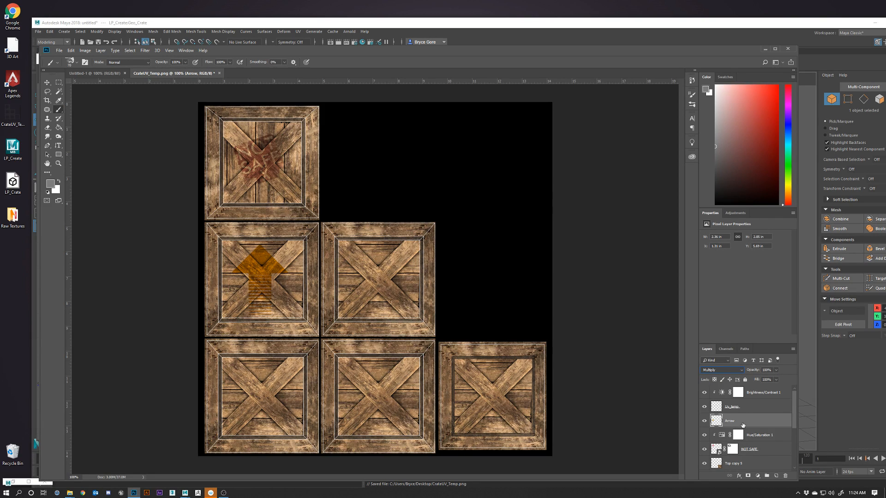
Step: Duplicate the Arrow layer and move the copy onto the centre of the crate face directly below
{"action": "left_click_drag", "start_coordinate": [762, 421], "coordinate": [776, 476]}
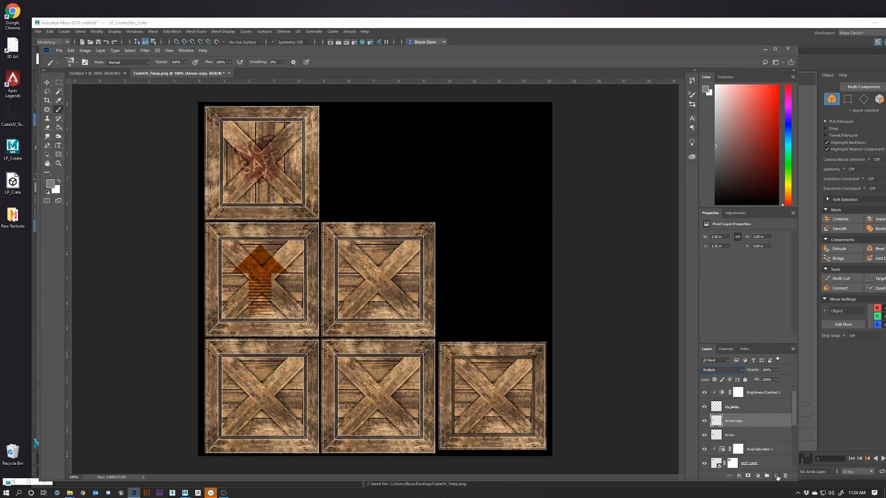
{"action": "left_click", "coordinate": [46, 83]}
{"action": "left_click_drag", "start_coordinate": [257, 275], "coordinate": [265, 393]}
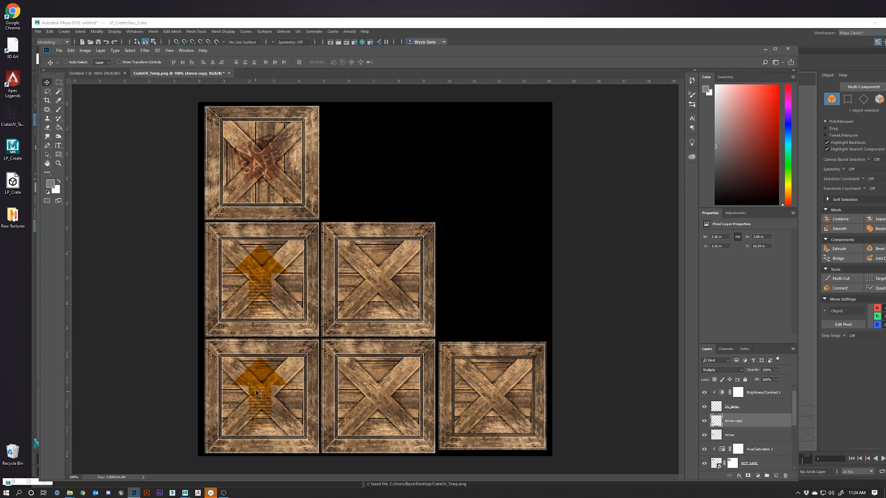
{"action": "left_click_drag", "start_coordinate": [260, 384], "coordinate": [261, 391]}
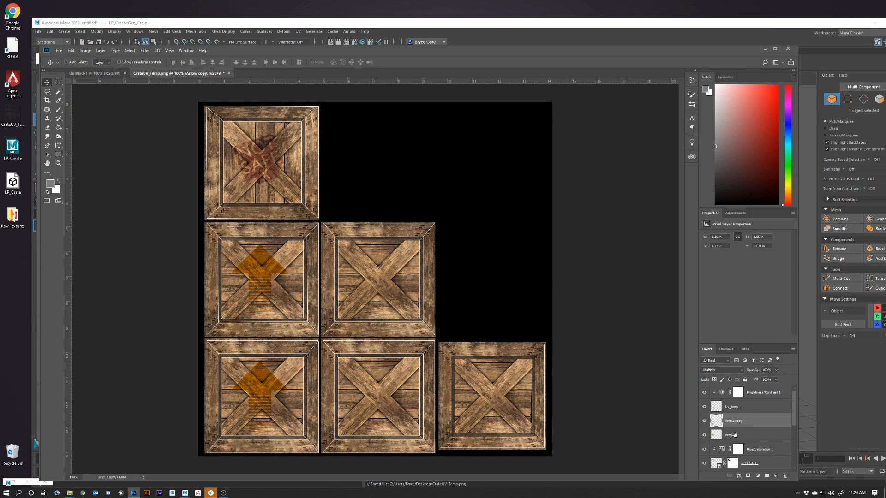
{"action": "scroll", "coordinate": [733, 433], "scroll_direction": "down", "scroll_amount": 2}
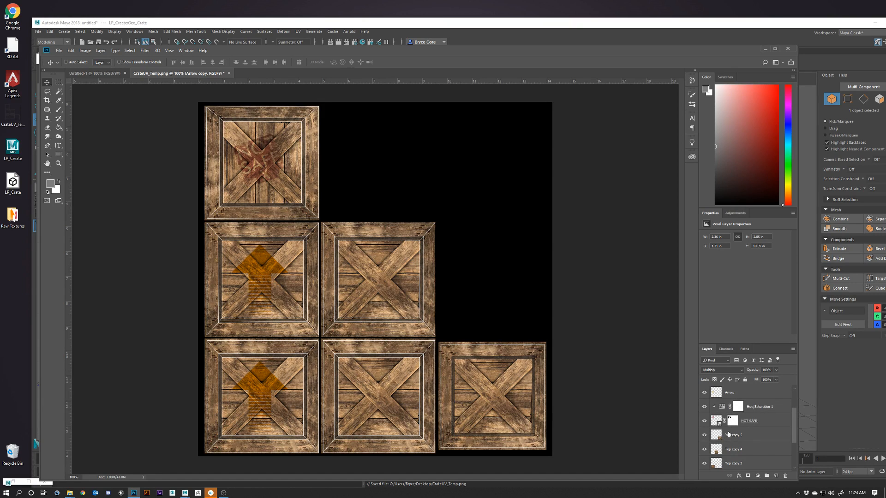
Step: Hide the UV_temp layer so the UV outlines are left out of the crate texture
{"action": "scroll", "coordinate": [728, 433], "scroll_direction": "up", "scroll_amount": 3}
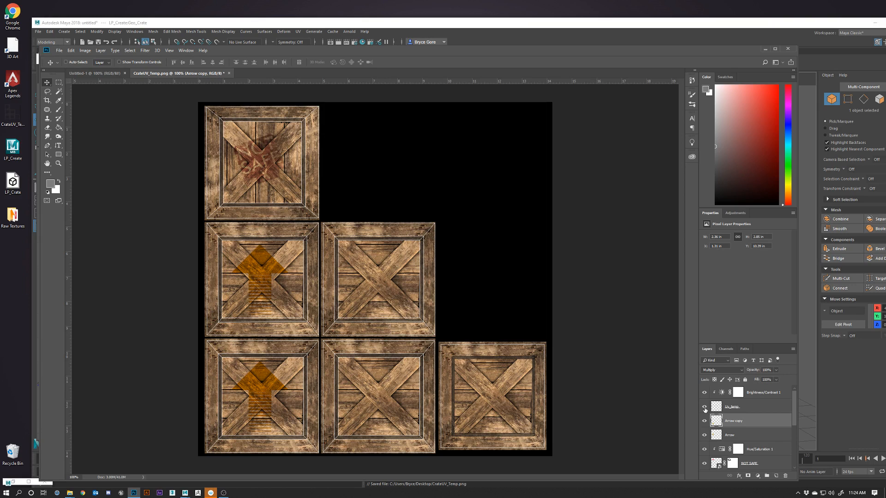
{"action": "left_click", "coordinate": [705, 406]}
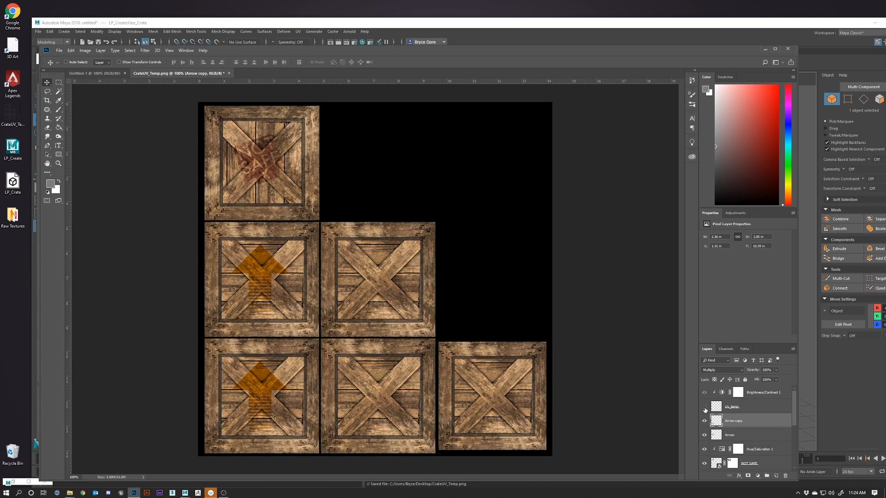
{"action": "left_click", "coordinate": [704, 406]}
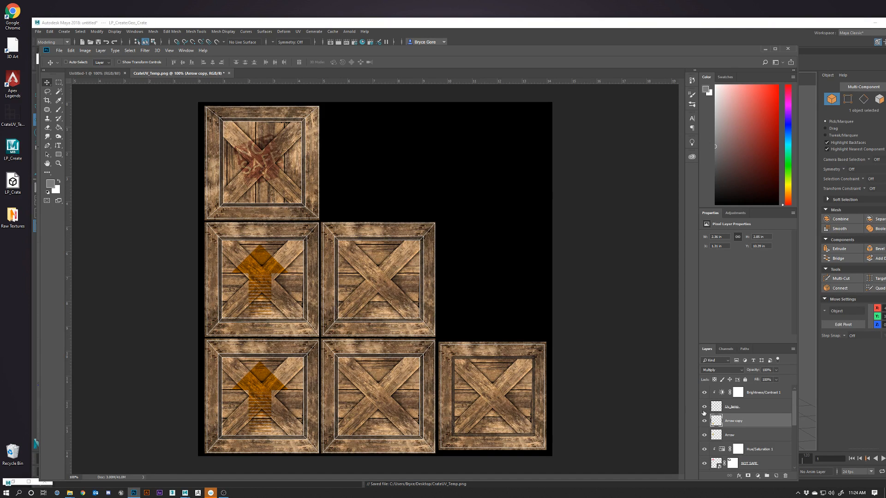
{"action": "left_click", "coordinate": [705, 406]}
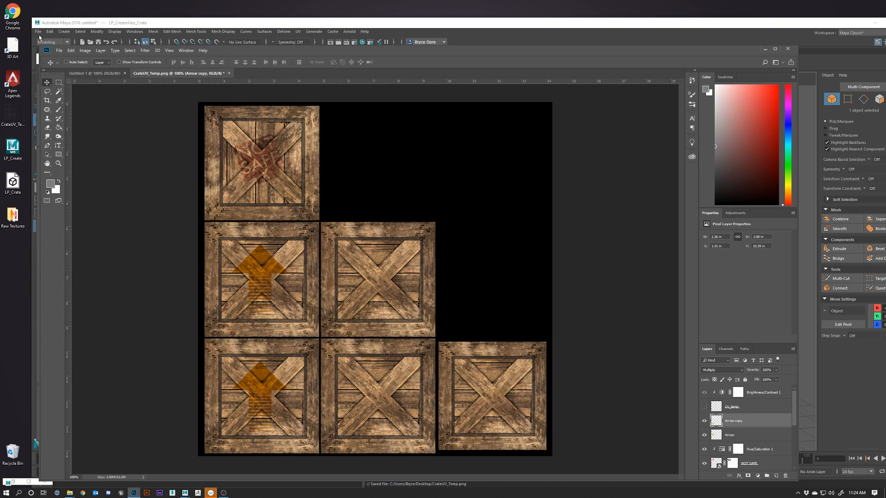
Step: Save the layered document to the Desktop as Crate_Diffuse in Photoshop format with Maximize Compatibility on
{"action": "left_click", "coordinate": [58, 51]}
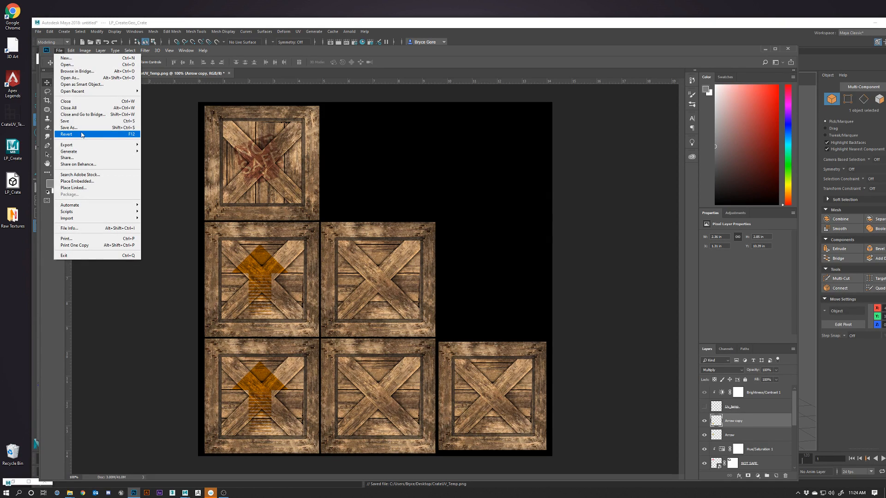
{"action": "left_click", "coordinate": [138, 130]}
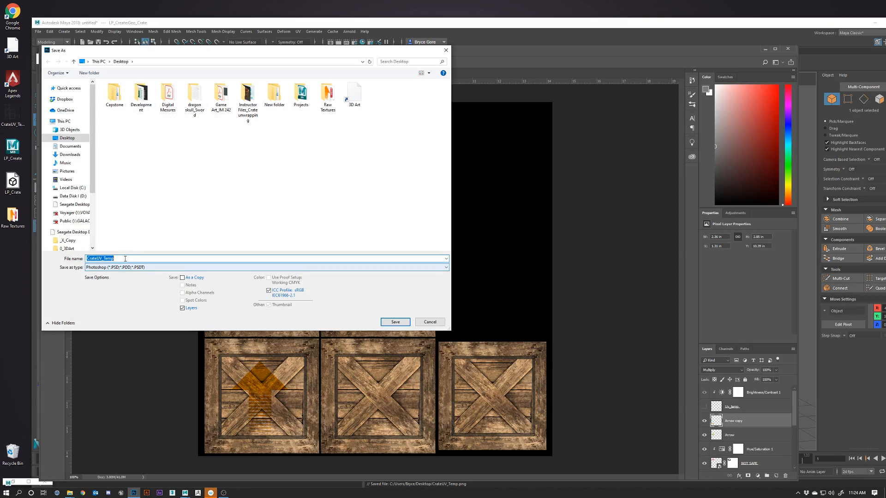
{"action": "left_click", "coordinate": [125, 258]}
{"action": "left_click_drag", "start_coordinate": [127, 258], "coordinate": [107, 259]}
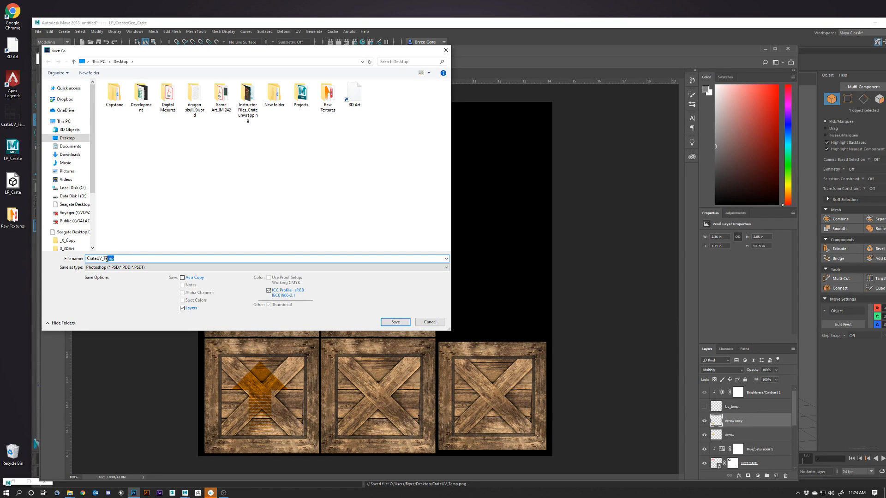
{"action": "key", "text": "BackSpace"}
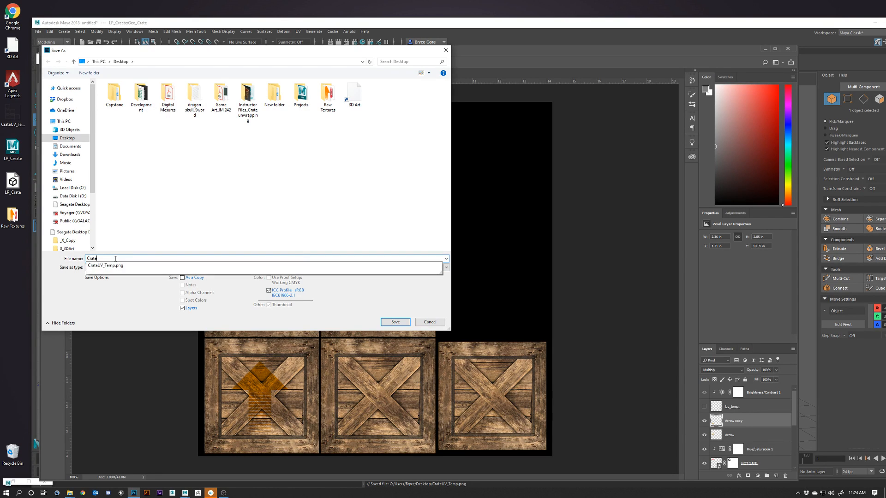
{"action": "type", "text": "_Diffuse"}
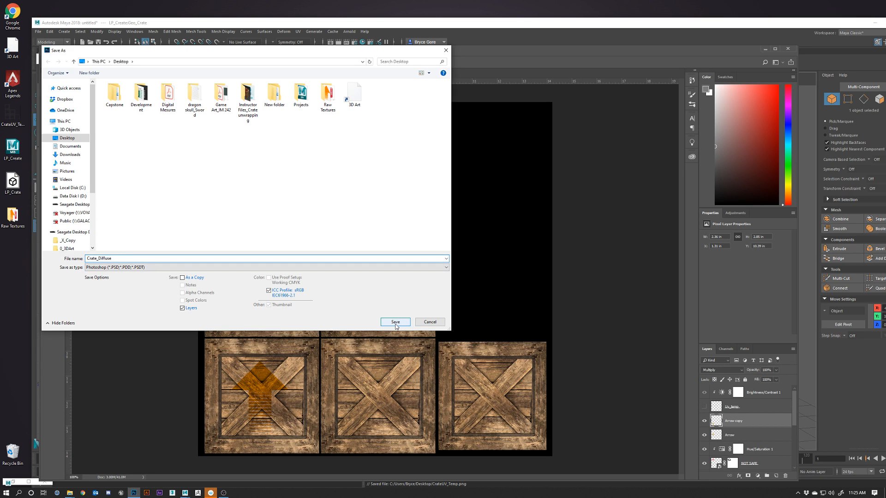
{"action": "left_click", "coordinate": [395, 323]}
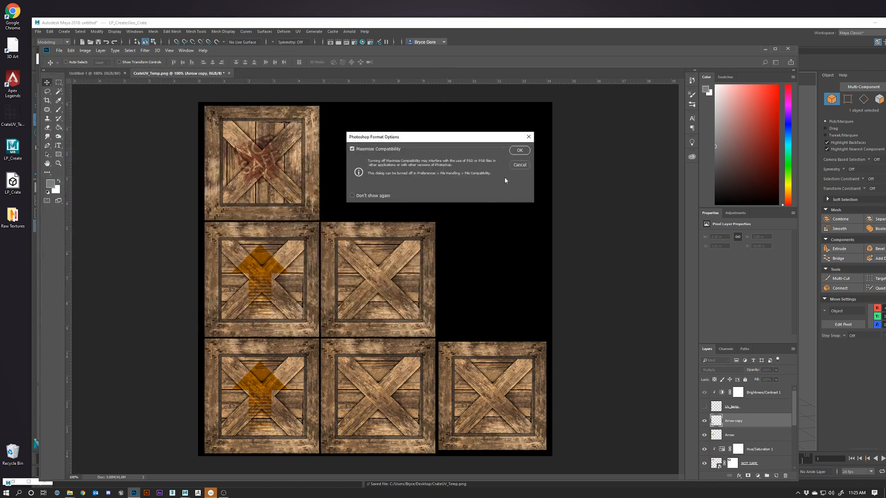
{"action": "left_click", "coordinate": [519, 151]}
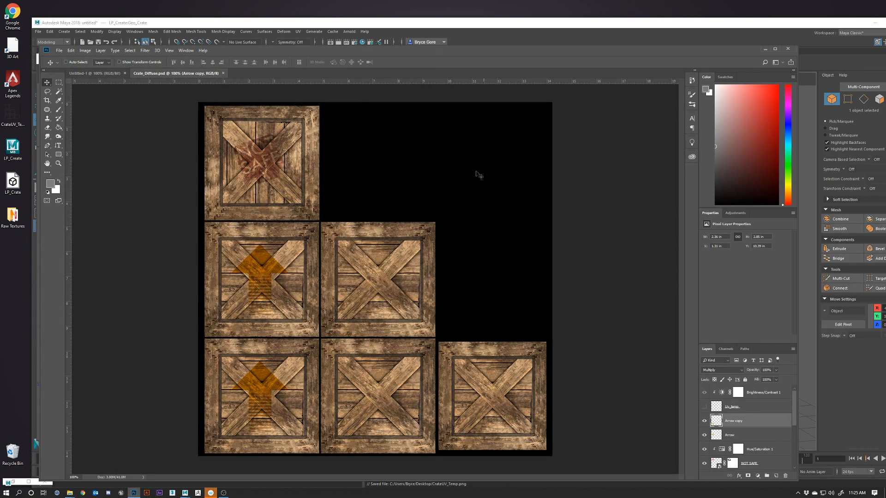
Step: Save a JPEG version of the texture to the Desktop as Crate_Diffuse, accepting the JPEG options
{"action": "left_click", "coordinate": [59, 51]}
{"action": "left_click", "coordinate": [76, 114]}
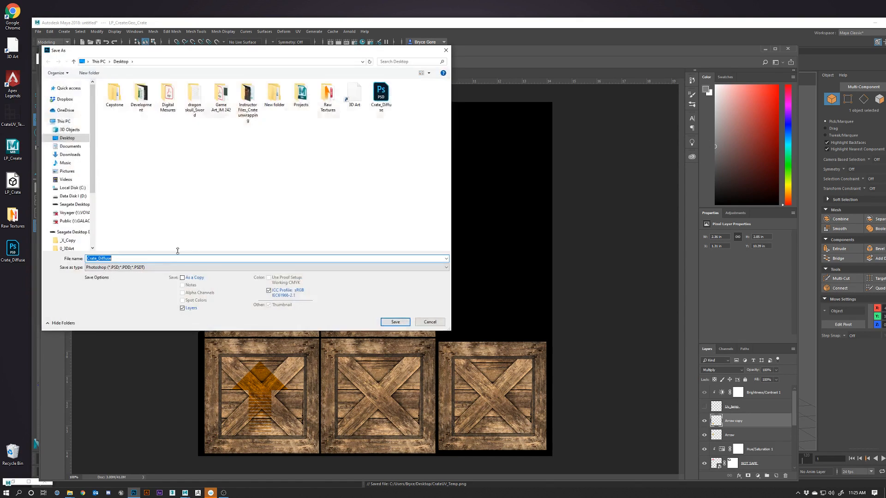
{"action": "left_click", "coordinate": [178, 267]}
{"action": "left_click", "coordinate": [361, 306]}
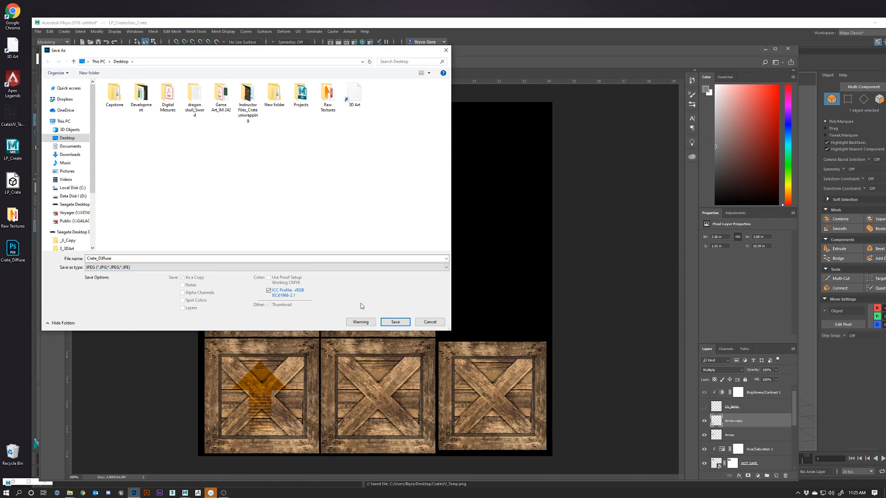
{"action": "left_click", "coordinate": [387, 321]}
{"action": "left_click", "coordinate": [481, 134]}
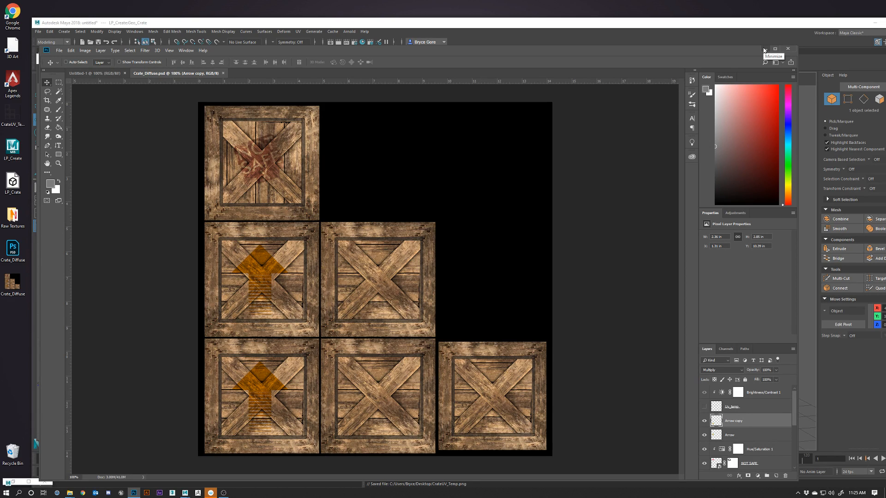
Step: Switch to Maya, set the UV Editor to wireframe shell display, and close the UV Editor and UV Toolkit
{"action": "left_click", "coordinate": [766, 49]}
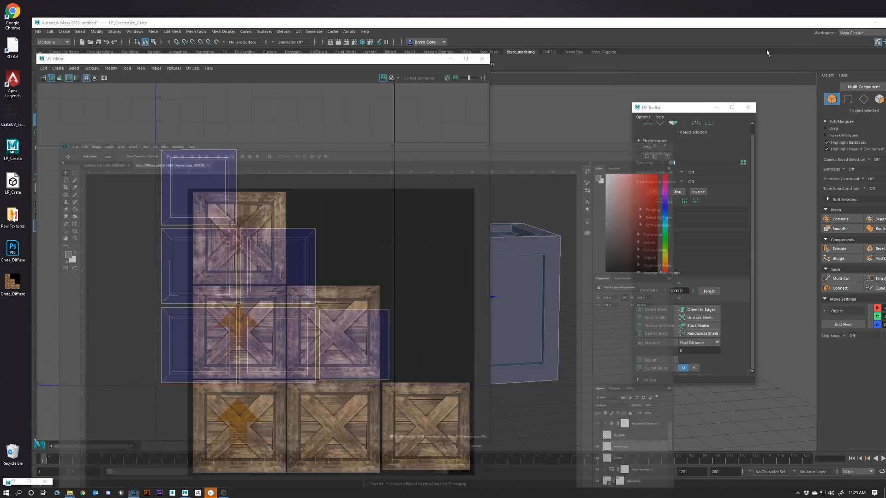
{"action": "left_click", "coordinate": [482, 59]}
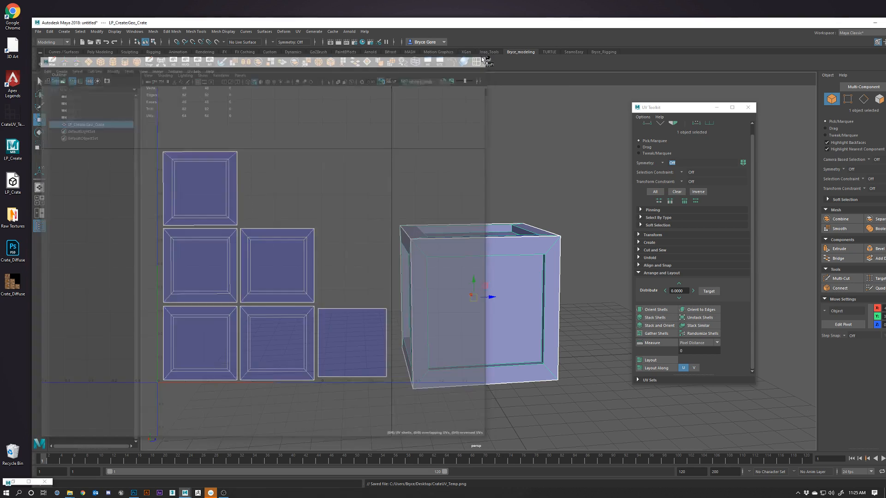
{"action": "left_click", "coordinate": [747, 107]}
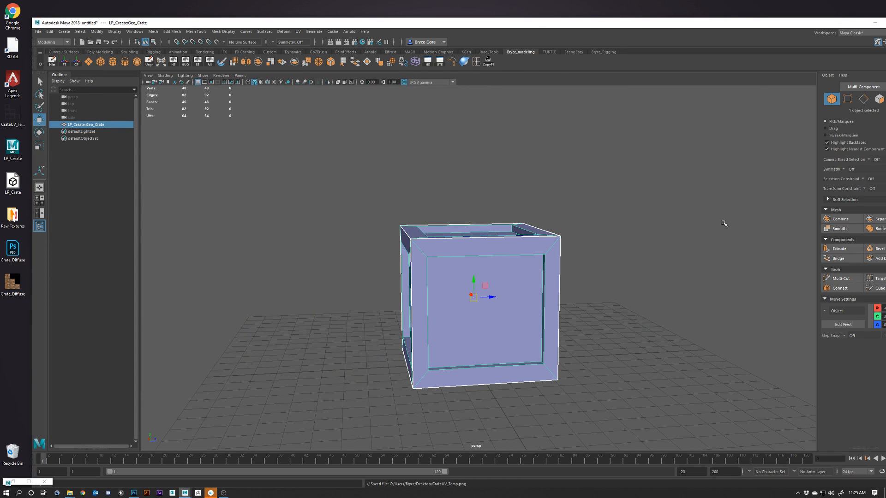
{"action": "key", "text": "alt+u"}
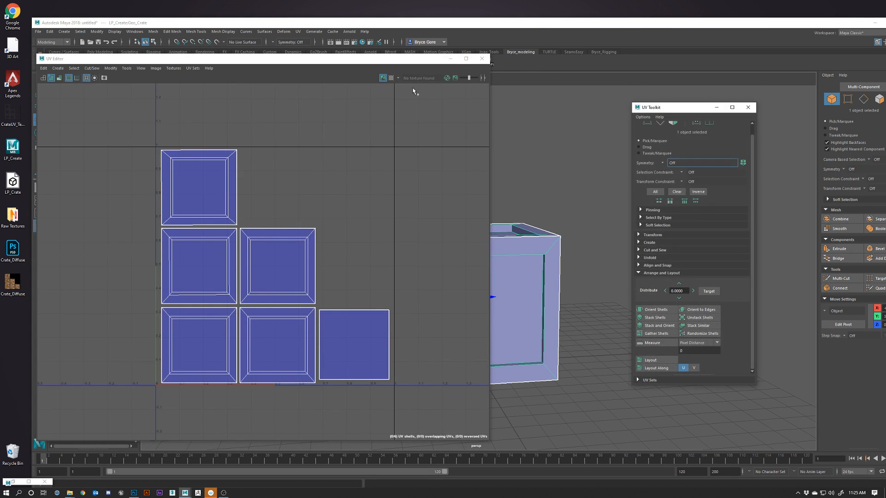
{"action": "left_click", "coordinate": [43, 78]}
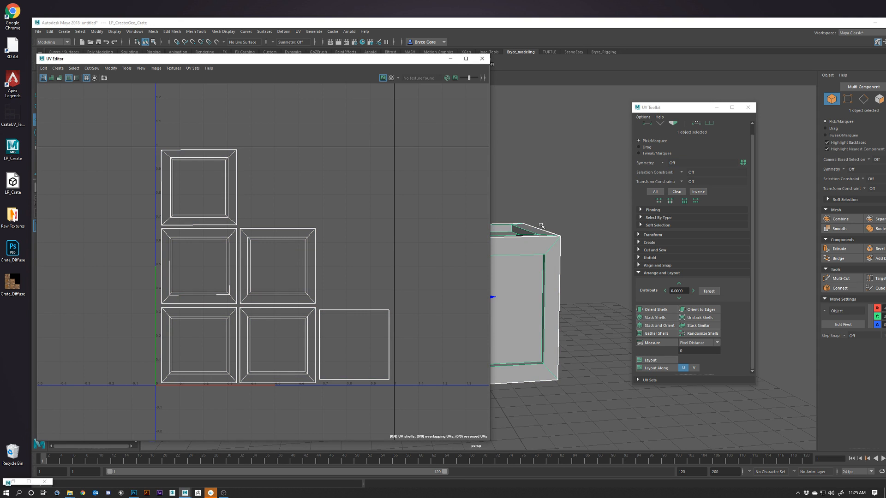
{"action": "left_click", "coordinate": [538, 178]}
{"action": "left_click", "coordinate": [482, 59]}
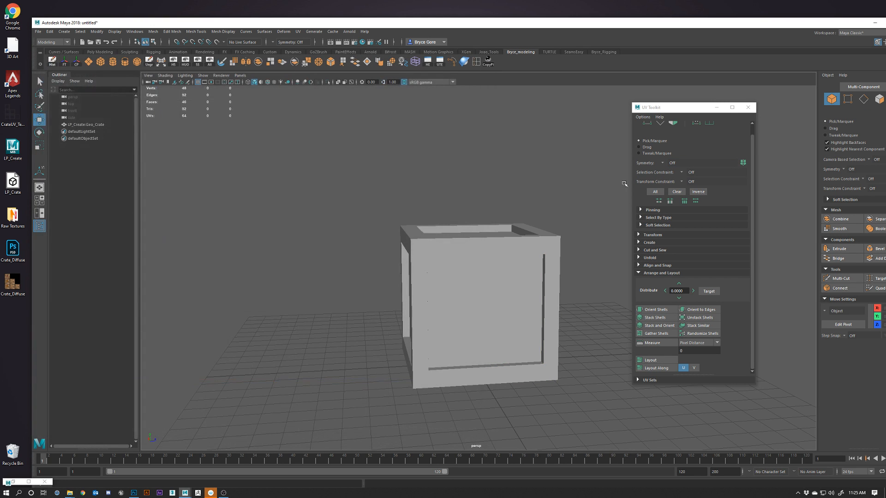
{"action": "left_click", "coordinate": [745, 108]}
Step: Select the crate and open the Hypershade, moving its window clear for material editing
{"action": "left_click", "coordinate": [538, 286]}
{"action": "left_click_drag", "start_coordinate": [482, 274], "coordinate": [526, 304], "text": "alt"}
{"action": "scroll", "coordinate": [561, 308], "scroll_direction": "down", "scroll_amount": 5}
{"action": "scroll", "coordinate": [553, 308], "scroll_direction": "up", "scroll_amount": 2}
{"action": "scroll", "coordinate": [526, 303], "scroll_direction": "up", "scroll_amount": 1}
{"action": "scroll", "coordinate": [538, 302], "scroll_direction": "up", "scroll_amount": 1}
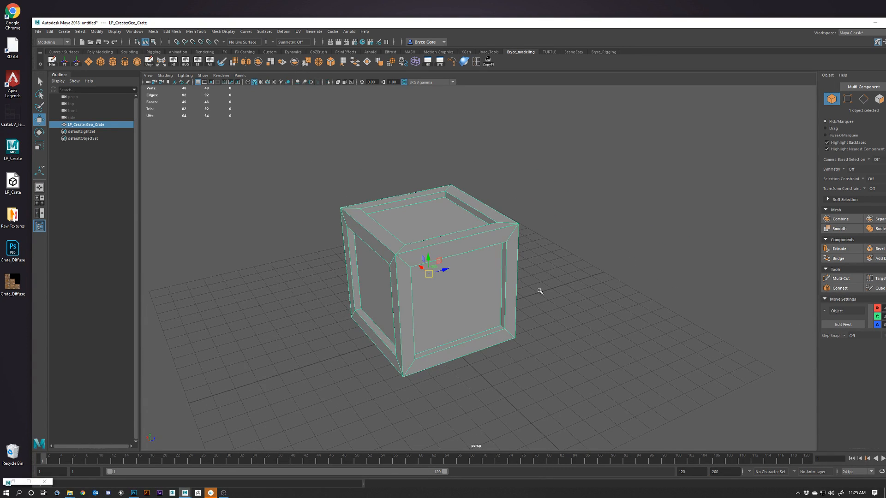
{"action": "left_click_drag", "start_coordinate": [592, 23], "coordinate": [559, 18]}
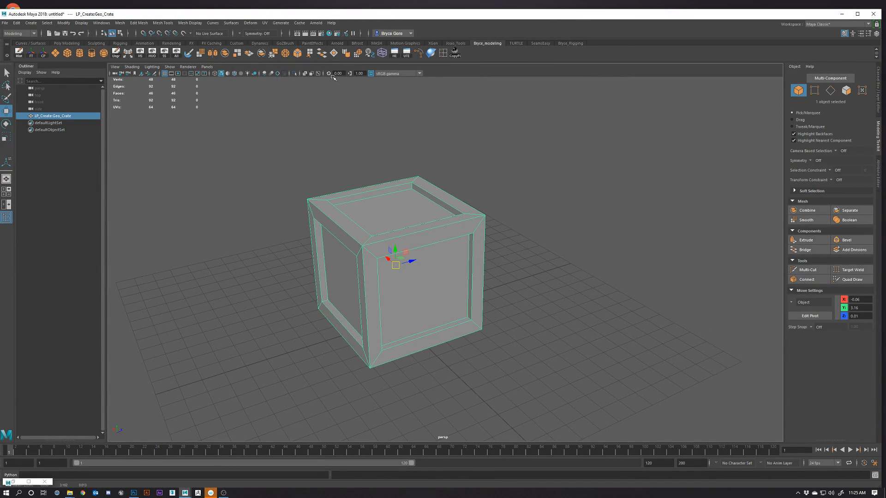
{"action": "left_click", "coordinate": [329, 33]}
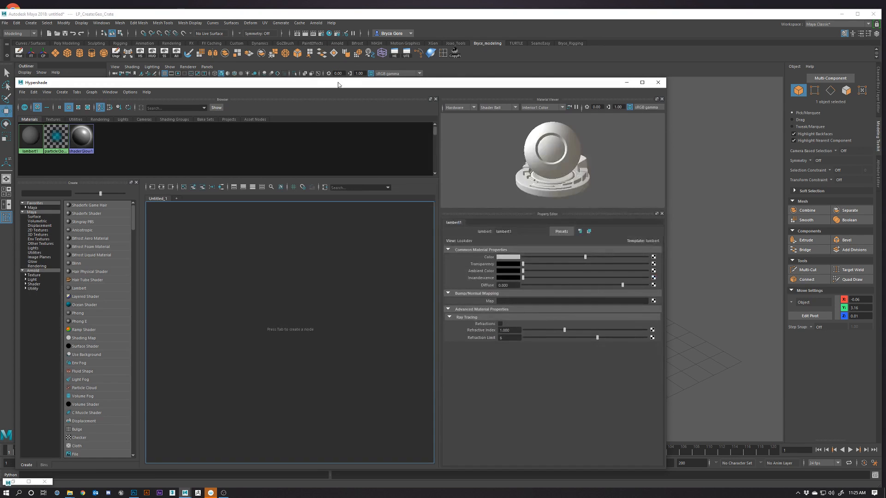
{"action": "left_click_drag", "start_coordinate": [338, 85], "coordinate": [407, 56]}
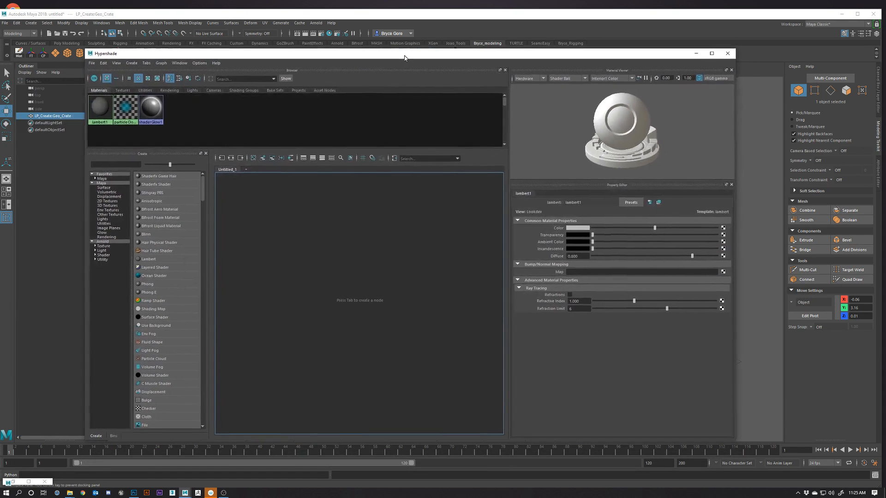
Step: Create an Arnold aiStandardSurface material and give its base color a muted red tint
{"action": "left_click", "coordinate": [94, 255]}
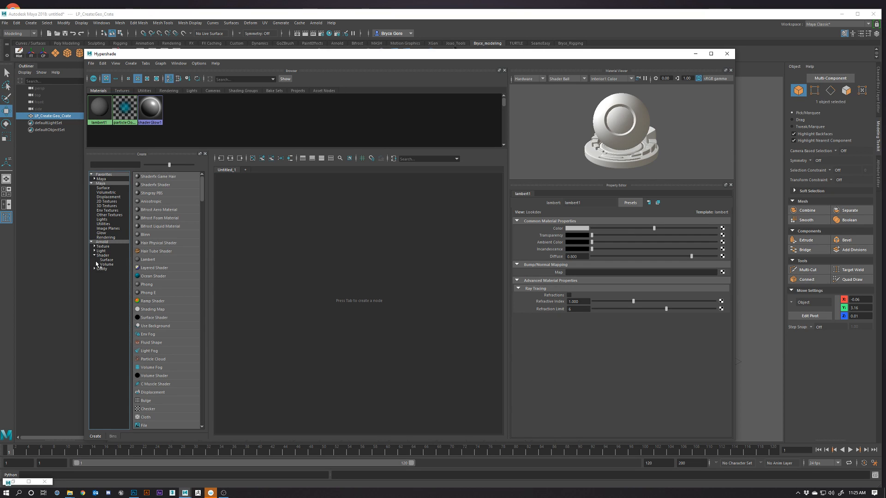
{"action": "left_click", "coordinate": [104, 259]}
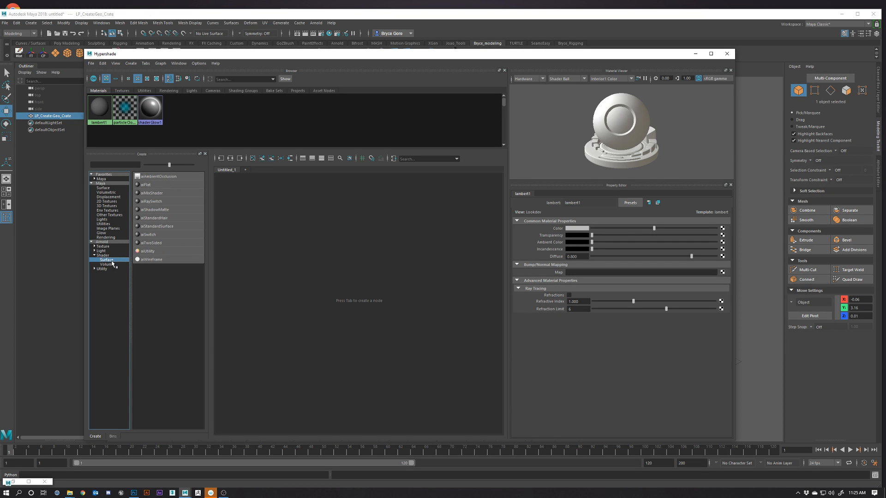
{"action": "left_click", "coordinate": [156, 227]}
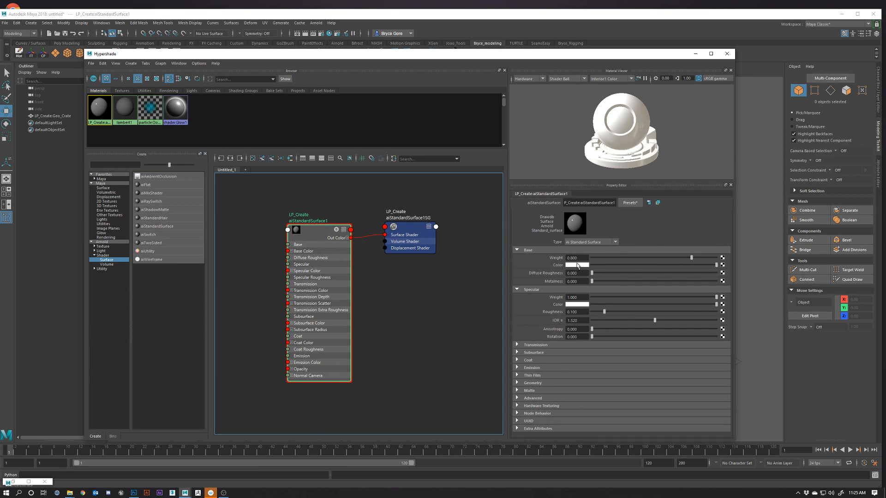
{"action": "left_click", "coordinate": [576, 265]}
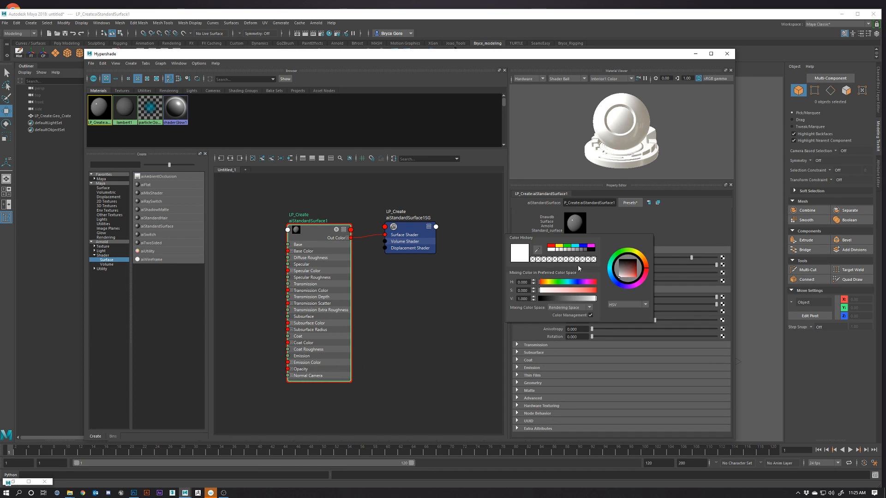
{"action": "left_click", "coordinate": [632, 275]}
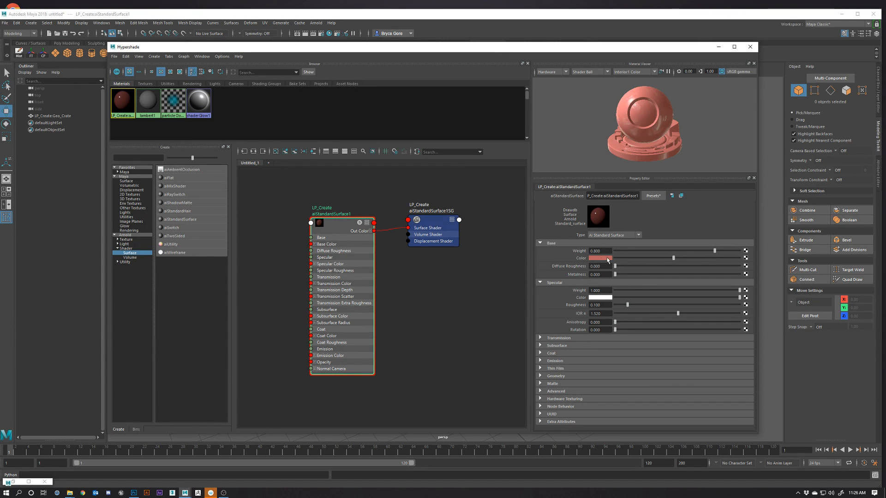
Step: Connect a File texture node to the material's base color and bring up the file node's attributes
{"action": "left_click", "coordinate": [745, 258]}
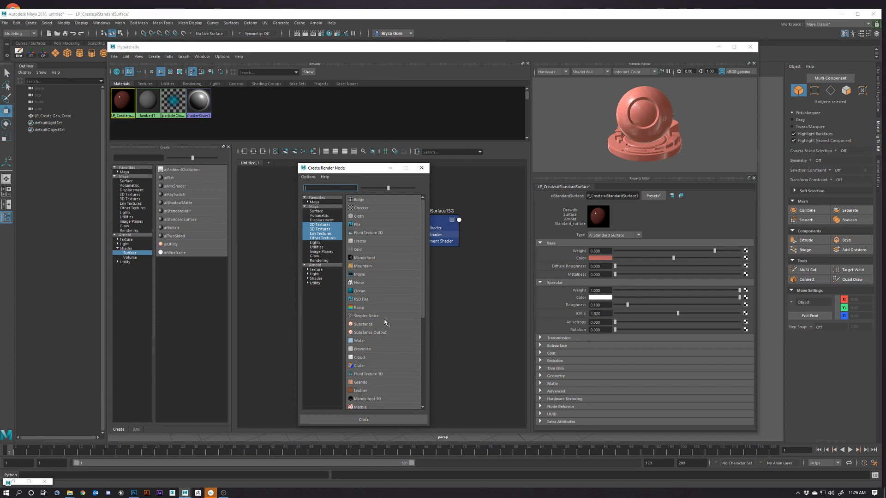
{"action": "left_click", "coordinate": [358, 226]}
{"action": "middle_click_drag", "start_coordinate": [356, 304], "coordinate": [399, 300]}
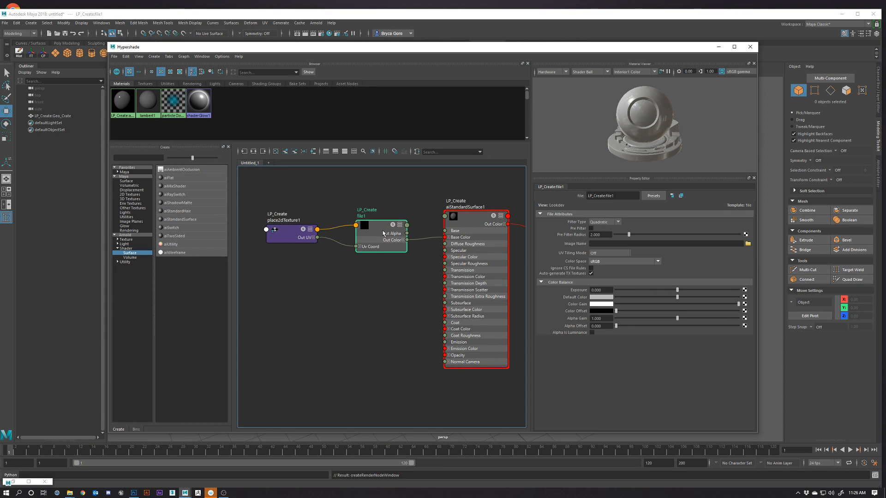
{"action": "left_click_drag", "start_coordinate": [382, 231], "coordinate": [381, 228]}
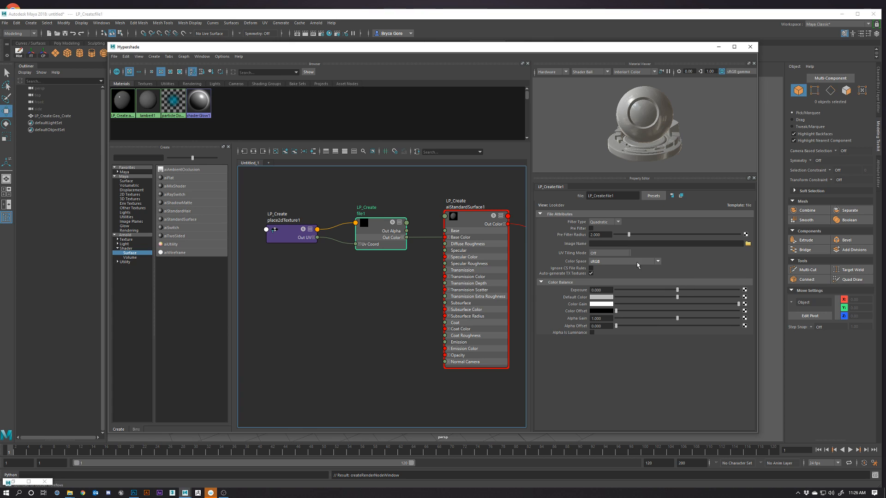
{"action": "left_click", "coordinate": [469, 217]}
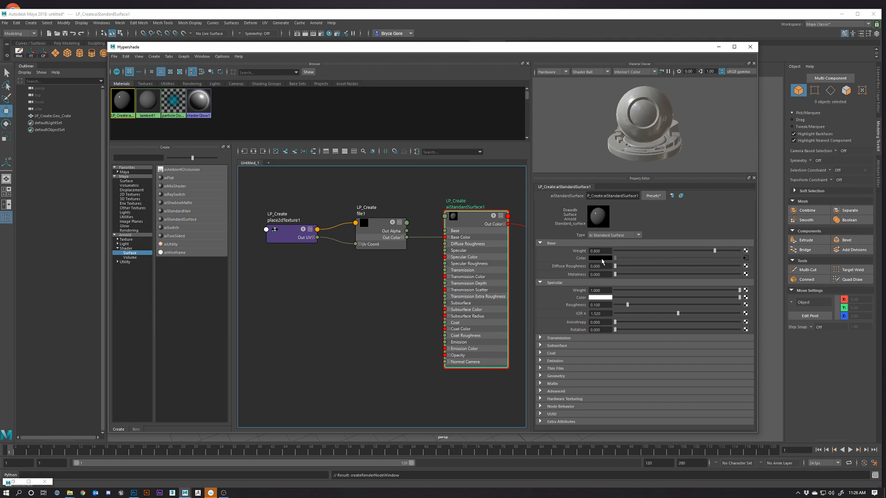
{"action": "left_click", "coordinate": [745, 259]}
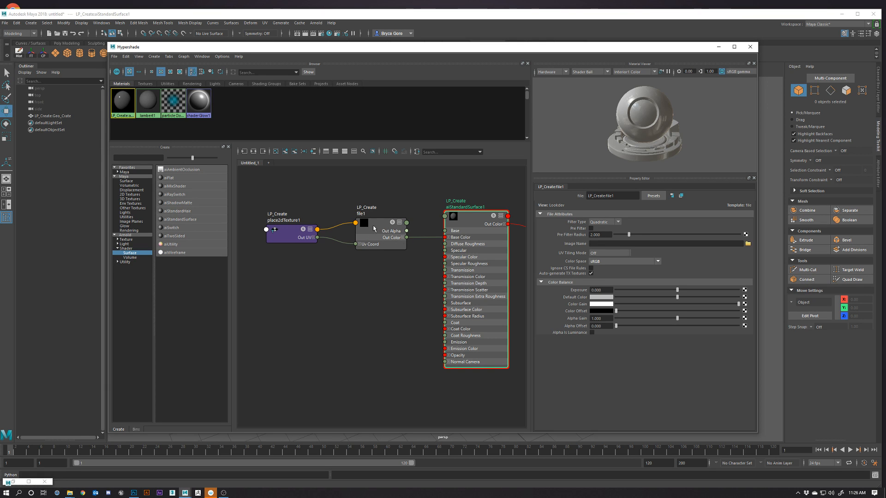
{"action": "left_click_drag", "start_coordinate": [374, 228], "coordinate": [375, 249]}
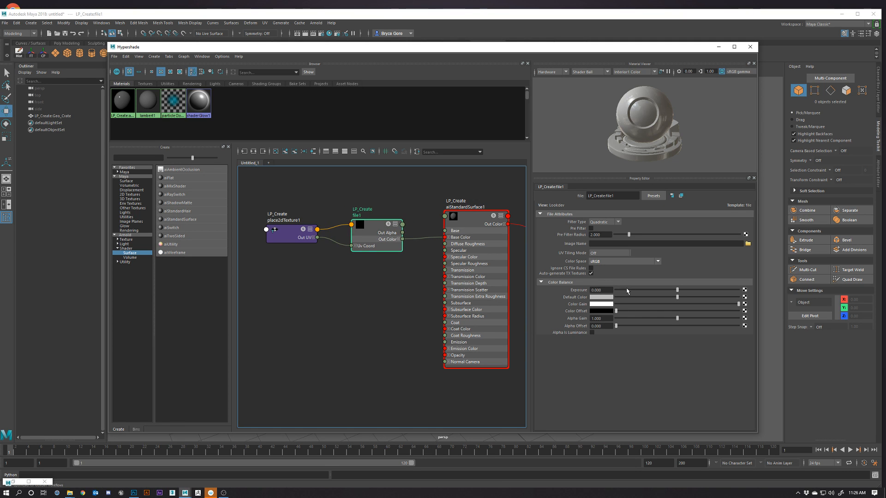
Step: Load Crate_Diffuse.psd from the Desktop as the File node's image and check it on the shader ball preview
{"action": "left_click", "coordinate": [747, 244]}
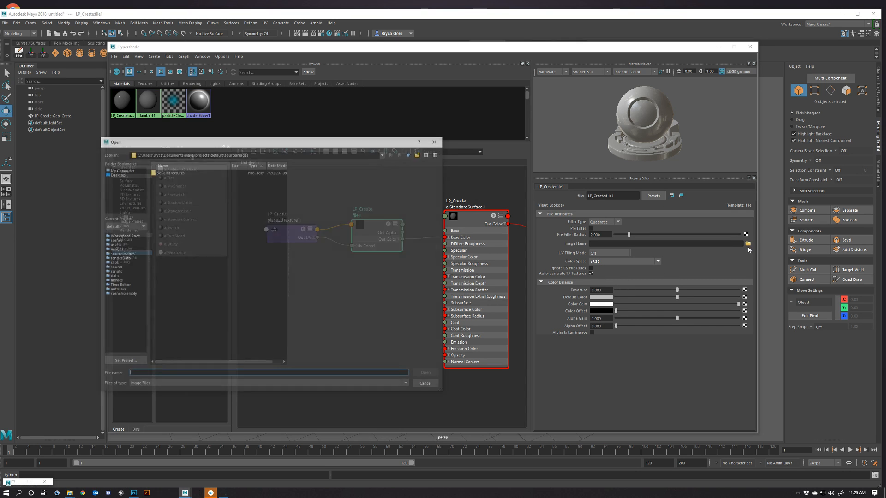
{"action": "left_click", "coordinate": [113, 174]}
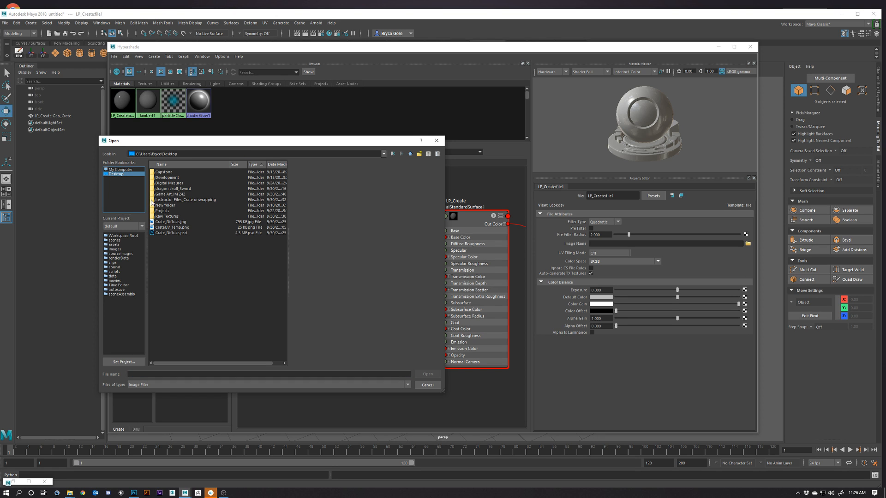
{"action": "double_click", "coordinate": [174, 233]}
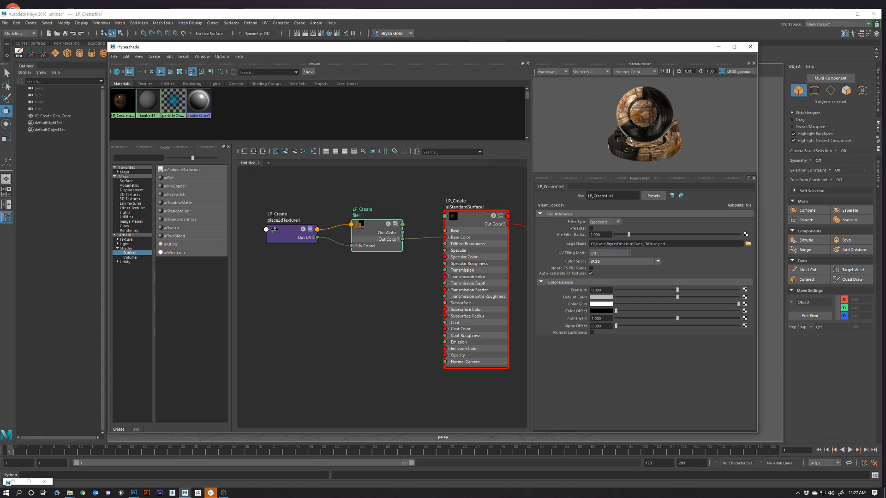
{"action": "scroll", "coordinate": [650, 119], "scroll_direction": "up", "scroll_amount": 5}
{"action": "scroll", "coordinate": [646, 120], "scroll_direction": "down", "scroll_amount": 8}
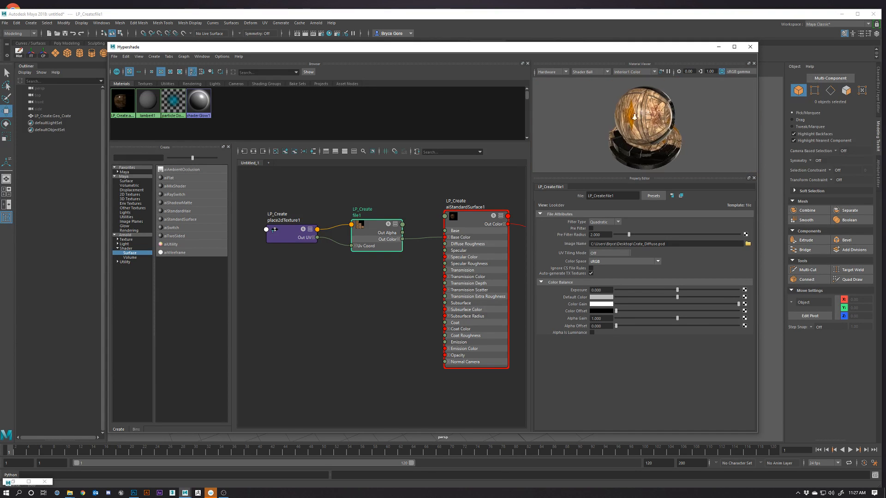
{"action": "scroll", "coordinate": [645, 120], "scroll_direction": "up", "scroll_amount": 5}
{"action": "scroll", "coordinate": [645, 120], "scroll_direction": "down", "scroll_amount": 2}
{"action": "left_click_drag", "start_coordinate": [646, 120], "coordinate": [628, 76], "text": "alt"}
Step: Reposition the Hypershade window and its node graph so both the crate and the aiStandardSurface node are accessible
{"action": "left_click_drag", "start_coordinate": [587, 51], "coordinate": [780, 65]}
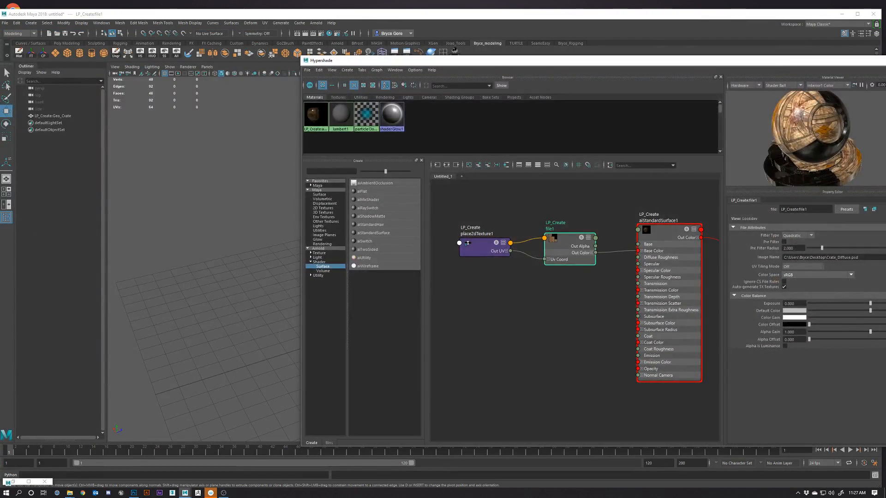
{"action": "left_click_drag", "start_coordinate": [885, 138], "coordinate": [731, 138]}
{"action": "left_click_drag", "start_coordinate": [631, 64], "coordinate": [236, 79]}
{"action": "middle_click_drag", "start_coordinate": [58, 315], "coordinate": [0, 300], "text": "alt"}
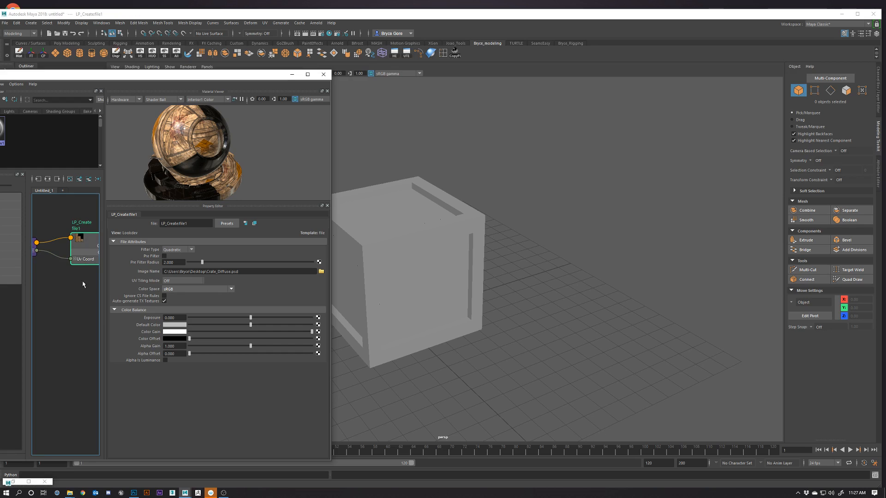
{"action": "middle_click_drag", "start_coordinate": [83, 283], "coordinate": [33, 296], "text": "alt"}
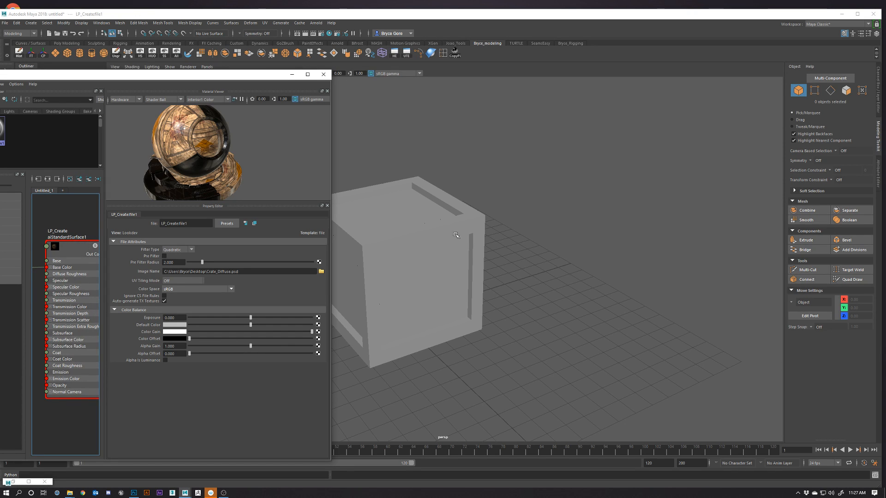
Step: Assign the aiStandardSurface material to the crate and bring up the material's attributes
{"action": "left_click", "coordinate": [455, 234]}
{"action": "right_click", "coordinate": [72, 251]}
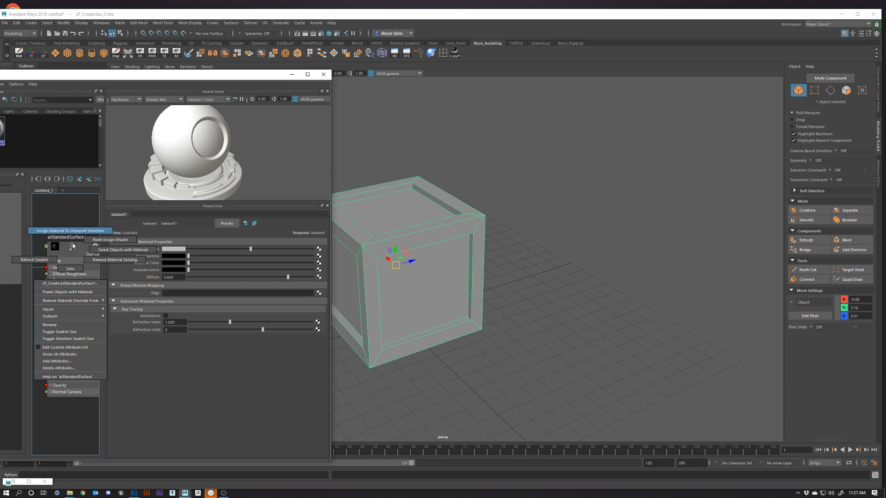
{"action": "left_click", "coordinate": [71, 237]}
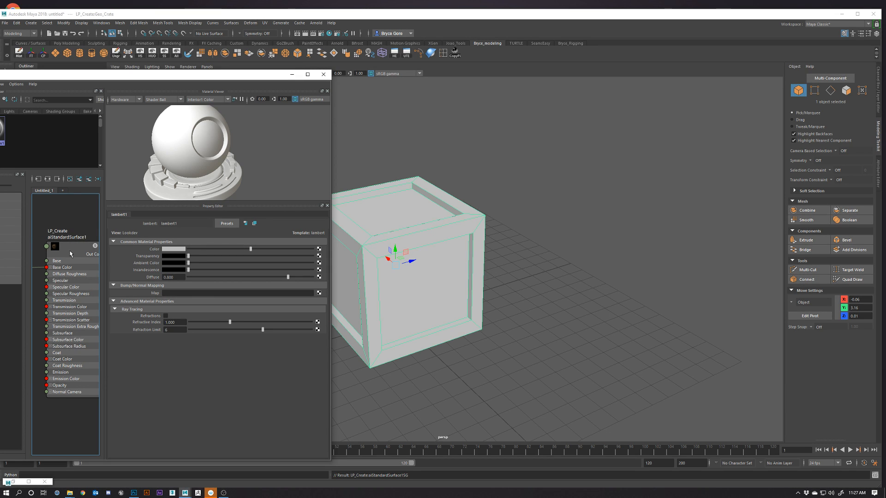
{"action": "left_click", "coordinate": [70, 253]}
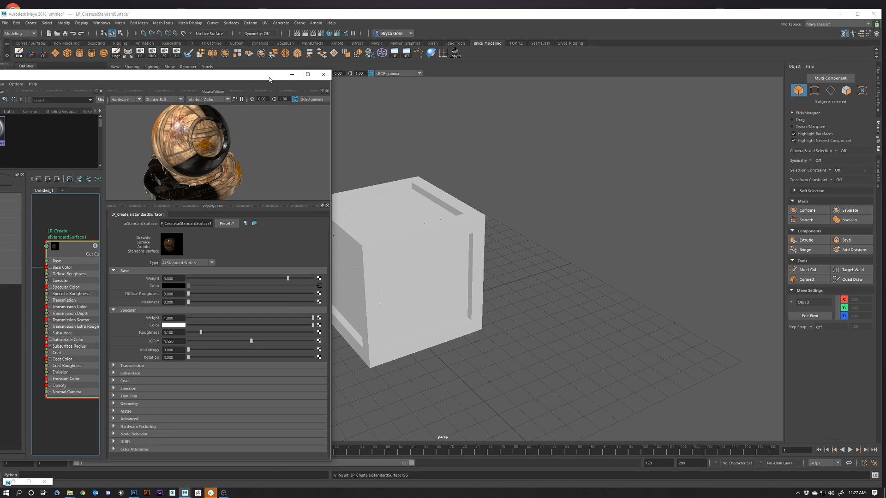
Step: Move the Hypershade further clear of the crate and turn on textured display in the viewport
{"action": "left_click_drag", "start_coordinate": [269, 79], "coordinate": [144, 99]}
{"action": "left_click_drag", "start_coordinate": [464, 260], "coordinate": [440, 240], "text": "alt"}
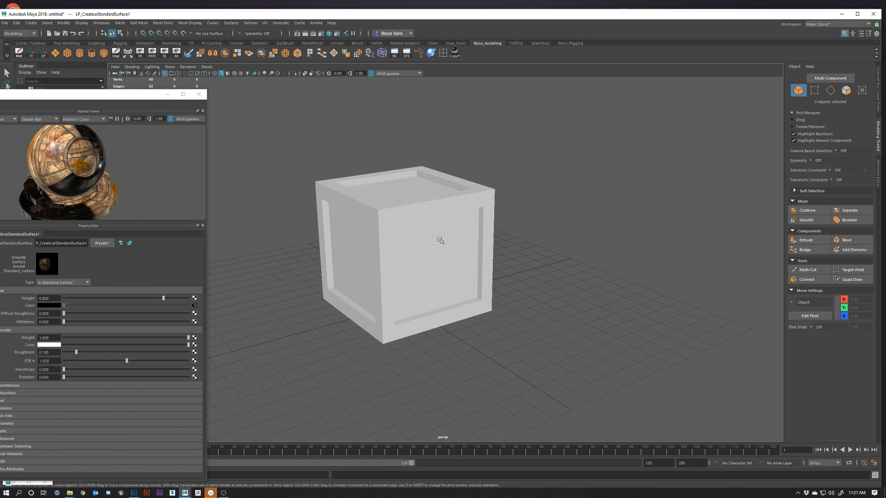
{"action": "left_click", "coordinate": [241, 74]}
Step: Examine the textured crate's sides, corners and top up close and from a distance for texture alignment
{"action": "left_click_drag", "start_coordinate": [438, 277], "coordinate": [428, 233], "text": "alt"}
{"action": "right_click_drag", "start_coordinate": [428, 233], "coordinate": [515, 235], "text": "alt"}
{"action": "left_click_drag", "start_coordinate": [514, 236], "coordinate": [537, 249], "text": "alt"}
{"action": "right_click_drag", "start_coordinate": [538, 250], "coordinate": [590, 269], "text": "alt"}
{"action": "left_click_drag", "start_coordinate": [591, 269], "coordinate": [518, 257], "text": "alt"}
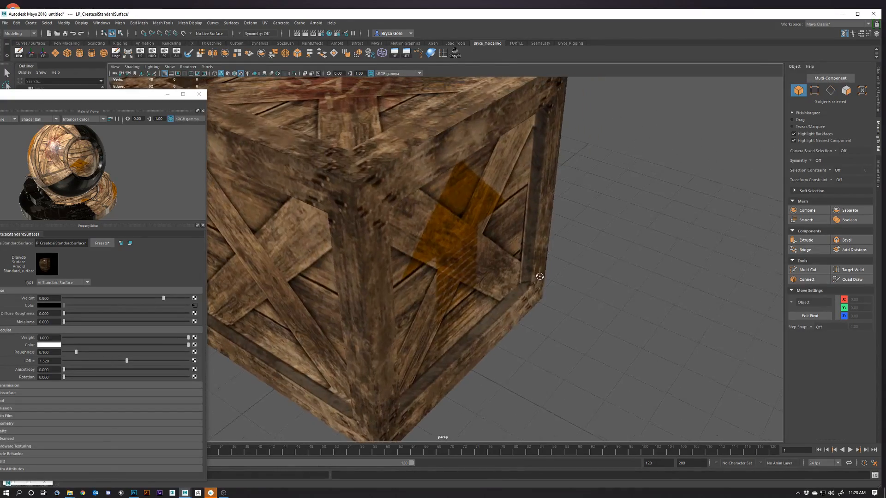
{"action": "right_click_drag", "start_coordinate": [518, 257], "coordinate": [526, 283], "text": "alt"}
{"action": "left_click_drag", "start_coordinate": [526, 283], "coordinate": [537, 281], "text": "alt"}
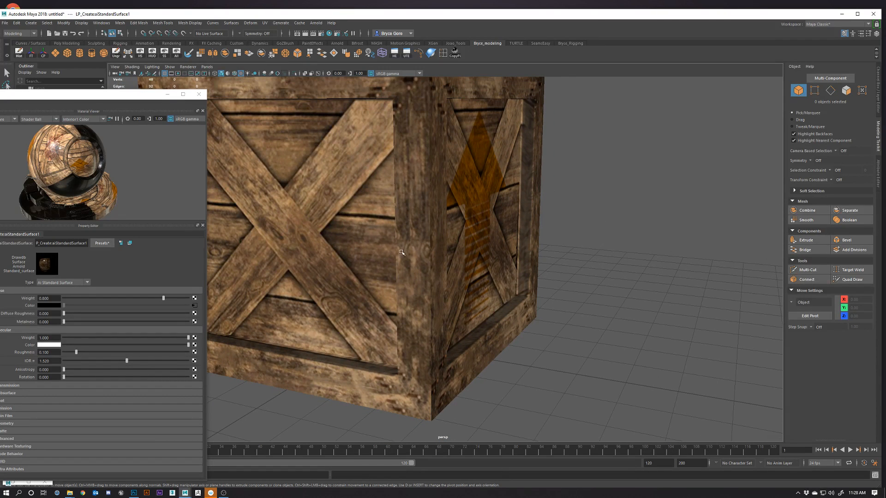
{"action": "right_click_drag", "start_coordinate": [435, 343], "coordinate": [410, 311], "text": "alt"}
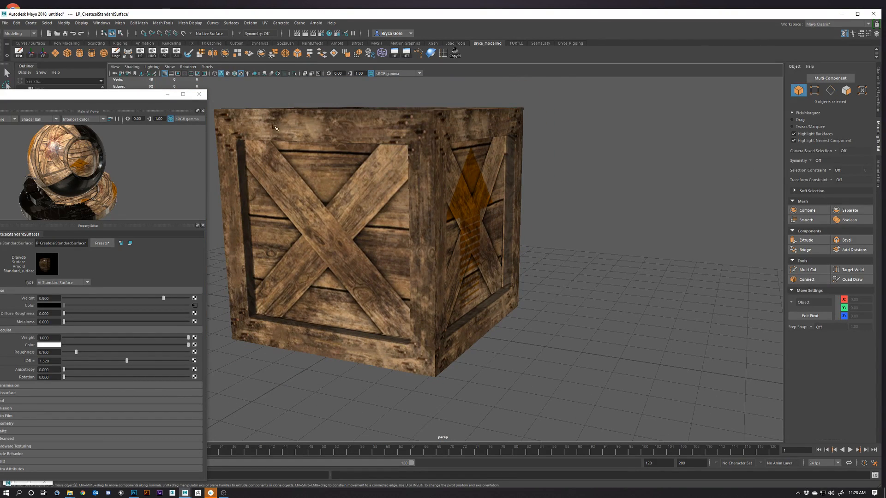
{"action": "left_click_drag", "start_coordinate": [513, 268], "coordinate": [511, 199], "text": "alt"}
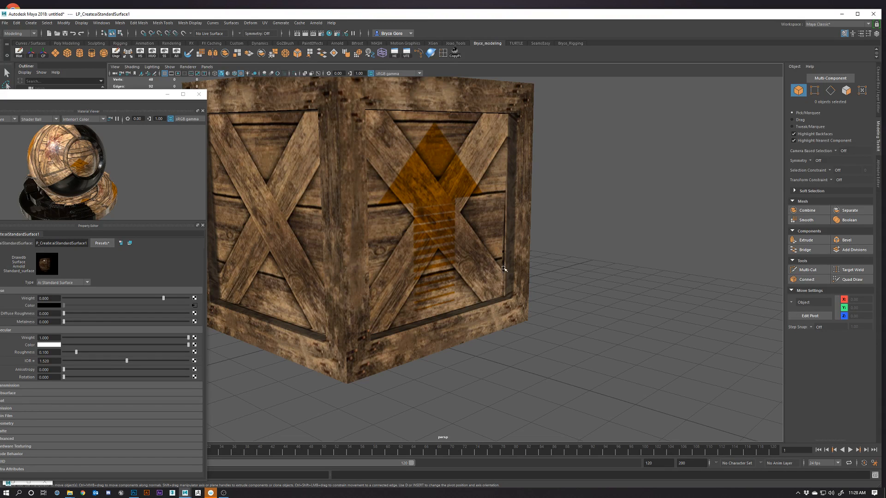
{"action": "left_click_drag", "start_coordinate": [504, 267], "coordinate": [499, 307], "text": "alt"}
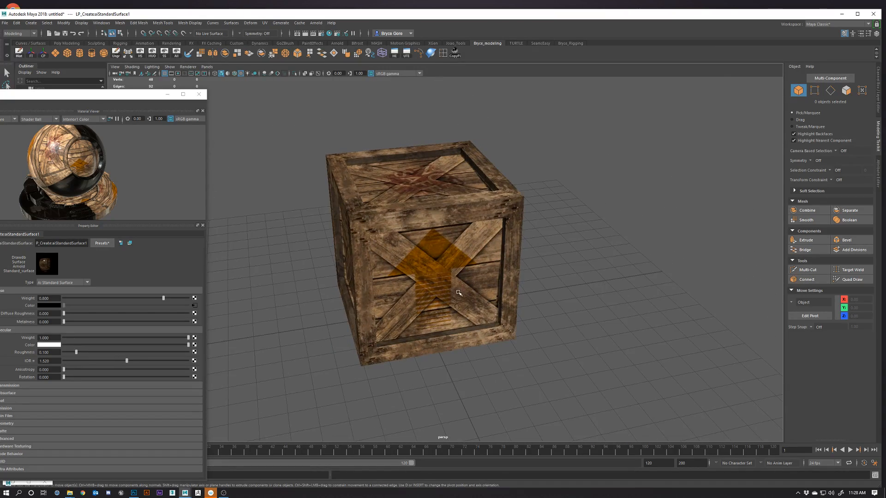
{"action": "left_click_drag", "start_coordinate": [434, 237], "coordinate": [450, 237], "text": "alt"}
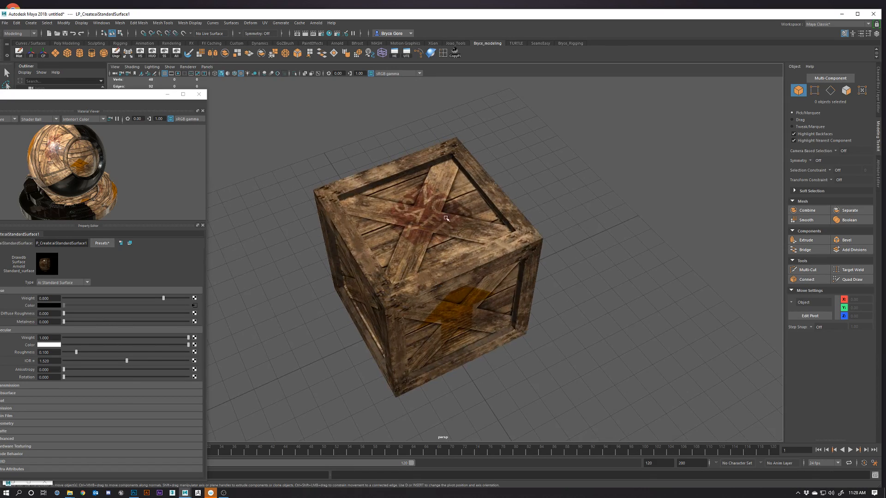
{"action": "mouse_move", "coordinate": [461, 298]}
{"action": "left_mouse_down", "text": "alt"}
{"action": "mouse_move", "coordinate": [462, 279]}
{"action": "mouse_move", "coordinate": [465, 300]}
{"action": "left_mouse_up", "text": "alt"}
{"action": "scroll", "coordinate": [493, 306], "scroll_direction": "down", "scroll_amount": 3}
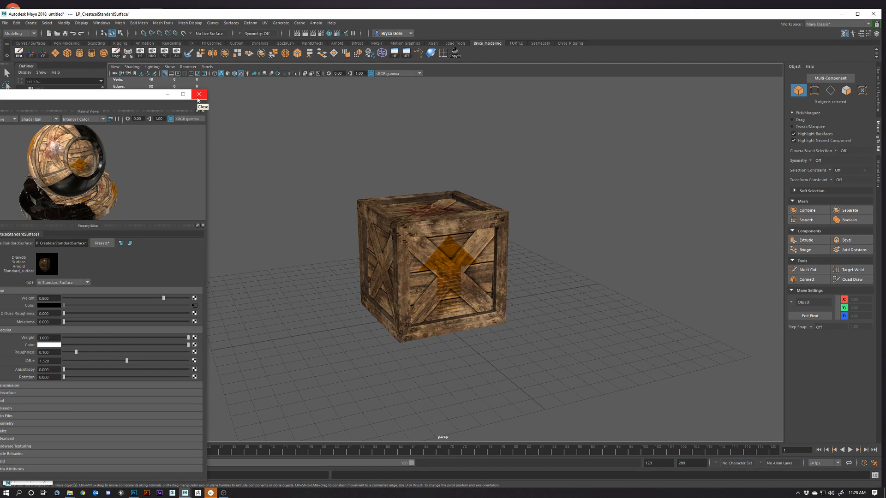
Step: Close the Hypershade and create a polygon plane on the grid beneath the crate
{"action": "left_click", "coordinate": [198, 96]}
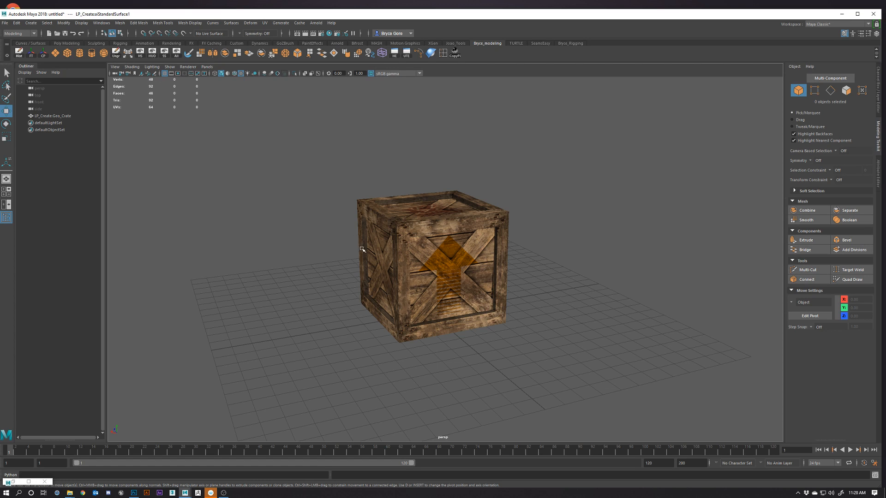
{"action": "left_click", "coordinate": [56, 54]}
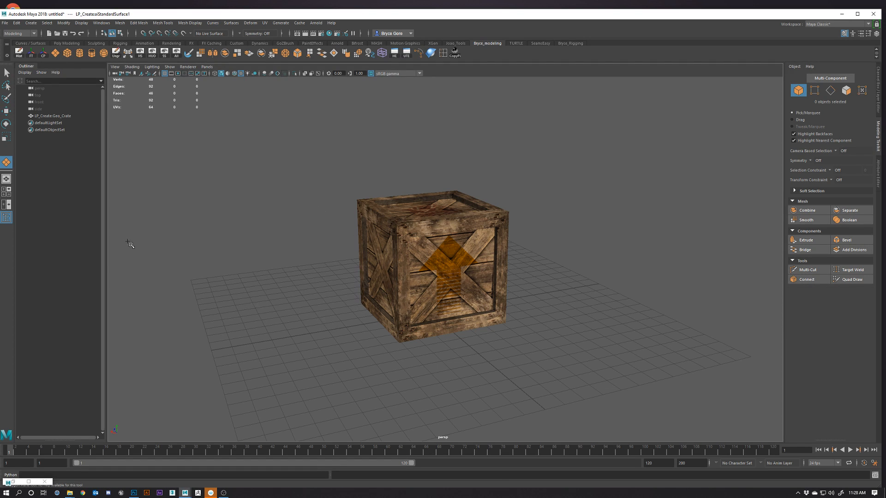
{"action": "left_click_drag", "start_coordinate": [281, 304], "coordinate": [627, 342]}
{"action": "mouse_move", "coordinate": [454, 329]}
{"action": "left_mouse_down", "text": "alt"}
{"action": "mouse_move", "coordinate": [392, 344]}
{"action": "mouse_move", "coordinate": [438, 330]}
{"action": "left_mouse_up", "text": "alt"}
{"action": "right_click_drag", "start_coordinate": [517, 327], "coordinate": [495, 324], "text": "alt"}
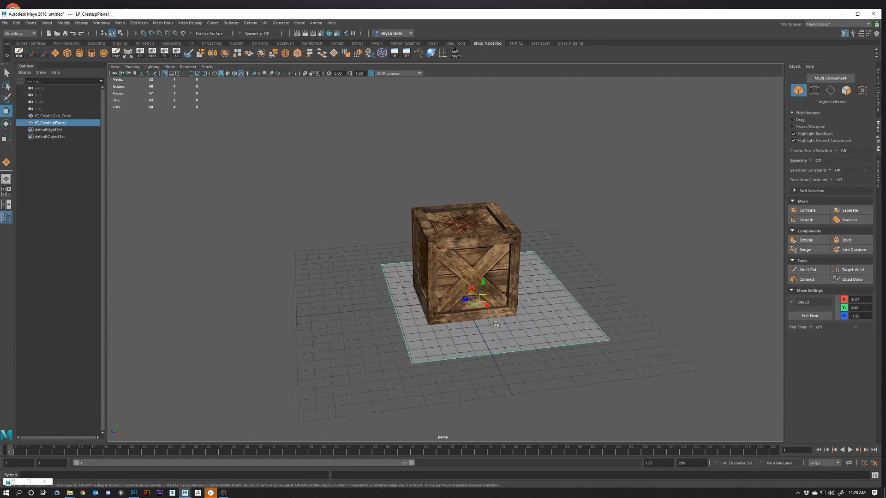
Step: Scale the plane up into a large floor extending well beyond the crate and grid
{"action": "key", "text": "e"}
{"action": "key", "text": "r"}
{"action": "left_click_drag", "start_coordinate": [491, 309], "coordinate": [563, 357]}
{"action": "left_click_drag", "start_coordinate": [462, 303], "coordinate": [442, 302]}
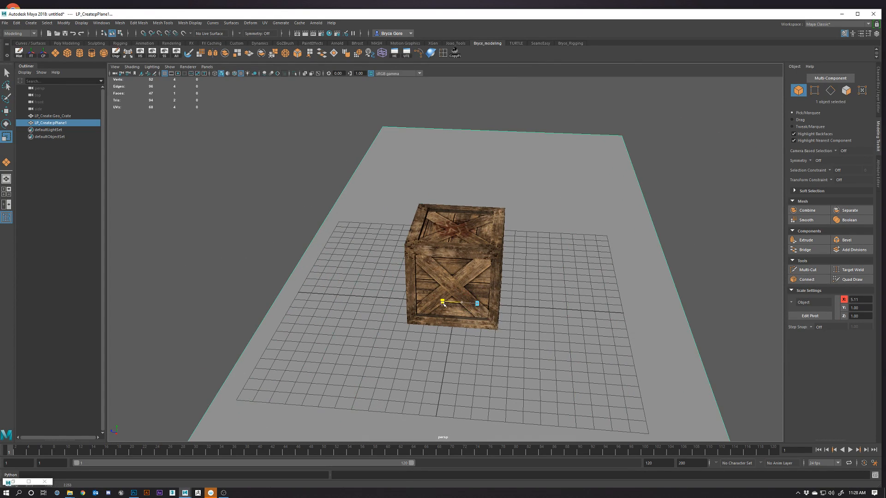
Step: Extrude the floor plane's long edge behind the crate straight up into a tall backdrop wall
{"action": "right_click_drag", "start_coordinate": [352, 245], "coordinate": [352, 223]}
{"action": "left_click", "coordinate": [311, 236]}
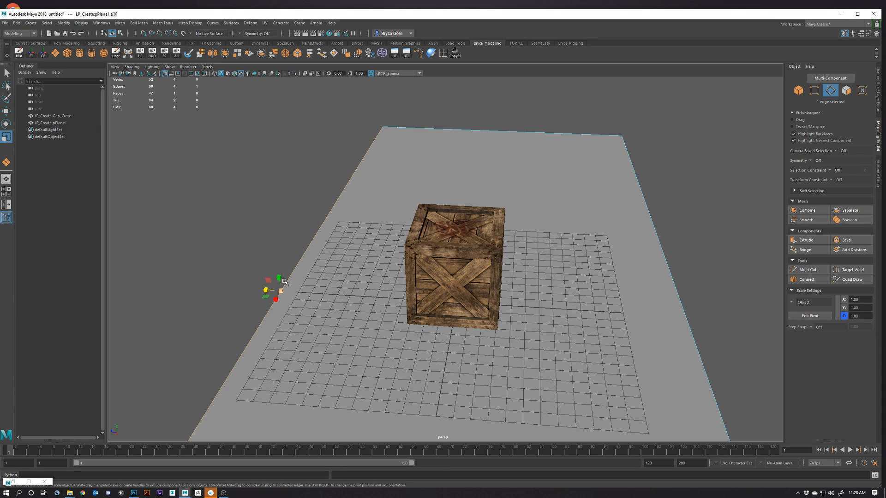
{"action": "key", "text": "w"}
{"action": "left_click_drag", "start_coordinate": [281, 281], "coordinate": [267, 105], "text": "shift"}
{"action": "scroll", "coordinate": [286, 134], "scroll_direction": "down", "scroll_amount": 5}
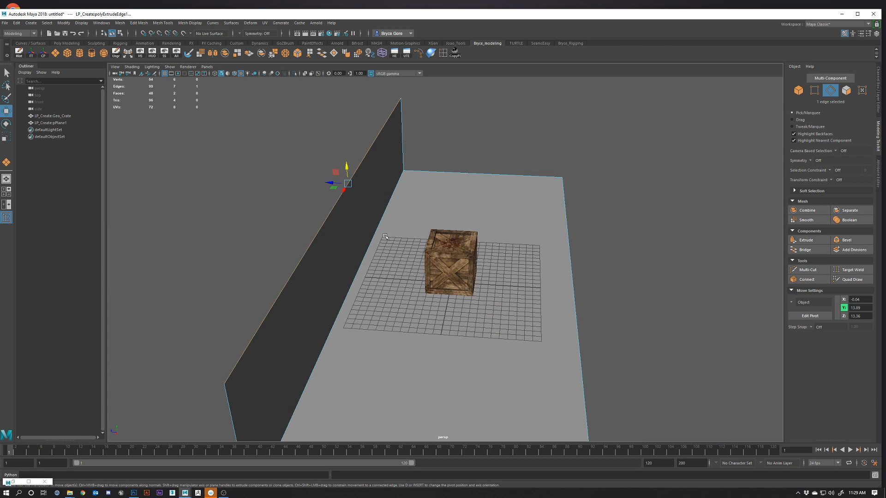
{"action": "left_click_drag", "start_coordinate": [433, 263], "coordinate": [374, 222], "text": "alt"}
{"action": "left_click_drag", "start_coordinate": [356, 166], "coordinate": [353, 122]}
Step: Return the backdrop to object mode, preview it smoothed, and check its curve against the crate from the side
{"action": "right_click_drag", "start_coordinate": [352, 205], "coordinate": [331, 231]}
{"action": "key", "text": "3"}
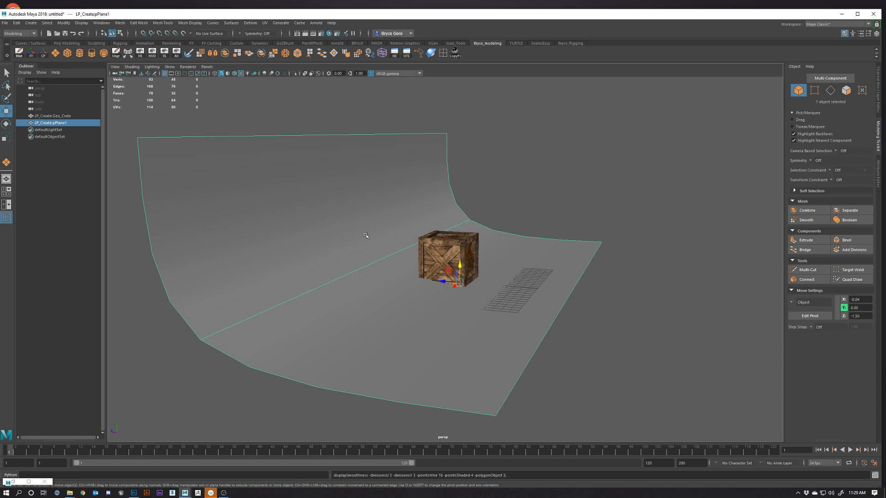
{"action": "left_click_drag", "start_coordinate": [529, 214], "coordinate": [547, 206], "text": "alt"}
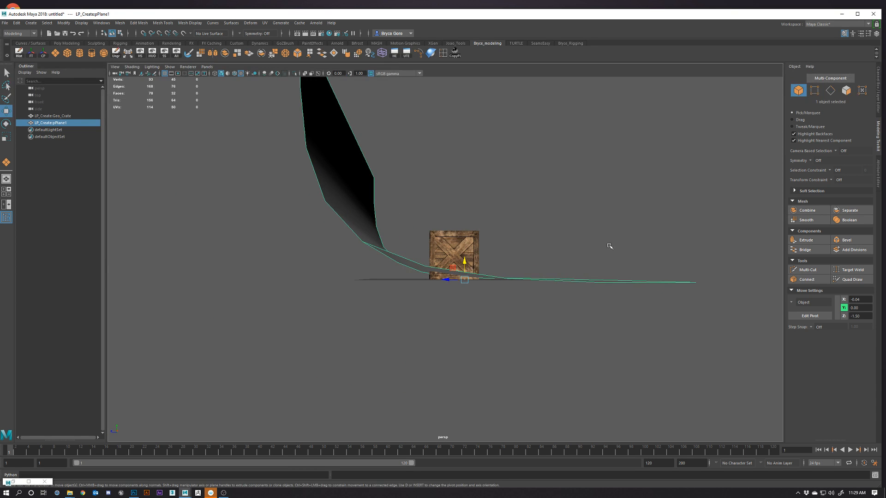
{"action": "left_click", "coordinate": [609, 245]}
{"action": "left_click_drag", "start_coordinate": [498, 294], "coordinate": [495, 295], "text": "alt"}
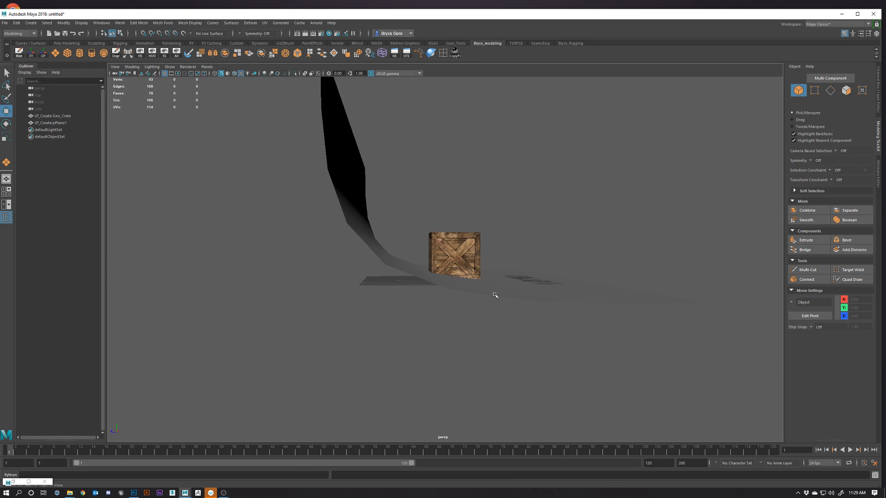
Step: Scale the backdrop deeper along Z and move it back to about Z 11.94 so the crate sits on its flat part
{"action": "left_click", "coordinate": [524, 287]}
{"action": "key", "text": "e"}
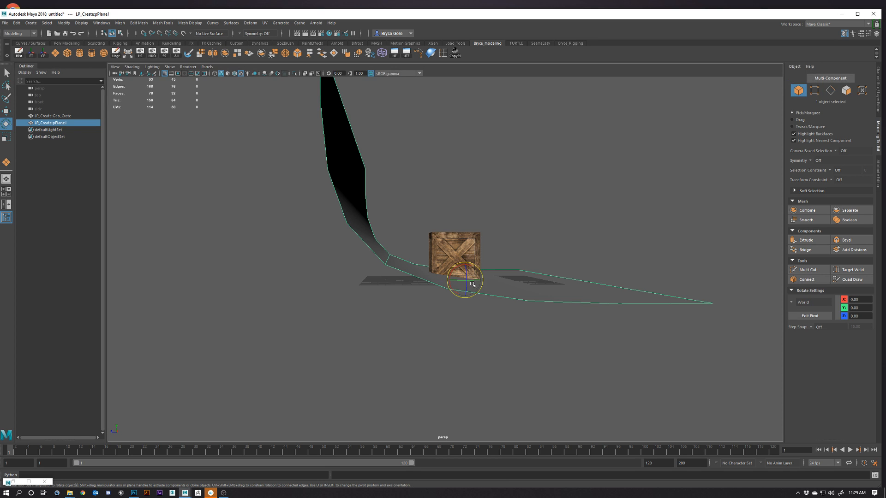
{"action": "key", "text": "r"}
{"action": "left_click_drag", "start_coordinate": [449, 280], "coordinate": [354, 294]}
{"action": "key", "text": "w"}
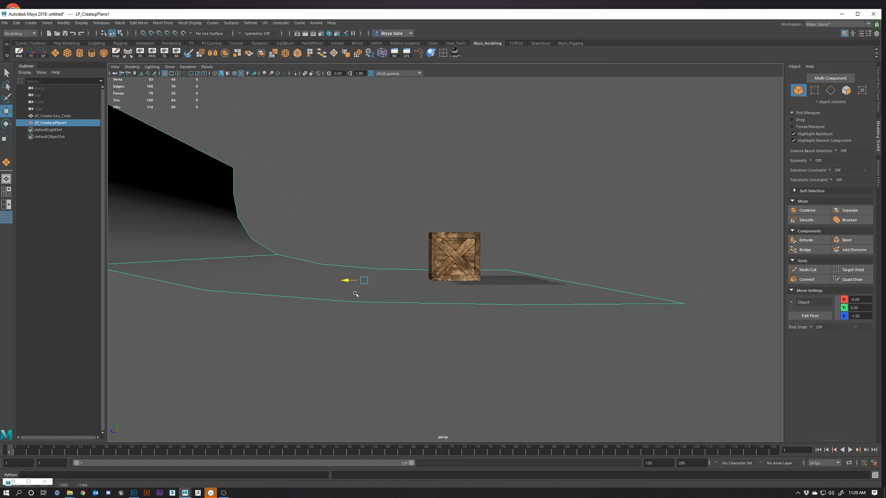
{"action": "left_click_drag", "start_coordinate": [438, 308], "coordinate": [458, 312], "text": "alt"}
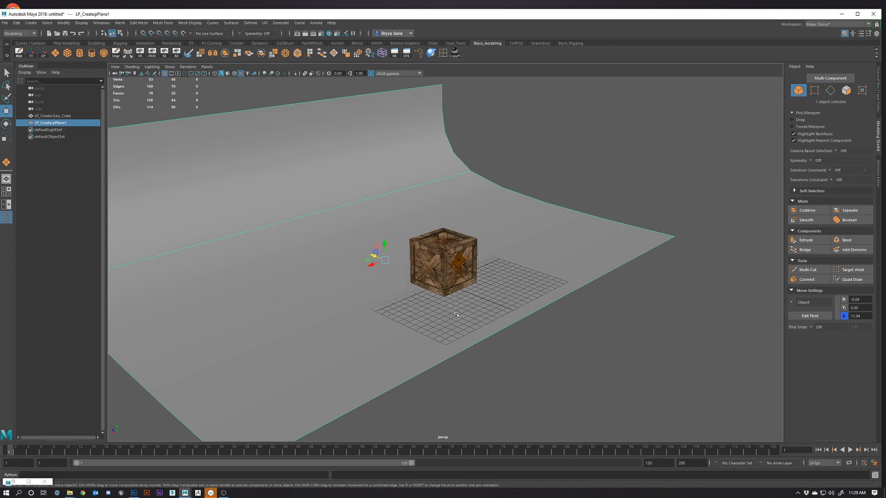
Step: Insert an edge loop across the backdrop's floor between the wall and the crate, and restore the smooth preview
{"action": "scroll", "coordinate": [459, 311], "scroll_direction": "down", "scroll_amount": 3}
{"action": "key", "text": "1"}
{"action": "middle_click_drag", "start_coordinate": [340, 306], "coordinate": [391, 303], "text": "alt"}
{"action": "right_click_drag", "start_coordinate": [391, 303], "coordinate": [383, 292], "text": "shift"}
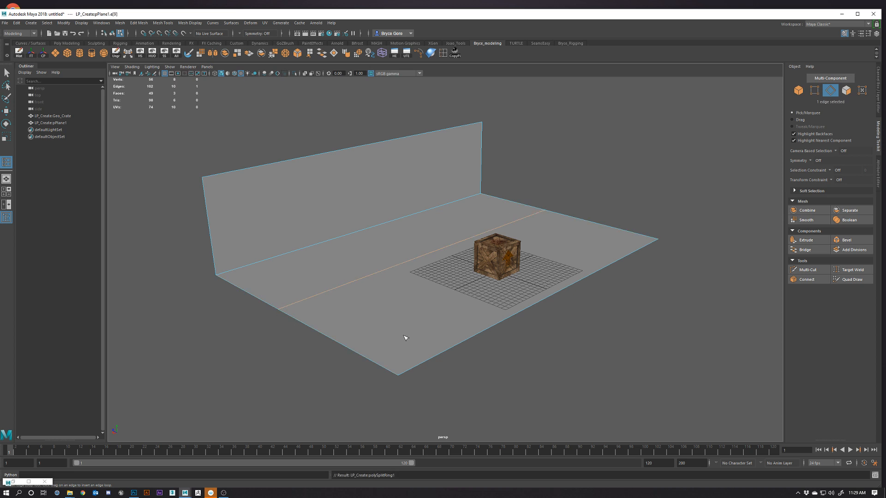
{"action": "left_click_drag", "start_coordinate": [405, 338], "coordinate": [448, 314], "text": "alt"}
{"action": "key", "text": "3"}
Step: Move the backdrop's wall face along Z closer to the crate, and preview the result smoothed
{"action": "right_click_drag", "start_coordinate": [383, 255], "coordinate": [374, 273]}
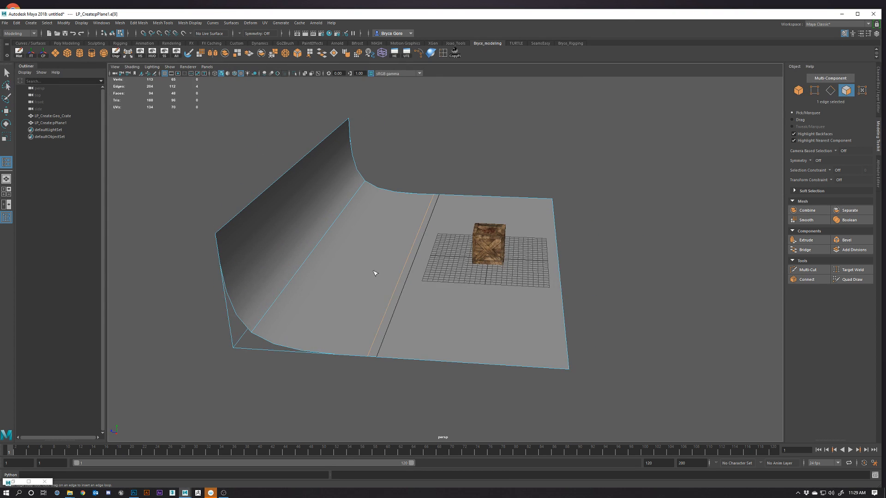
{"action": "left_click", "coordinate": [317, 231]}
{"action": "key", "text": "w"}
{"action": "key", "text": "1"}
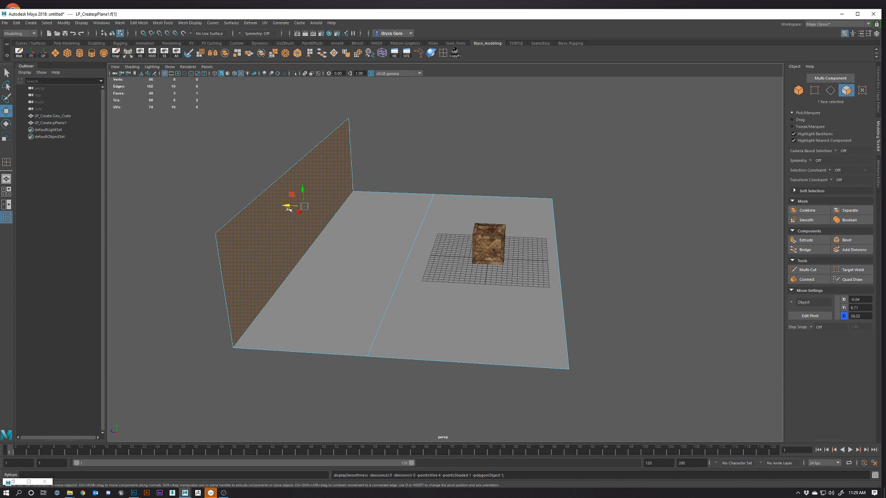
{"action": "left_click_drag", "start_coordinate": [287, 209], "coordinate": [419, 267]}
{"action": "key", "text": "3"}
Step: Move the floor's inserted edge loop closer to the crate, to about Z 11.91
{"action": "key", "text": "F10"}
{"action": "left_click", "coordinate": [419, 275]}
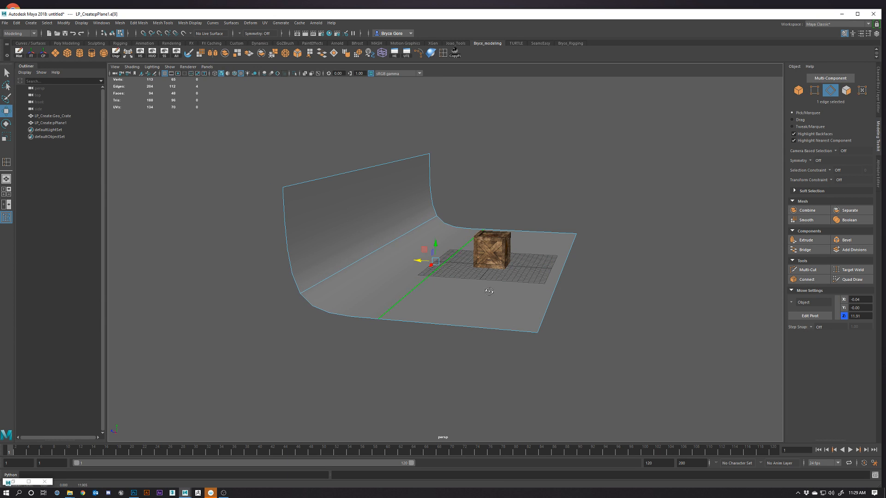
{"action": "left_click_drag", "start_coordinate": [489, 291], "coordinate": [435, 293], "text": "alt"}
Step: Raise the top edge of the backdrop's wall to about Y 37.58 so the wall is taller behind the crate
{"action": "left_click", "coordinate": [449, 157]}
{"action": "left_click_drag", "start_coordinate": [436, 246], "coordinate": [466, 223], "text": "alt"}
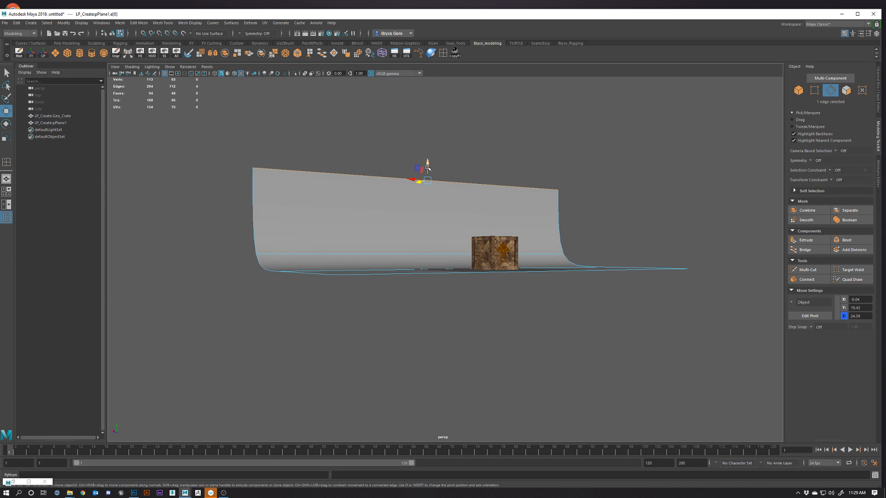
{"action": "left_click_drag", "start_coordinate": [428, 168], "coordinate": [427, 130]}
{"action": "left_click_drag", "start_coordinate": [445, 203], "coordinate": [454, 268], "text": "alt"}
{"action": "right_click_drag", "start_coordinate": [526, 284], "coordinate": [622, 295], "text": "alt"}
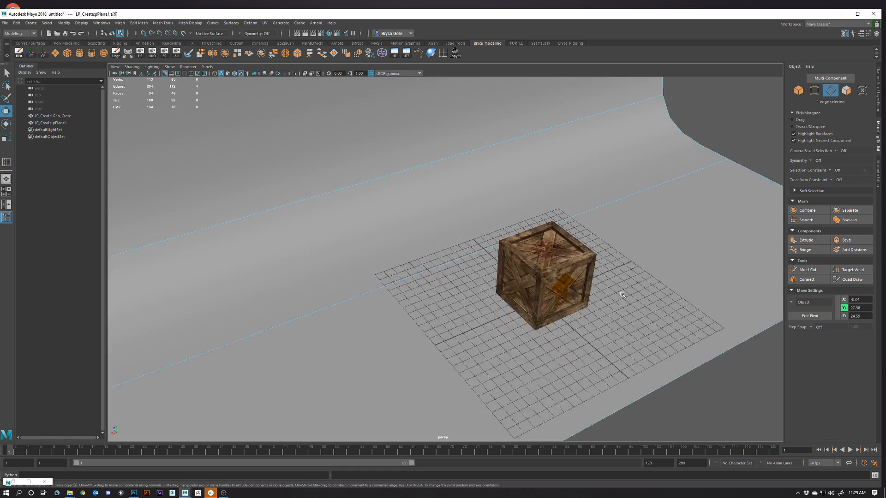
{"action": "left_click_drag", "start_coordinate": [622, 294], "coordinate": [600, 276], "text": "alt"}
Step: Return to object mode and slide the backdrop along X to about -3.36
{"action": "right_click_drag", "start_coordinate": [557, 261], "coordinate": [591, 253]}
{"action": "left_click", "coordinate": [559, 260]}
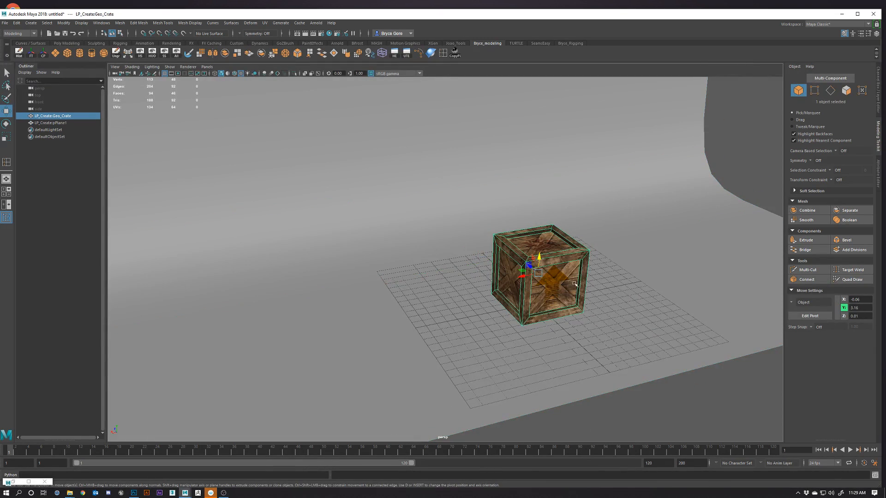
{"action": "left_click_drag", "start_coordinate": [522, 334], "coordinate": [555, 291], "text": "alt"}
{"action": "right_click_drag", "start_coordinate": [555, 290], "coordinate": [616, 320], "text": "alt"}
{"action": "left_click_drag", "start_coordinate": [616, 320], "coordinate": [605, 308], "text": "alt"}
{"action": "right_click_drag", "start_coordinate": [605, 308], "coordinate": [512, 295], "text": "alt"}
{"action": "left_click", "coordinate": [626, 293]}
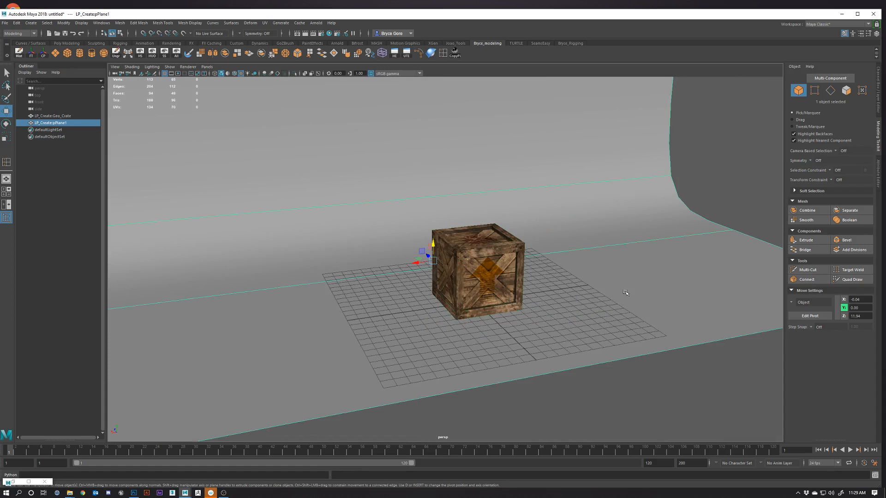
{"action": "key", "text": "f"}
{"action": "left_click_drag", "start_coordinate": [424, 262], "coordinate": [442, 263]}
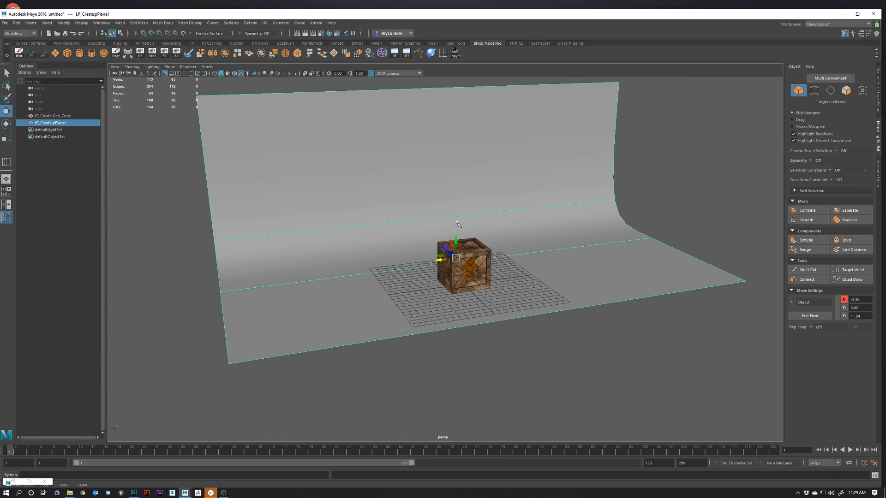
Step: Rotate the crate about 24.15 degrees around Y and reposition it on the floor at about X 1.75, Z 1.47
{"action": "scroll", "coordinate": [458, 224], "scroll_direction": "up", "scroll_amount": 5}
{"action": "left_click", "coordinate": [480, 282]}
{"action": "key", "text": "e"}
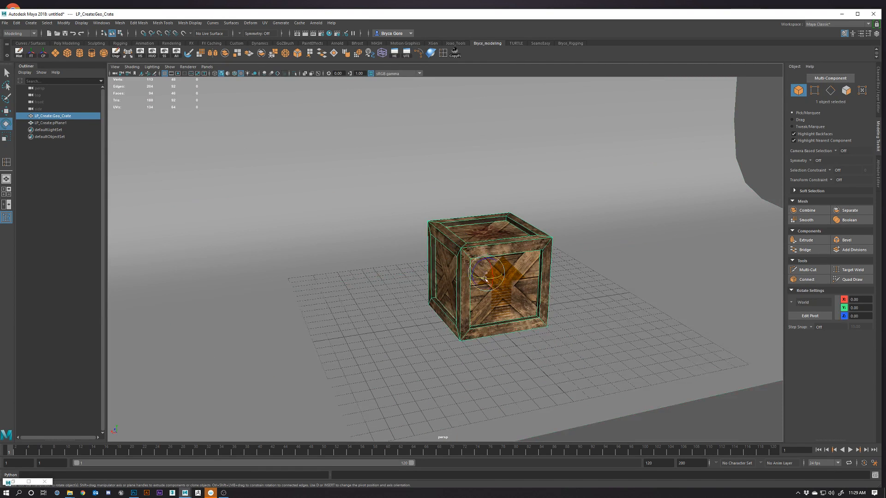
{"action": "key", "text": "w"}
{"action": "left_click_drag", "start_coordinate": [485, 278], "coordinate": [431, 312], "text": "alt"}
{"action": "left_click_drag", "start_coordinate": [539, 357], "coordinate": [618, 369], "text": "alt"}
{"action": "right_click_drag", "start_coordinate": [644, 372], "coordinate": [523, 314], "text": "alt"}
{"action": "middle_click_drag", "start_coordinate": [572, 330], "coordinate": [504, 336], "text": "alt"}
{"action": "left_click_drag", "start_coordinate": [504, 336], "coordinate": [565, 338], "text": "alt"}
{"action": "middle_click_drag", "start_coordinate": [565, 338], "coordinate": [585, 323], "text": "alt"}
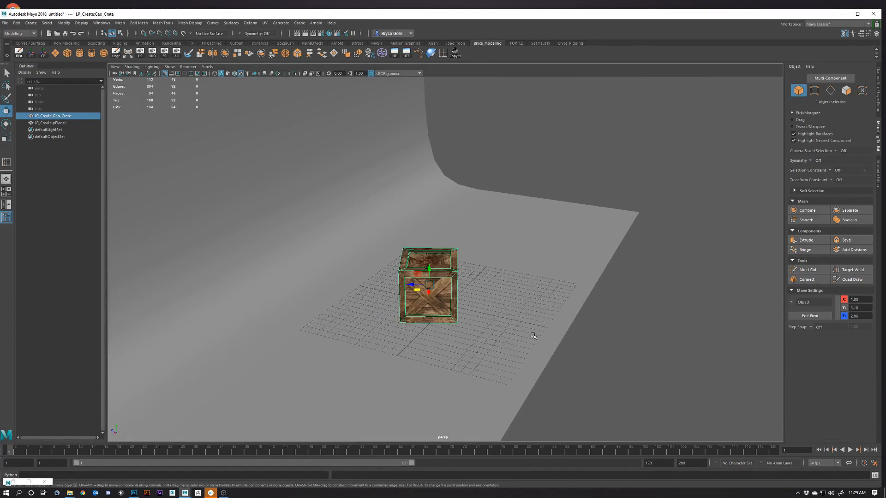
Step: Create an Arnold area light, raise it above the crate and tilt it to about -116.71 degrees around X
{"action": "left_click", "coordinate": [879, 96]}
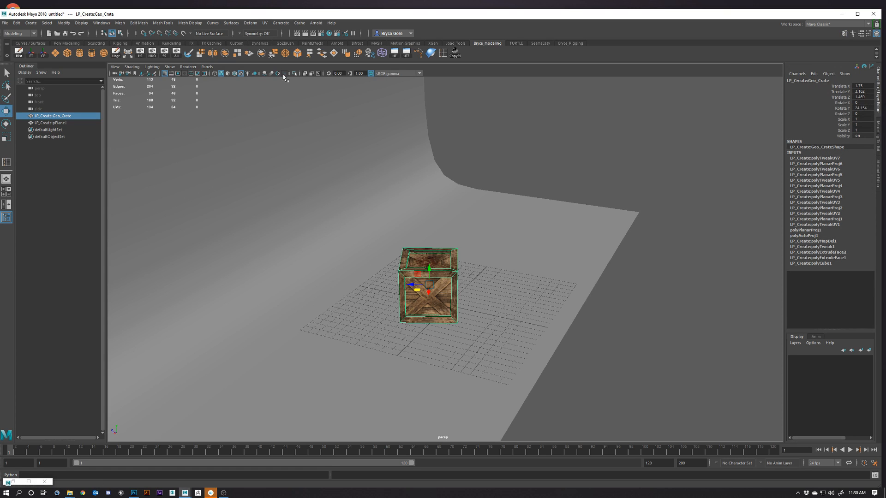
{"action": "left_click", "coordinate": [335, 43]}
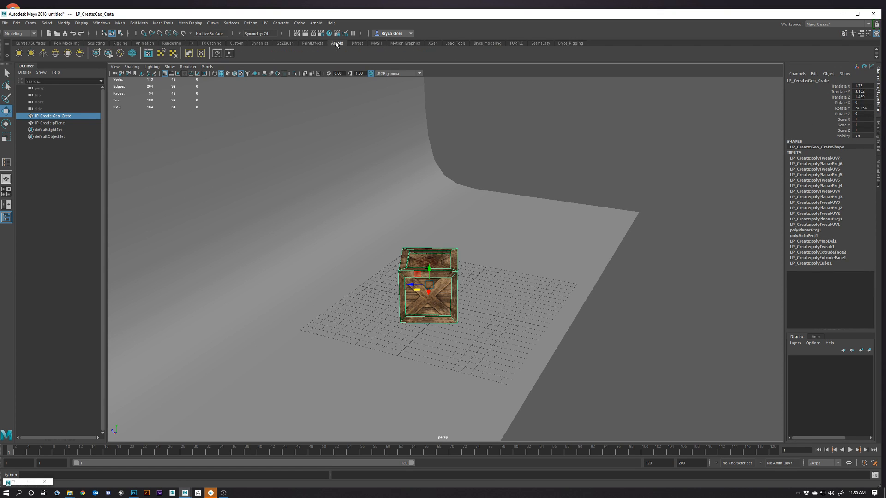
{"action": "left_click", "coordinate": [19, 54]}
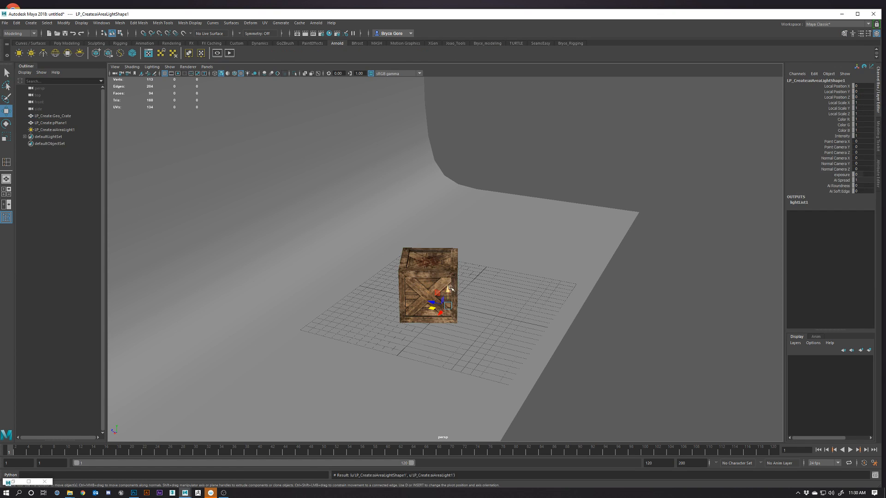
{"action": "mouse_move", "coordinate": [450, 288]}
{"action": "left_mouse_down"}
{"action": "mouse_move", "coordinate": [441, 199]}
{"action": "mouse_move", "coordinate": [375, 174]}
{"action": "mouse_move", "coordinate": [378, 199]}
{"action": "mouse_move", "coordinate": [460, 173]}
{"action": "mouse_move", "coordinate": [469, 243]}
{"action": "left_mouse_up"}
{"action": "key", "text": "e"}
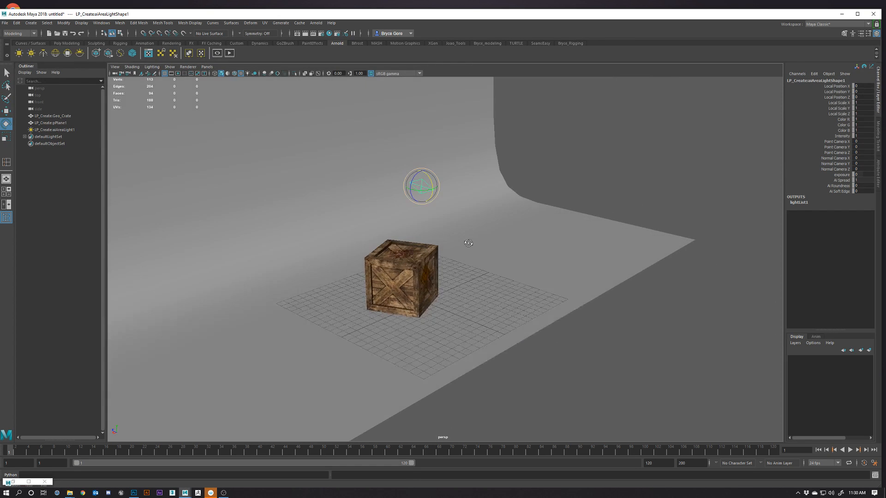
Step: Scale the area light up to about 8.22 in X and 5.52 in Y
{"action": "key", "text": "r"}
{"action": "left_click_drag", "start_coordinate": [414, 190], "coordinate": [378, 206]}
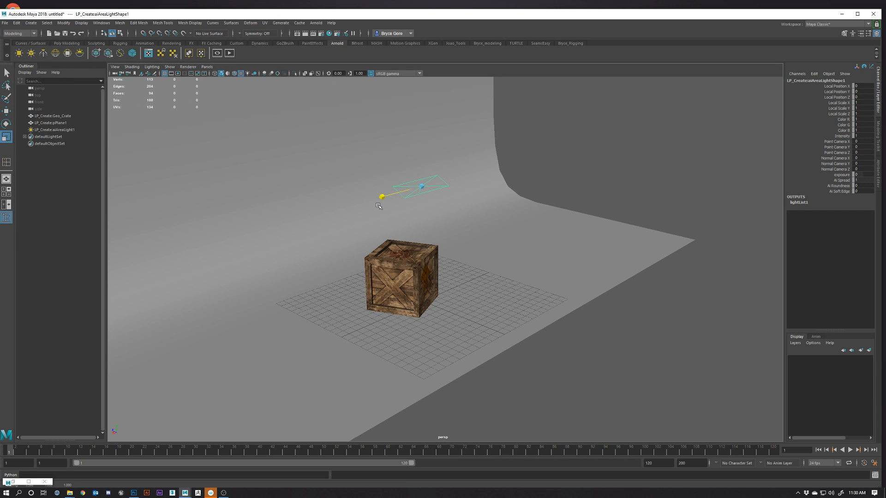
{"action": "left_click_drag", "start_coordinate": [485, 240], "coordinate": [485, 240]}
{"action": "left_click_drag", "start_coordinate": [410, 190], "coordinate": [400, 194]}
{"action": "key", "text": "F8"}
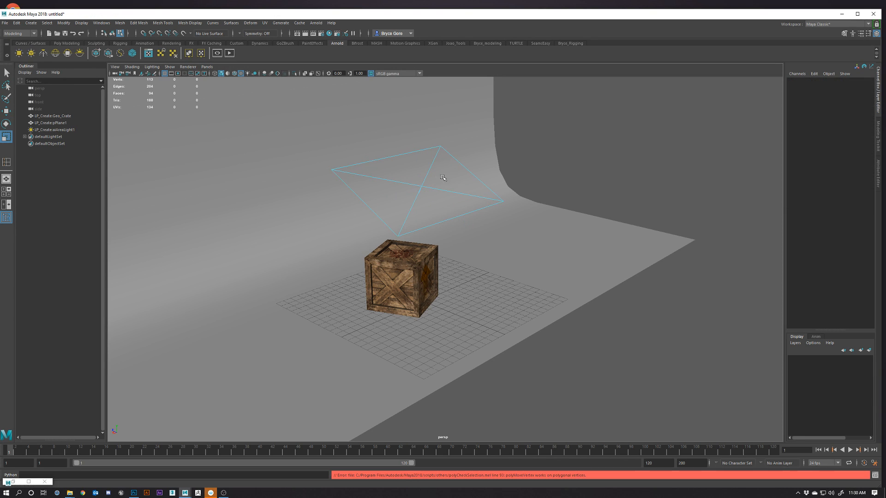
{"action": "left_click", "coordinate": [421, 182]}
{"action": "key", "text": "w"}
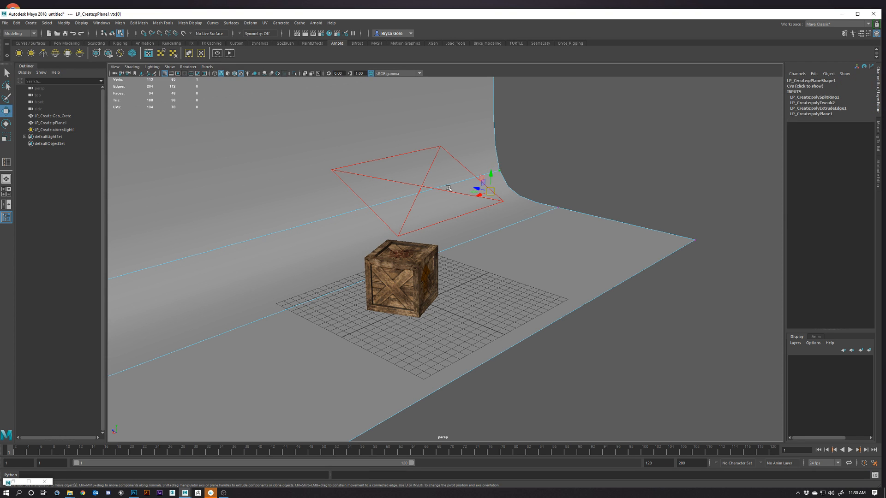
{"action": "left_click_drag", "start_coordinate": [472, 186], "coordinate": [464, 202], "text": "alt"}
{"action": "right_click_drag", "start_coordinate": [355, 213], "coordinate": [389, 200]}
{"action": "left_click", "coordinate": [461, 162]}
Step: Try moving the area light farther away from the crate, and undo the move
{"action": "left_click_drag", "start_coordinate": [480, 155], "coordinate": [558, 86]}
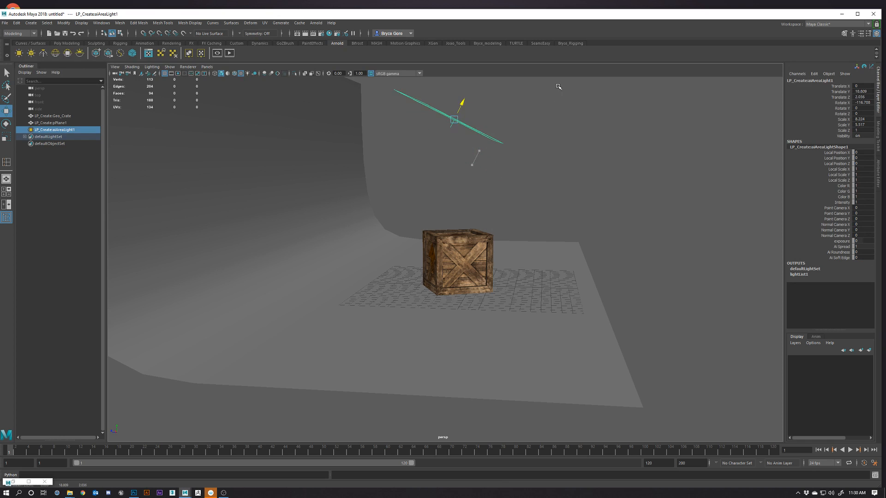
{"action": "key", "text": "ctrl+z"}
{"action": "key", "text": "shift+z"}
{"action": "key", "text": "ctrl+z"}
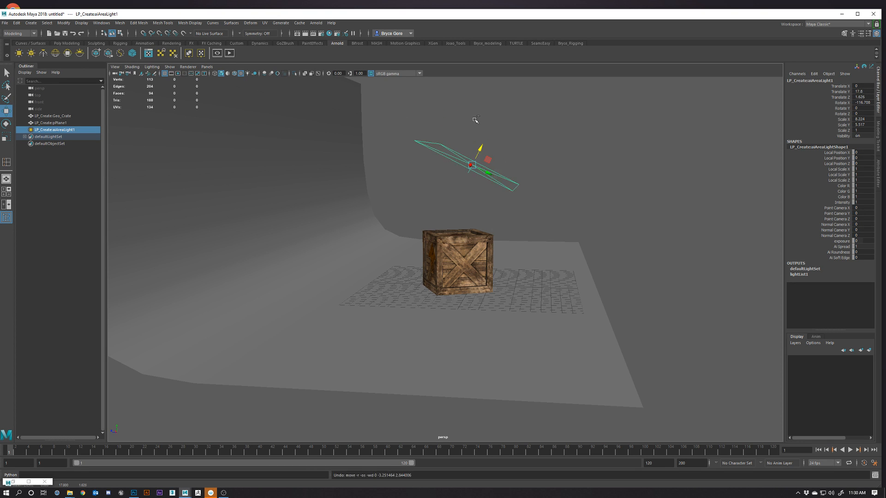
Step: Move the area light up and in front of the crate, to about Y 22.86 and Z -6.88
{"action": "left_click_drag", "start_coordinate": [480, 147], "coordinate": [470, 123]}
{"action": "left_click_drag", "start_coordinate": [545, 130], "coordinate": [410, 246], "text": "alt"}
{"action": "left_click_drag", "start_coordinate": [399, 113], "coordinate": [341, 56]}
{"action": "left_click_drag", "start_coordinate": [452, 175], "coordinate": [505, 217], "text": "alt"}
{"action": "left_click_drag", "start_coordinate": [443, 200], "coordinate": [435, 181]}
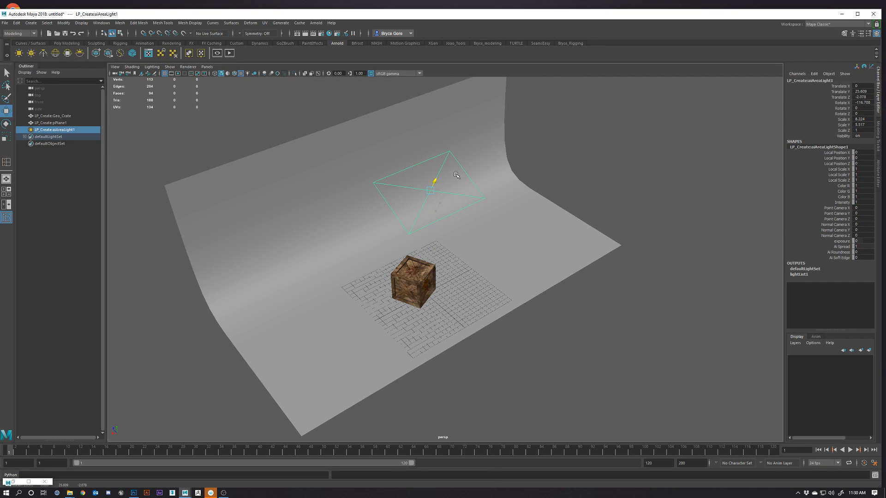
{"action": "left_click_drag", "start_coordinate": [438, 258], "coordinate": [509, 198], "text": "alt"}
{"action": "left_click_drag", "start_coordinate": [483, 143], "coordinate": [462, 183]}
Step: Frame the crate with the area light and start an interactive Arnold IPR render of the view
{"action": "right_click_drag", "start_coordinate": [402, 258], "coordinate": [497, 292], "text": "alt"}
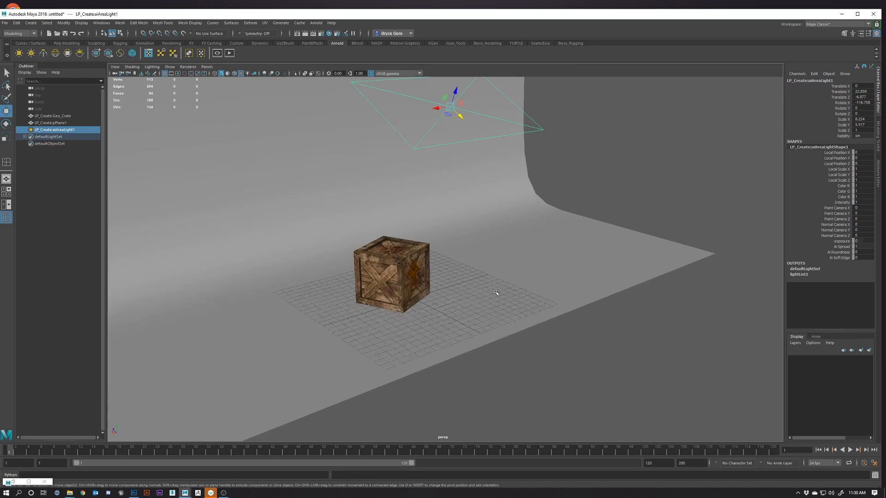
{"action": "middle_click_drag", "start_coordinate": [452, 299], "coordinate": [508, 321], "text": "alt"}
{"action": "left_click_drag", "start_coordinate": [507, 321], "coordinate": [496, 328], "text": "alt"}
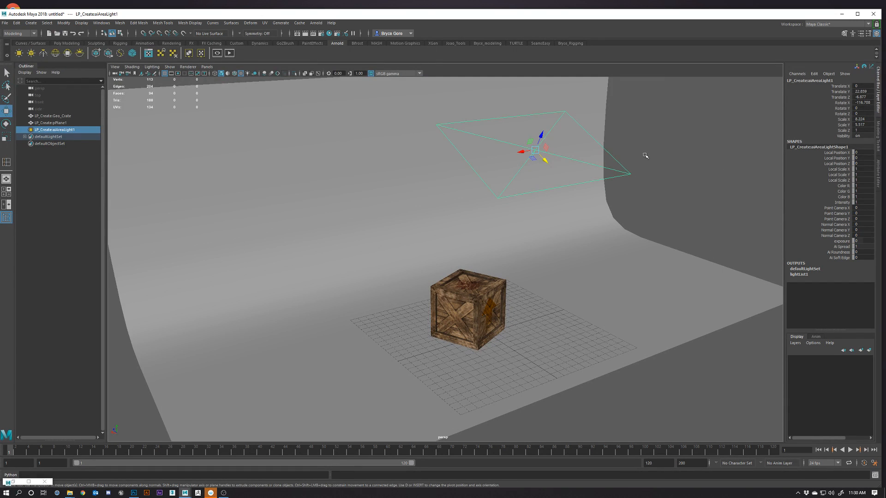
{"action": "left_click", "coordinate": [313, 33]}
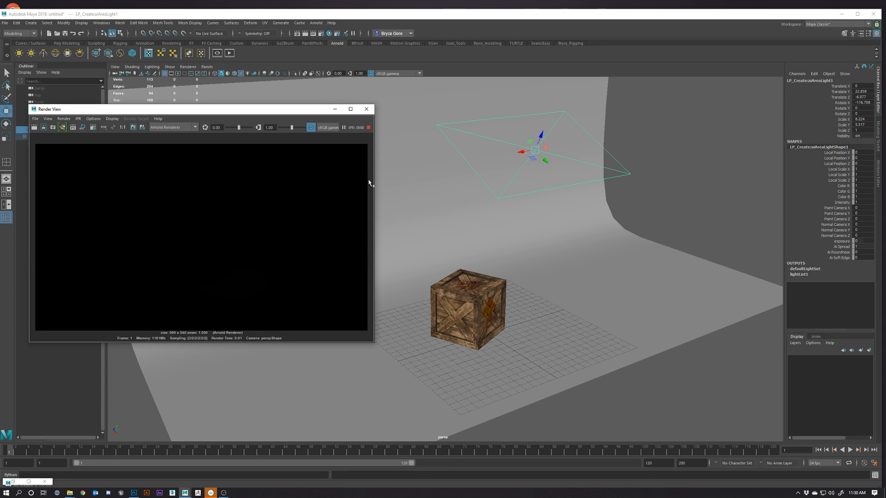
{"action": "middle_click", "coordinate": [516, 288]}
{"action": "left_click_drag", "start_coordinate": [517, 288], "coordinate": [644, 194], "text": "alt"}
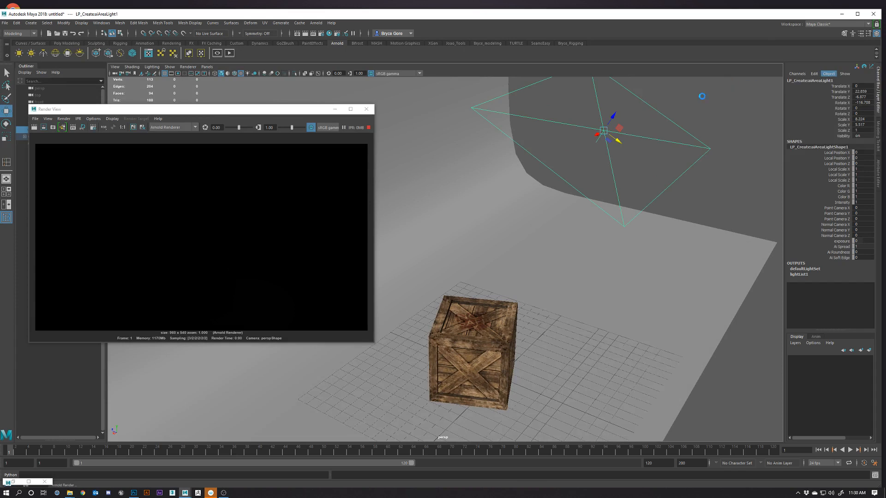
Step: Turn off Normalize on the area light, raise its intensity strongly, and check the crate up close in the render
{"action": "left_click", "coordinate": [878, 173]}
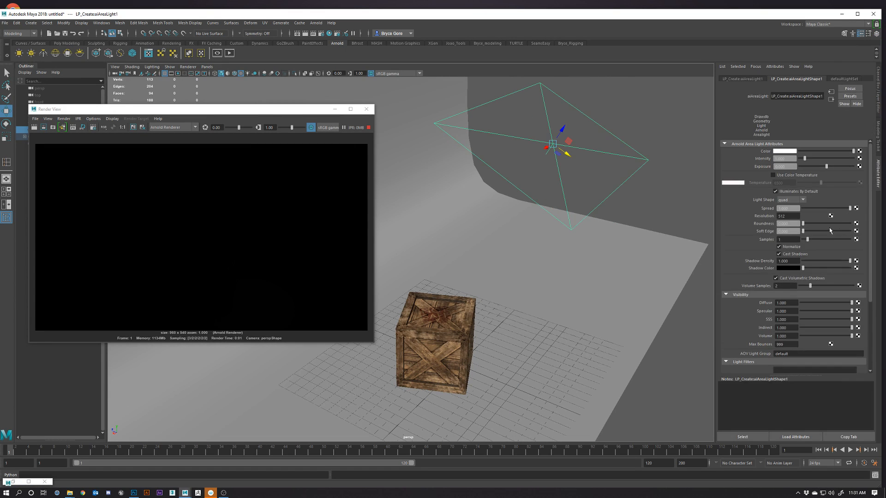
{"action": "left_click", "coordinate": [778, 247]}
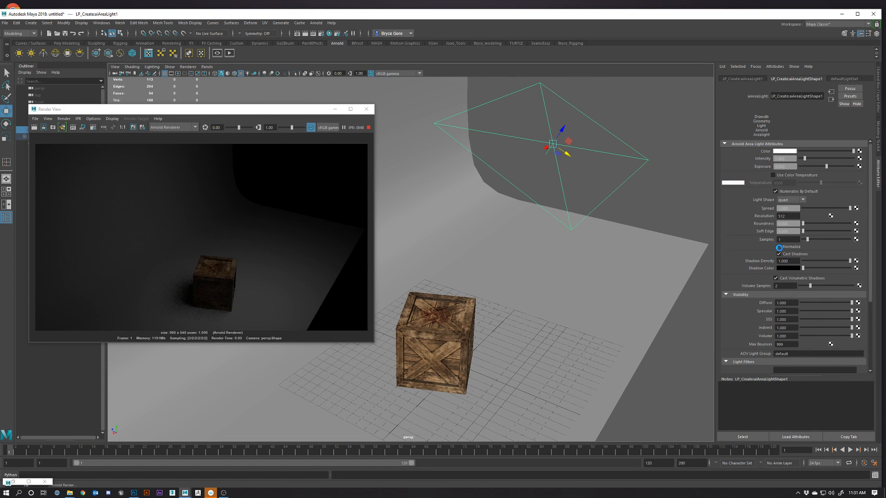
{"action": "left_click_drag", "start_coordinate": [657, 251], "coordinate": [654, 251], "text": "alt"}
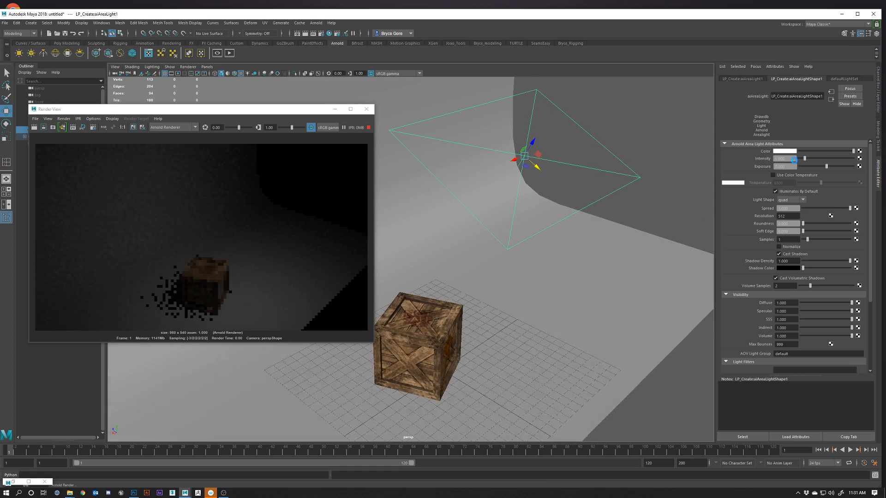
{"action": "left_click_drag", "start_coordinate": [810, 160], "coordinate": [851, 163]}
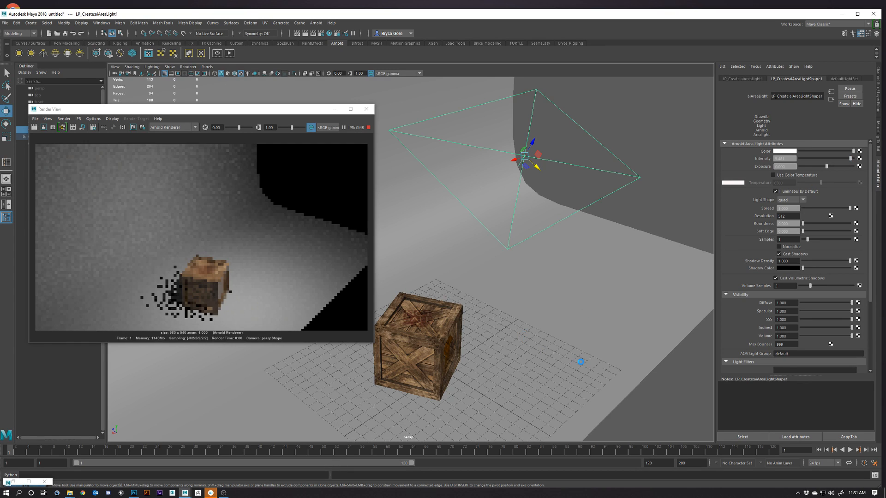
{"action": "scroll", "coordinate": [578, 368], "scroll_direction": "up", "scroll_amount": 3}
{"action": "middle_click_drag", "start_coordinate": [533, 365], "coordinate": [575, 300], "text": "alt"}
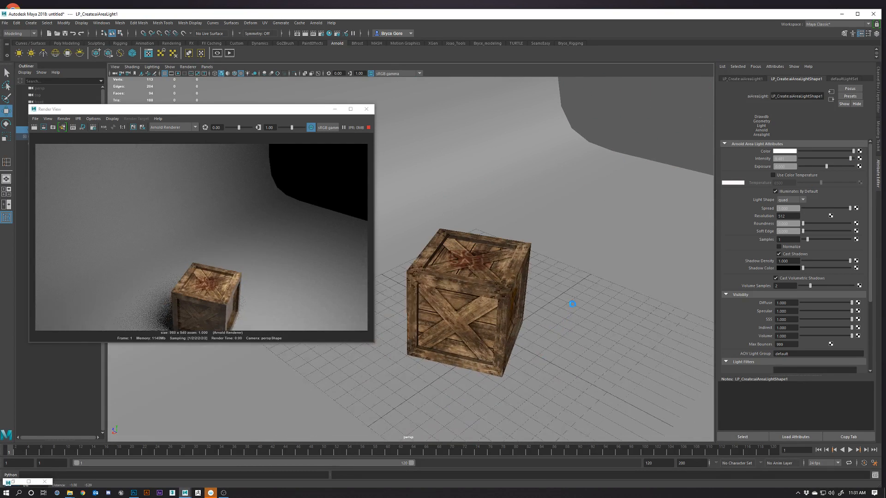
{"action": "left_click_drag", "start_coordinate": [575, 301], "coordinate": [507, 362], "text": "alt"}
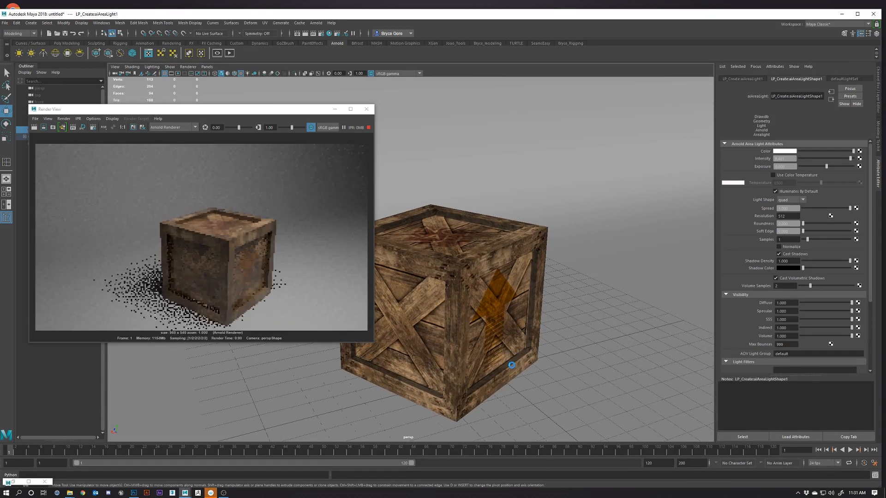
Step: Stop the running IPR render, and widen the Hypershade window before closing it
{"action": "left_click", "coordinate": [328, 34]}
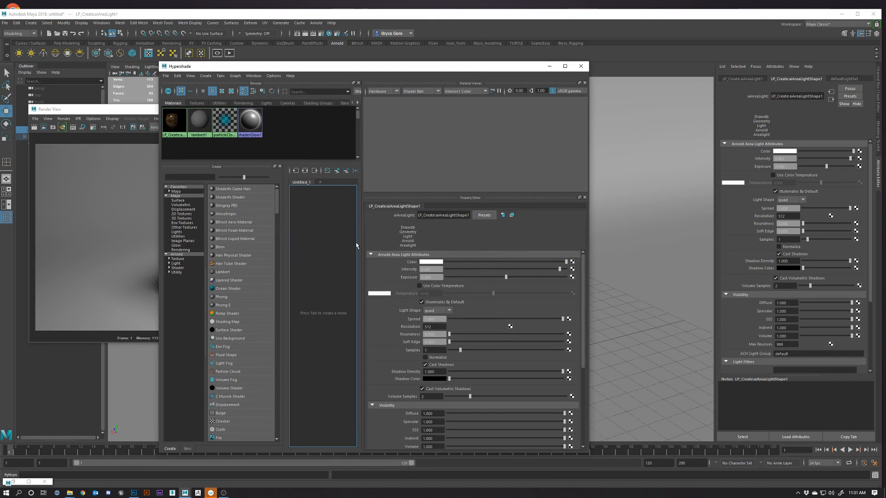
{"action": "left_click_drag", "start_coordinate": [589, 172], "coordinate": [736, 172]}
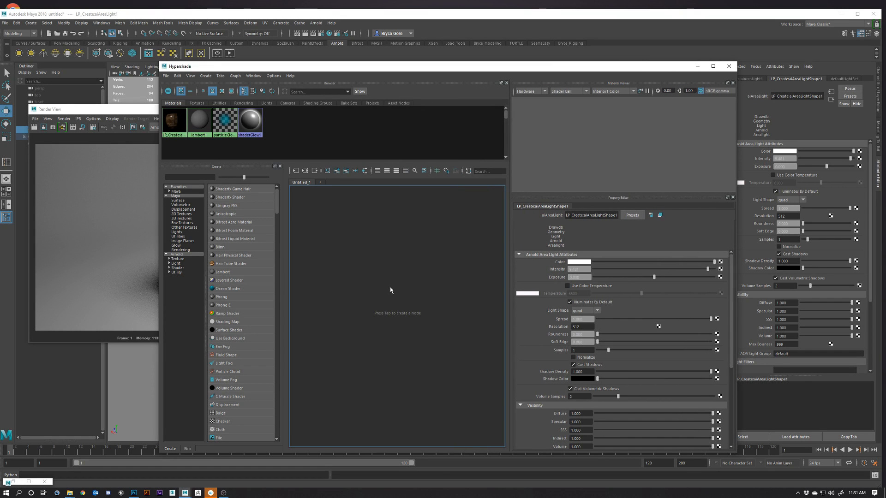
{"action": "left_click", "coordinate": [102, 114]}
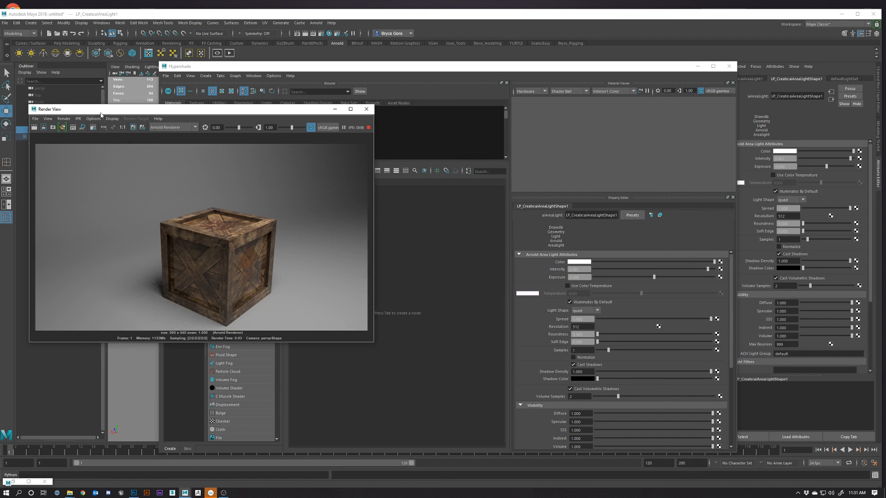
{"action": "left_click", "coordinate": [368, 127]}
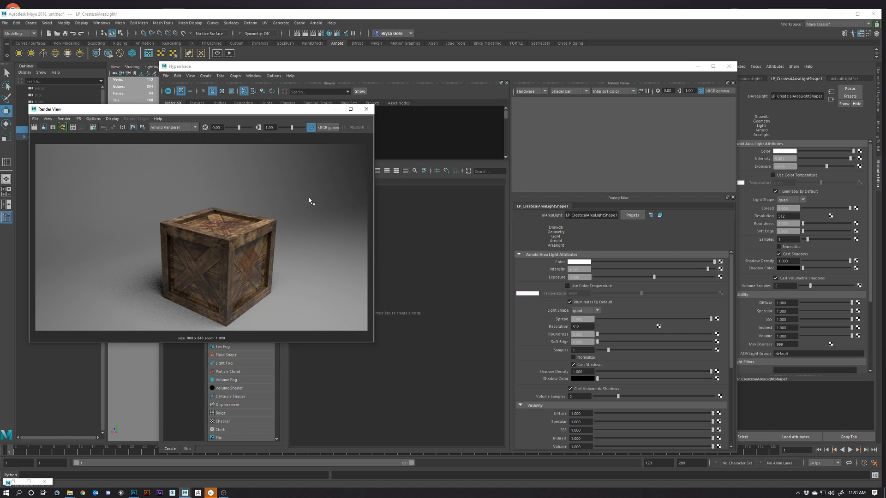
{"action": "left_click", "coordinate": [446, 262]}
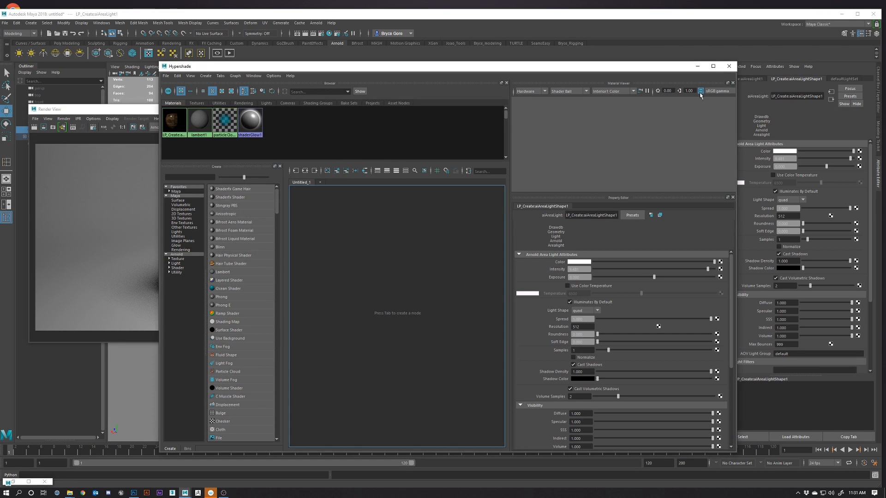
{"action": "left_click", "coordinate": [729, 66]}
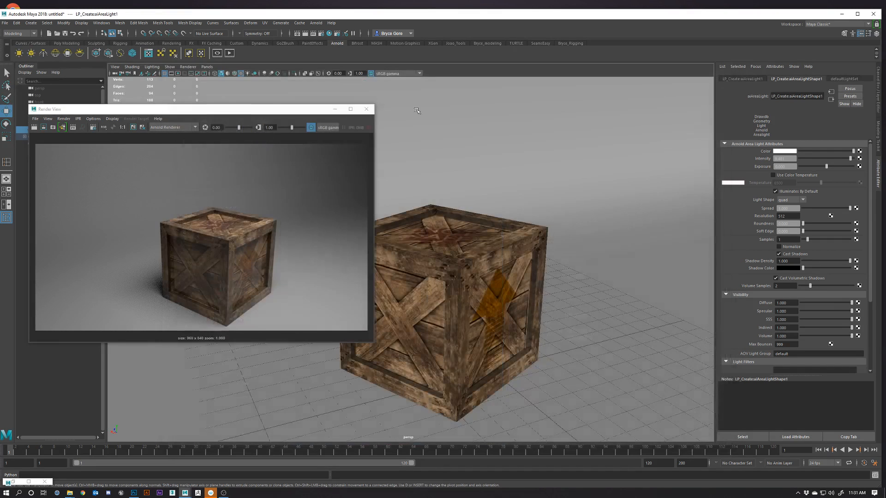
Step: Open the Hypershade, widen its node work area, and graph the network of the crate's aiStandardSurface material
{"action": "left_click", "coordinate": [329, 34]}
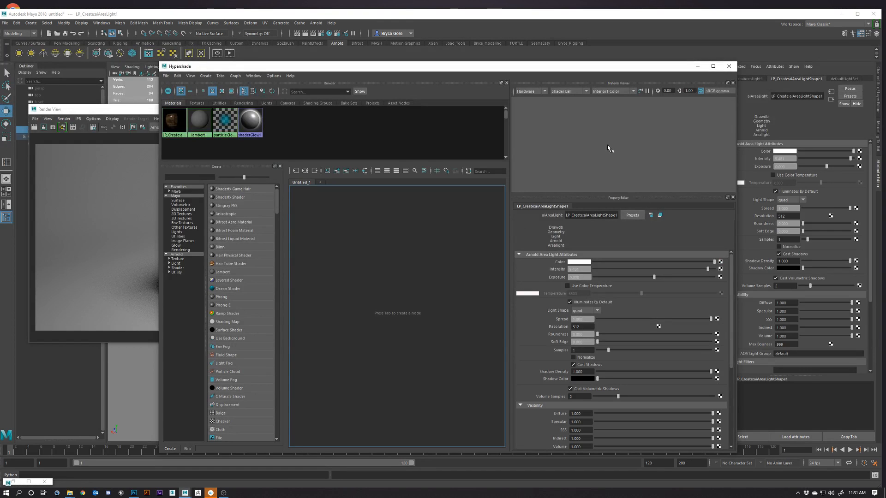
{"action": "left_click_drag", "start_coordinate": [507, 195], "coordinate": [549, 195]}
{"action": "left_click", "coordinate": [168, 121]}
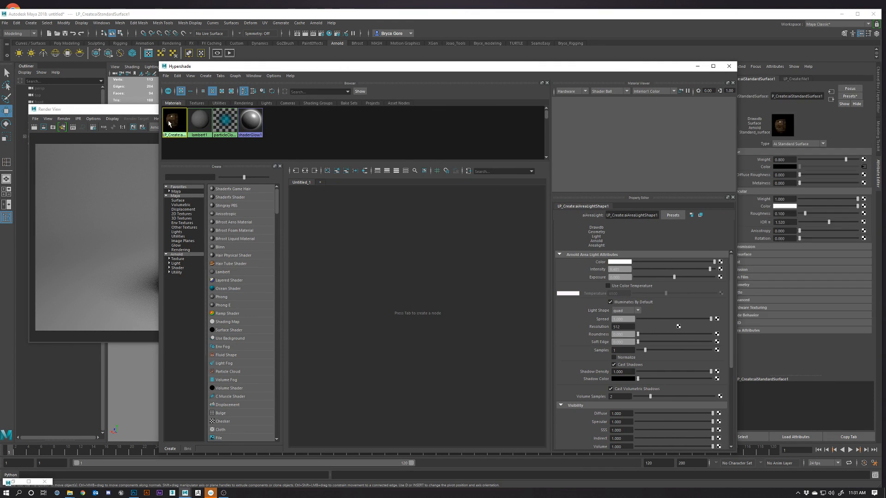
{"action": "middle_click_drag", "start_coordinate": [173, 130], "coordinate": [368, 290]}
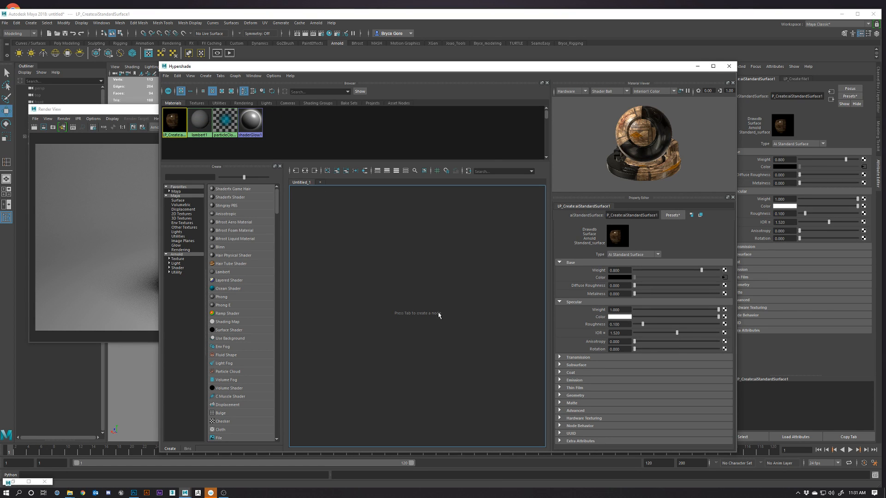
{"action": "left_click", "coordinate": [176, 124]}
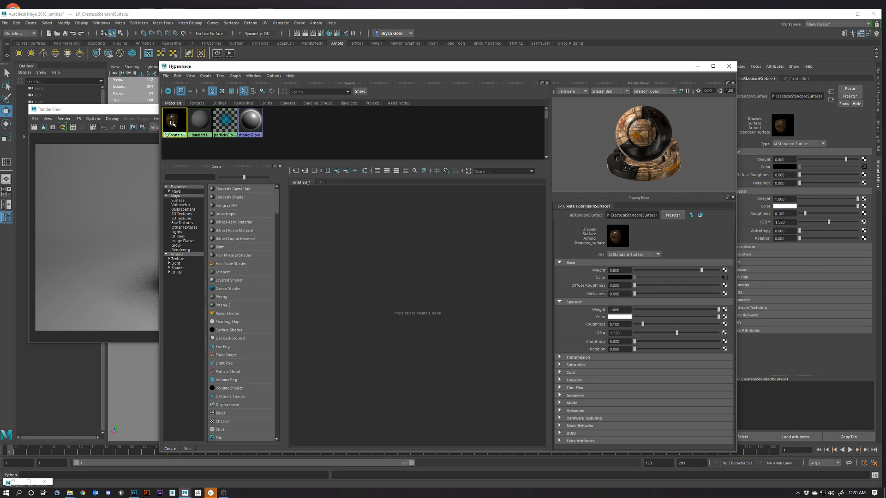
{"action": "right_click", "coordinate": [174, 125]}
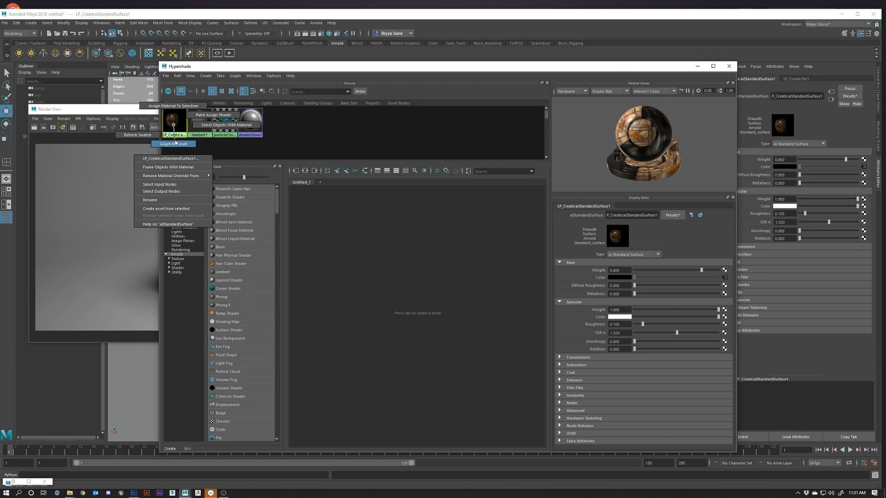
{"action": "left_click", "coordinate": [173, 143]}
{"action": "scroll", "coordinate": [437, 274], "scroll_direction": "up", "scroll_amount": 4}
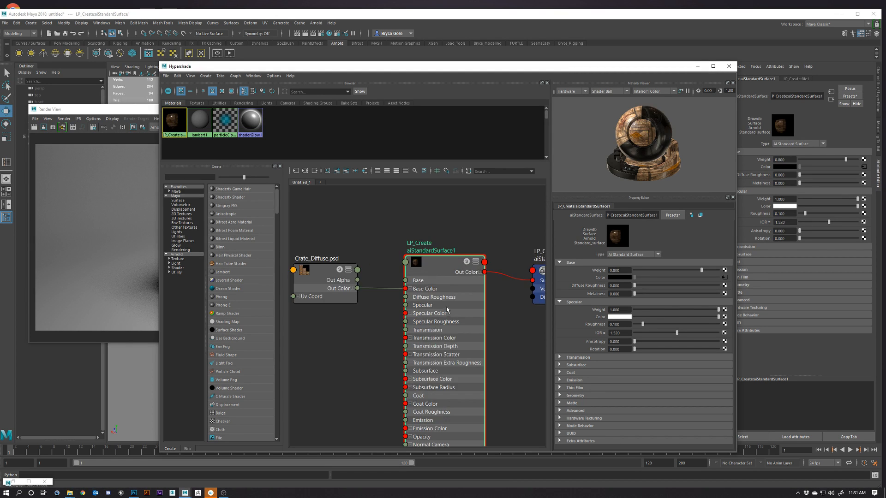
{"action": "scroll", "coordinate": [446, 309], "scroll_direction": "down", "scroll_amount": 8}
{"action": "scroll", "coordinate": [456, 333], "scroll_direction": "up", "scroll_amount": 8}
{"action": "scroll", "coordinate": [455, 333], "scroll_direction": "down", "scroll_amount": 6}
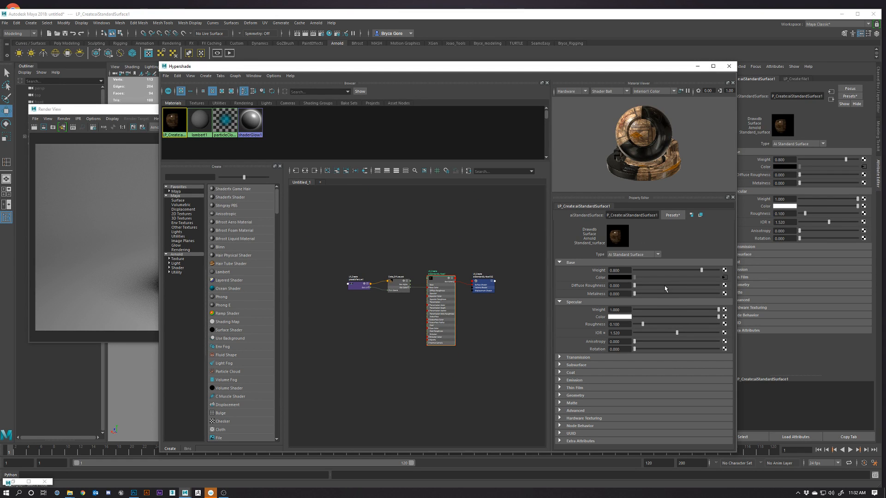
Step: Set the crate material's specular weight to about 0.473 and roughness to about 0.61, and close the Hypershade
{"action": "scroll", "coordinate": [655, 161], "scroll_direction": "up", "scroll_amount": 5}
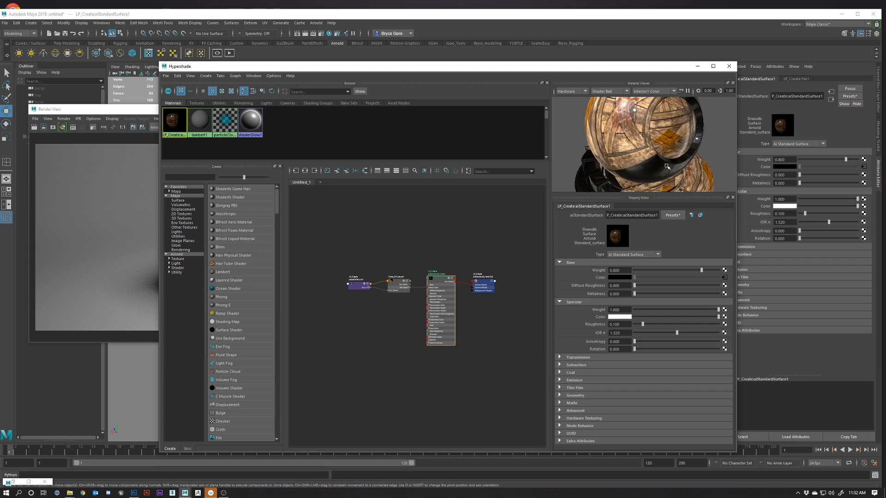
{"action": "left_click_drag", "start_coordinate": [661, 171], "coordinate": [680, 181], "text": "alt"}
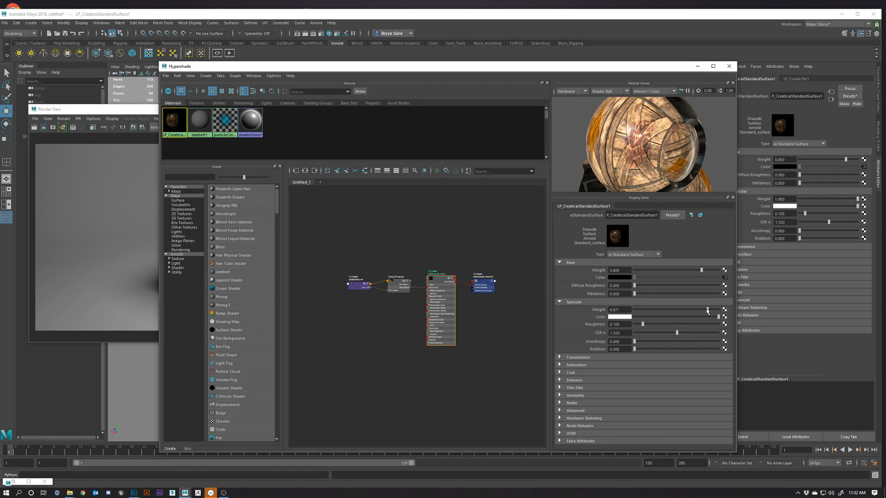
{"action": "left_click_drag", "start_coordinate": [707, 311], "coordinate": [685, 321]}
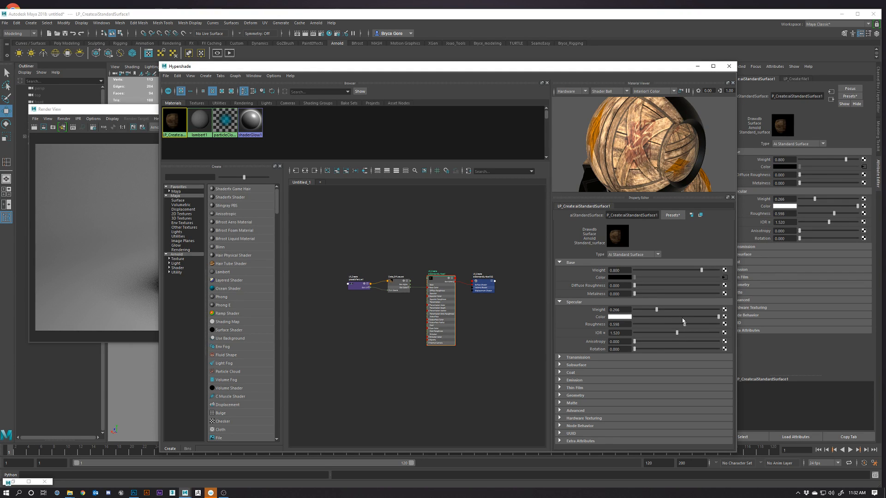
{"action": "mouse_move", "coordinate": [657, 310]}
{"action": "left_mouse_down"}
{"action": "mouse_move", "coordinate": [682, 310]}
{"action": "mouse_move", "coordinate": [673, 310]}
{"action": "left_mouse_up"}
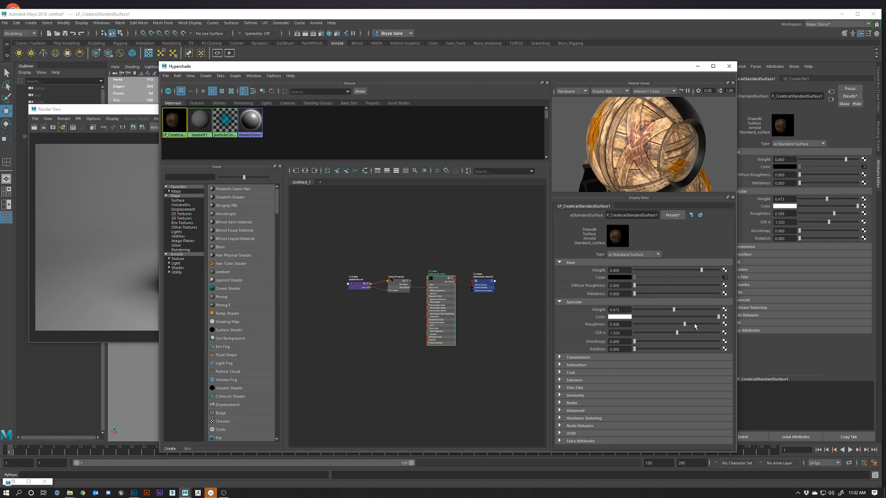
{"action": "left_click_drag", "start_coordinate": [682, 327], "coordinate": [682, 326]}
{"action": "left_click", "coordinate": [728, 67]}
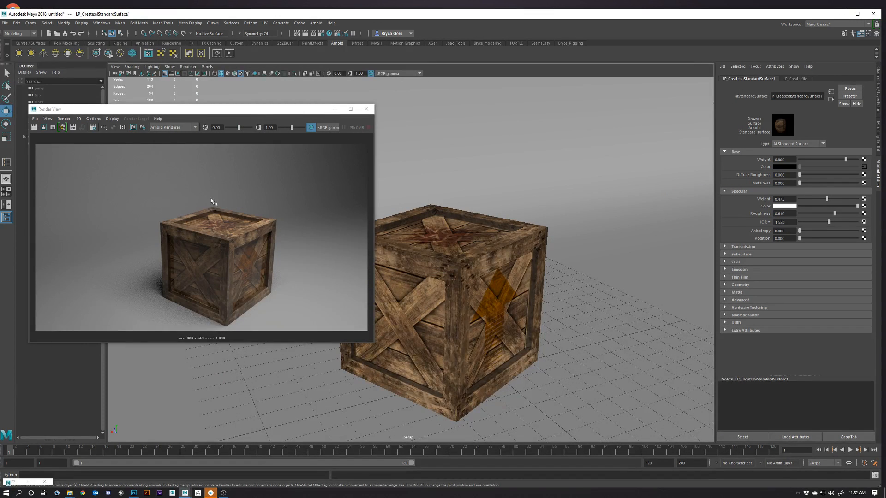
Step: Start an IPR render and examine the crate's softened specular reflections from different angles
{"action": "left_click", "coordinate": [73, 128]}
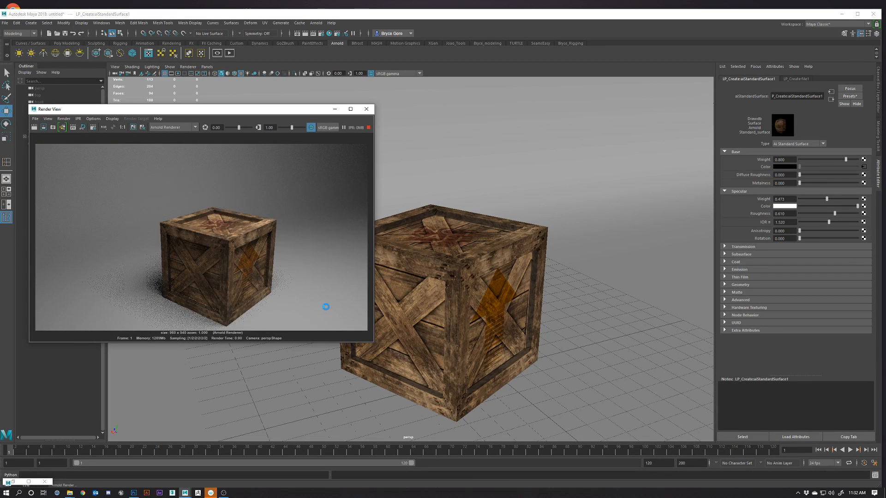
{"action": "left_click_drag", "start_coordinate": [475, 314], "coordinate": [496, 307], "text": "alt"}
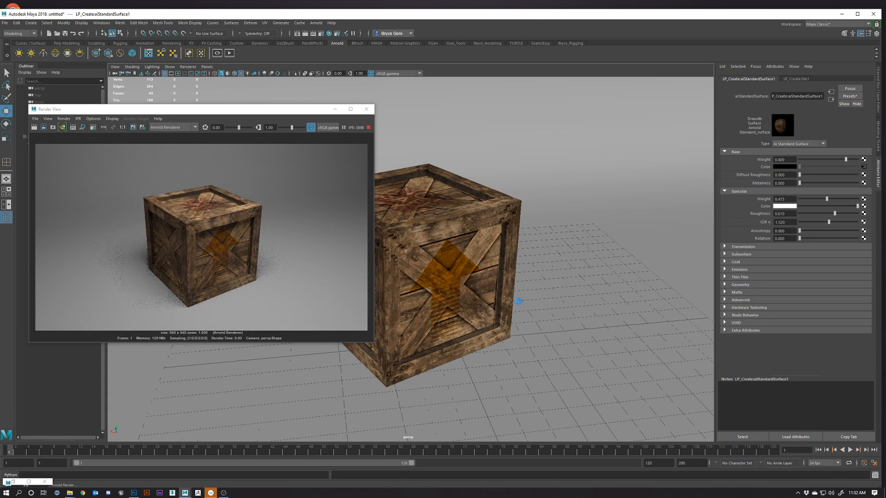
{"action": "left_click_drag", "start_coordinate": [508, 312], "coordinate": [510, 318], "text": "alt"}
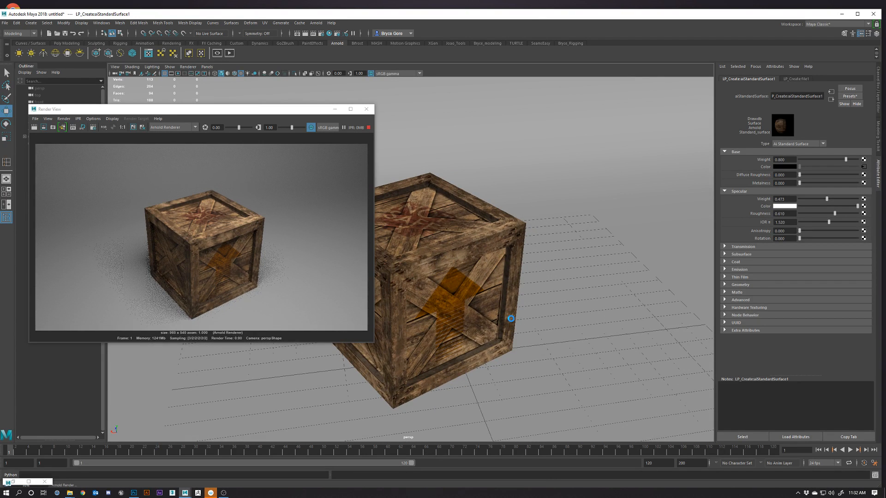